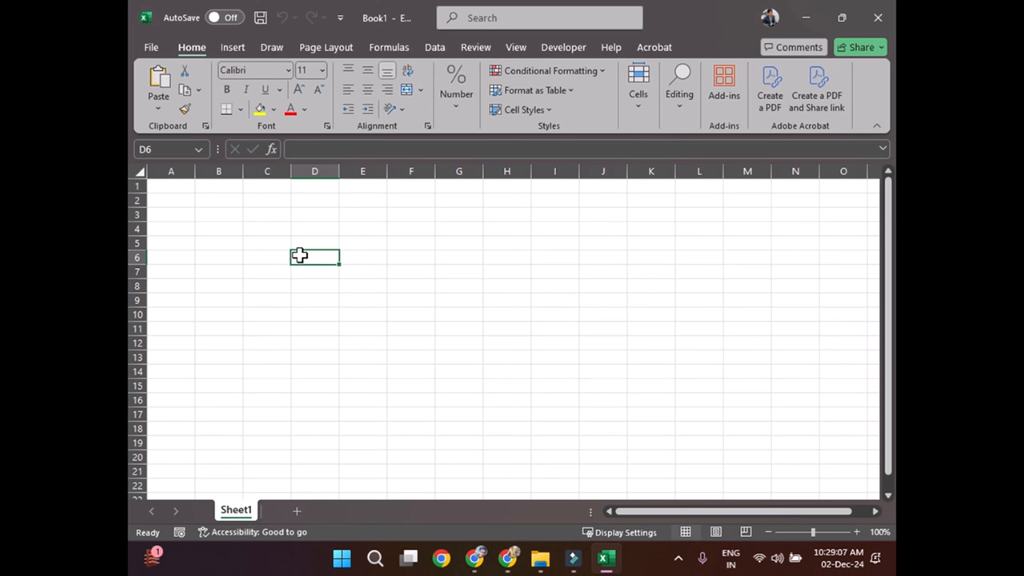
Step: Enter the column headers "Name" in cell A1 and "Amount Paid" in cell B1
{"action": "left_click", "coordinate": [162, 185]}
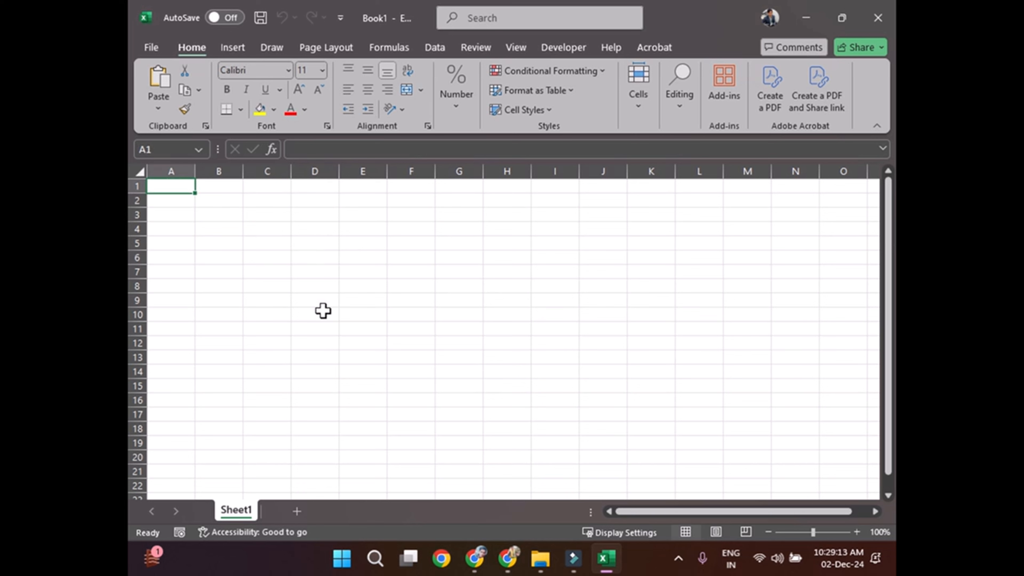
{"action": "type", "text": "Name"}
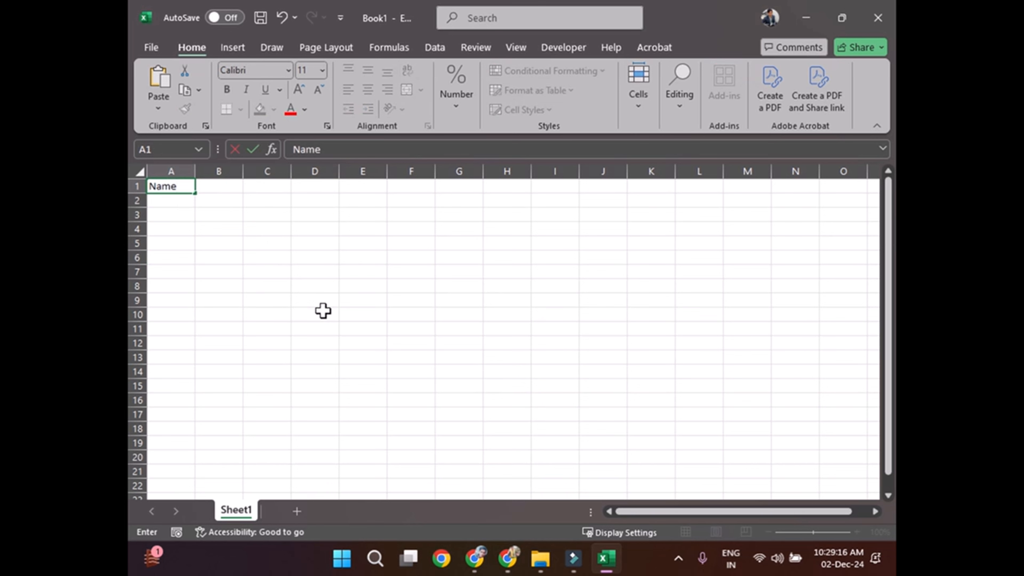
{"action": "key", "text": "Return"}
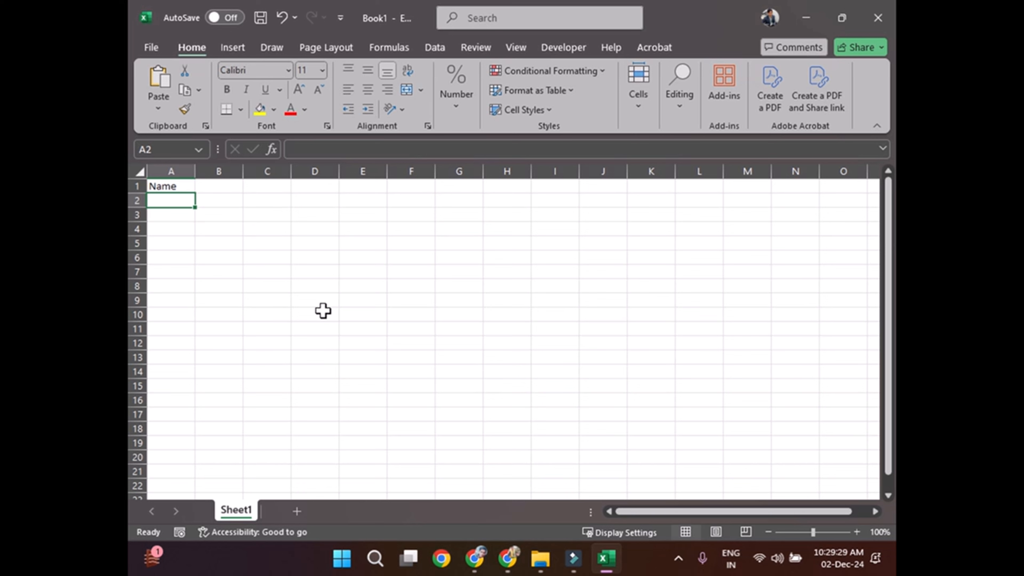
{"action": "key", "text": "Up"}
{"action": "key", "text": "Right"}
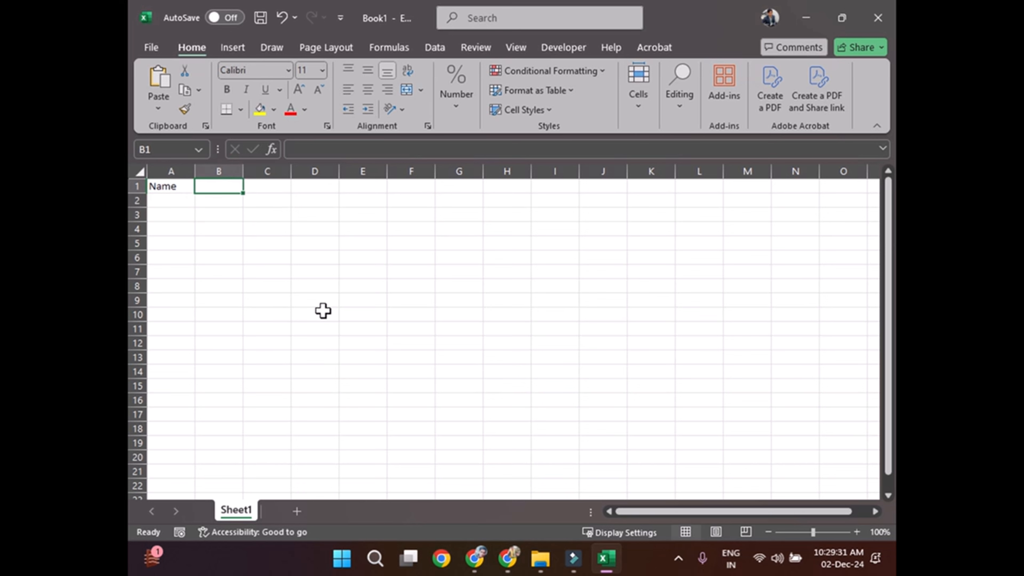
{"action": "type", "text": "Amount Pa"}
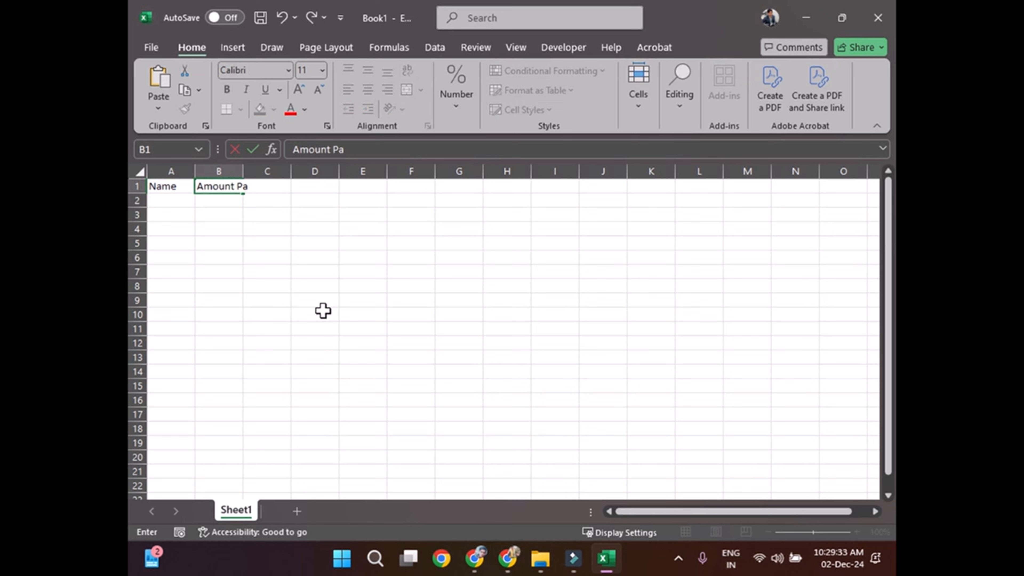
{"action": "type", "text": "id"}
{"action": "key", "text": "Return"}
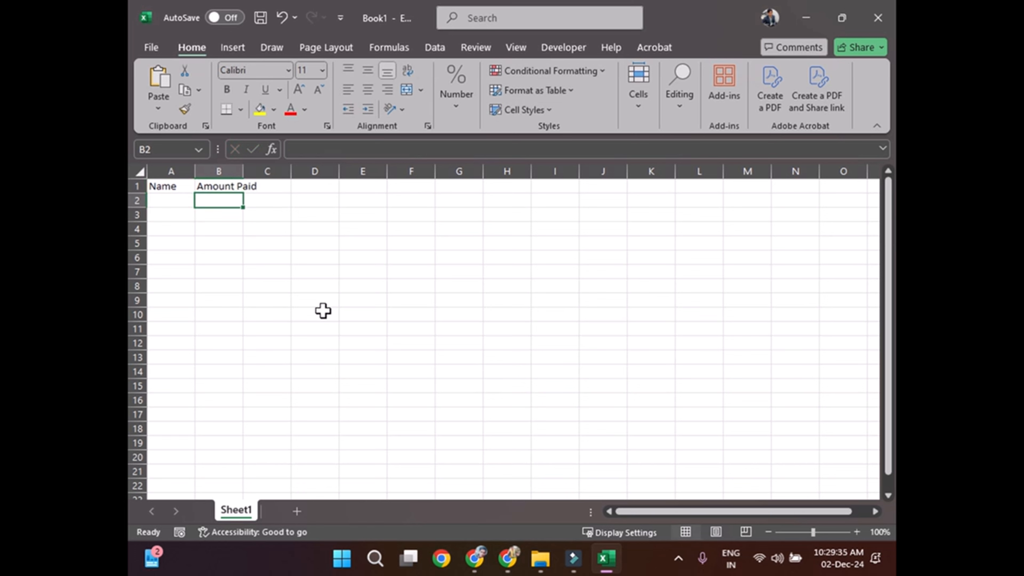
Step: Fill cells A2 to A7 under the Name header with six people's first names
{"action": "key", "text": "Left"}
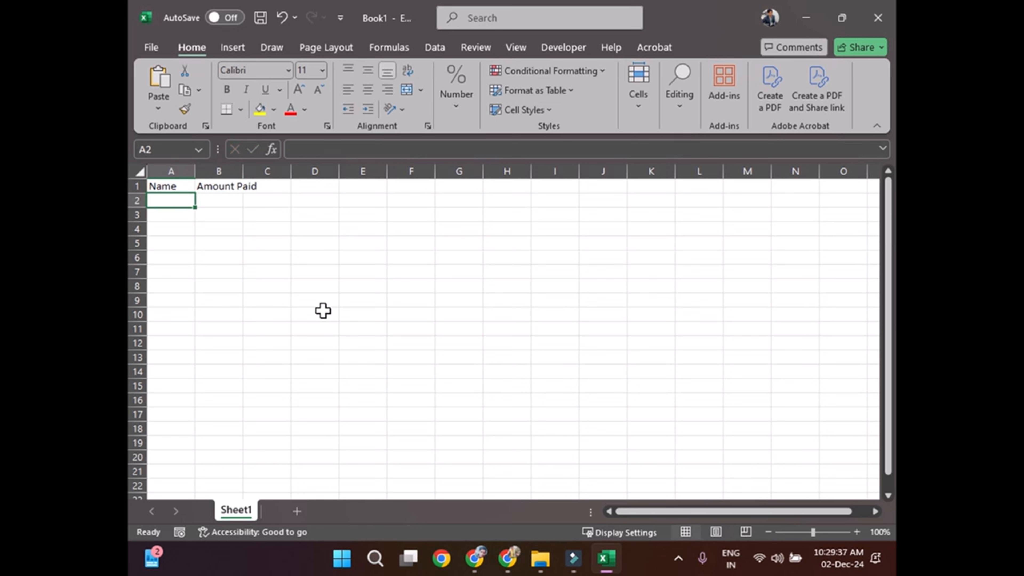
{"action": "type", "text": "Ramesh"}
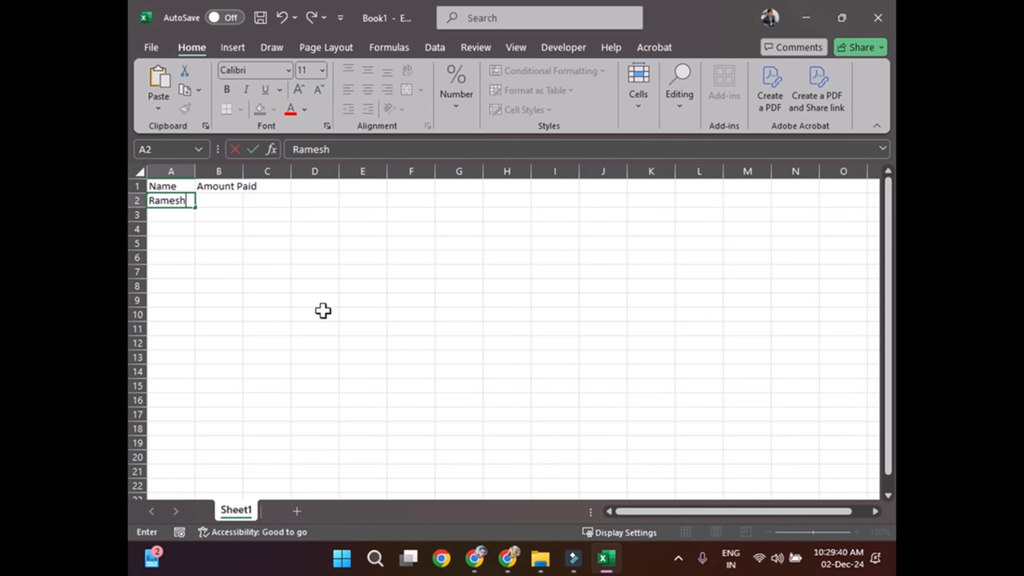
{"action": "key", "text": "Return"}
{"action": "type", "text": "Akash"}
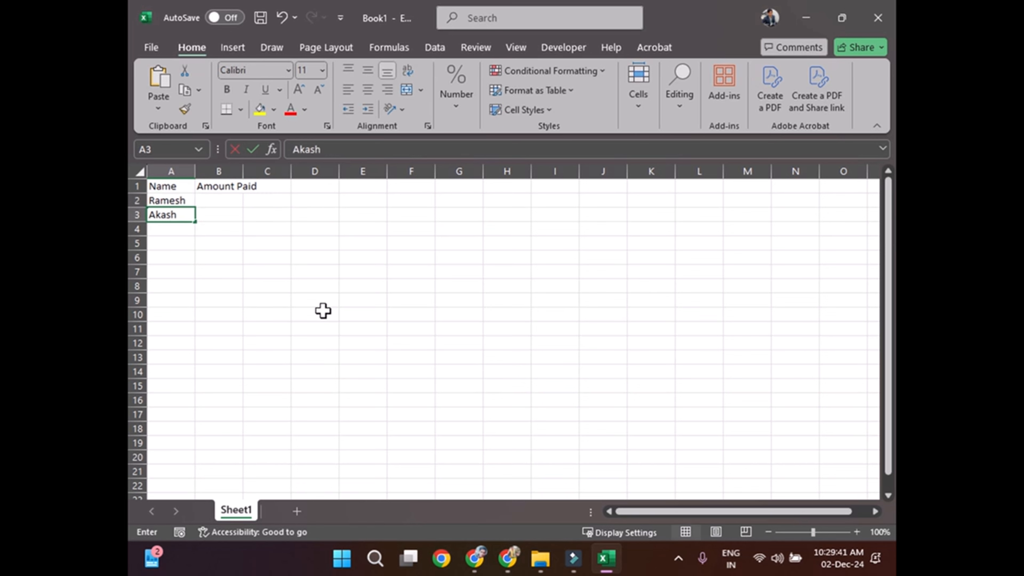
{"action": "key", "text": "Return"}
{"action": "type", "text": "Rajesh"}
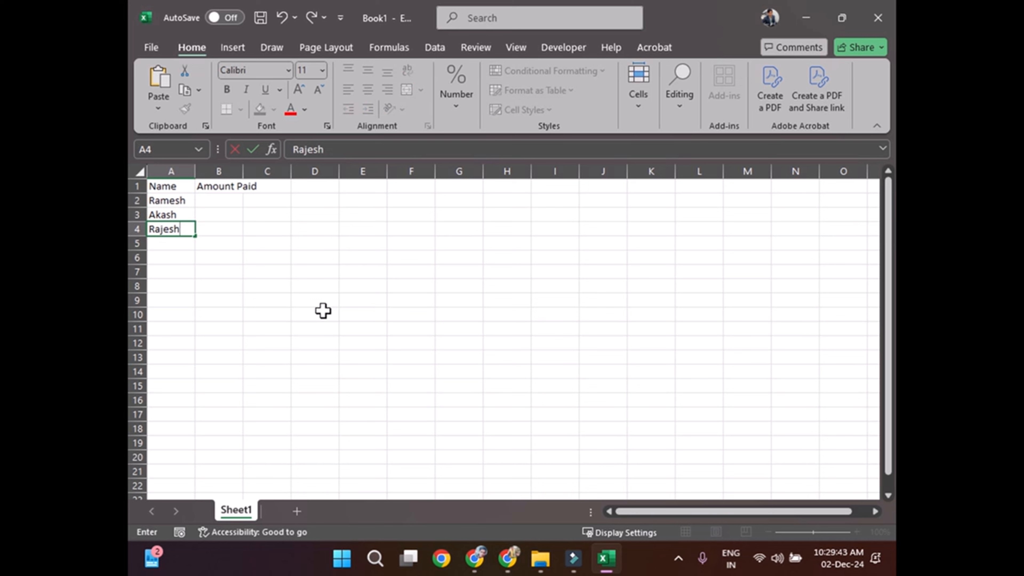
{"action": "key", "text": "Return"}
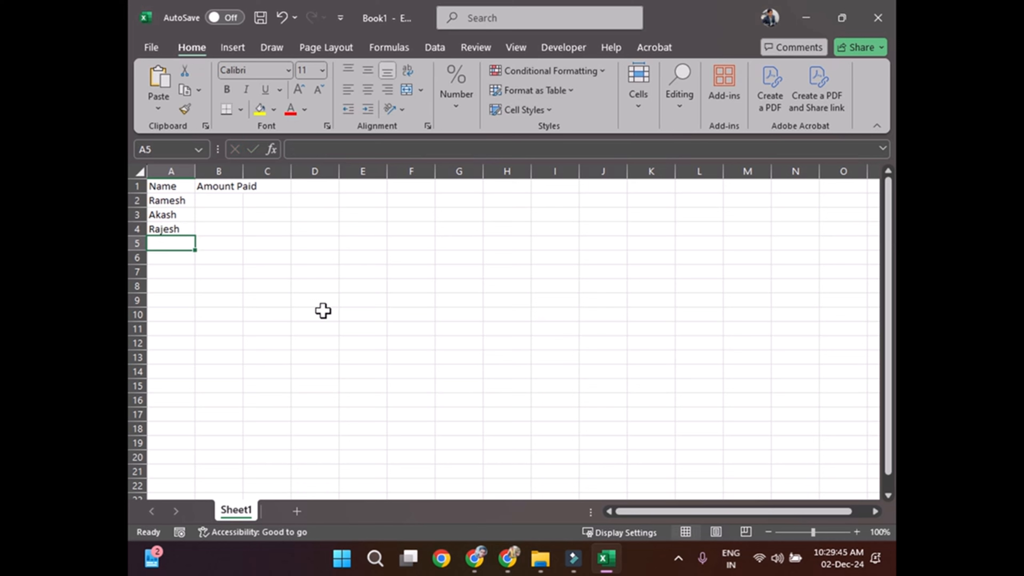
{"action": "type", "text": "Arjun"}
{"action": "key", "text": "Return"}
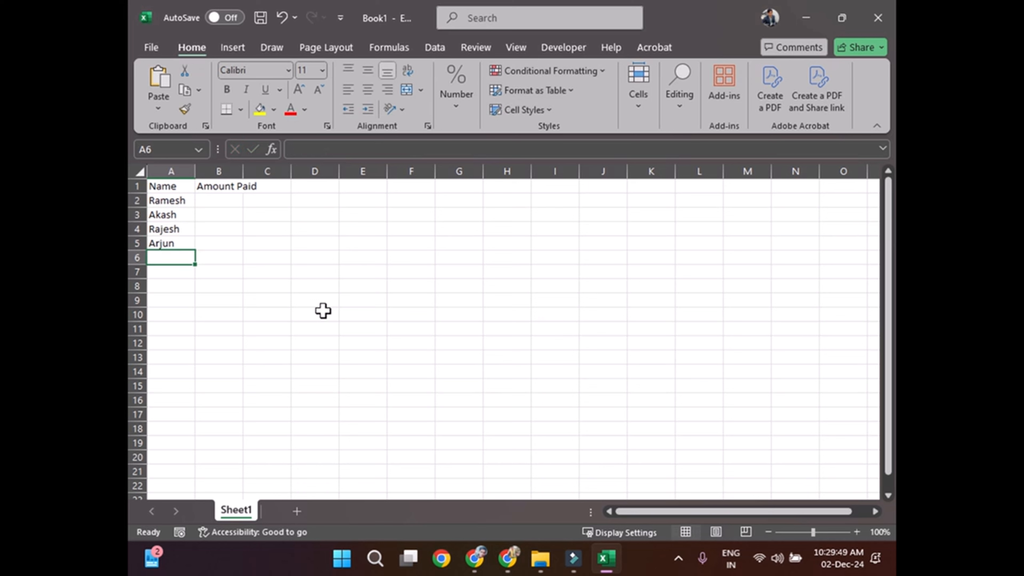
{"action": "type", "text": "Rahul"}
{"action": "key", "text": "Return"}
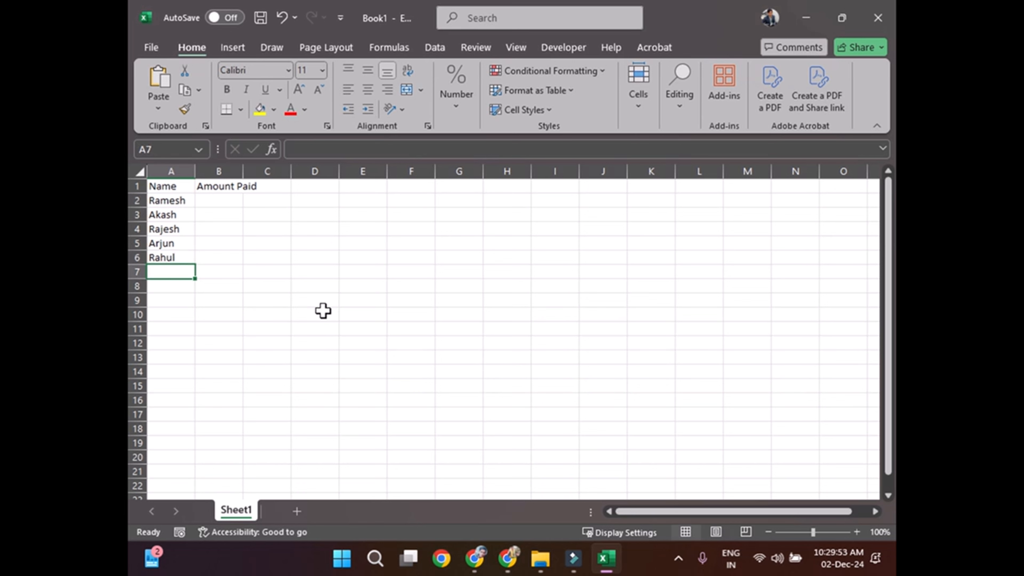
{"action": "type", "text": "Praka"}
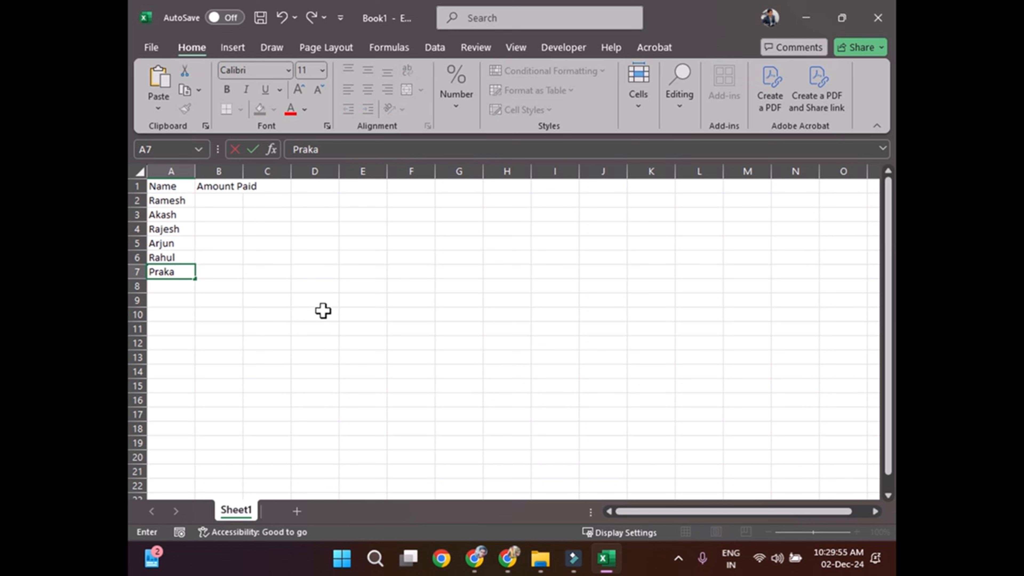
{"action": "type", "text": "sh"}
{"action": "key", "text": "Return"}
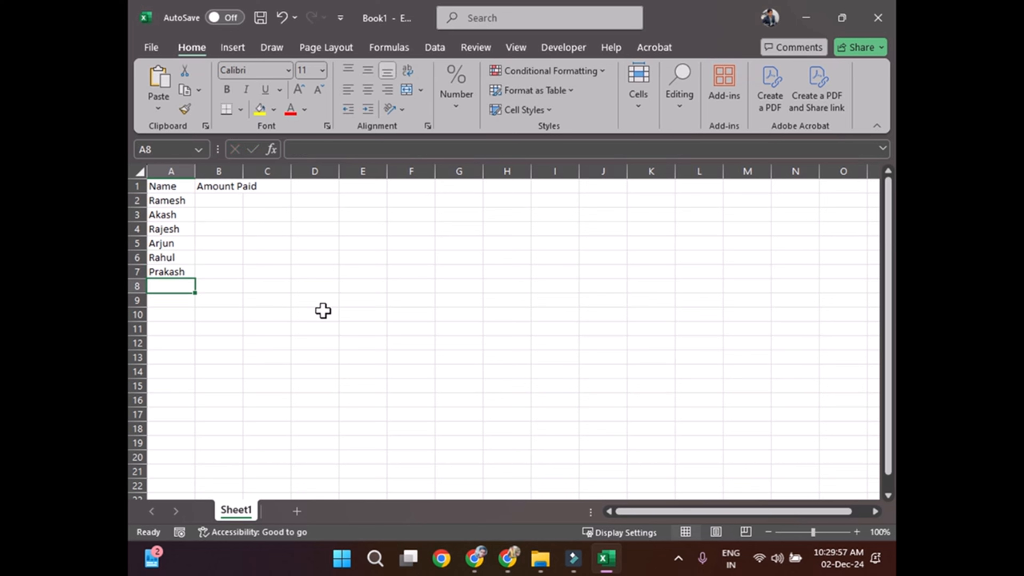
Step: Generate six random whole amounts from cell B2 down with the formula =RANDARRAY(6,1,20000,100000,TRUE)
{"action": "key", "text": "Up"}
{"action": "key", "text": "Up"}
{"action": "key", "text": "Up"}
{"action": "key", "text": "Up"}
{"action": "key", "text": "Up"}
{"action": "key", "text": "Up"}
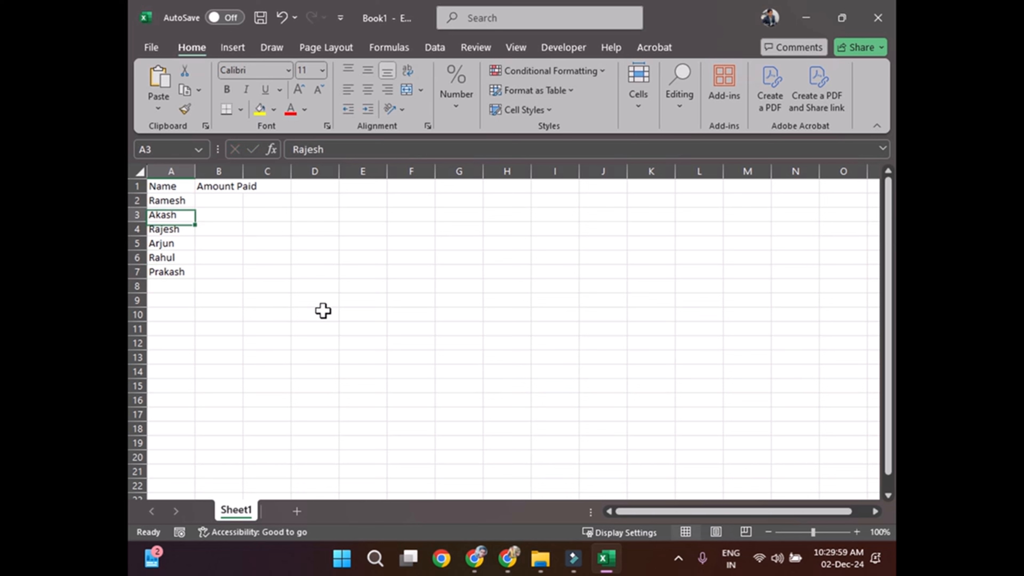
{"action": "key", "text": "Right"}
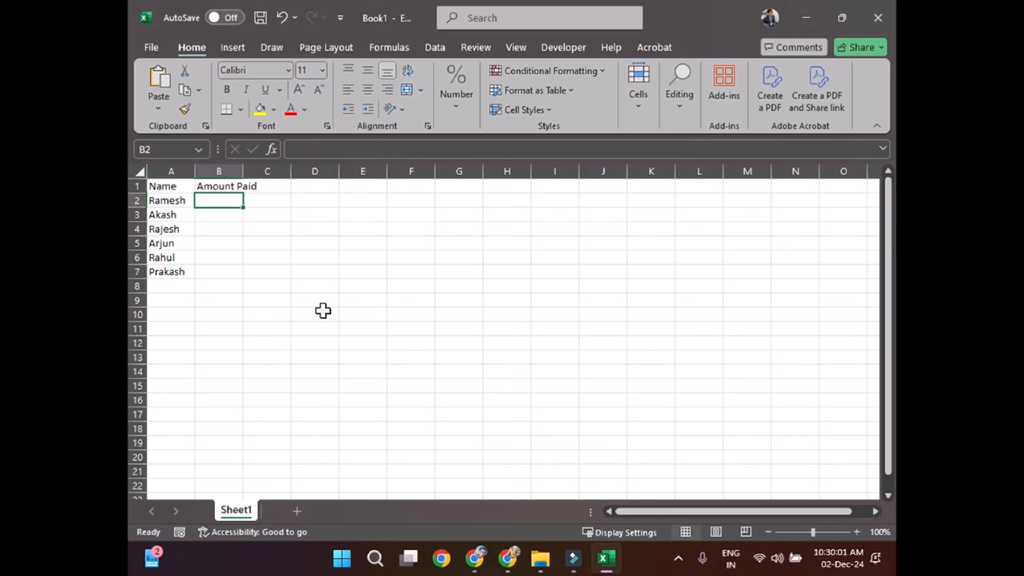
{"action": "type", "text": "=rand"}
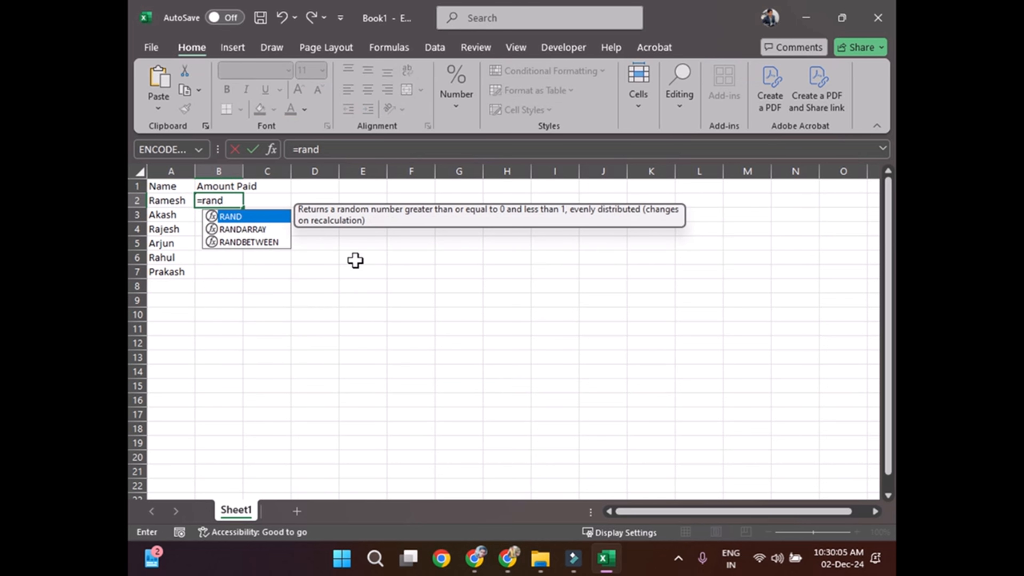
{"action": "double_click", "coordinate": [258, 229]}
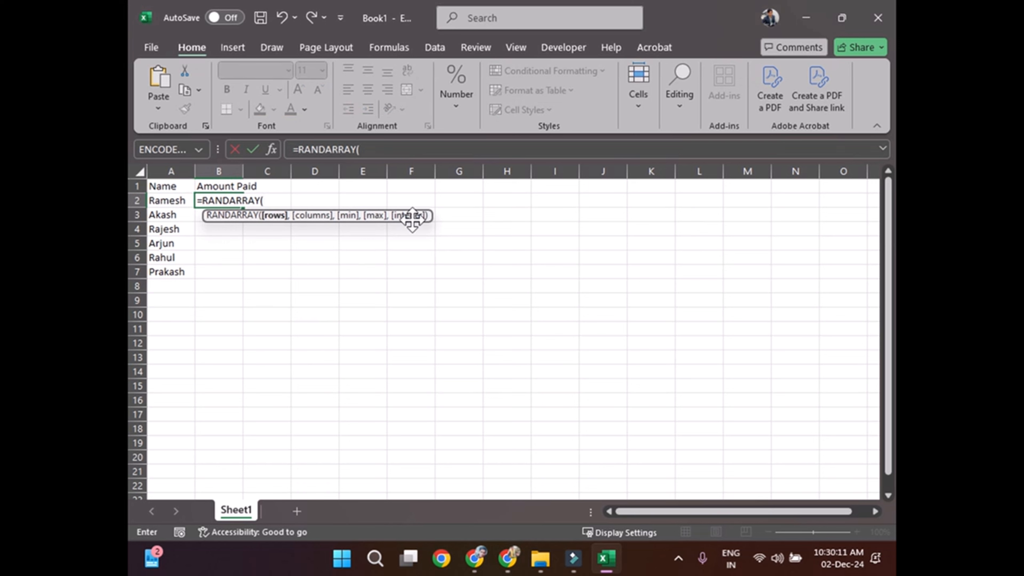
{"action": "type", "text": "6,1,"}
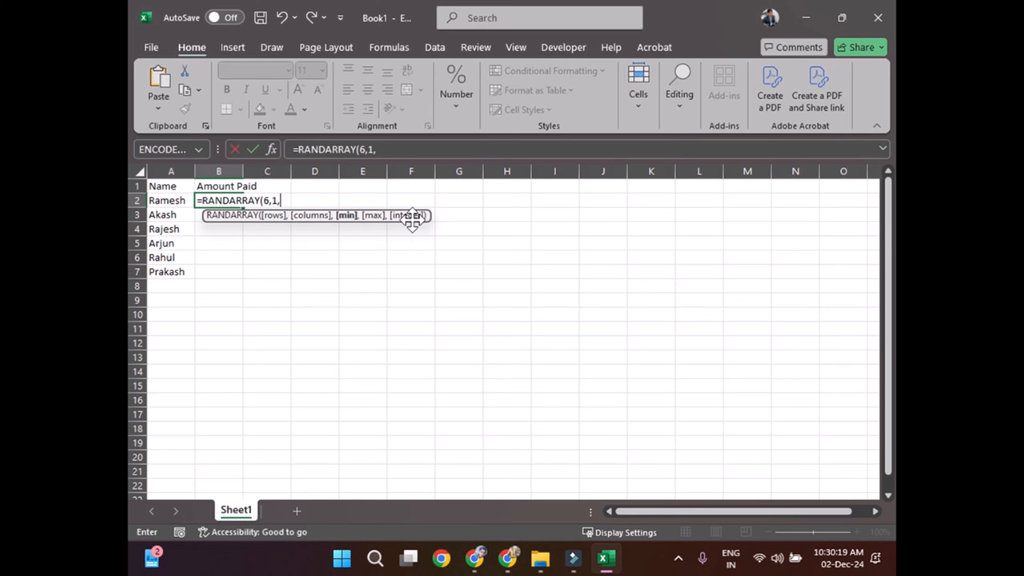
{"action": "type", "text": "20000,"}
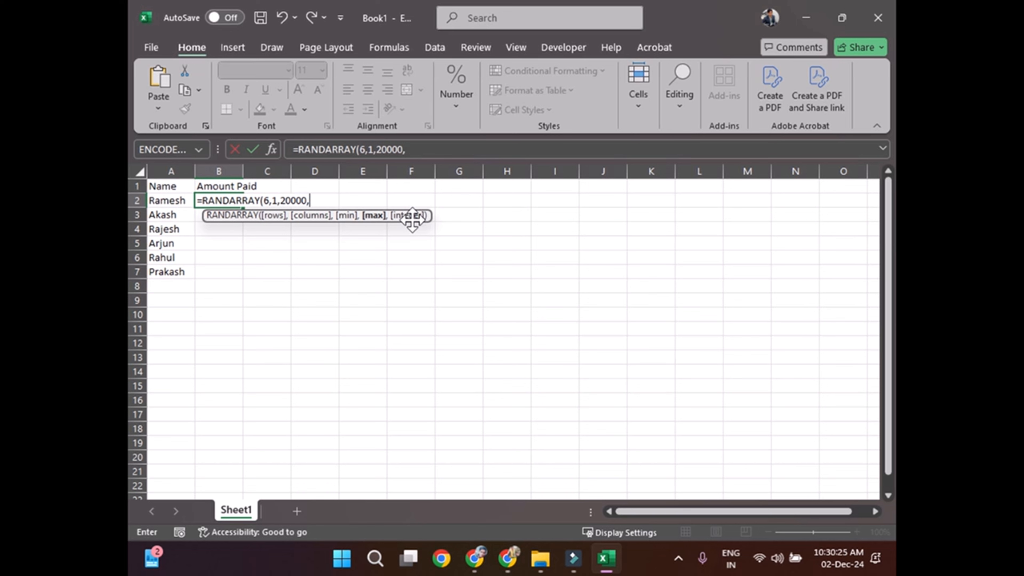
{"action": "type", "text": "100000"}
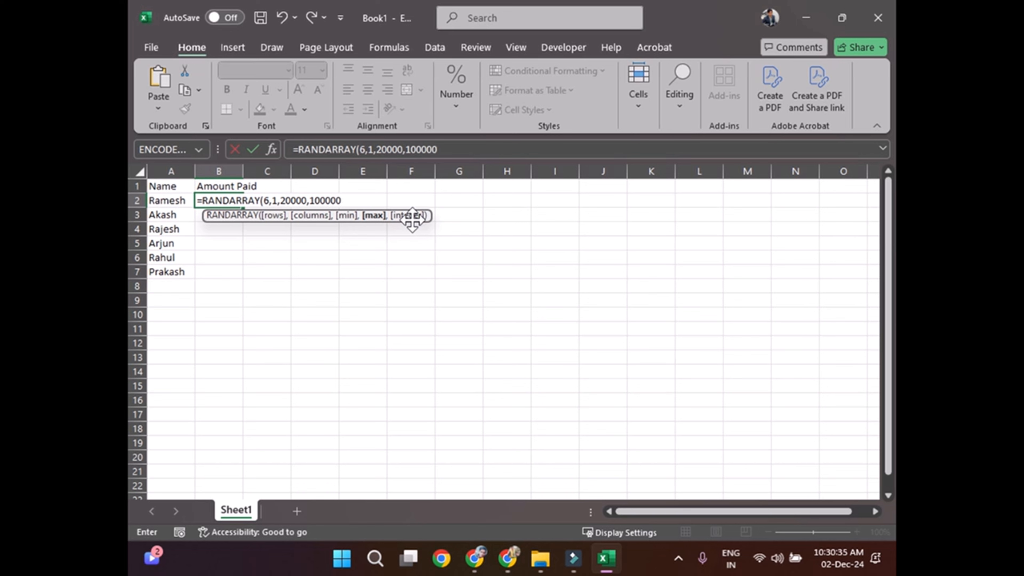
{"action": "type", "text": ",TRUE"}
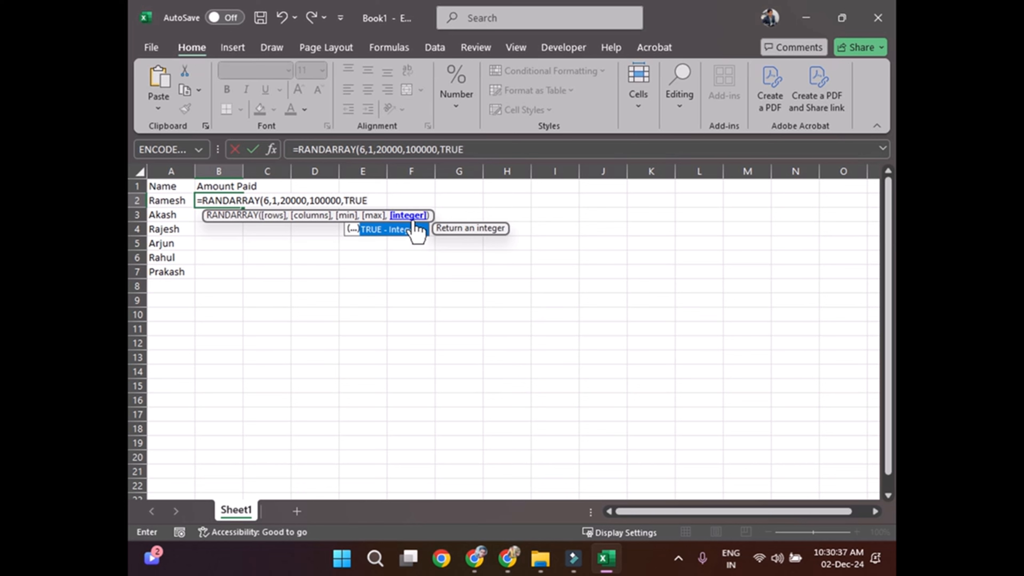
{"action": "double_click", "coordinate": [414, 229]}
{"action": "type", "text": ")"}
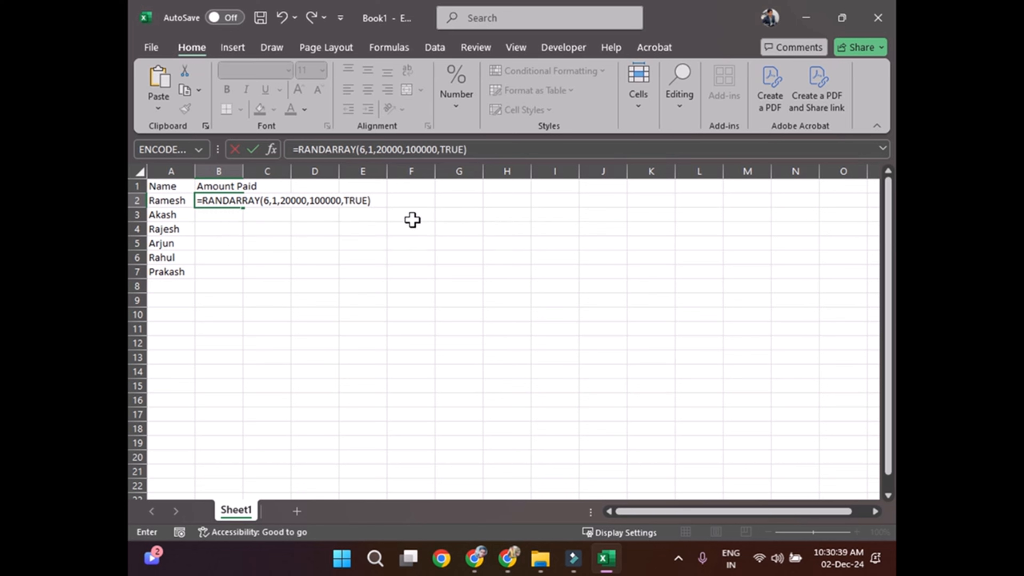
{"action": "key", "text": "Return"}
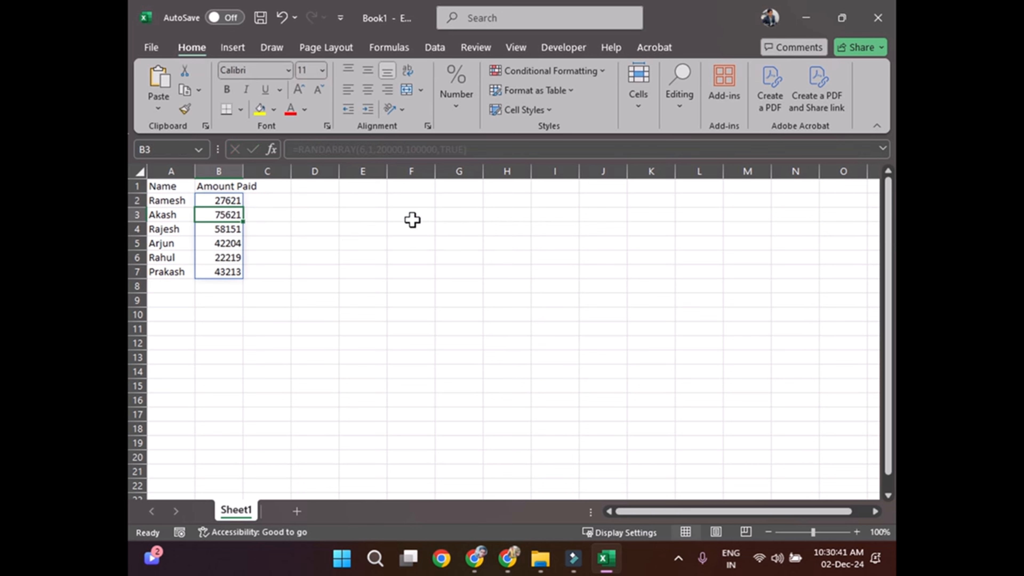
Step: Replace the random-number formula in B2:B7 with its static values by copying the range and pasting values in place
{"action": "left_click_drag", "start_coordinate": [220, 197], "coordinate": [228, 268]}
{"action": "key", "text": "ctrl+c"}
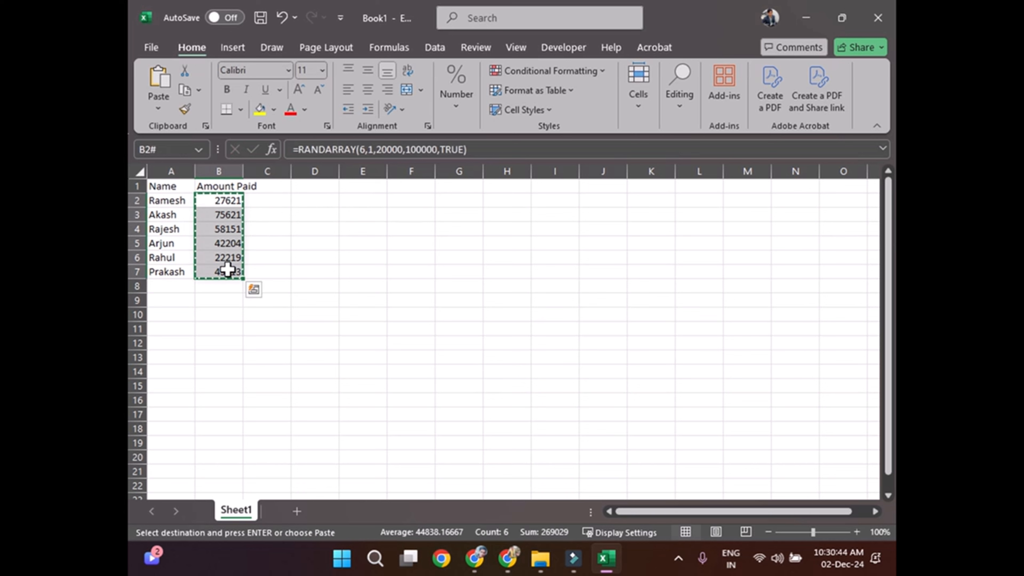
{"action": "left_click", "coordinate": [157, 108]}
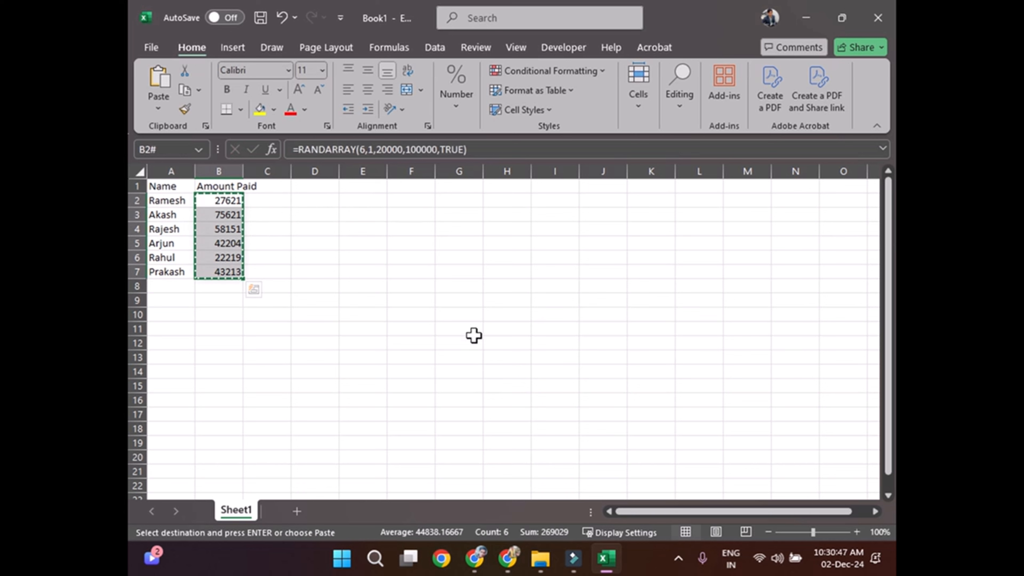
{"action": "key", "text": "alt"}
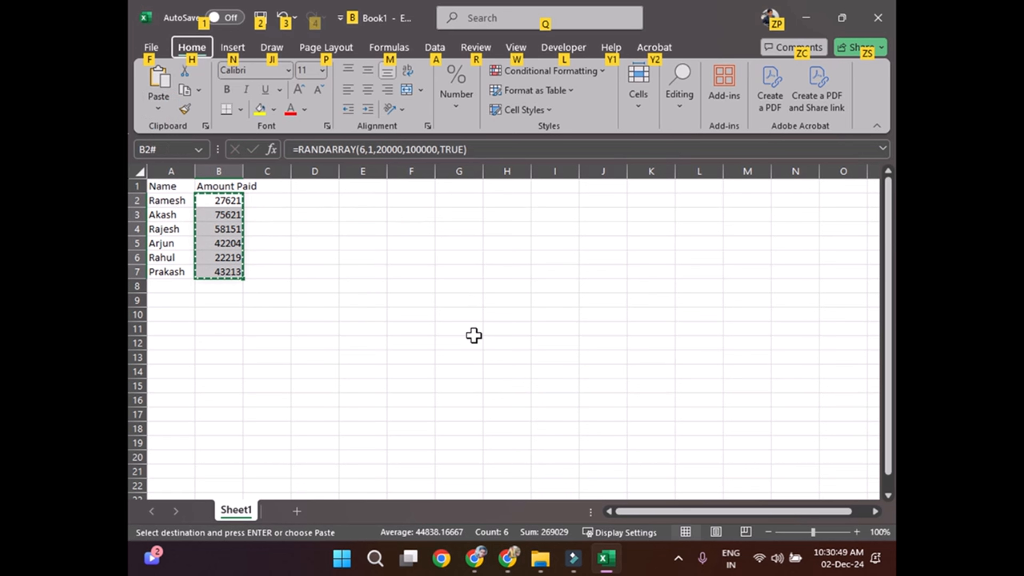
{"action": "key", "text": "h"}
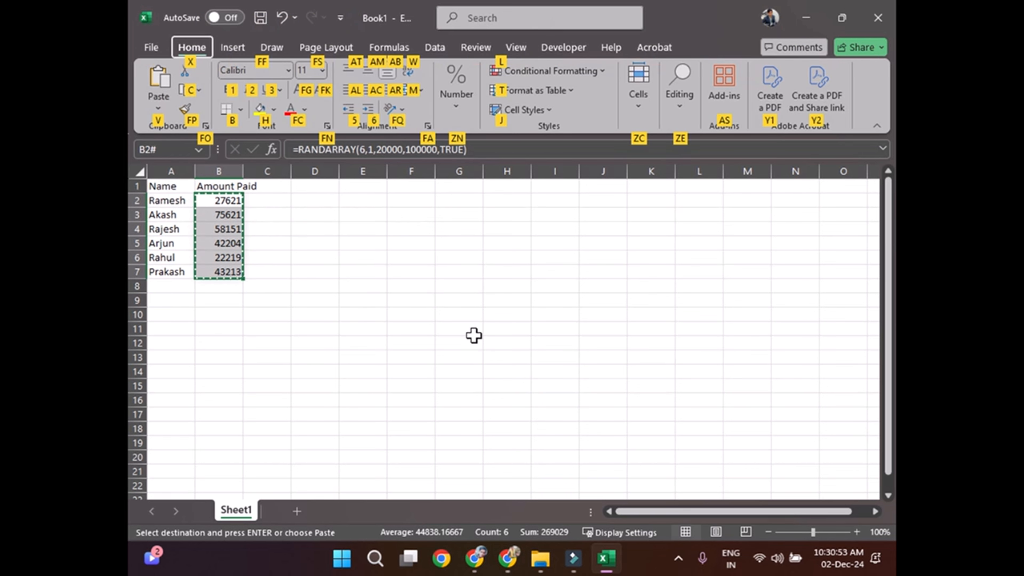
{"action": "key", "text": "v"}
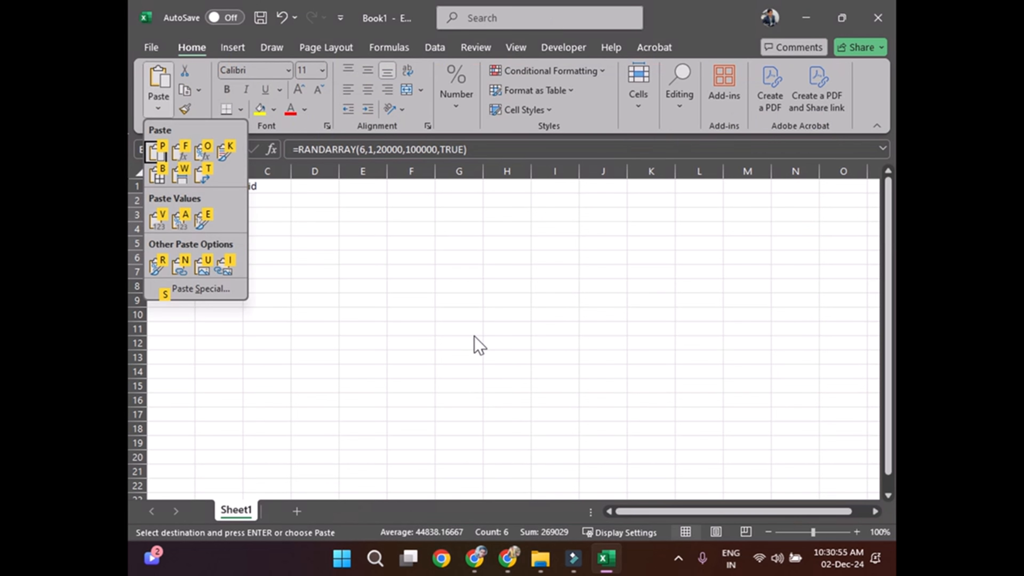
{"action": "key", "text": "v"}
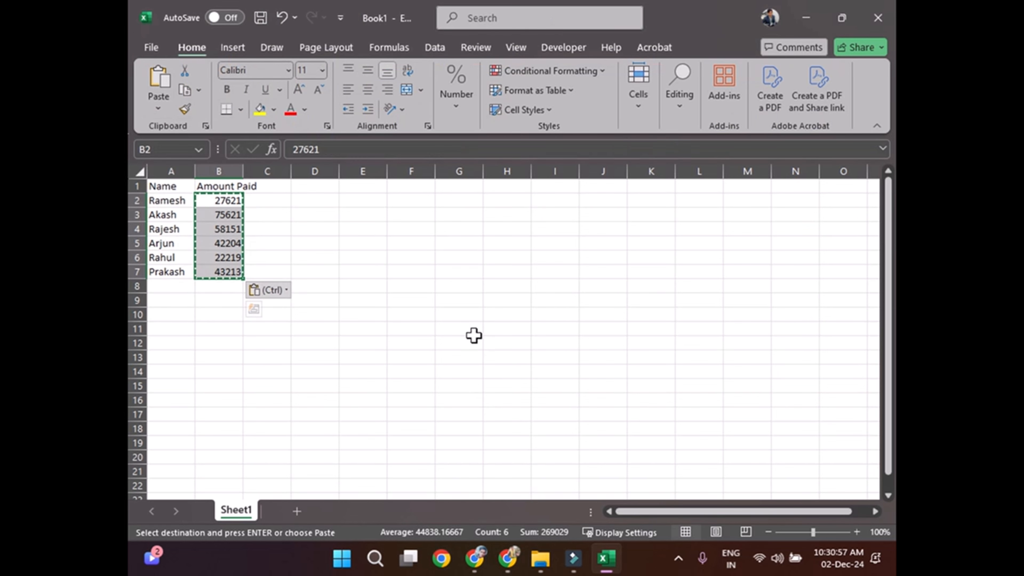
{"action": "left_click", "coordinate": [351, 299]}
{"action": "key", "text": "Escape"}
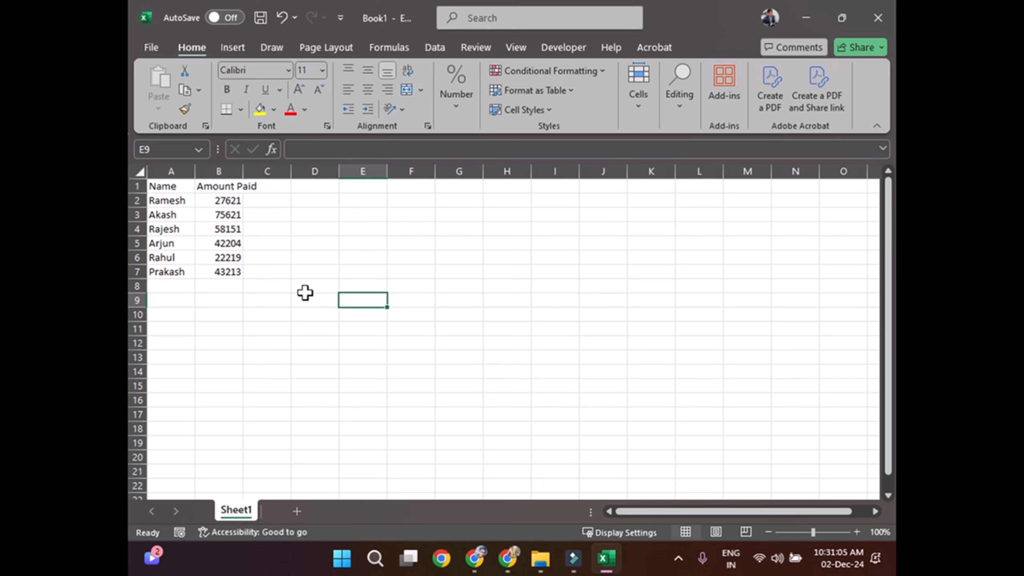
Step: Apply the dollar accounting format to the amounts in B2:B7 and widen column B to fit
{"action": "left_click_drag", "start_coordinate": [229, 202], "coordinate": [230, 270]}
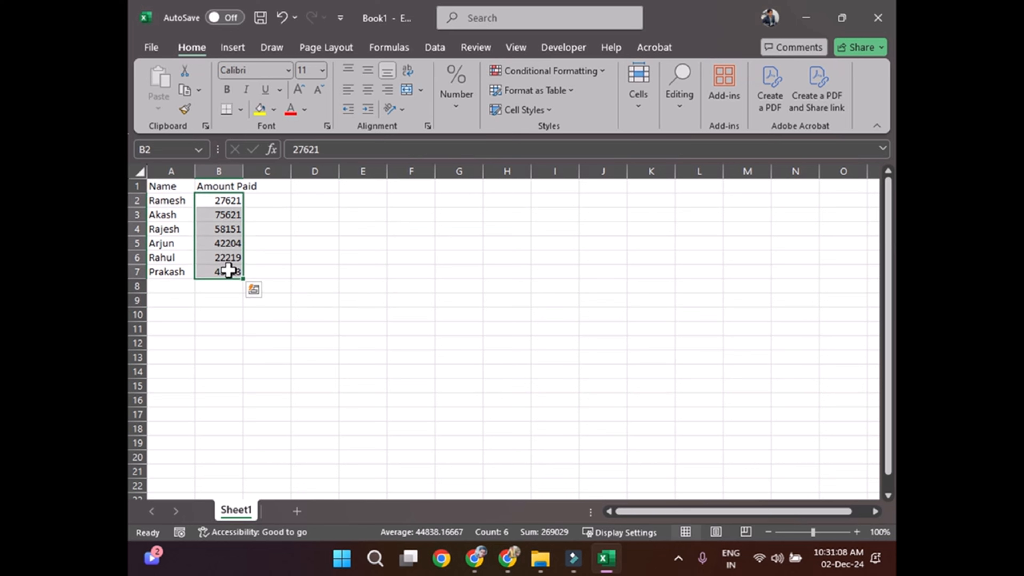
{"action": "left_click", "coordinate": [463, 103]}
{"action": "left_click", "coordinate": [449, 173]}
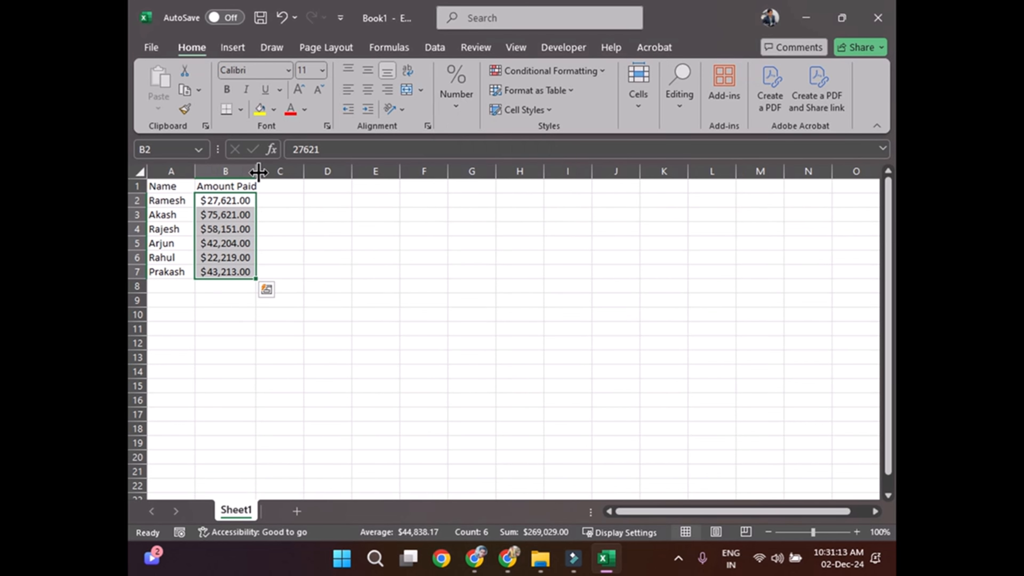
{"action": "left_click", "coordinate": [295, 231]}
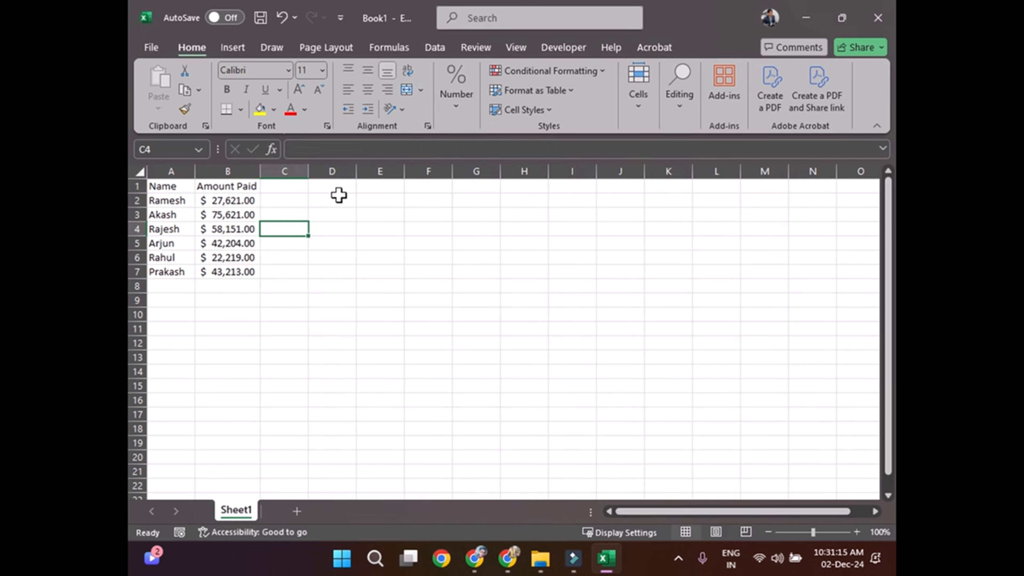
{"action": "left_click", "coordinate": [459, 106]}
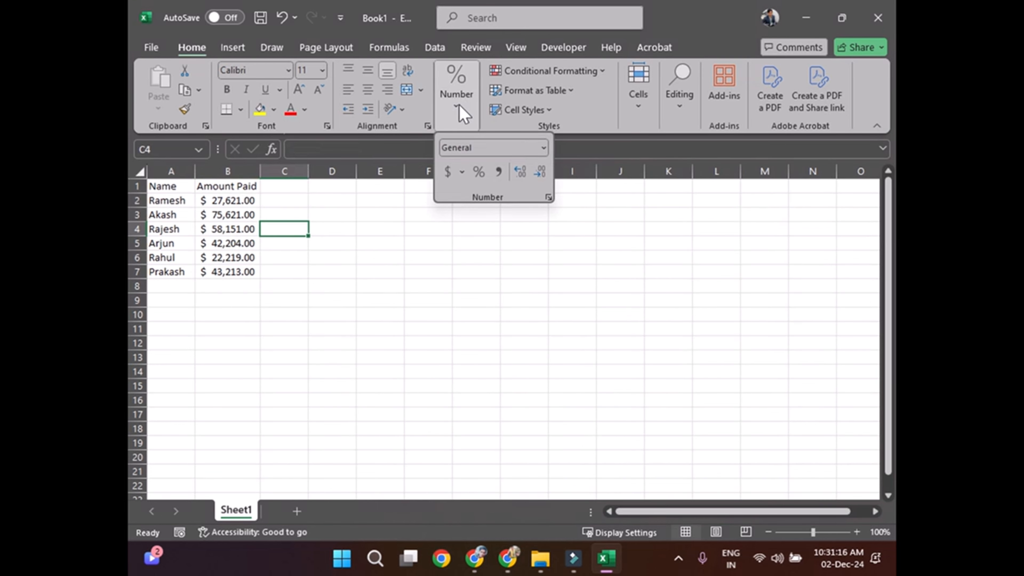
{"action": "left_click", "coordinate": [461, 173]}
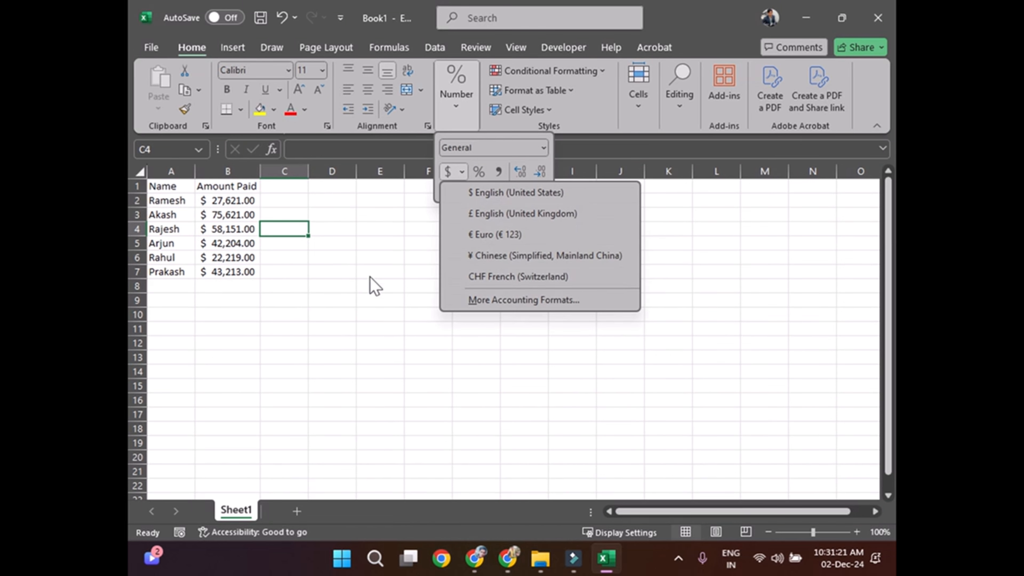
{"action": "left_click", "coordinate": [296, 294]}
{"action": "left_click", "coordinate": [295, 293]}
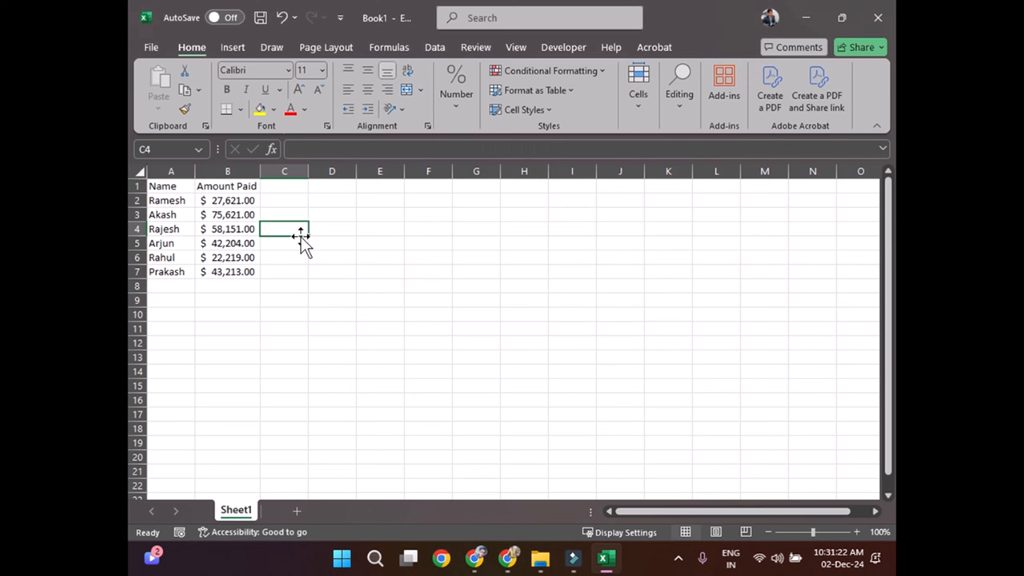
{"action": "left_click", "coordinate": [340, 244]}
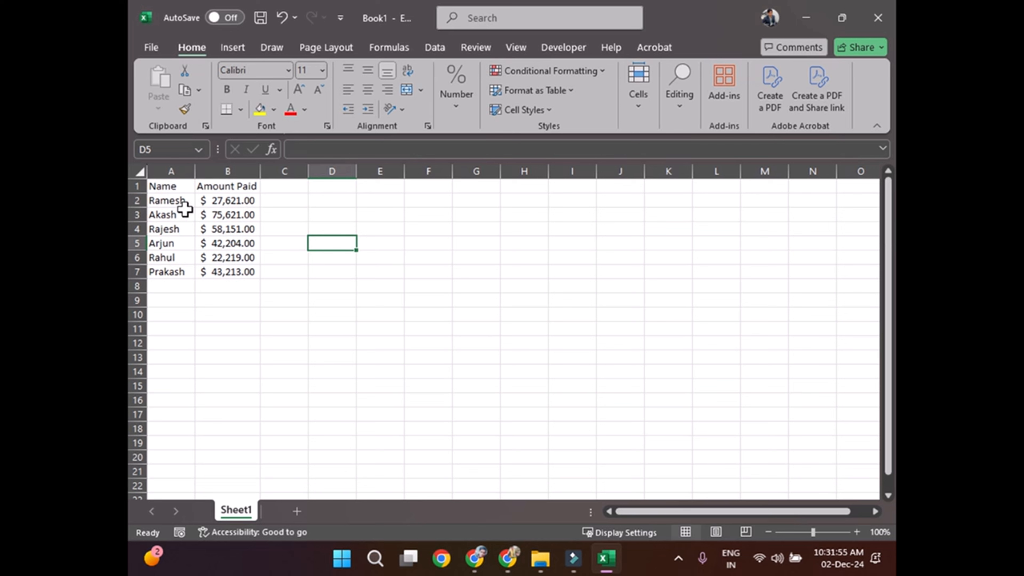
Step: Insert a basic 2-D area chart from the Name and Amount Paid data in A1:B7
{"action": "left_click_drag", "start_coordinate": [163, 186], "coordinate": [247, 274]}
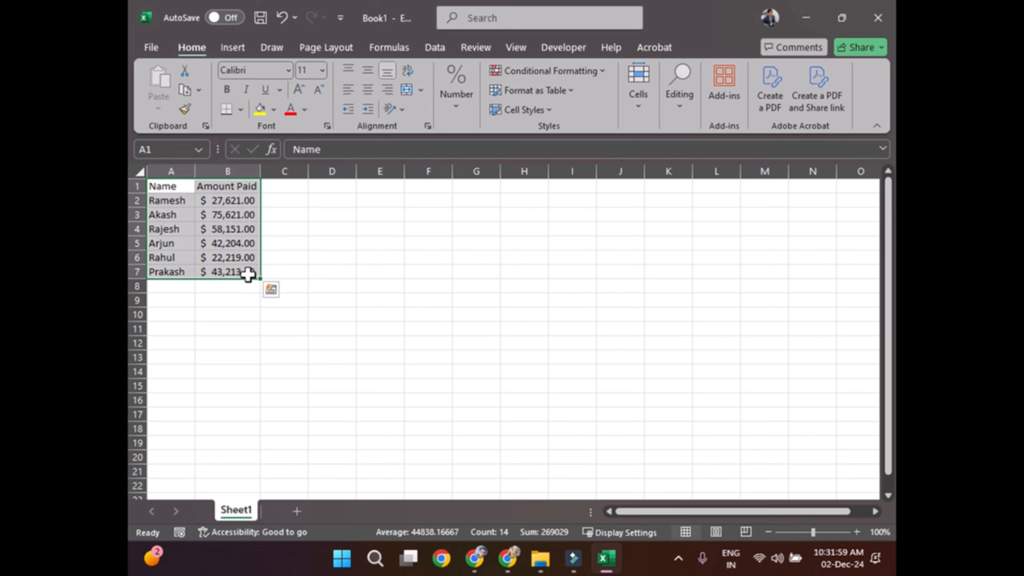
{"action": "left_click", "coordinate": [233, 49]}
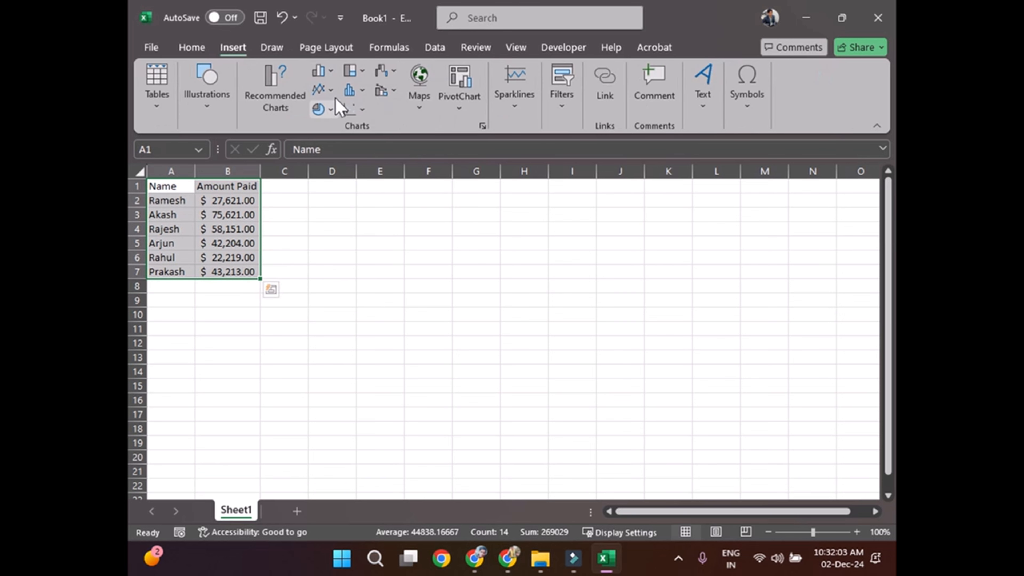
{"action": "left_click", "coordinate": [333, 89]}
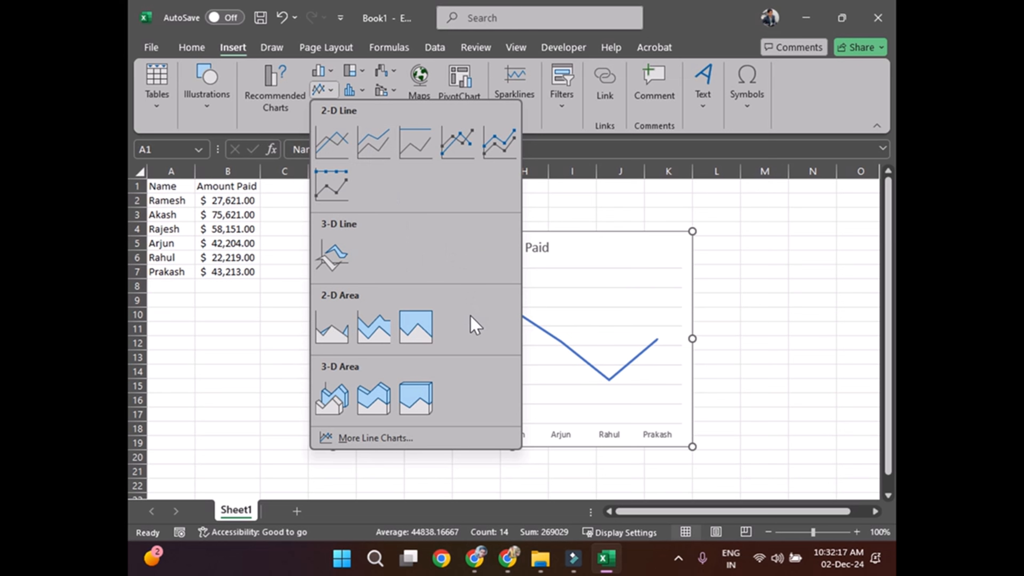
{"action": "left_click", "coordinate": [333, 335]}
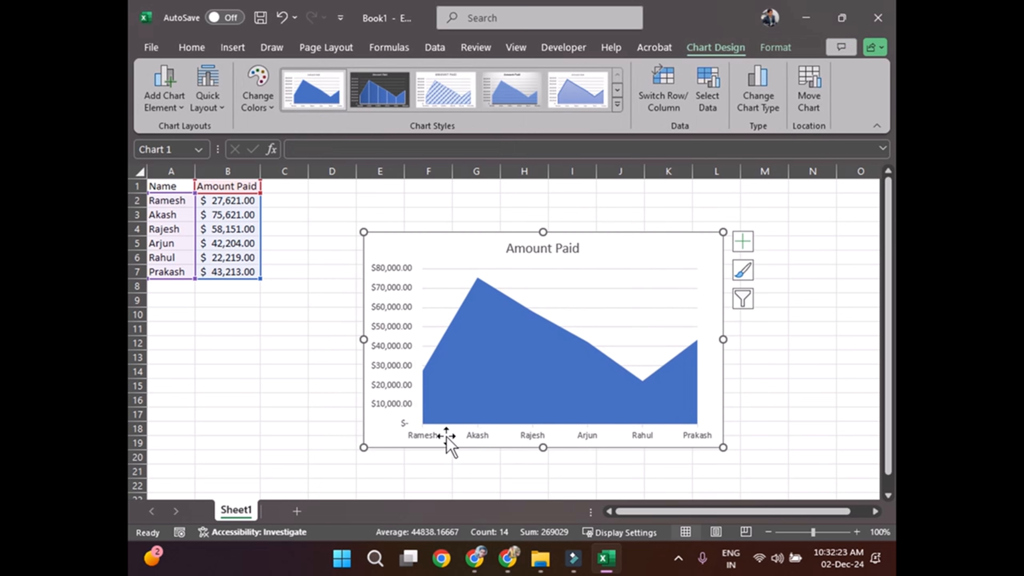
{"action": "left_click", "coordinate": [454, 443]}
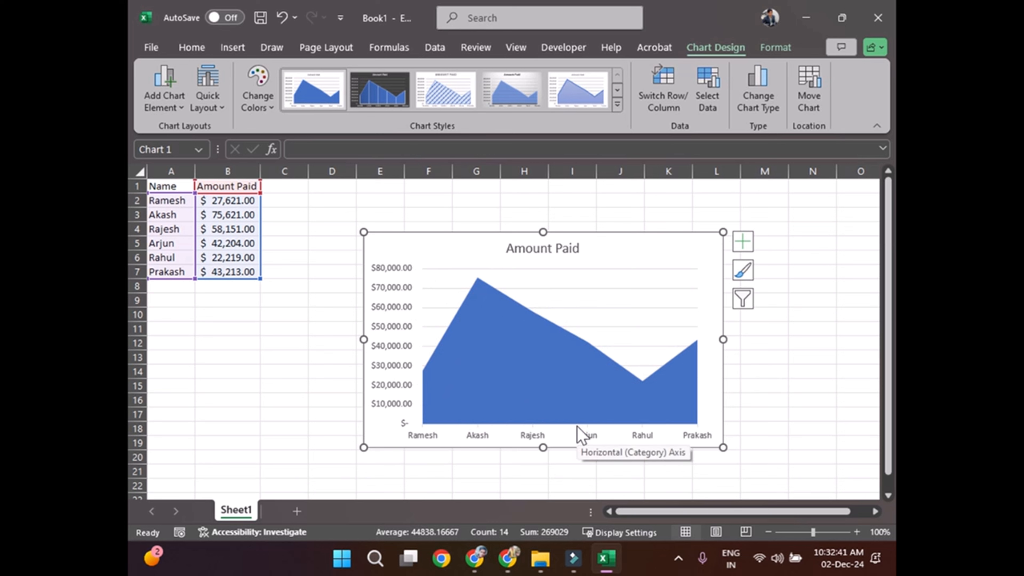
Step: Set the paid amount in cell B4 to 10000
{"action": "left_click", "coordinate": [225, 228]}
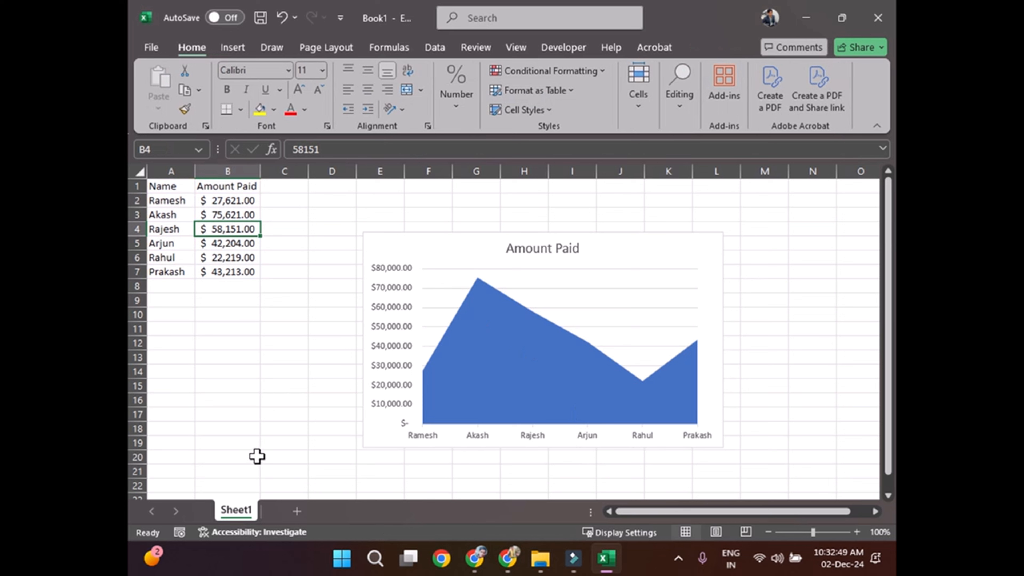
{"action": "type", "text": "10000"}
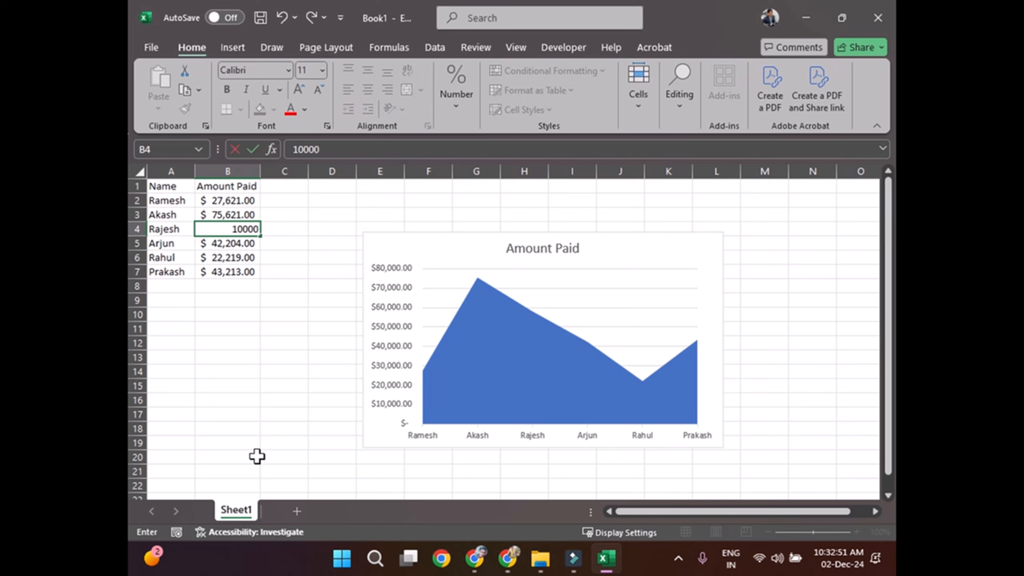
{"action": "key", "text": "Return"}
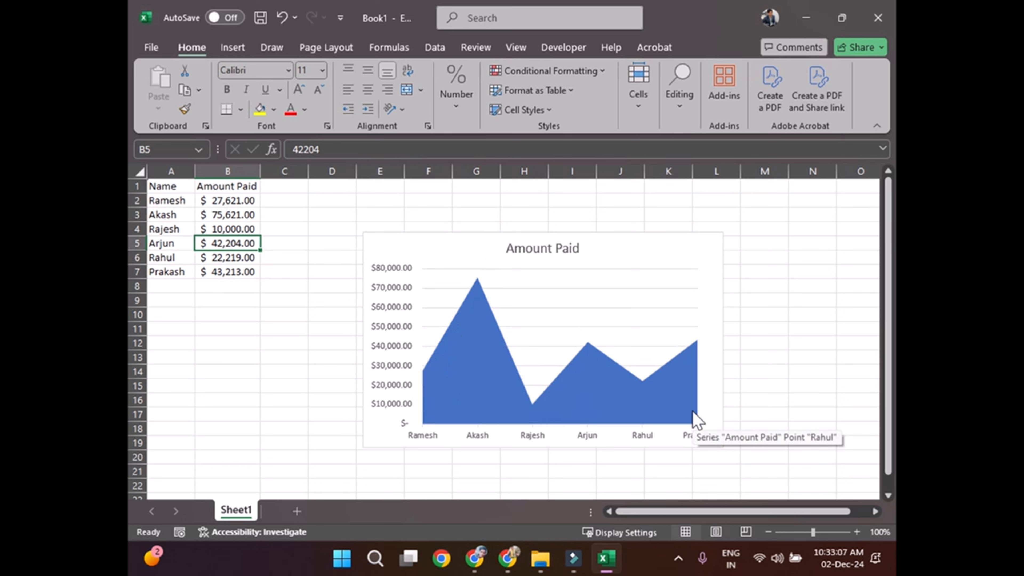
Step: Shrink the area chart to about four columns wide and move it beside the table, starting at column D near row 1
{"action": "left_click", "coordinate": [722, 283]}
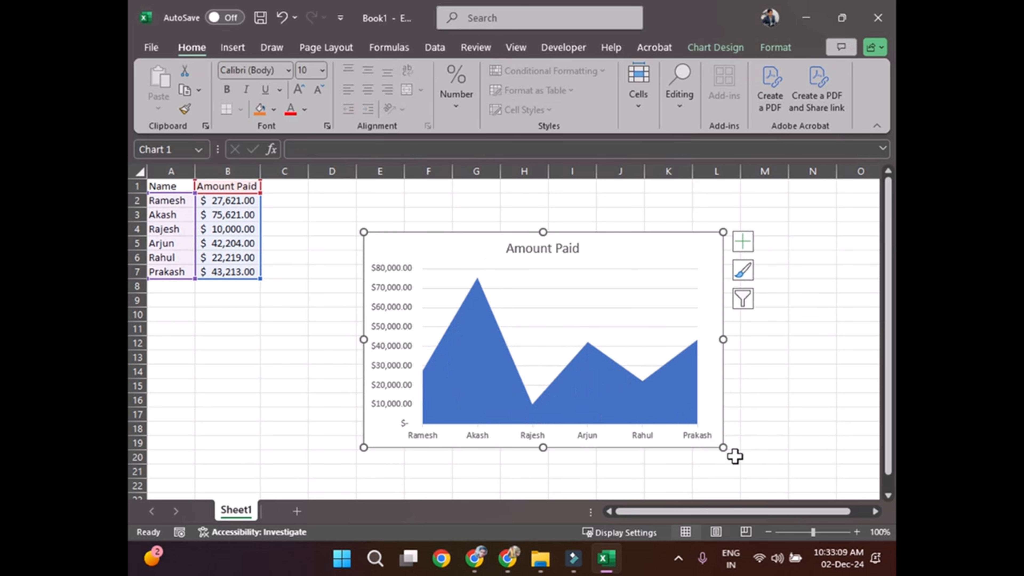
{"action": "left_click_drag", "start_coordinate": [723, 447], "coordinate": [557, 381]}
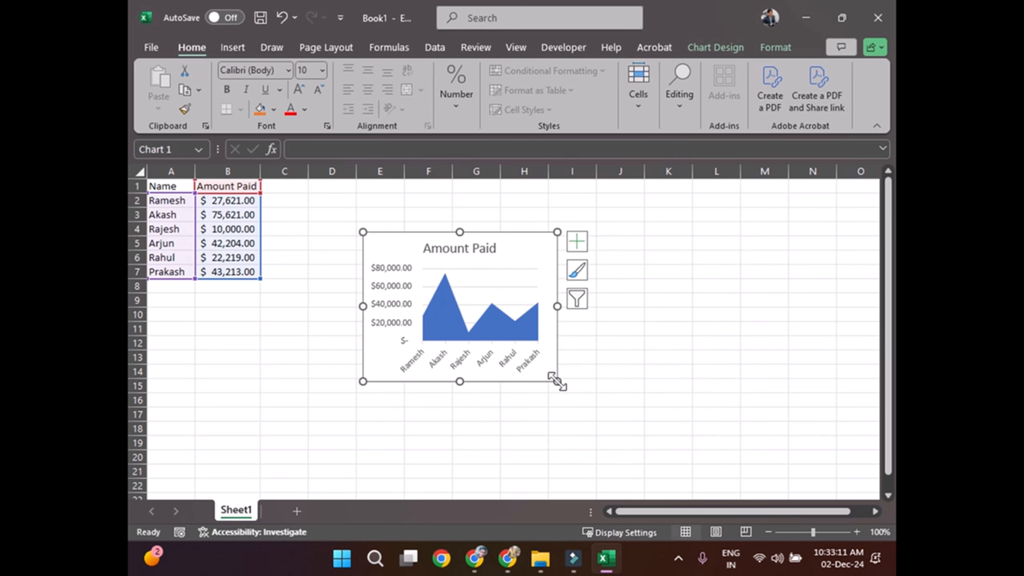
{"action": "left_click_drag", "start_coordinate": [527, 255], "coordinate": [471, 206]}
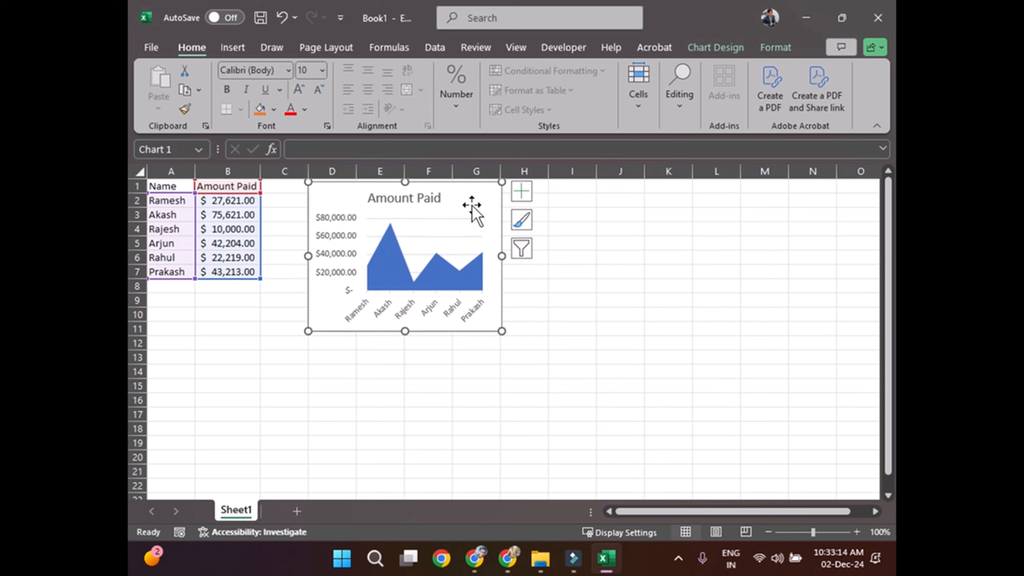
{"action": "left_click", "coordinate": [601, 277]}
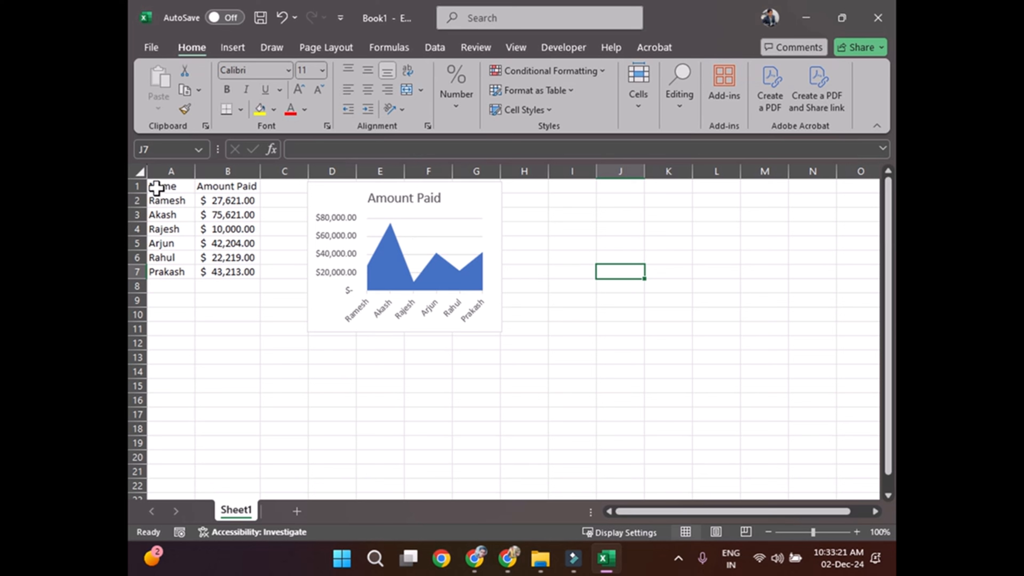
Step: Insert a basic 2-D line chart from the same data range A1:B7
{"action": "left_click_drag", "start_coordinate": [153, 189], "coordinate": [229, 266]}
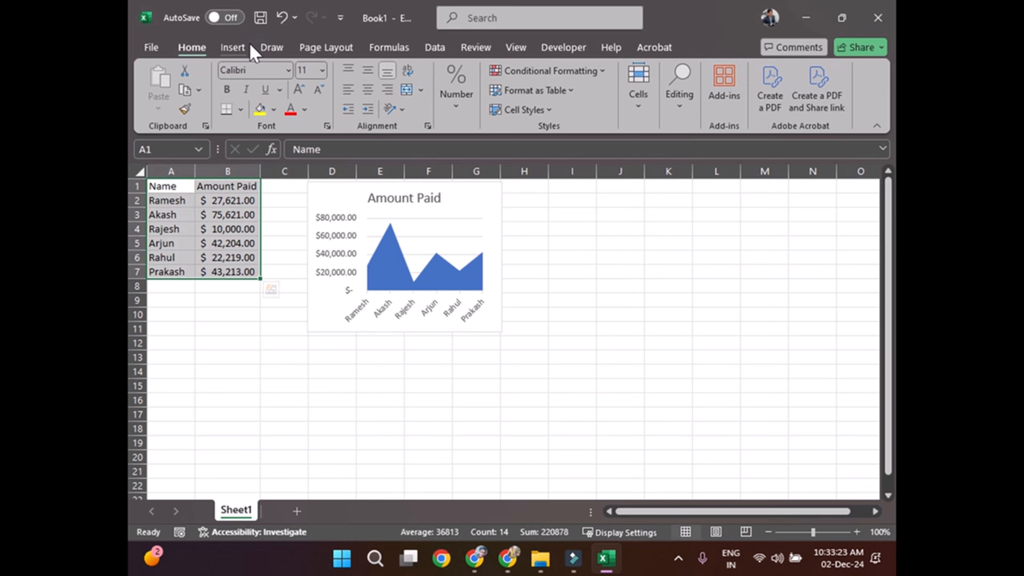
{"action": "left_click", "coordinate": [233, 47]}
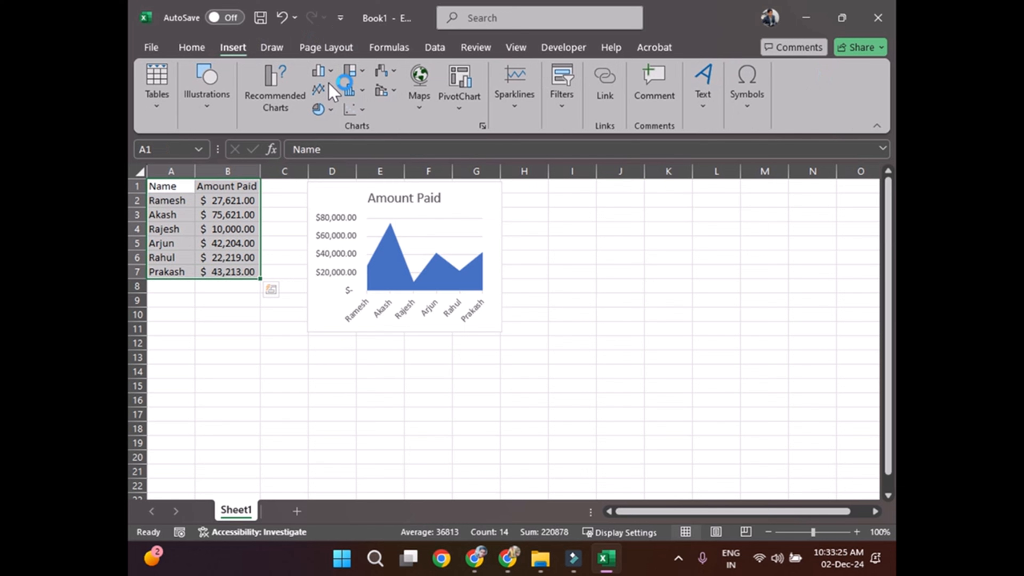
{"action": "left_click", "coordinate": [329, 92]}
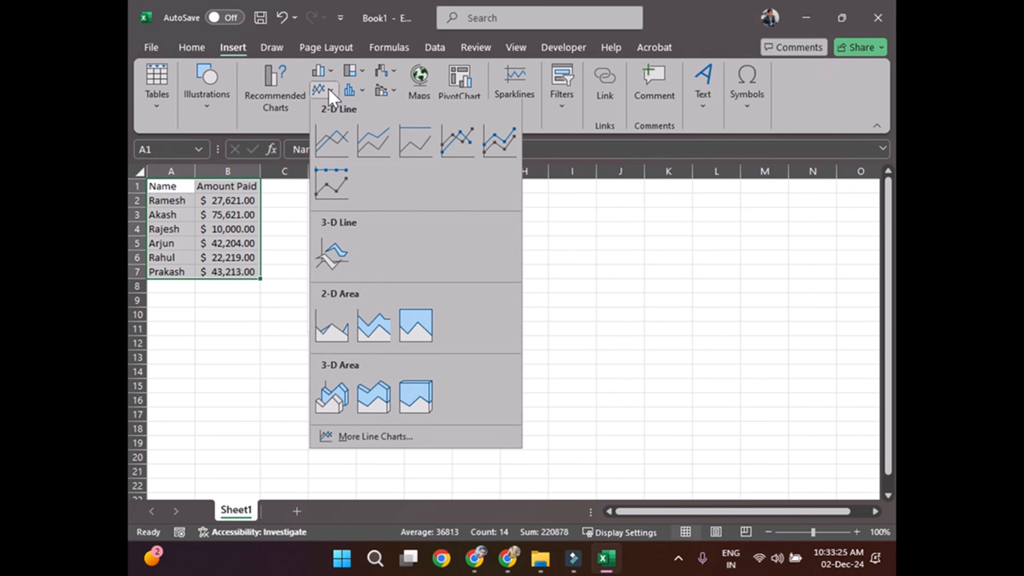
{"action": "left_click", "coordinate": [335, 158]}
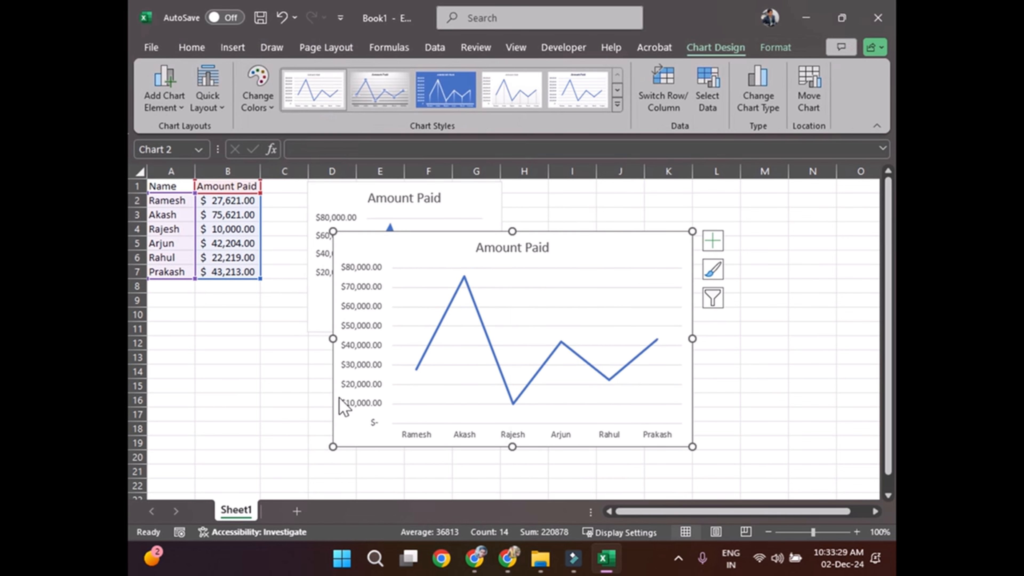
Step: Shrink the line chart and place it beside the area chart, over about columns I to M from row 1
{"action": "left_click_drag", "start_coordinate": [333, 446], "coordinate": [477, 421]}
{"action": "left_click_drag", "start_coordinate": [645, 252], "coordinate": [719, 201]}
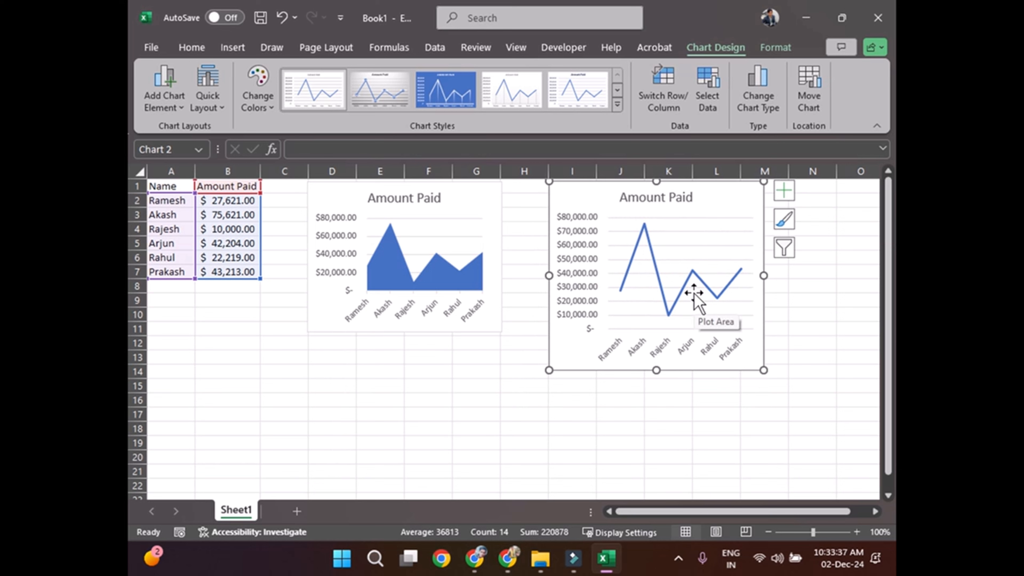
{"action": "left_click", "coordinate": [511, 425]}
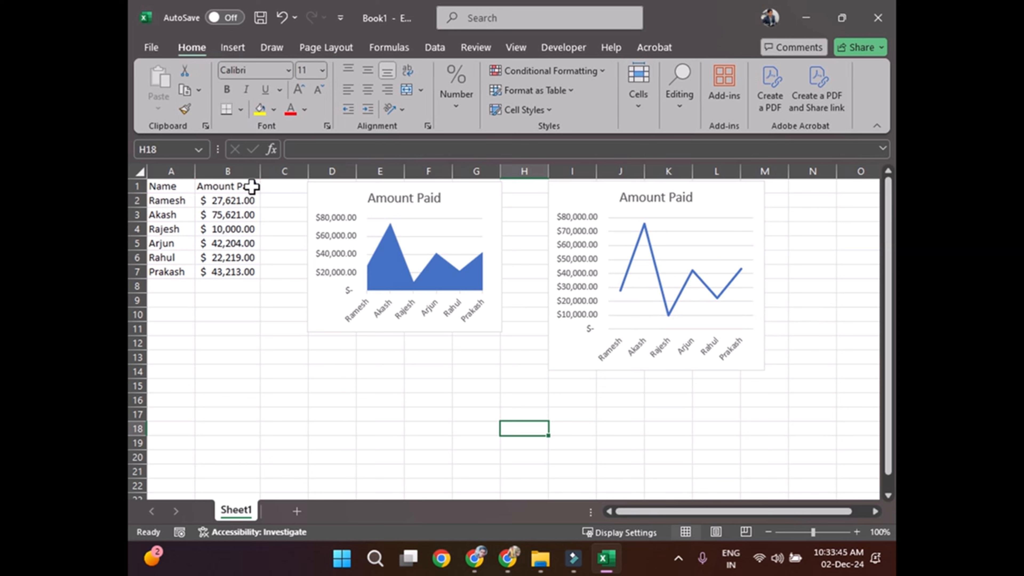
Step: Add the header Amount Remain in C1 and move the area chart over to clear the header text
{"action": "left_click", "coordinate": [281, 185]}
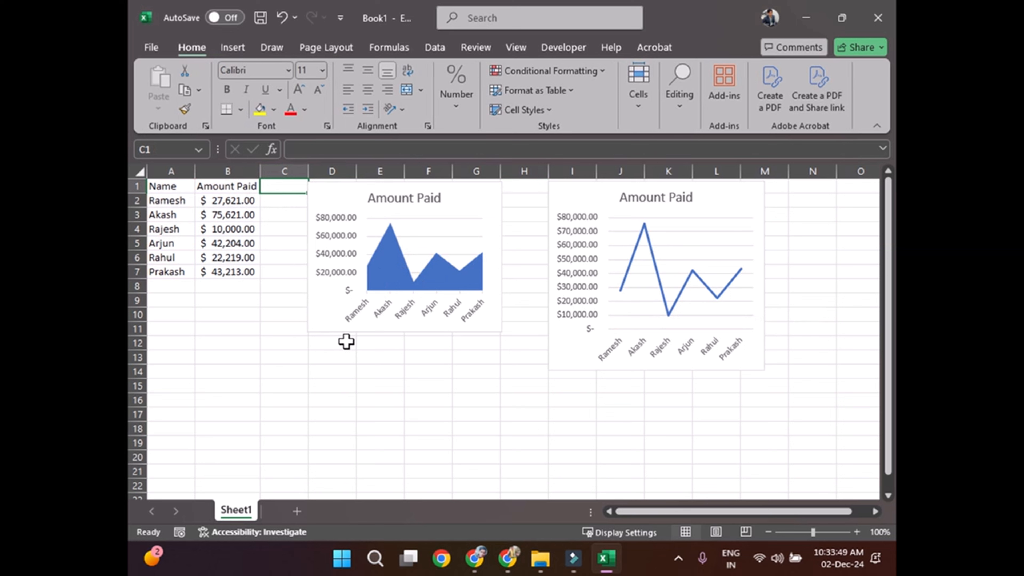
{"action": "type", "text": "Amount Remain"}
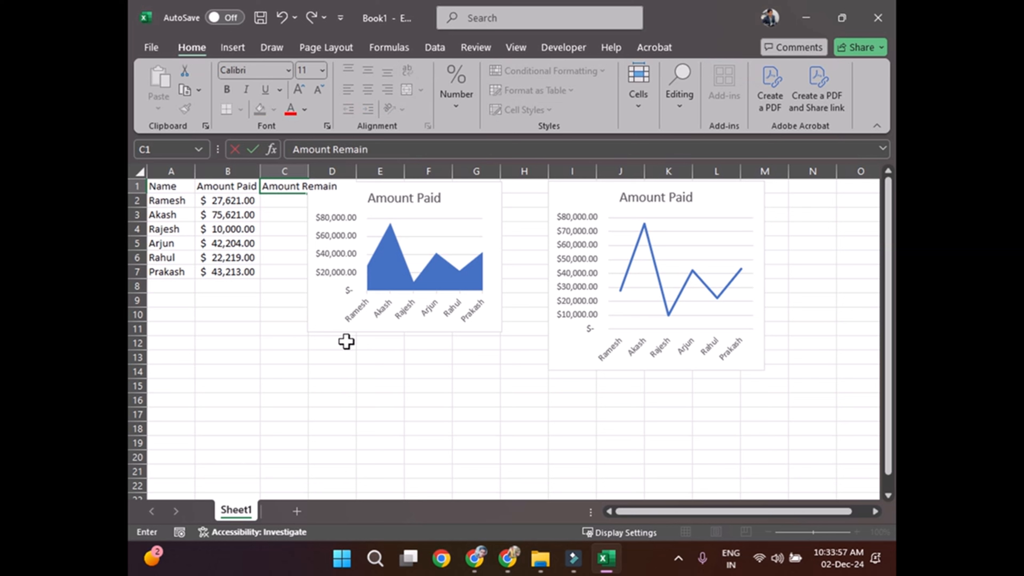
{"action": "key", "text": "Return"}
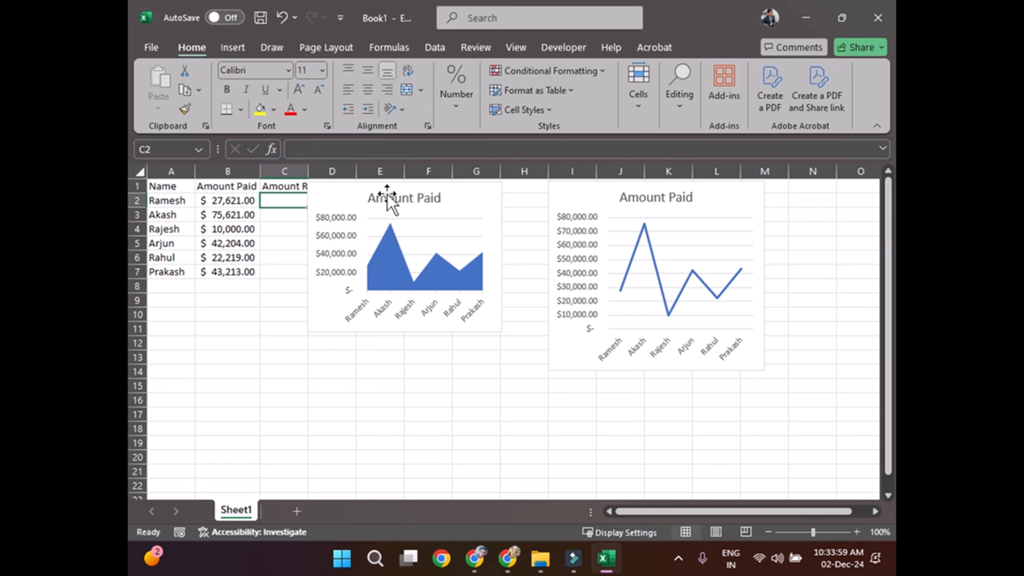
{"action": "left_click_drag", "start_coordinate": [362, 196], "coordinate": [412, 198]}
{"action": "left_click", "coordinate": [294, 201]}
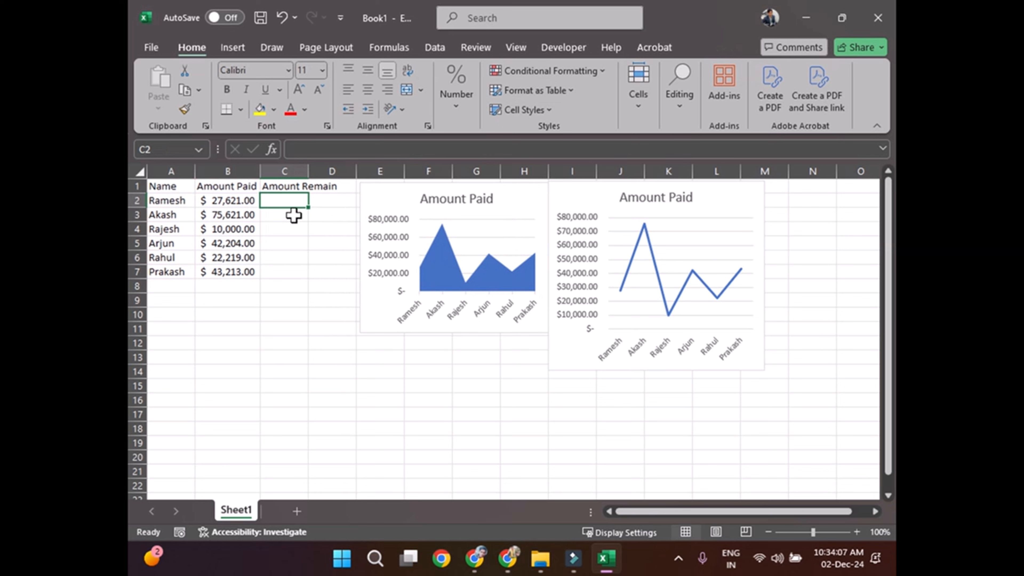
Step: Copy the accounting format of B2 onto the empty cells C2:C7 with Format Painter
{"action": "left_click", "coordinate": [229, 202]}
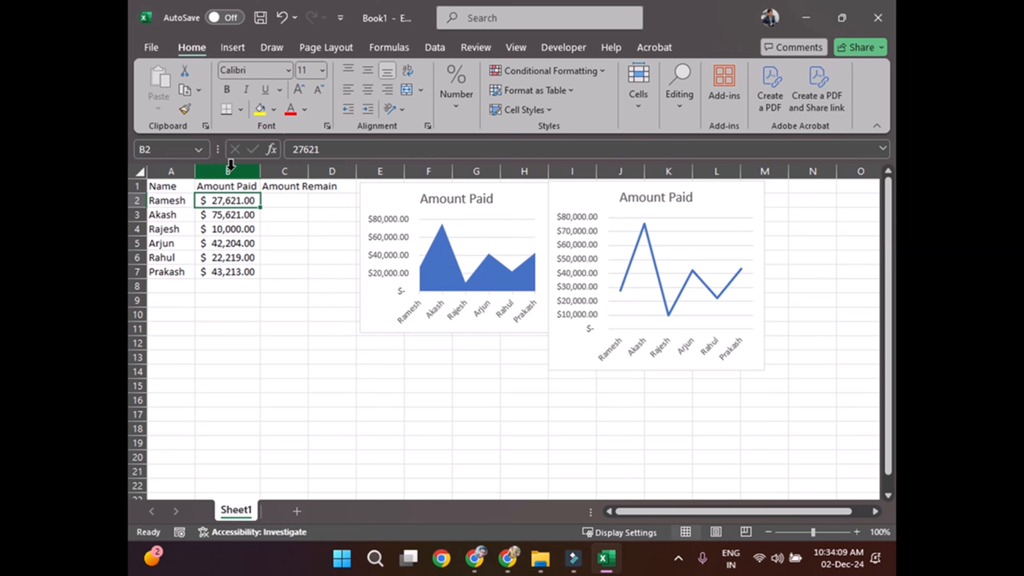
{"action": "left_click", "coordinate": [184, 114]}
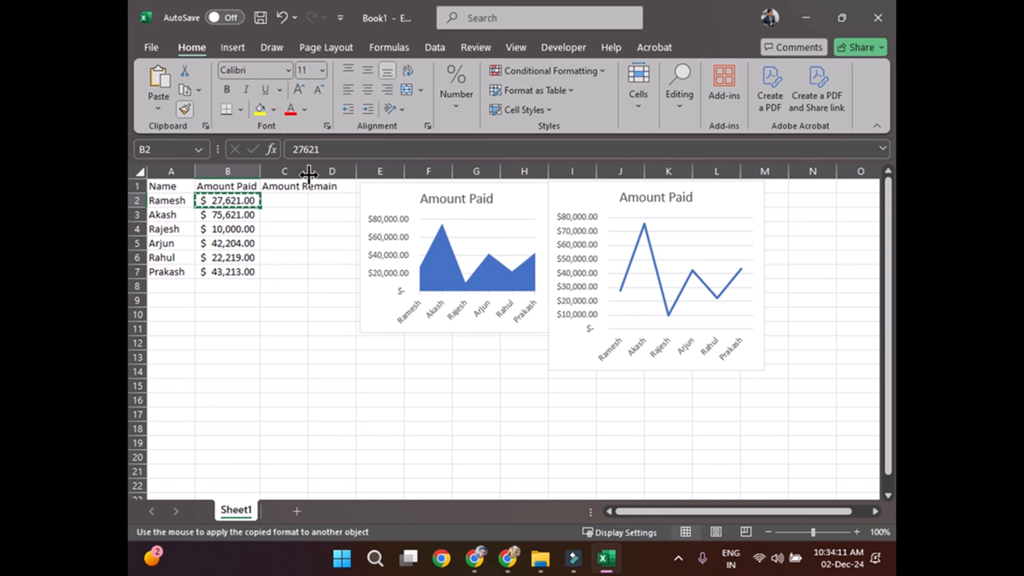
{"action": "left_click_drag", "start_coordinate": [298, 202], "coordinate": [297, 273]}
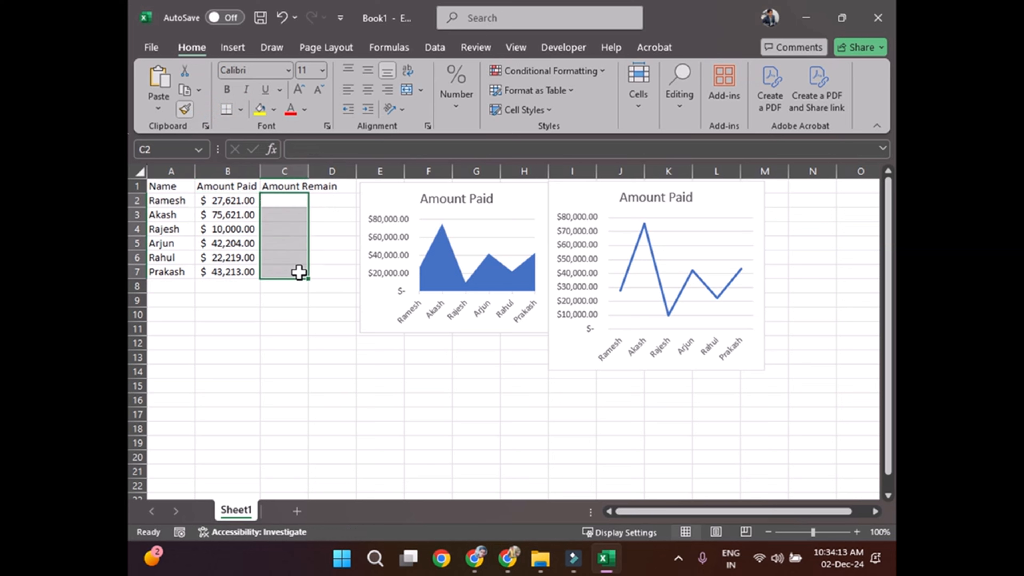
Step: Enter the remaining amounts 3400, 21321, 22232, 3455, 2134 and 1234 in cells C2 to C7
{"action": "left_click", "coordinate": [288, 202]}
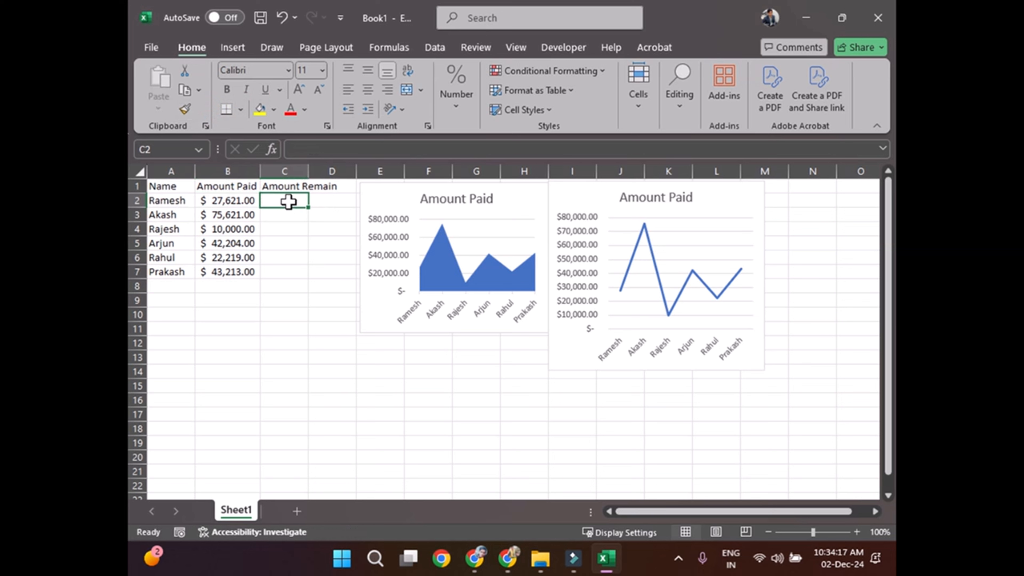
{"action": "type", "text": "3,4"}
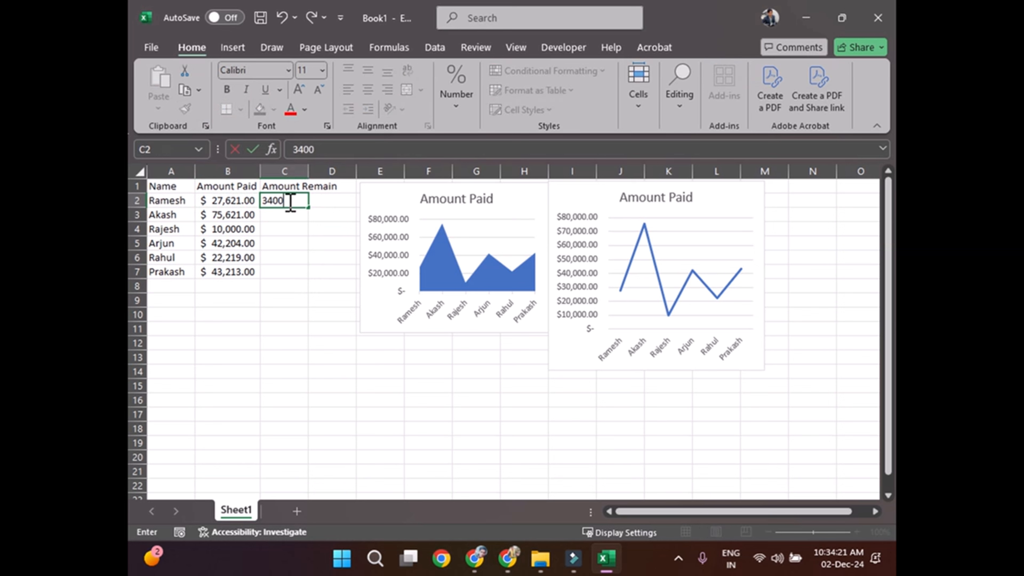
{"action": "type", "text": "00"}
{"action": "key", "text": "Return"}
{"action": "type", "text": "21321"}
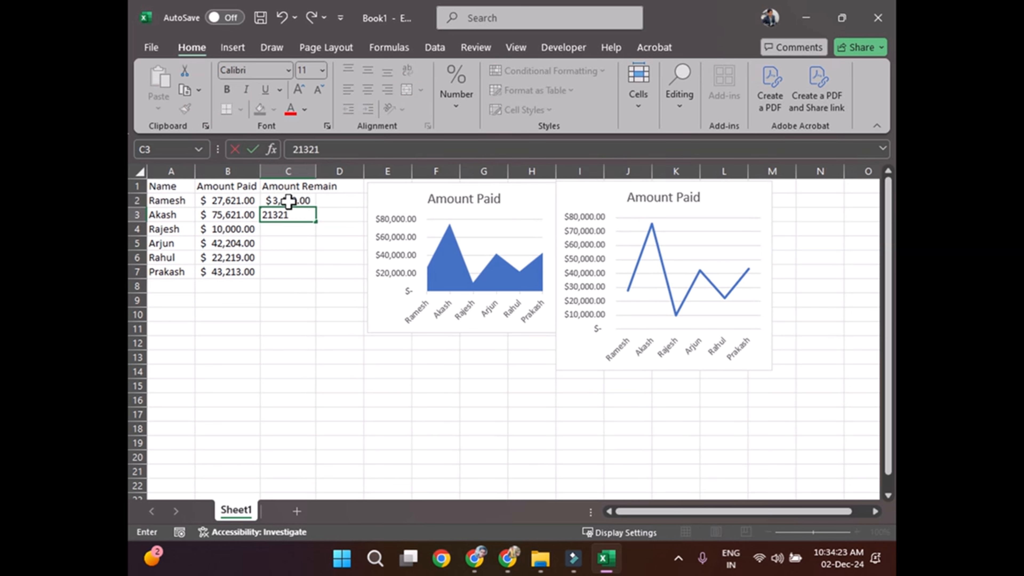
{"action": "key", "text": "Return"}
{"action": "type", "text": "22232"}
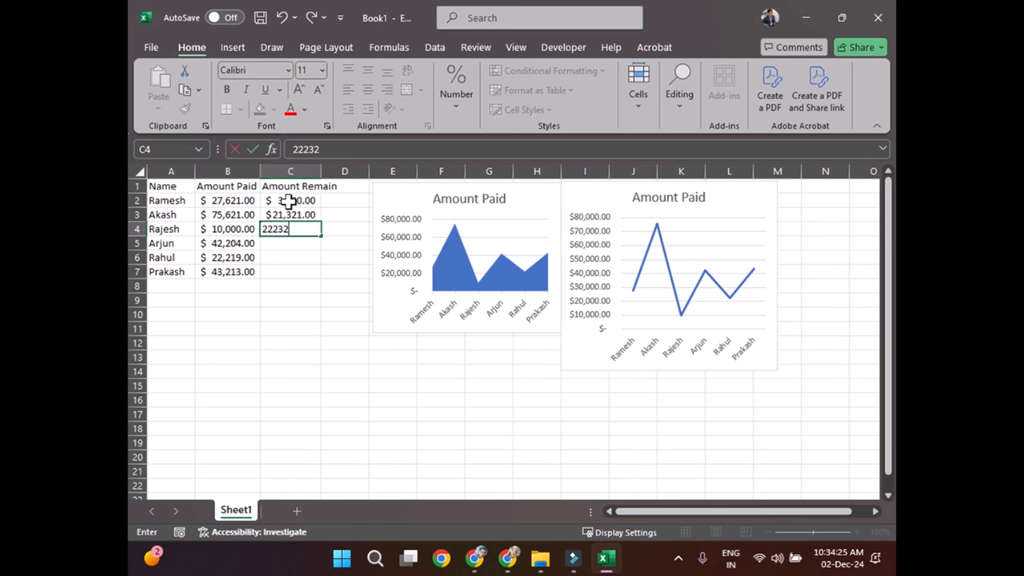
{"action": "key", "text": "Return"}
{"action": "type", "text": "3455"}
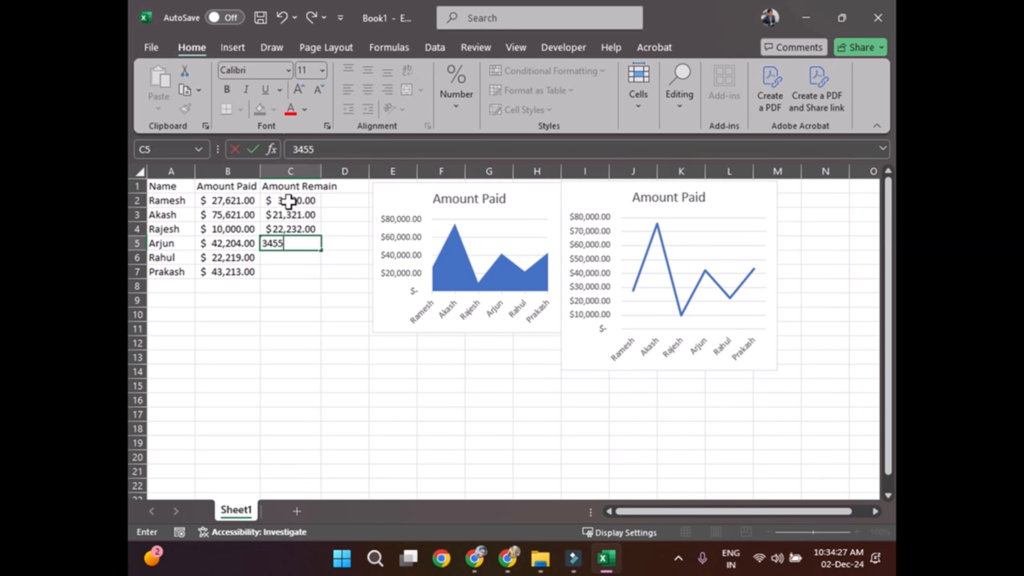
{"action": "key", "text": "Return"}
{"action": "type", "text": "2,13"}
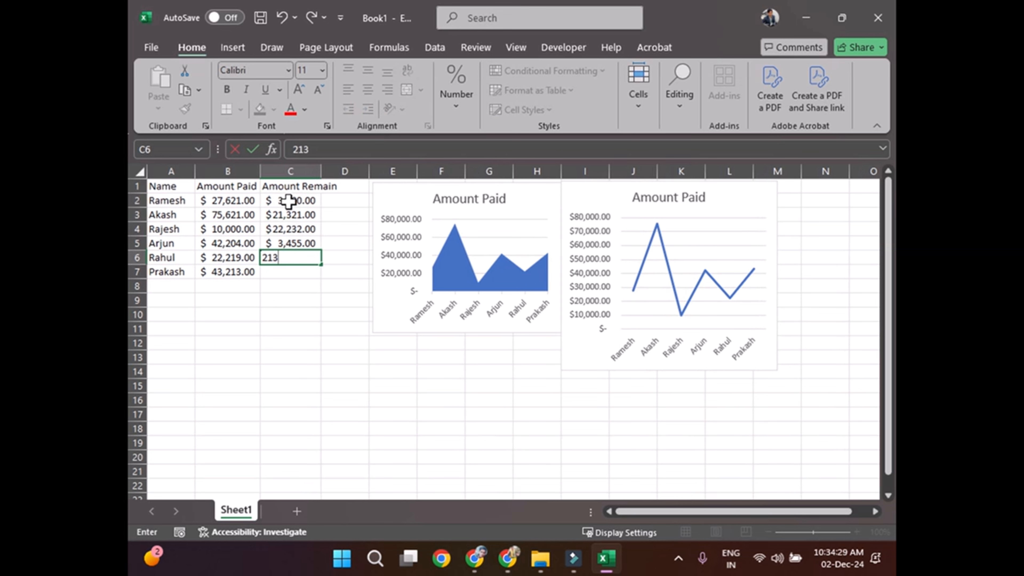
{"action": "type", "text": "4"}
{"action": "key", "text": "Return"}
{"action": "type", "text": "1234"}
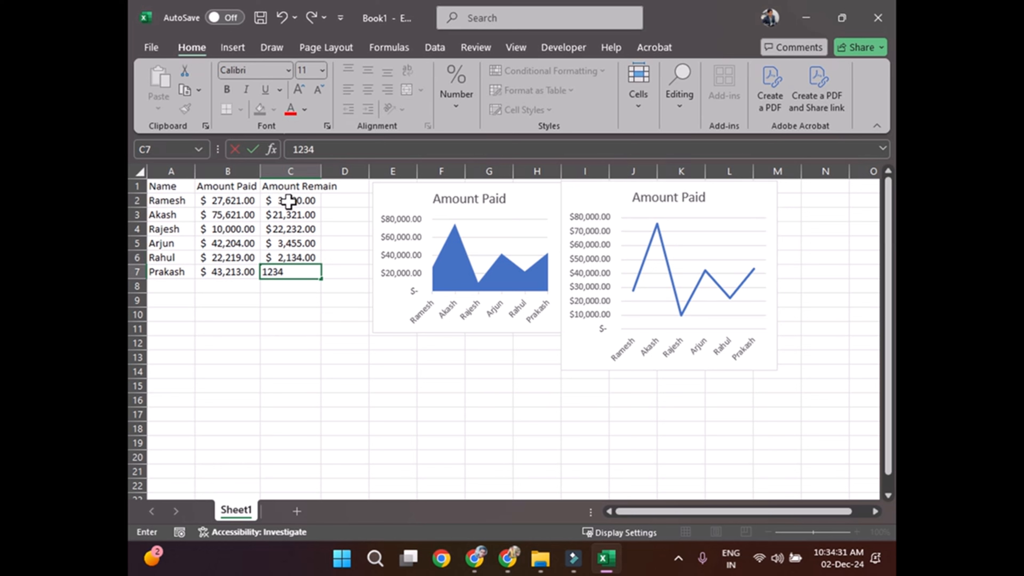
{"action": "key", "text": "Return"}
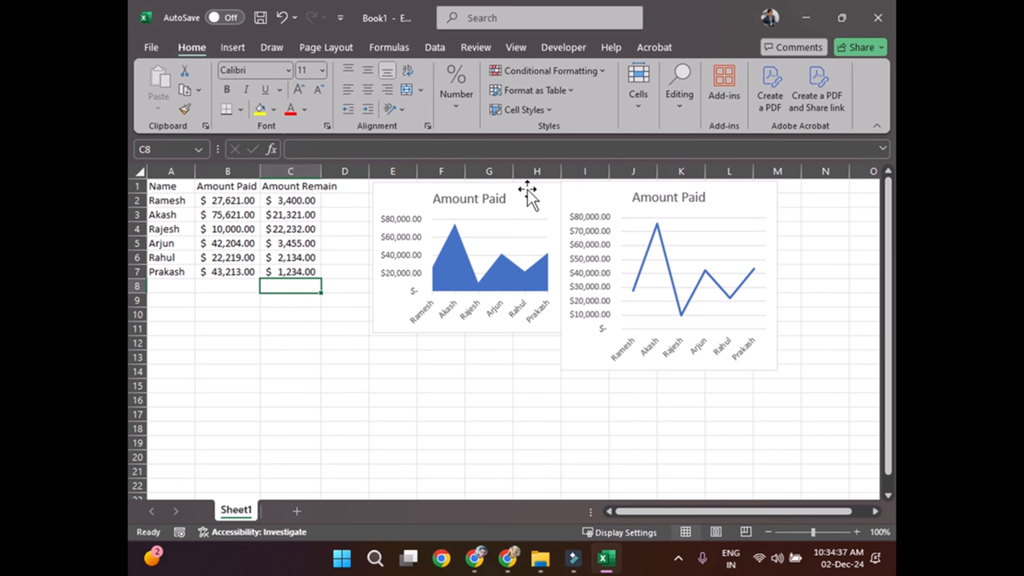
Step: Change the line chart's data range to A1:C7 so it also plots the Amount Remain series
{"action": "left_click", "coordinate": [665, 220]}
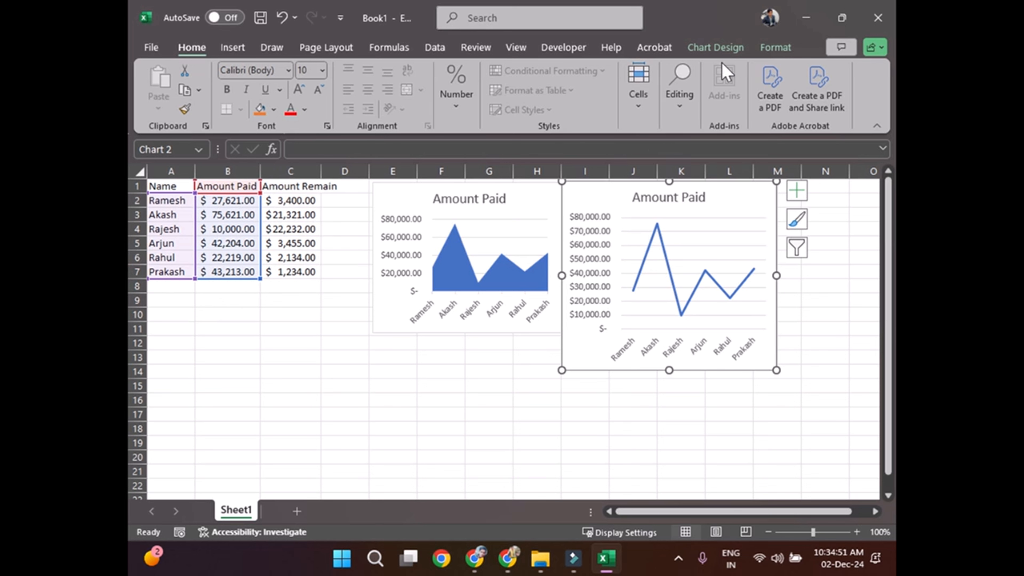
{"action": "left_click", "coordinate": [722, 47]}
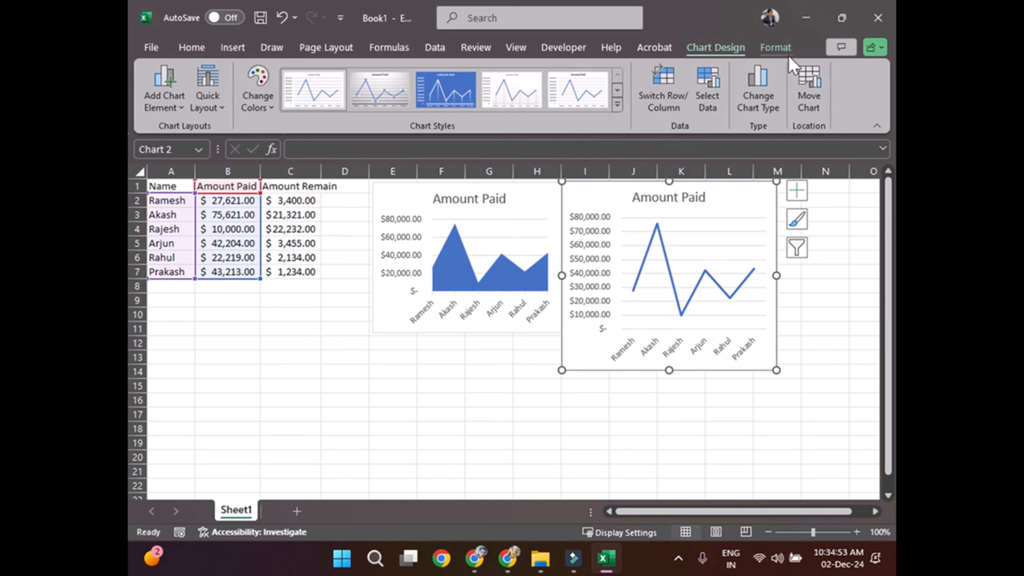
{"action": "left_click", "coordinate": [708, 103]}
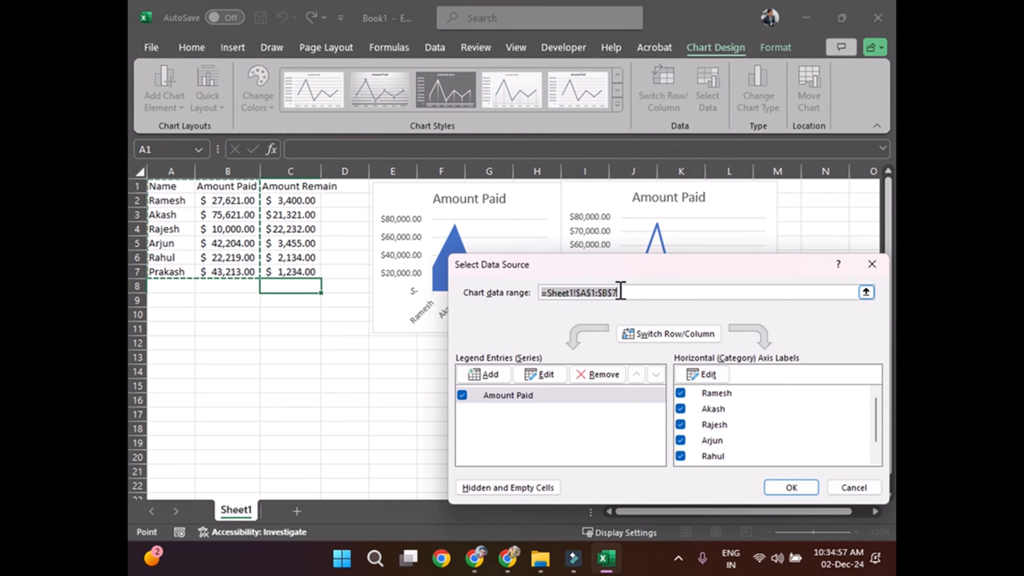
{"action": "key", "text": "BackSpace"}
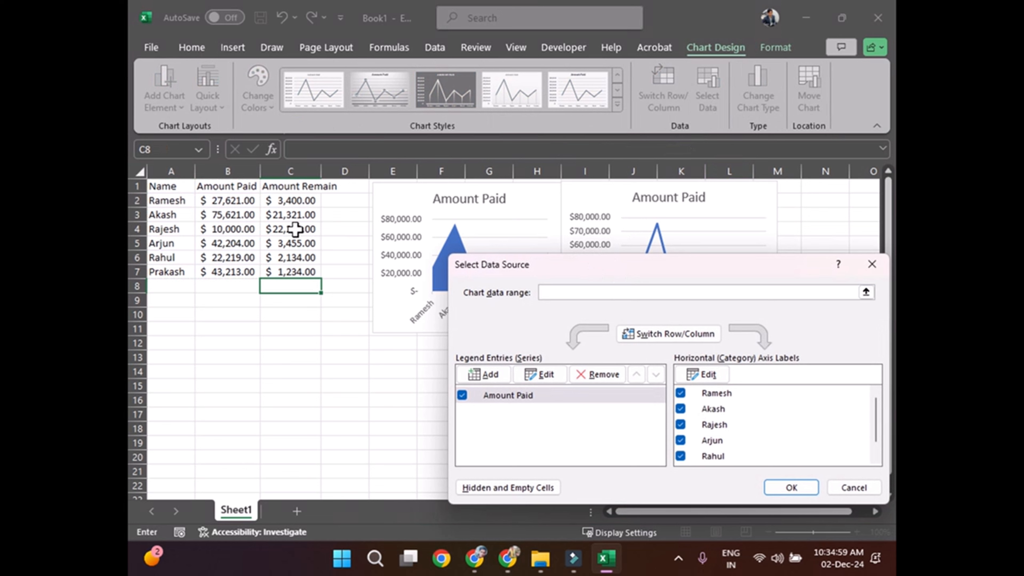
{"action": "left_click_drag", "start_coordinate": [161, 184], "coordinate": [299, 266]}
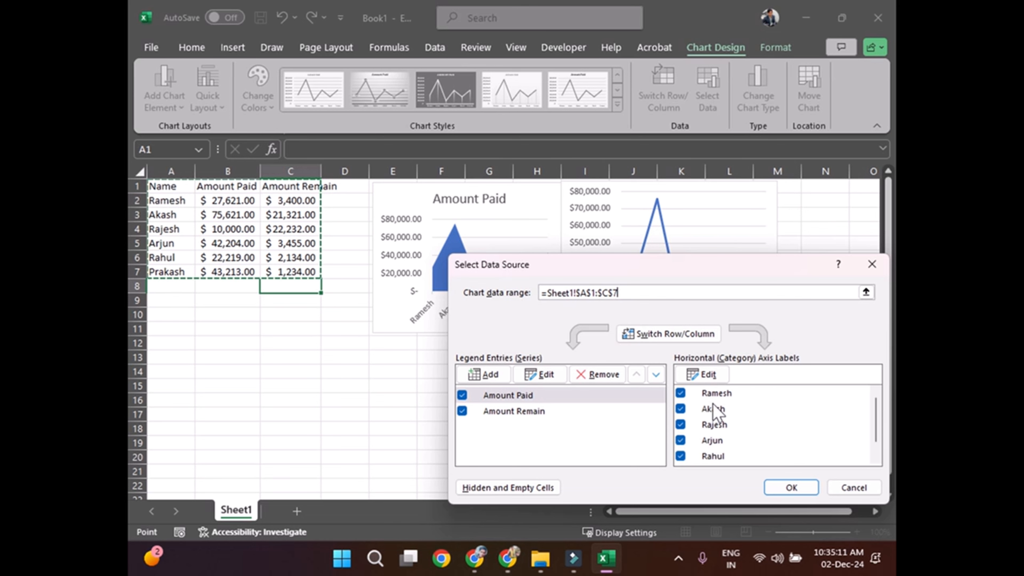
{"action": "left_click", "coordinate": [793, 487]}
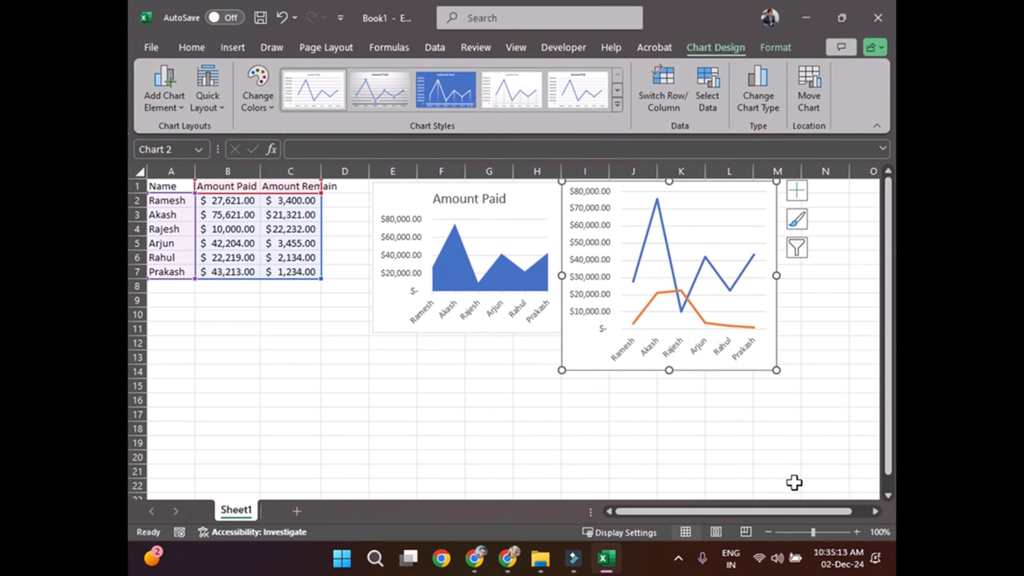
{"action": "left_click", "coordinate": [816, 331]}
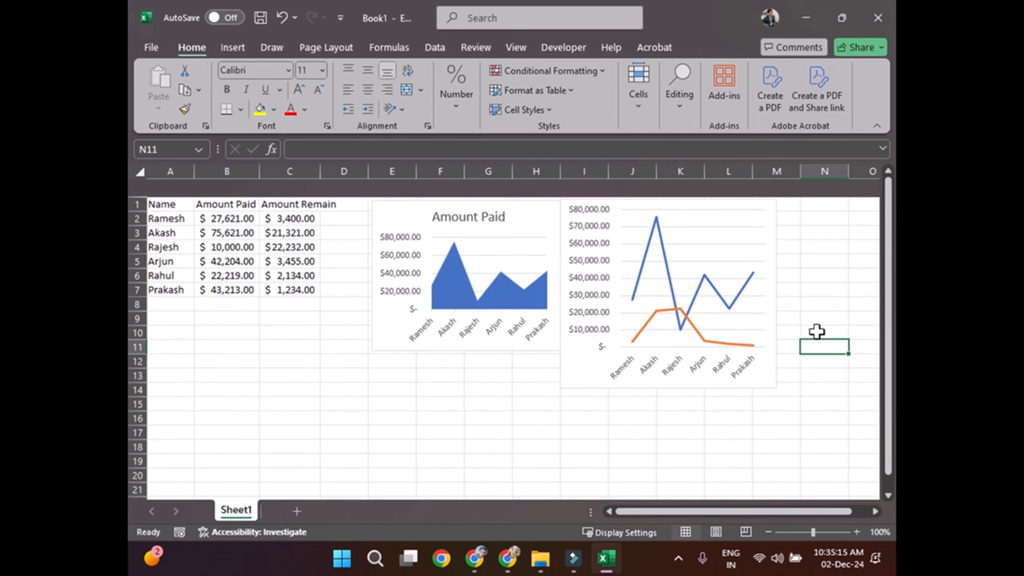
{"action": "left_click", "coordinate": [754, 231]}
{"action": "double_click", "coordinate": [765, 199]}
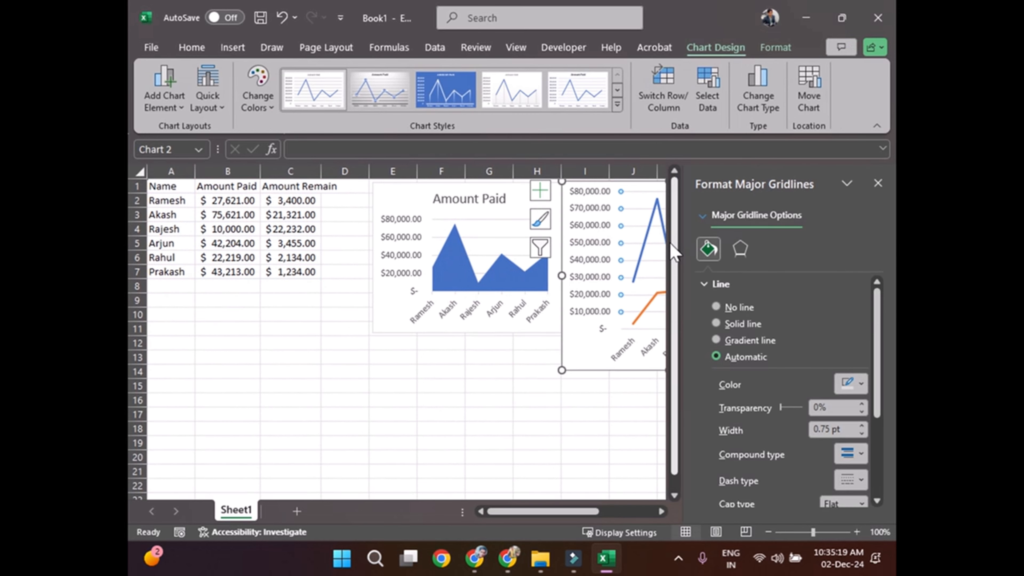
{"action": "left_click", "coordinate": [877, 184]}
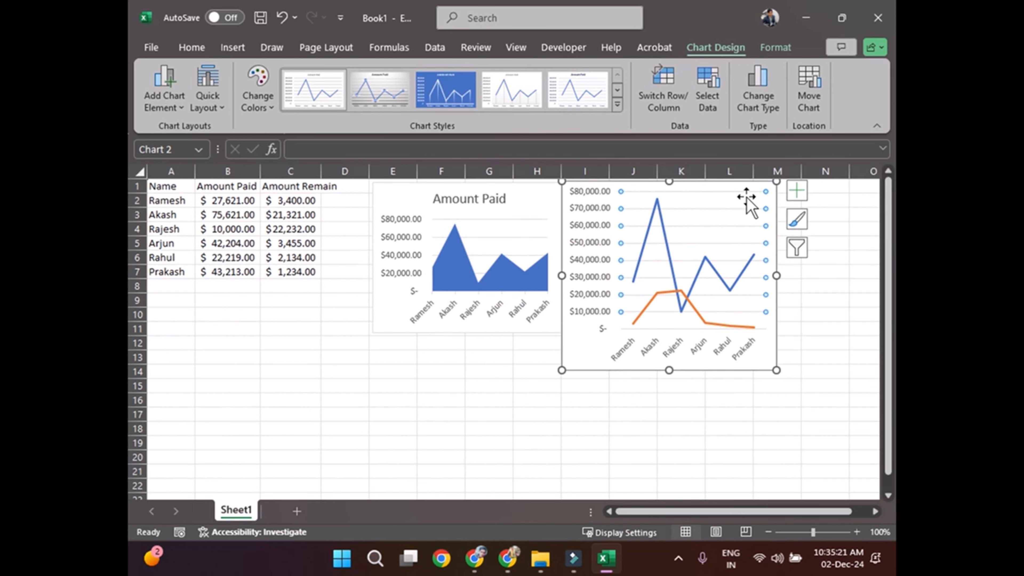
Step: Move the line chart down to start at about row 4 and add a chart title element without axis titles
{"action": "left_click_drag", "start_coordinate": [738, 201], "coordinate": [754, 245]}
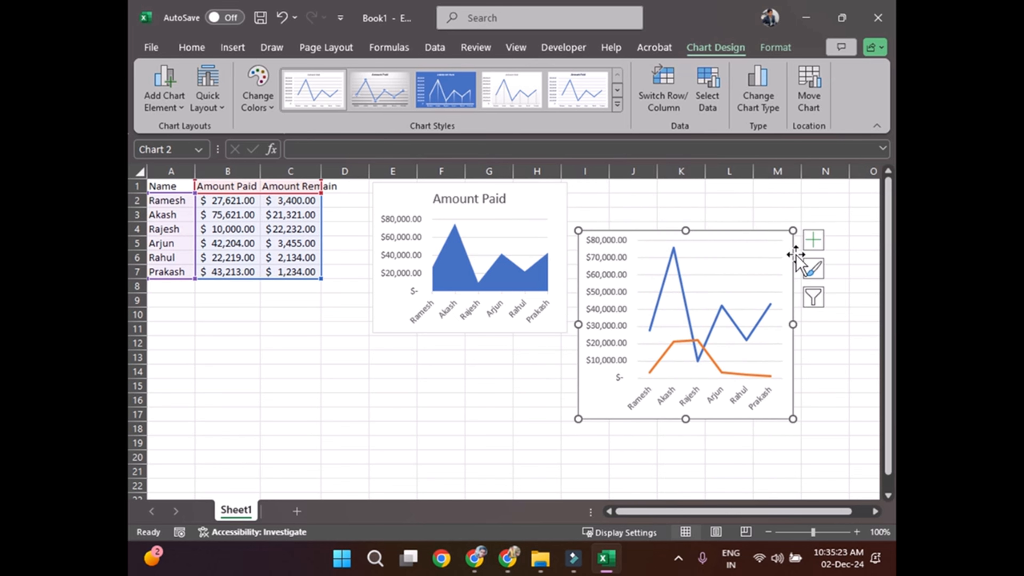
{"action": "left_click", "coordinate": [813, 241]}
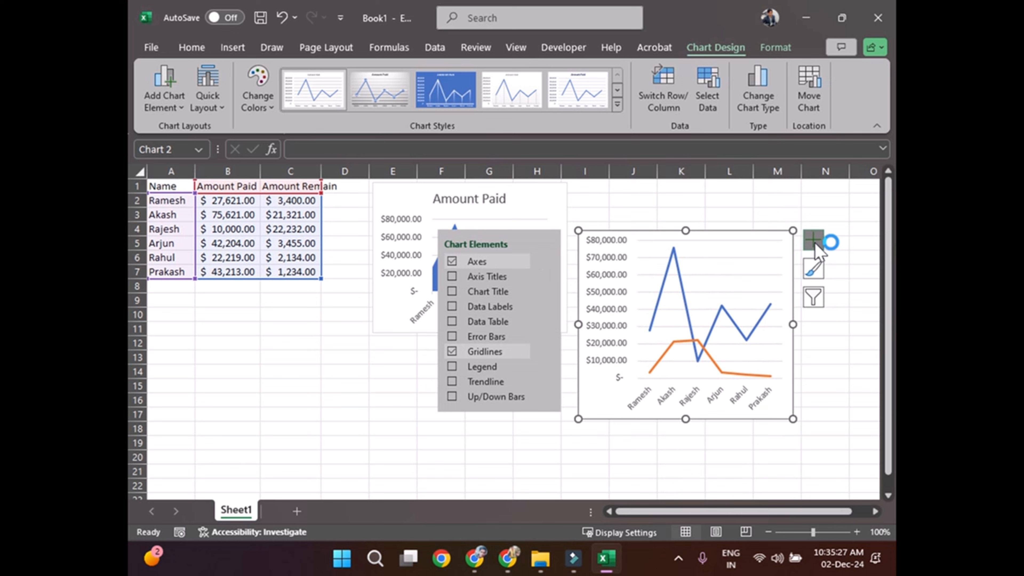
{"action": "left_click", "coordinate": [452, 276]}
{"action": "left_click", "coordinate": [451, 277]}
{"action": "left_click", "coordinate": [451, 291]}
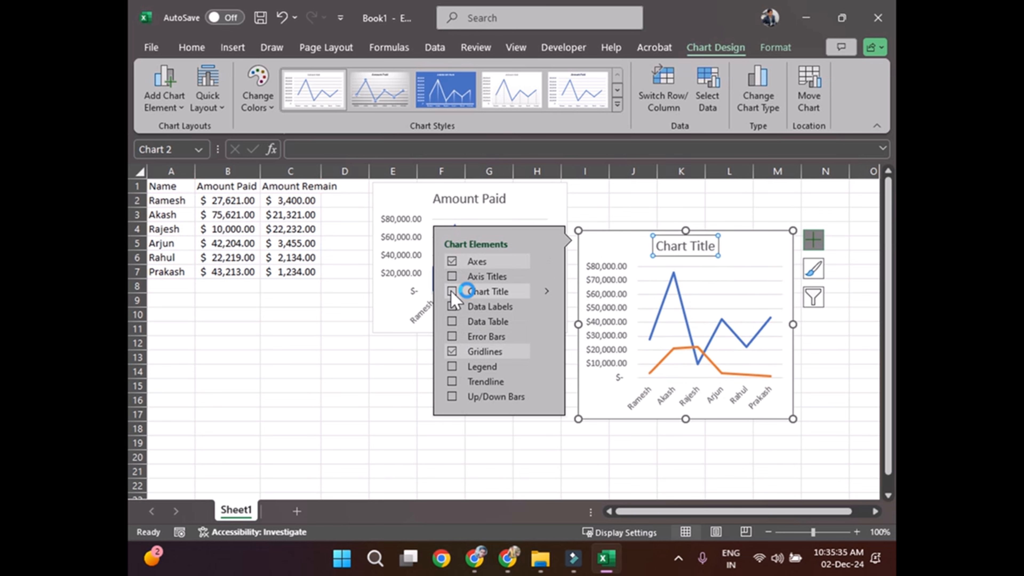
{"action": "left_click", "coordinate": [622, 189]}
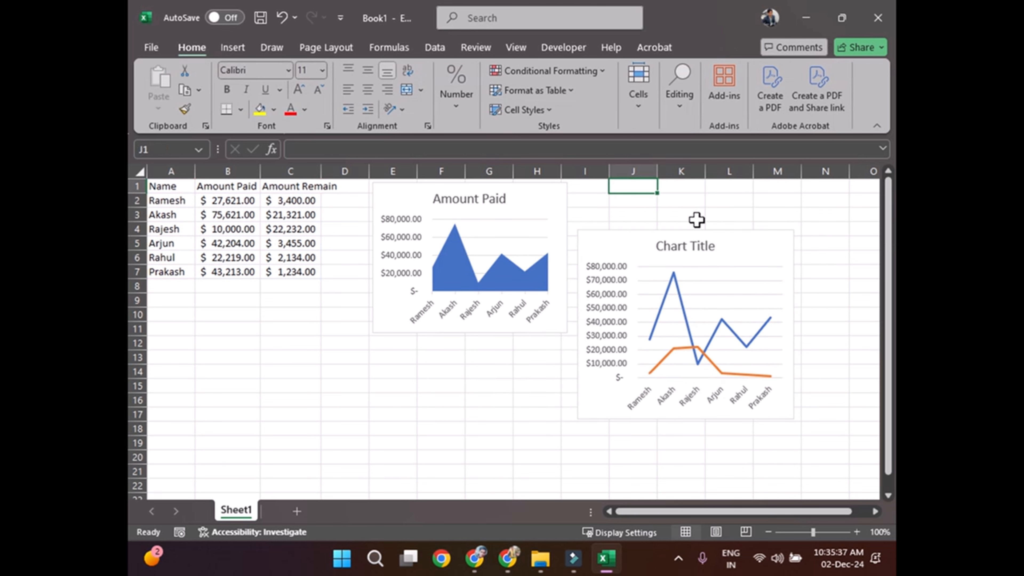
Step: Replace the line chart's placeholder title with "Custmer Outstanding Details"
{"action": "double_click", "coordinate": [686, 246]}
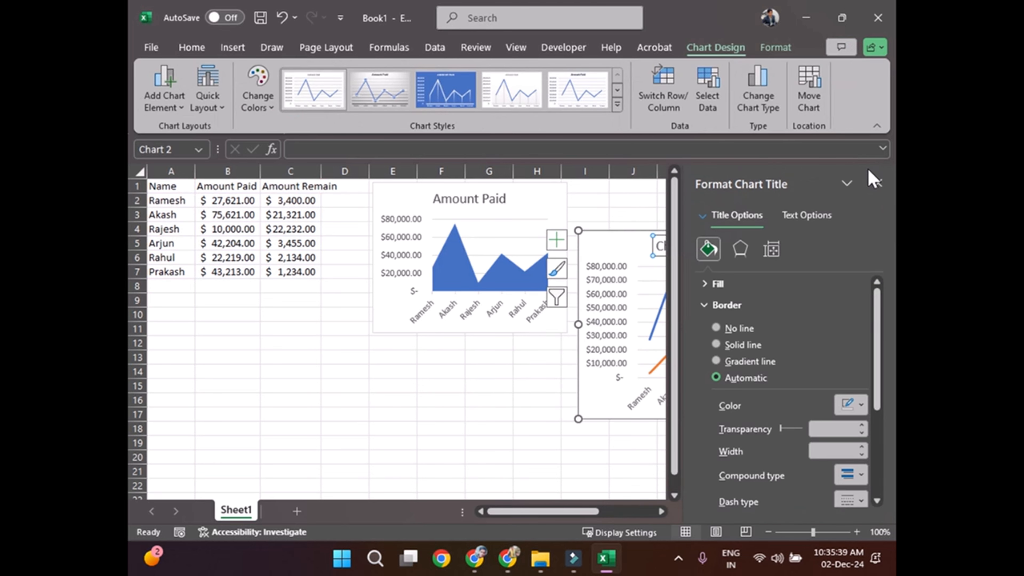
{"action": "left_click", "coordinate": [878, 183]}
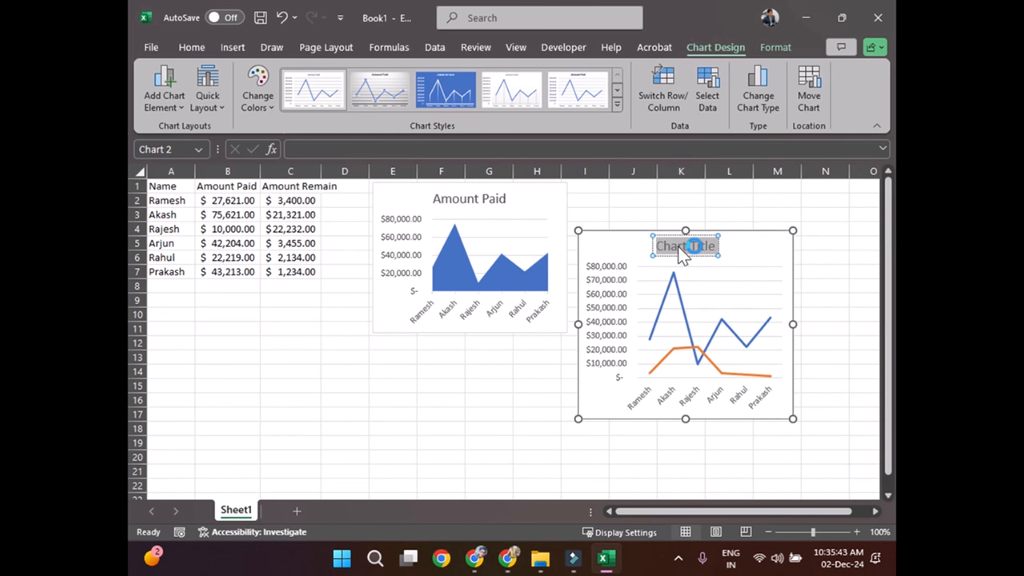
{"action": "type", "text": "Custmor"}
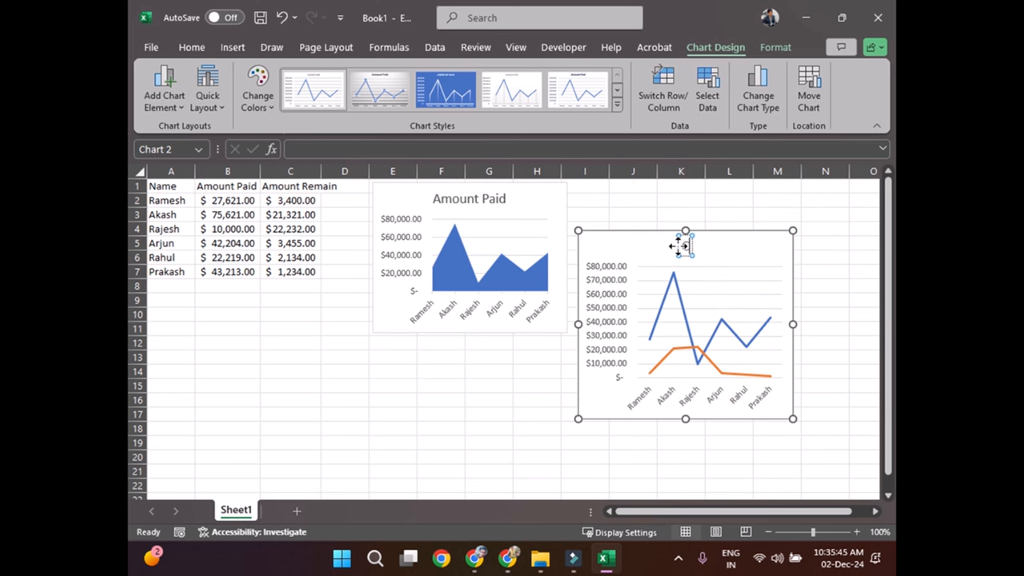
{"action": "type", "text": " O"}
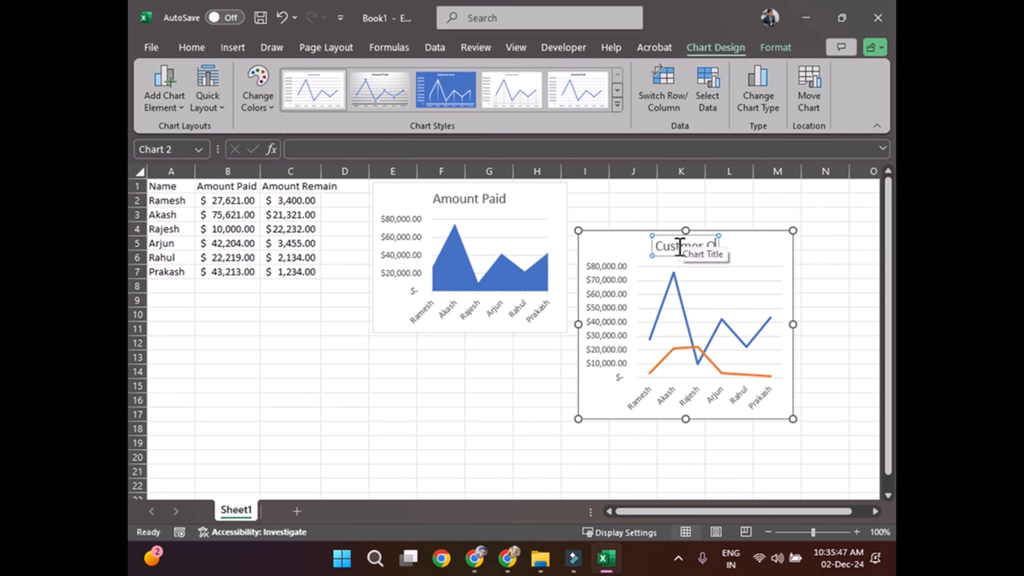
{"action": "type", "text": "utsta"}
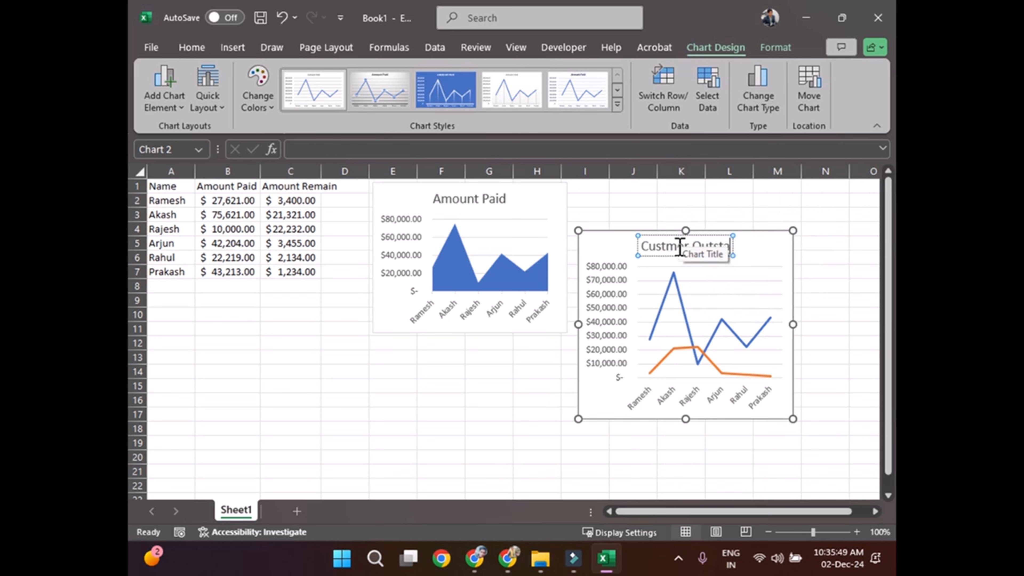
{"action": "type", "text": "nding Details"}
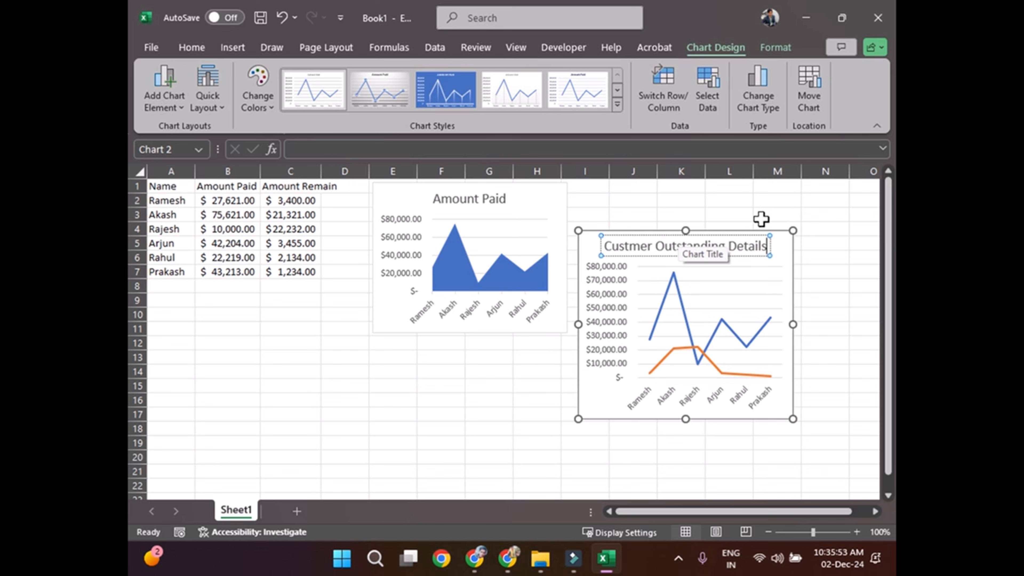
{"action": "left_click", "coordinate": [820, 272]}
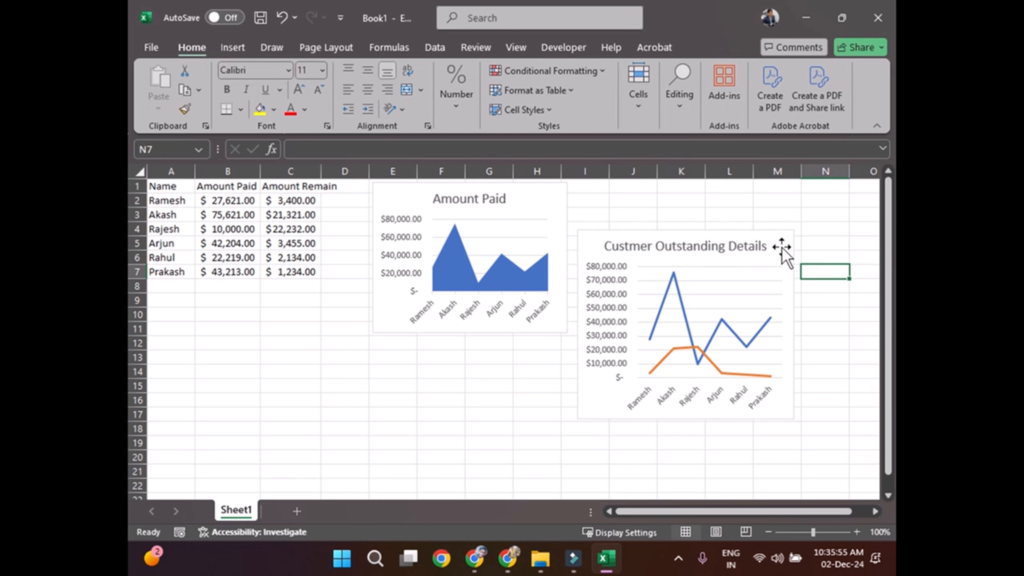
Step: Move the line chart up to about row 1 beside the area chart and correct its title to "Customer Outstanding Details"
{"action": "left_click_drag", "start_coordinate": [784, 253], "coordinate": [796, 203]}
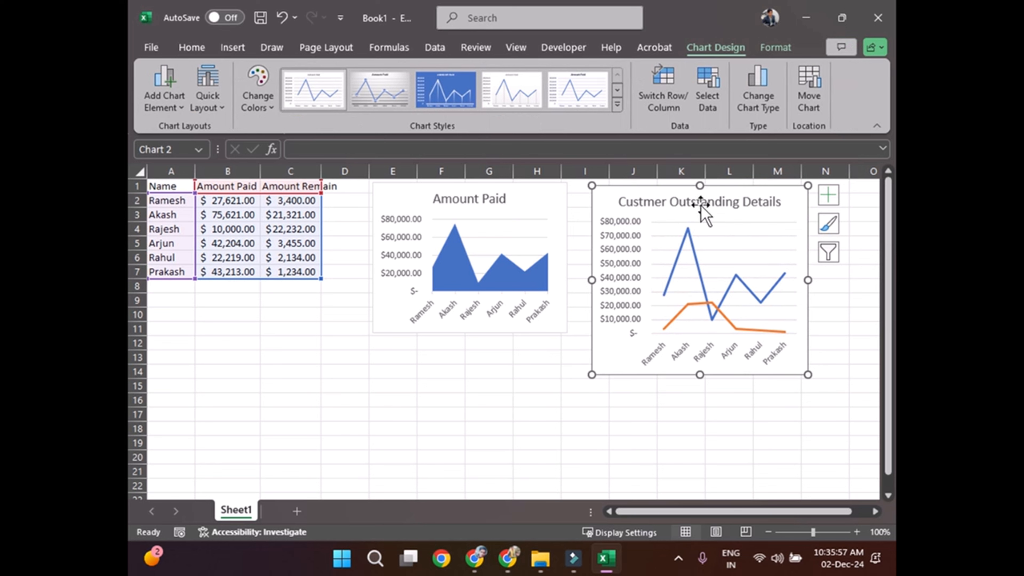
{"action": "double_click", "coordinate": [642, 201]}
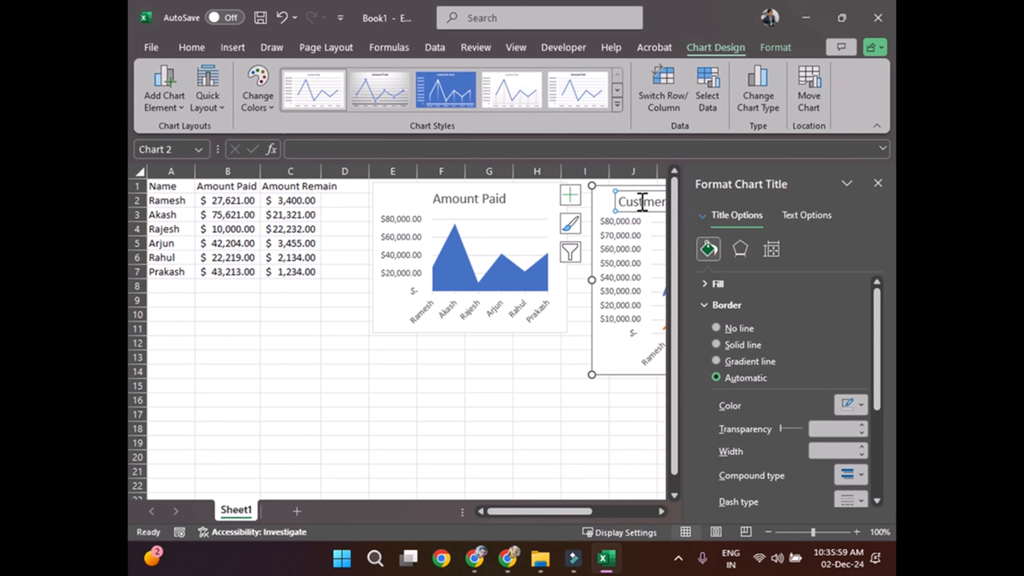
{"action": "left_click", "coordinate": [642, 202]}
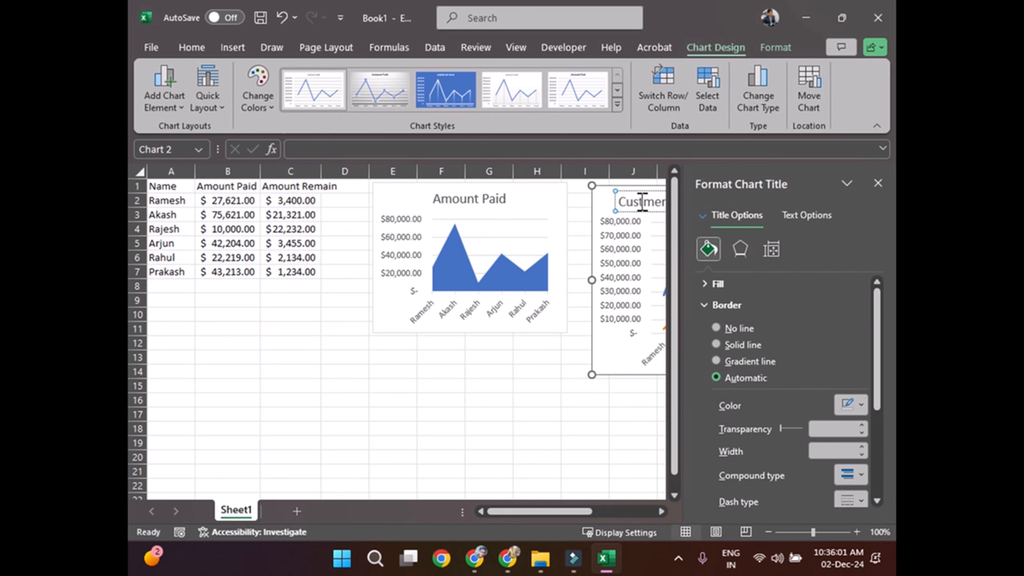
{"action": "type", "text": "o"}
{"action": "left_click", "coordinate": [878, 184]}
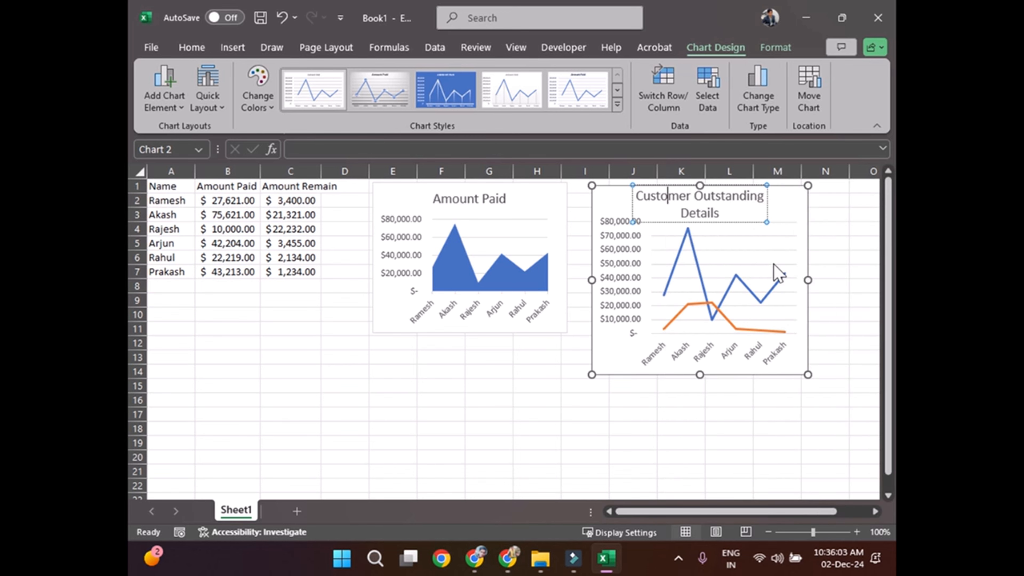
{"action": "left_click", "coordinate": [836, 272]}
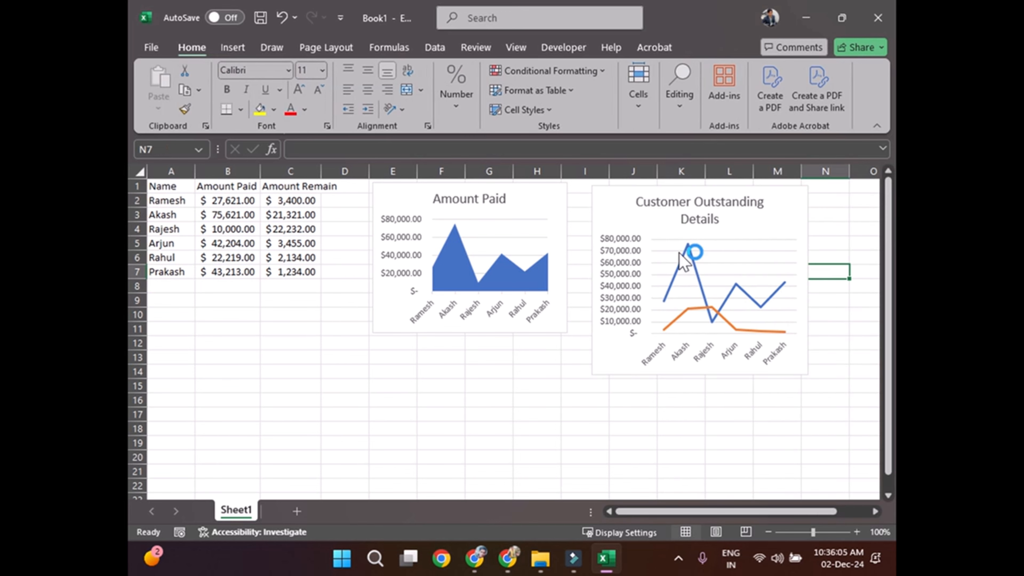
Step: Move the Amount Paid area chart down slightly so it starts at about row 2
{"action": "left_click_drag", "start_coordinate": [560, 208], "coordinate": [558, 222]}
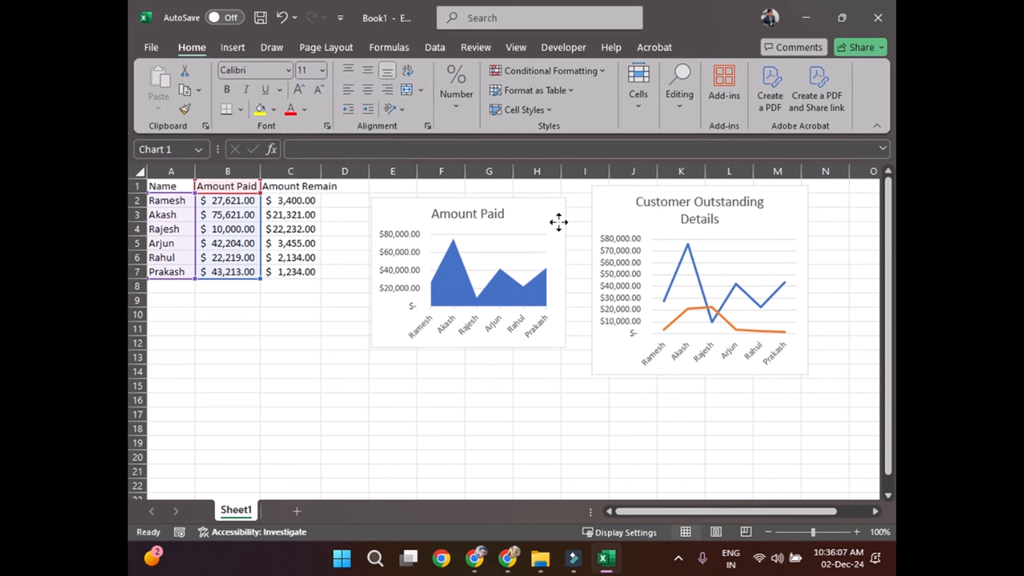
{"action": "left_click", "coordinate": [517, 414]}
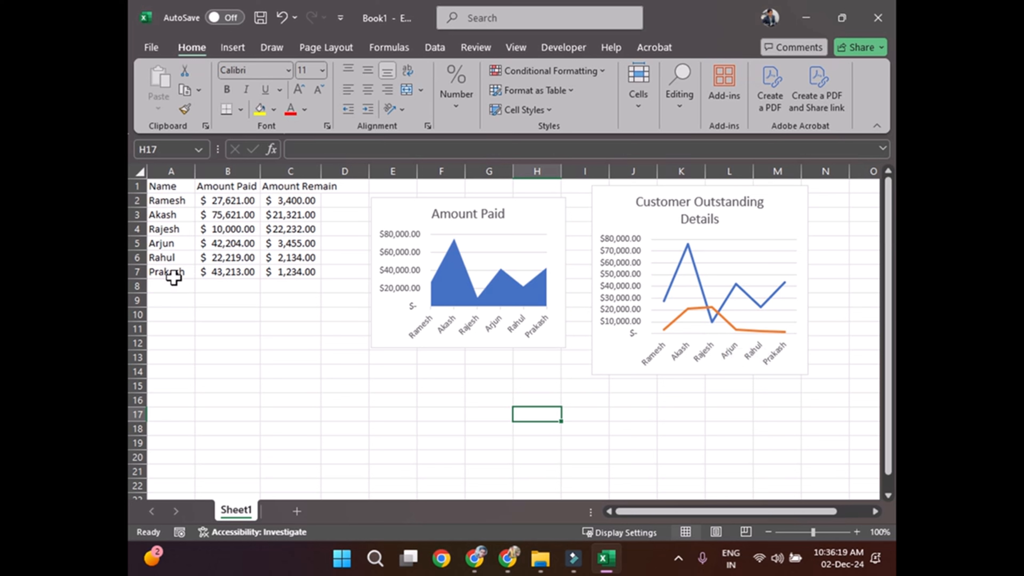
Step: Extend the area chart's data range to A1:C7 on Sheet1 so it plots both Amount Paid and Amount Remain
{"action": "left_click", "coordinate": [219, 200]}
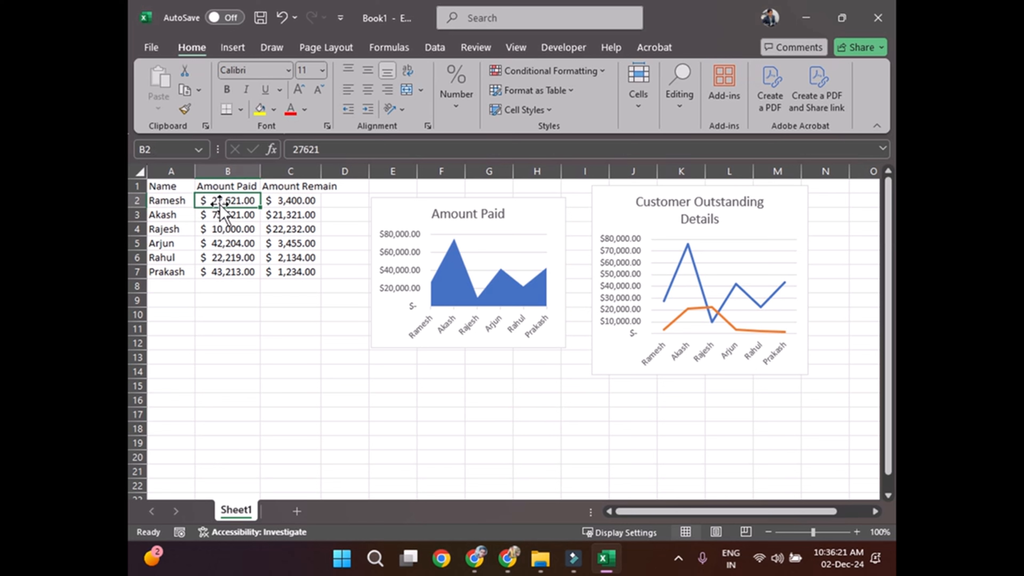
{"action": "left_click", "coordinate": [271, 206]}
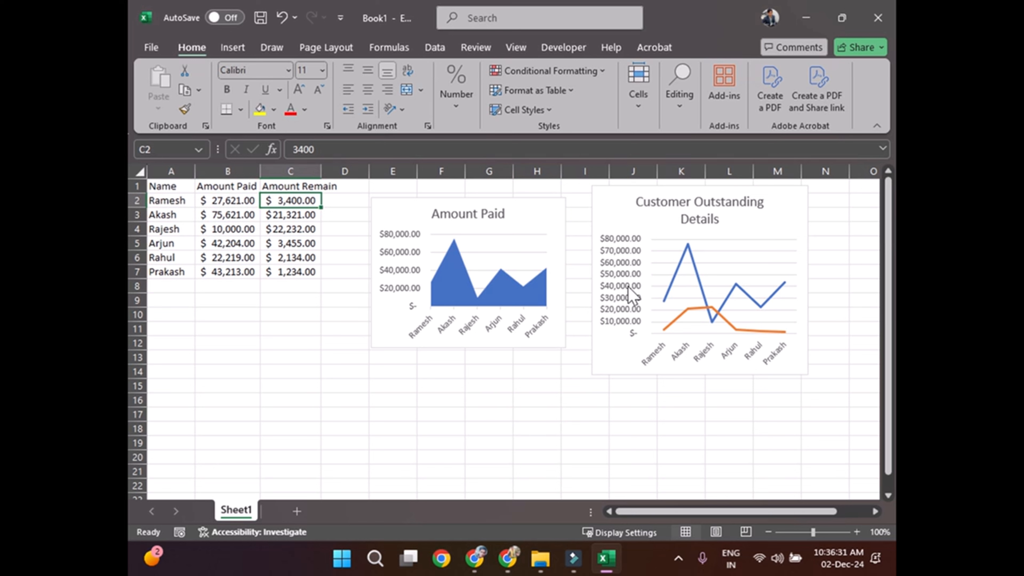
{"action": "left_click", "coordinate": [376, 326]}
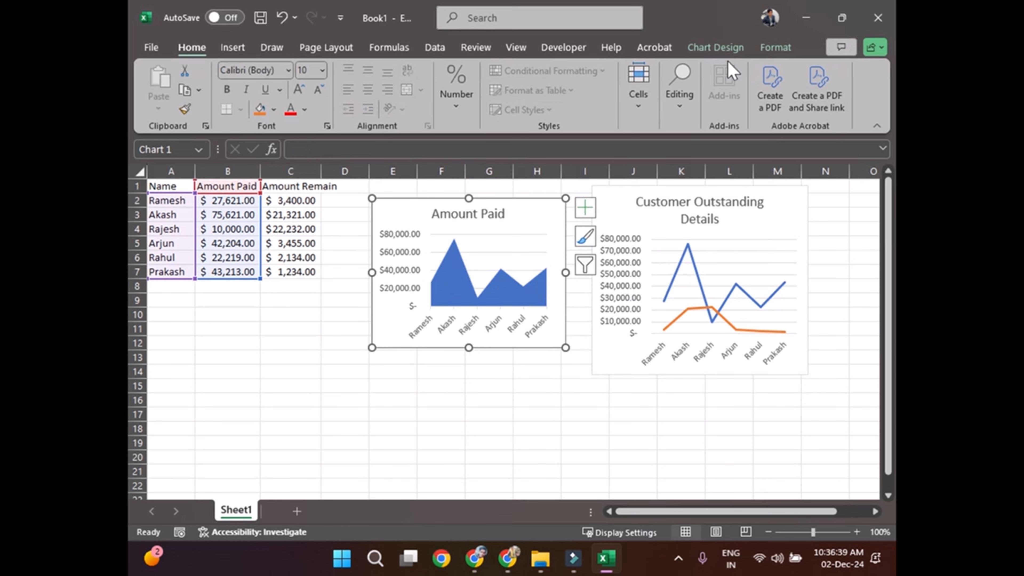
{"action": "left_click", "coordinate": [705, 47]}
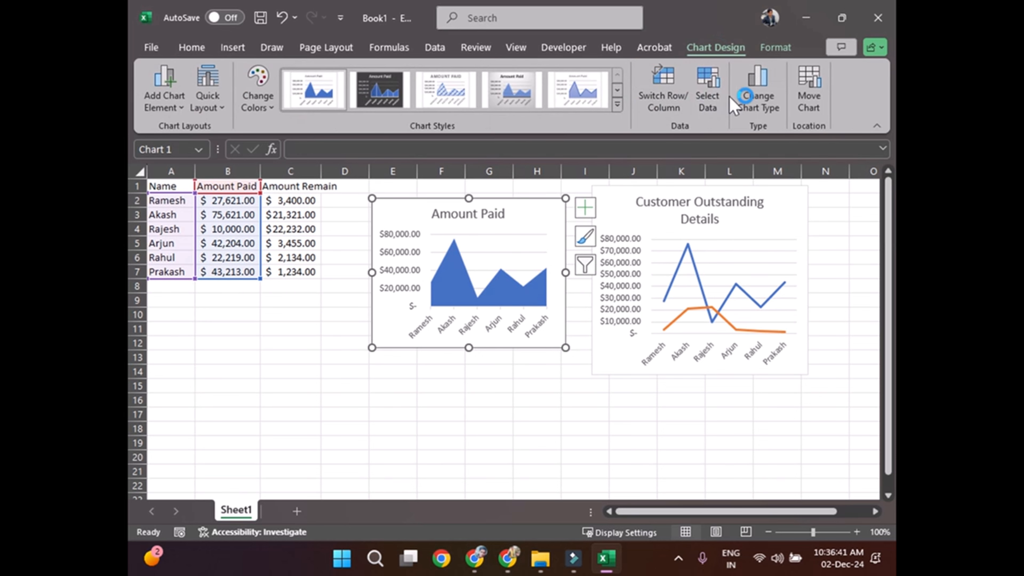
{"action": "left_click", "coordinate": [707, 88]}
{"action": "left_click_drag", "start_coordinate": [300, 272], "coordinate": [150, 185]}
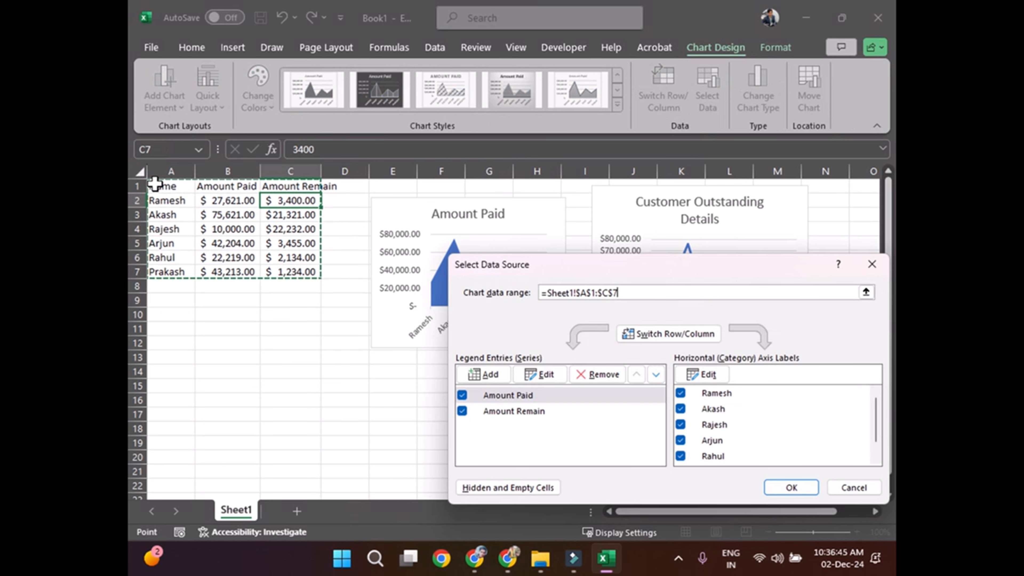
{"action": "left_click", "coordinate": [783, 488]}
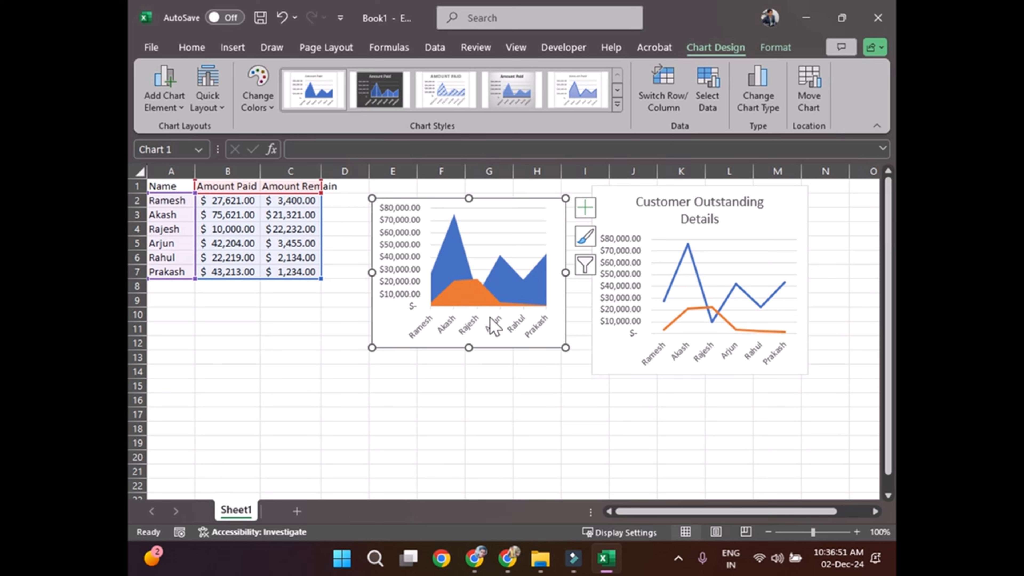
Step: Add a legend to the area chart
{"action": "left_click", "coordinate": [585, 207]}
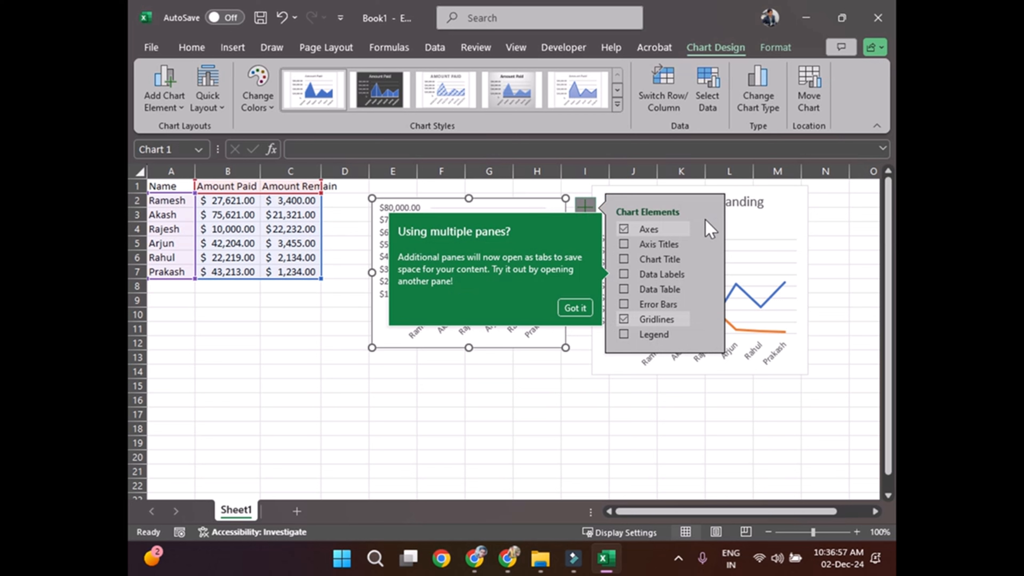
{"action": "left_click", "coordinate": [623, 335]}
{"action": "left_click", "coordinate": [524, 356]}
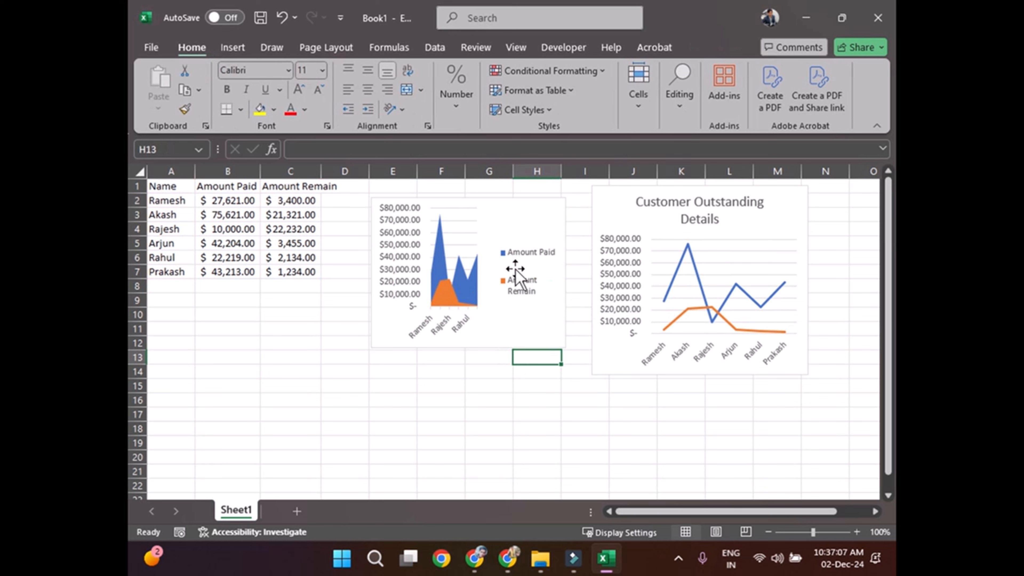
Step: Widen the area chart to about the end of column I, shifting the line chart over to about column J to make room
{"action": "left_click", "coordinate": [550, 337]}
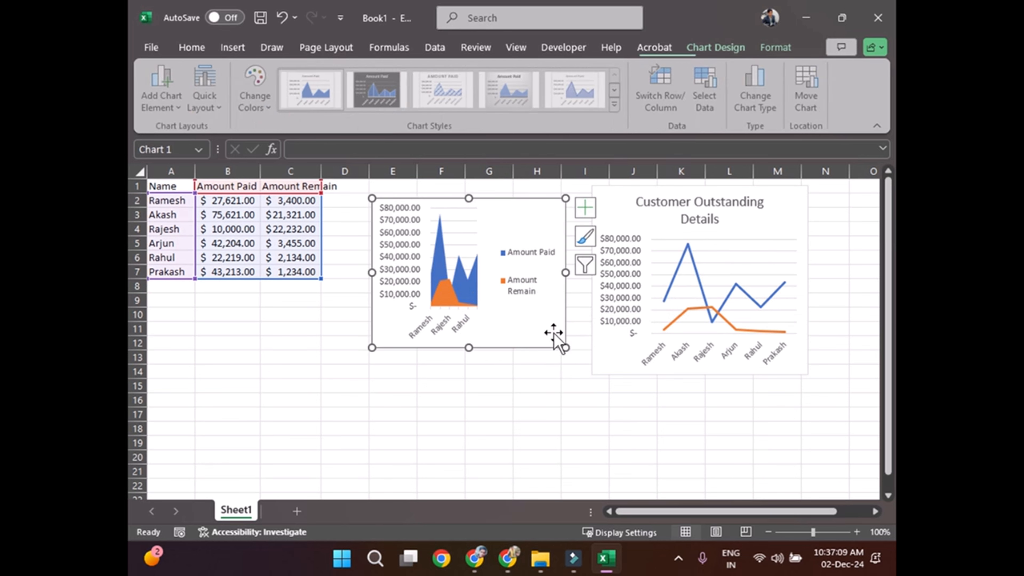
{"action": "left_click_drag", "start_coordinate": [565, 347], "coordinate": [585, 348]}
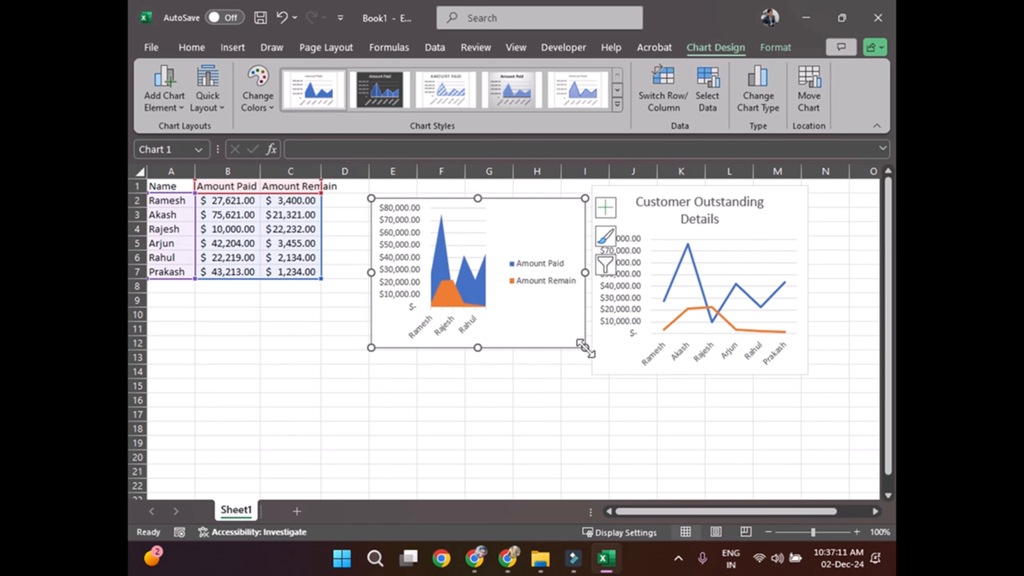
{"action": "left_click_drag", "start_coordinate": [804, 287], "coordinate": [845, 279]}
{"action": "left_click", "coordinate": [584, 340]}
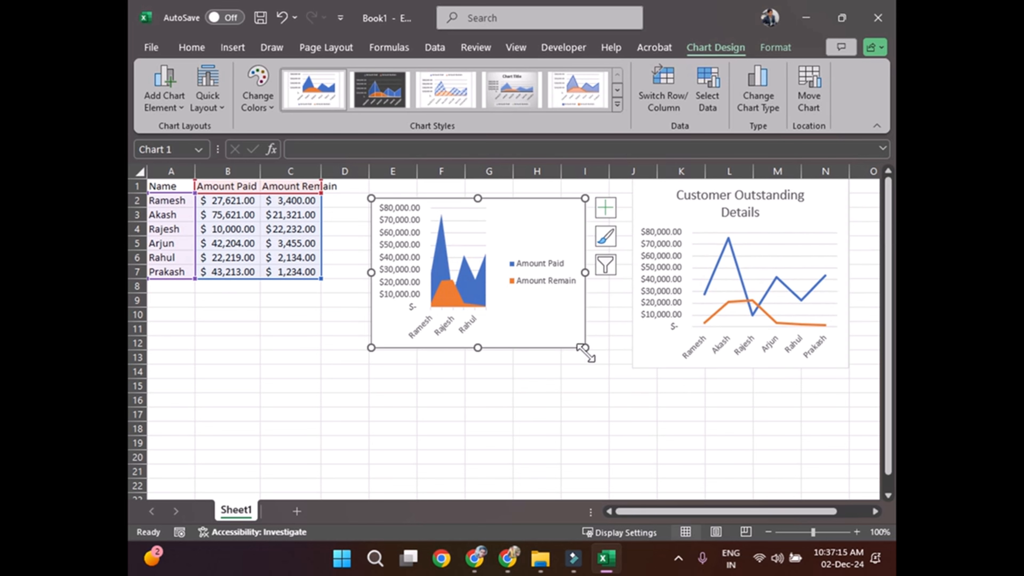
{"action": "left_click_drag", "start_coordinate": [585, 348], "coordinate": [611, 349]}
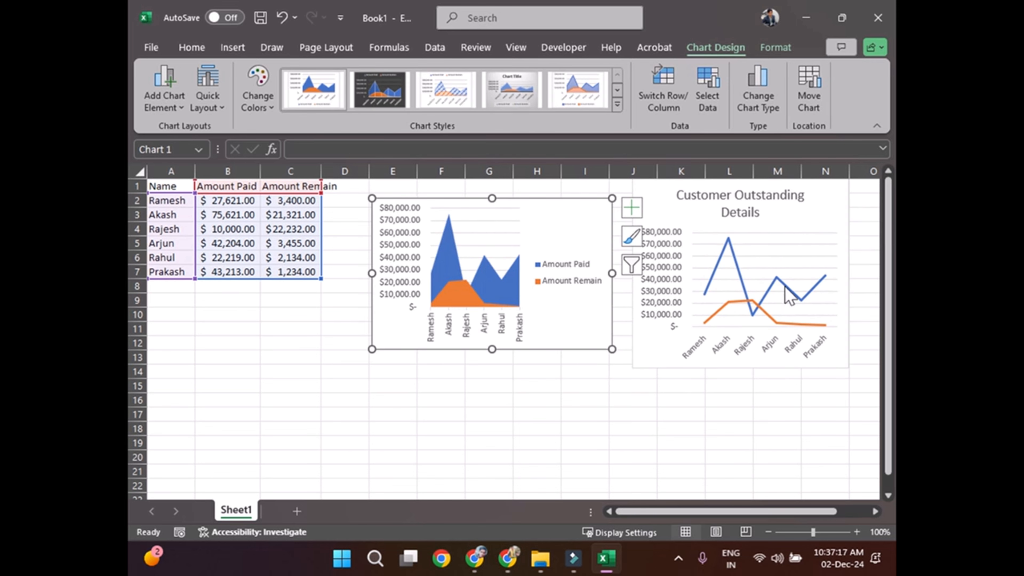
Step: Add a legend to the Customer Outstanding Details line chart
{"action": "left_click", "coordinate": [829, 234]}
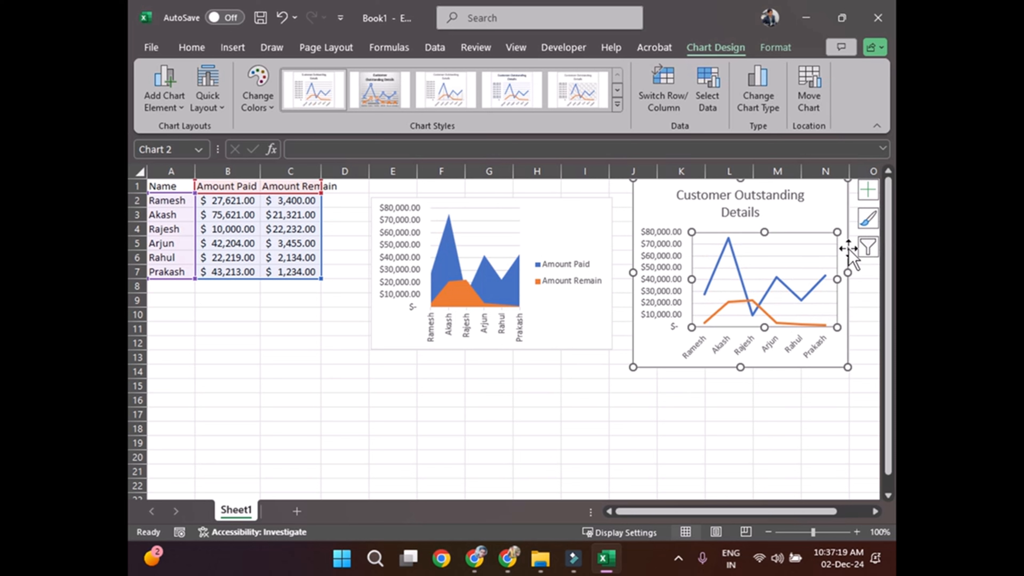
{"action": "left_click", "coordinate": [868, 190]}
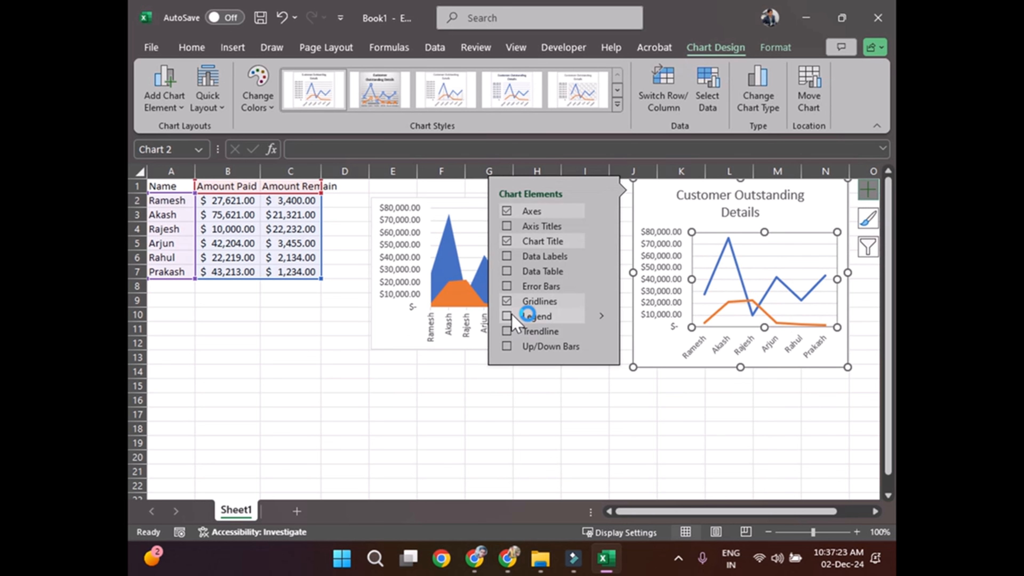
{"action": "left_click", "coordinate": [524, 315]}
{"action": "left_click", "coordinate": [723, 440]}
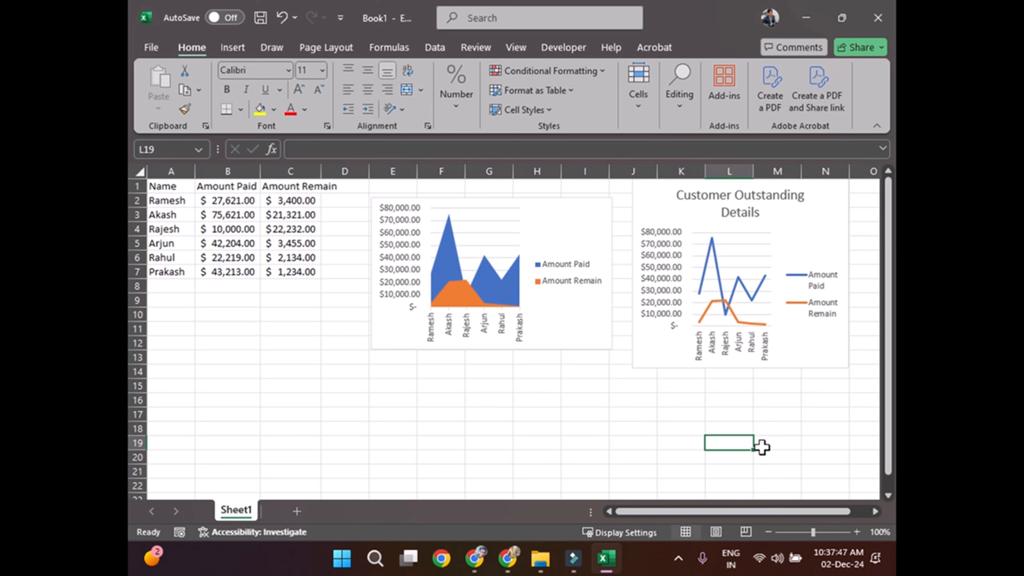
{"action": "left_click", "coordinate": [579, 324]}
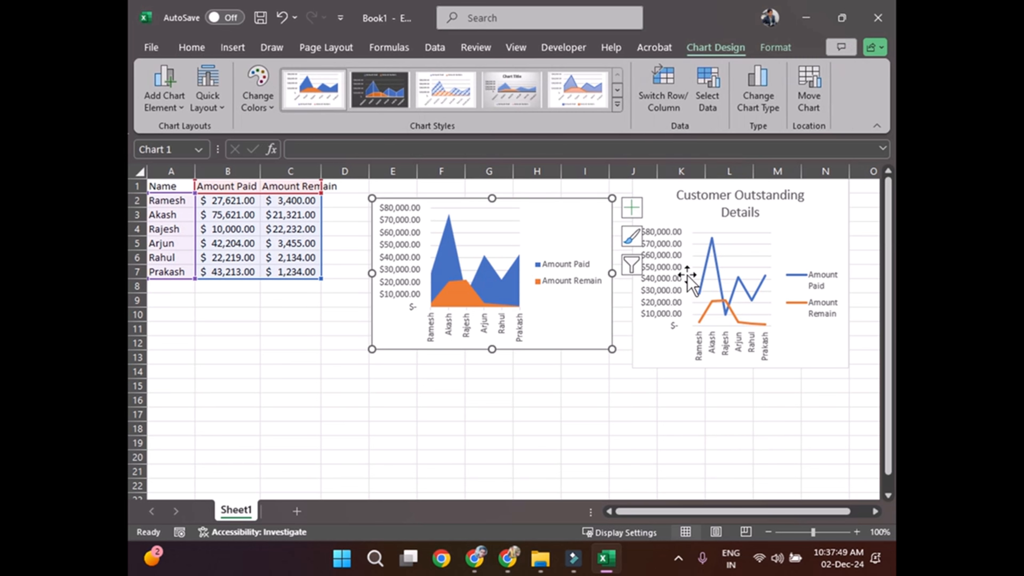
{"action": "left_click", "coordinate": [647, 355]}
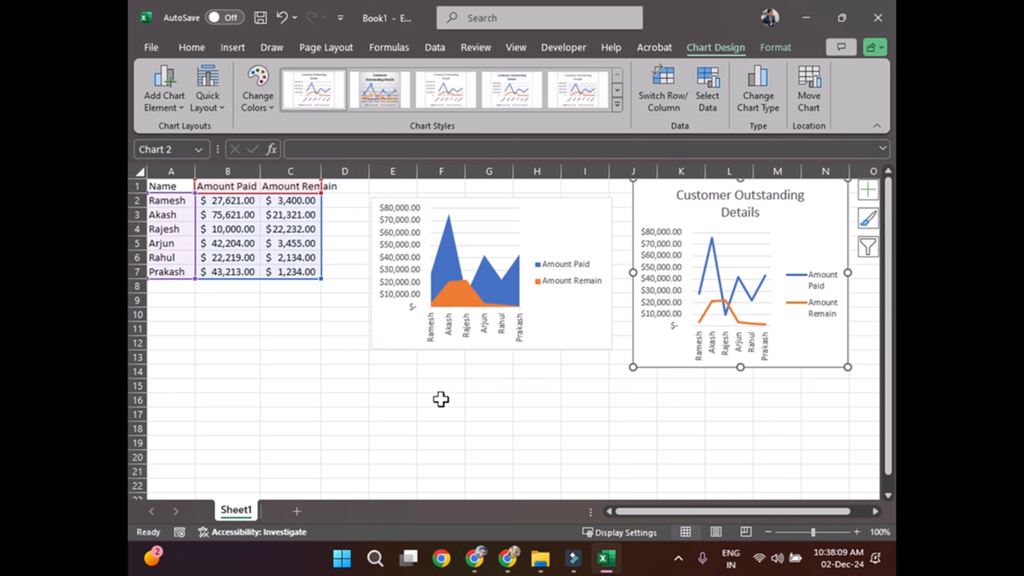
{"action": "left_click", "coordinate": [458, 411]}
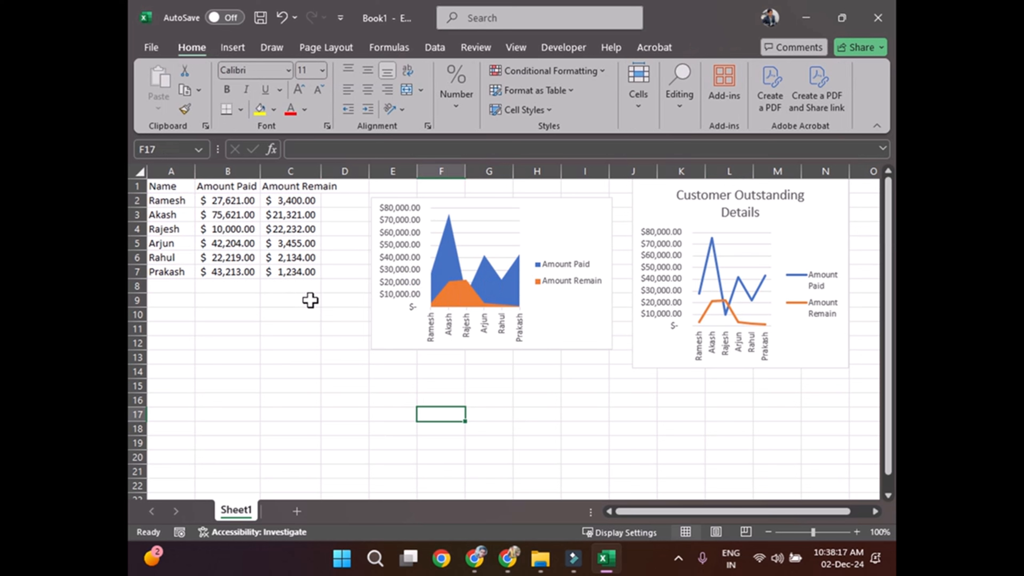
Step: Add a second worksheet and enter the heading "Types of Vehicle" in A1
{"action": "left_click", "coordinate": [298, 511]}
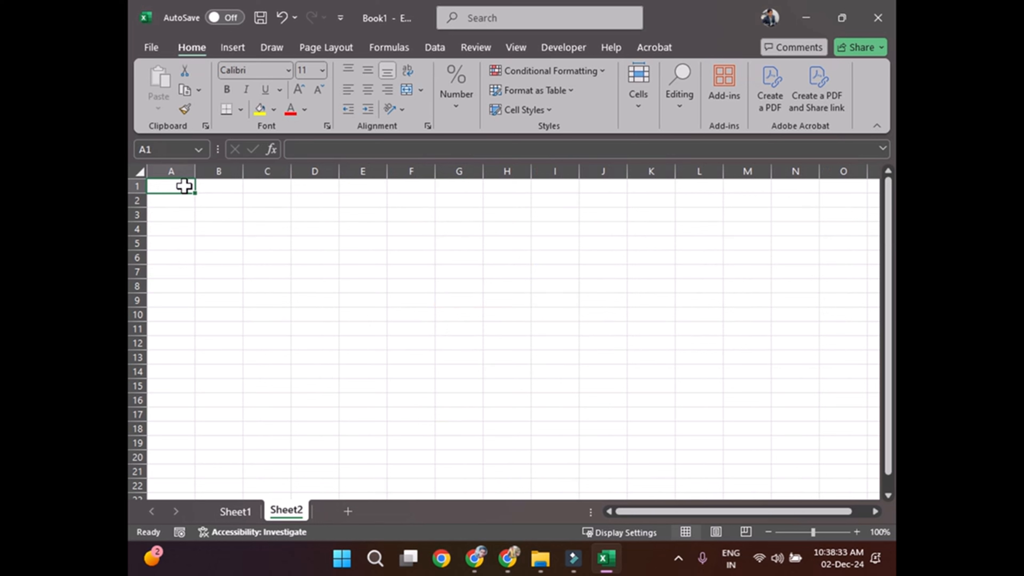
{"action": "type", "text": "Type"}
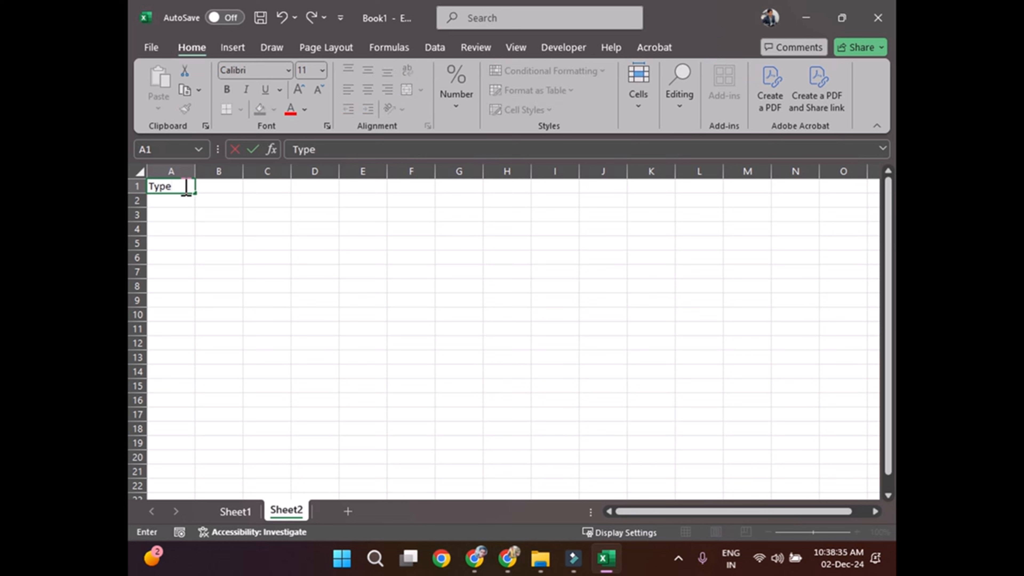
{"action": "type", "text": "s of Vehicle"}
{"action": "key", "text": "Return"}
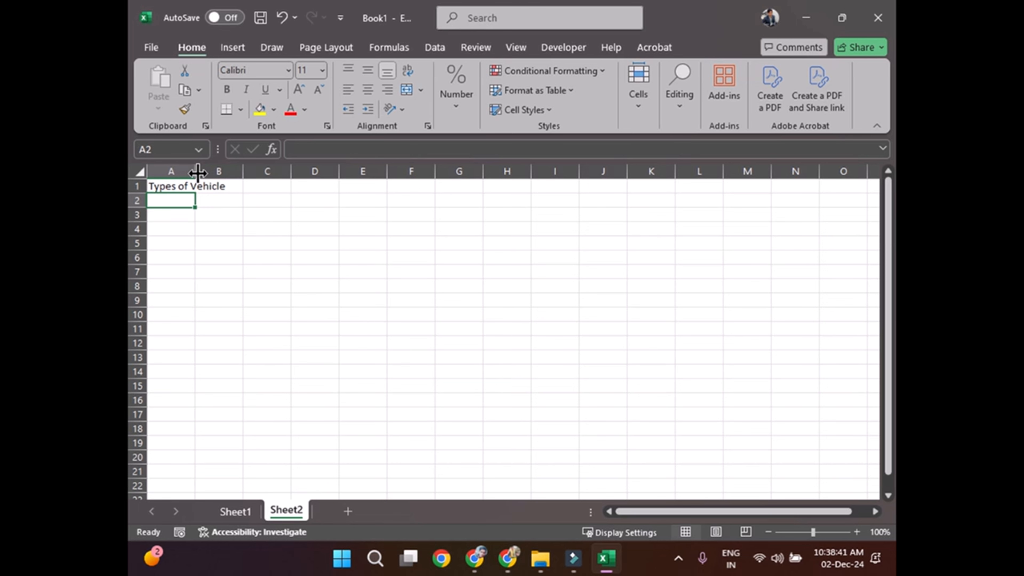
Step: Widen column A to fit its heading and enter the heading 2024 in B1
{"action": "left_click_drag", "start_coordinate": [196, 170], "coordinate": [225, 172]}
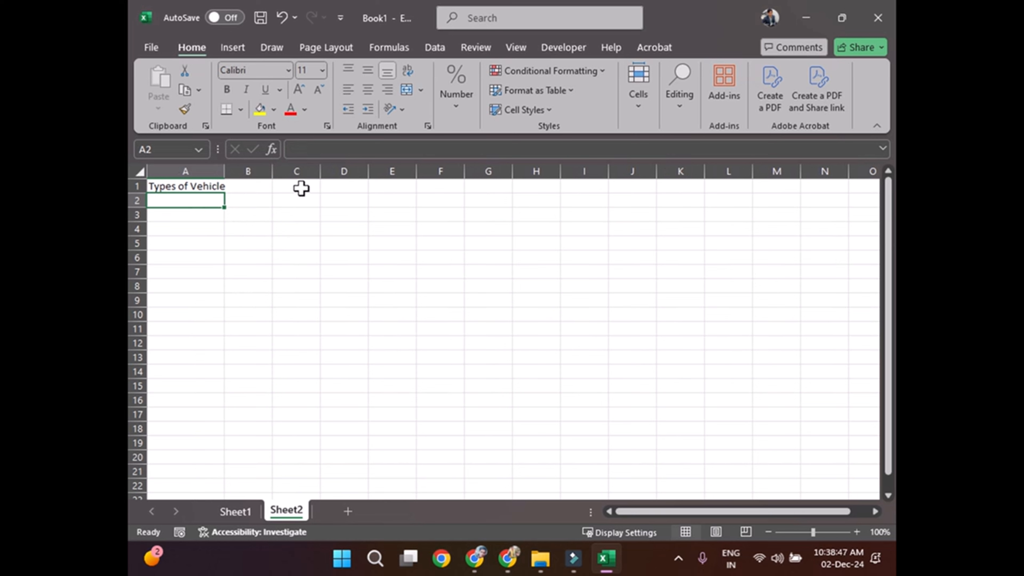
{"action": "left_click", "coordinate": [255, 188]}
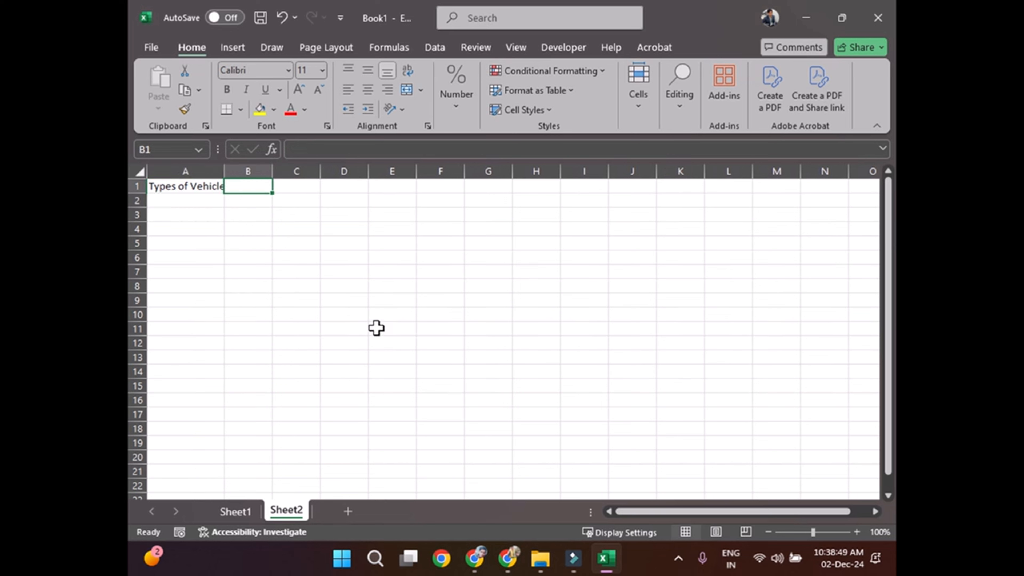
{"action": "type", "text": "2024"}
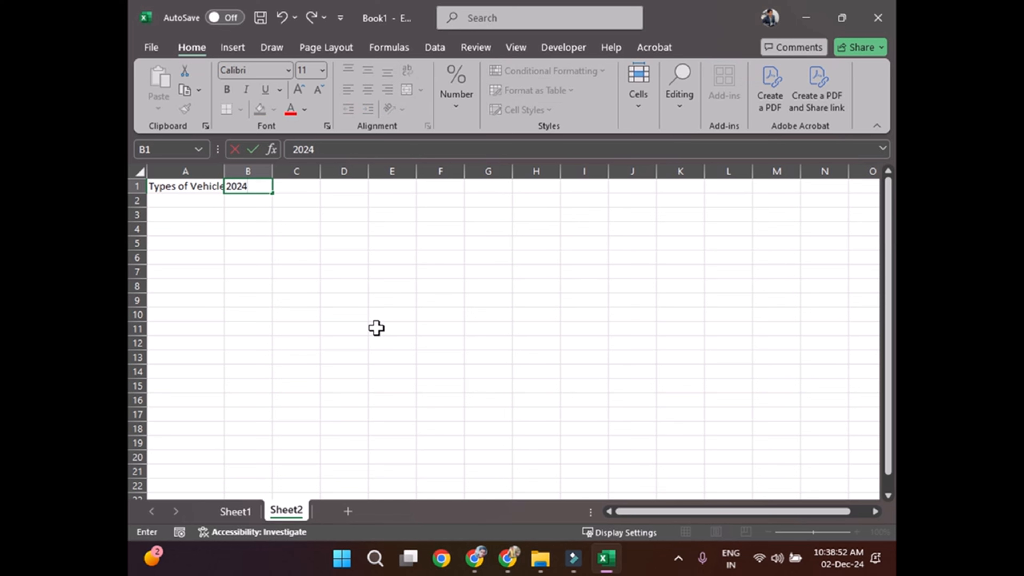
{"action": "key", "text": "Return"}
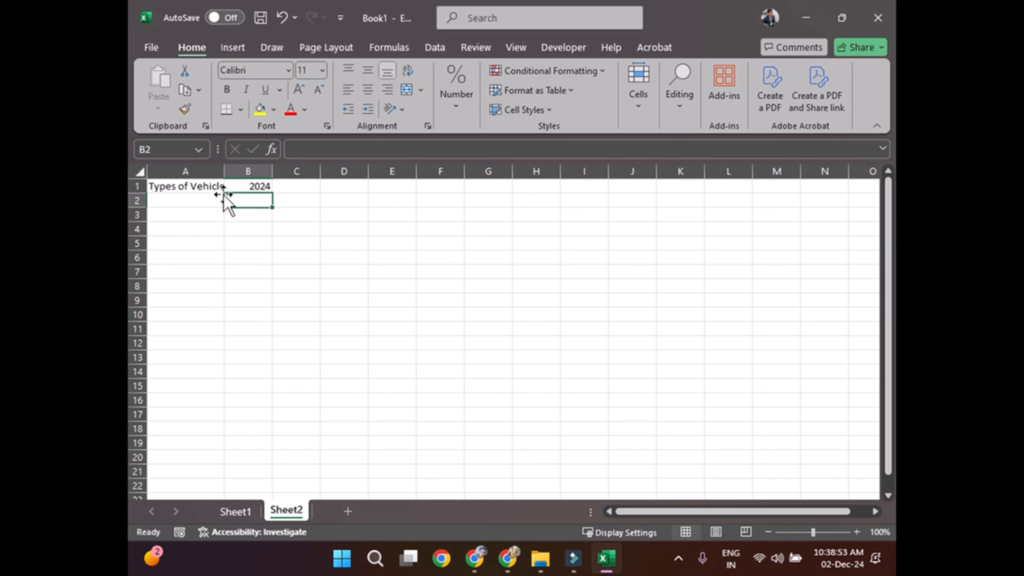
{"action": "left_click_drag", "start_coordinate": [224, 172], "coordinate": [230, 173]}
Step: Enter the vehicle types "Pick Up Truck" in A2 and "Heavy Duty" in A3
{"action": "left_click", "coordinate": [210, 204]}
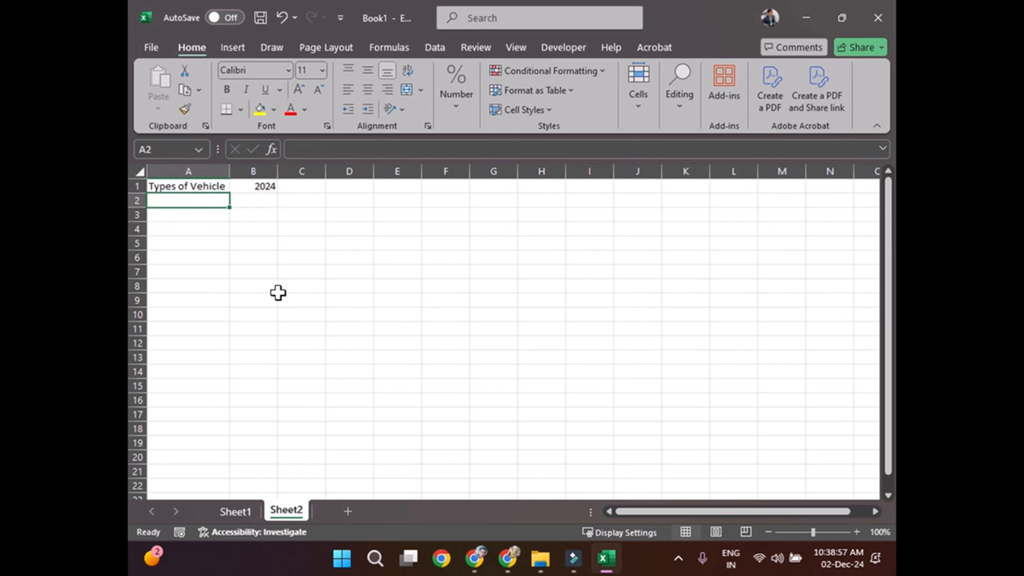
{"action": "type", "text": "Pick "}
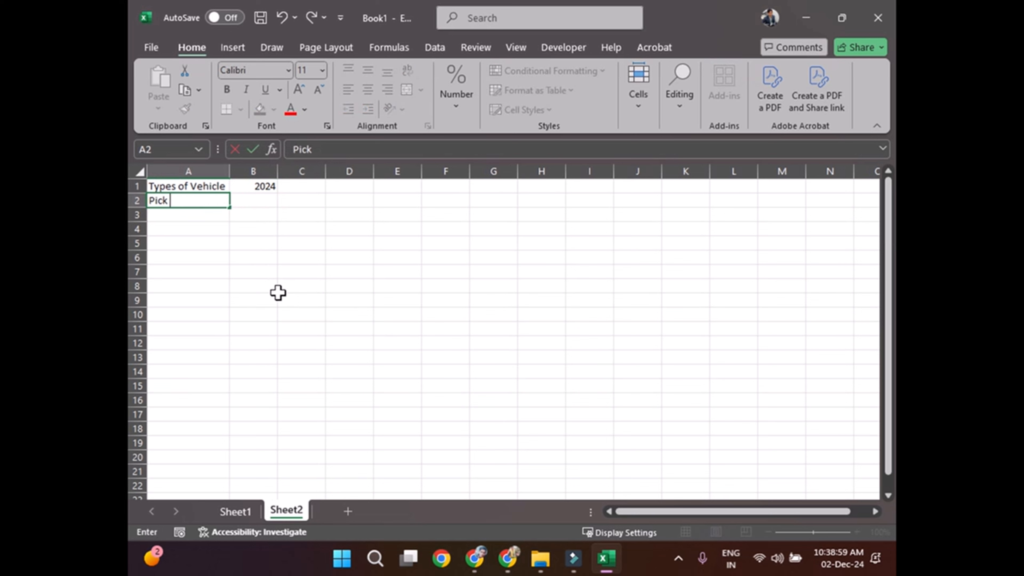
{"action": "type", "text": "Up Truc"}
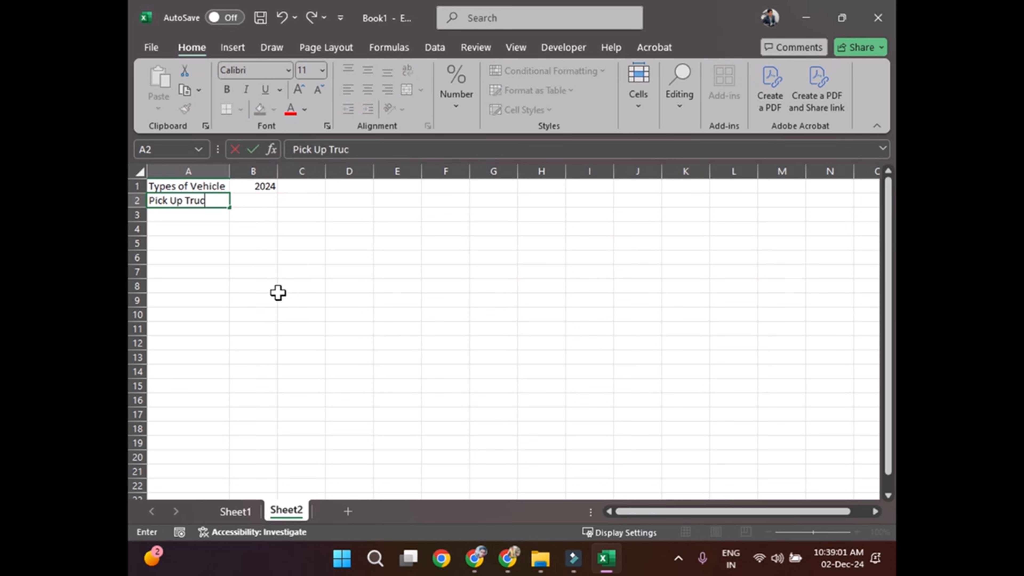
{"action": "type", "text": "H"}
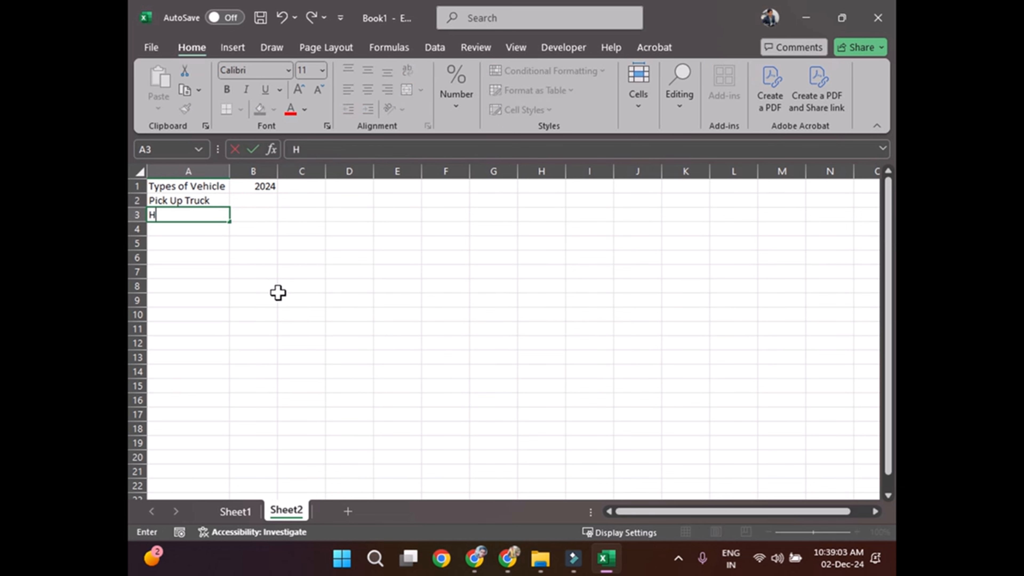
{"action": "type", "text": "eavy Duty"}
{"action": "key", "text": "Return"}
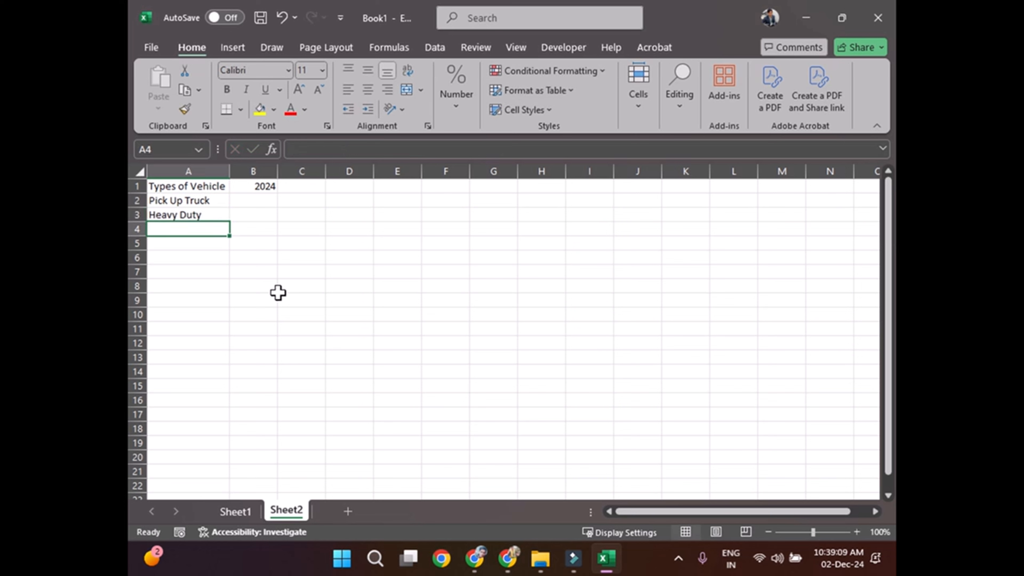
Step: Enter the vehicle types "Transit Bus" in A4, "SUV" in A5 and "Van" in A6
{"action": "type", "text": "Tran"}
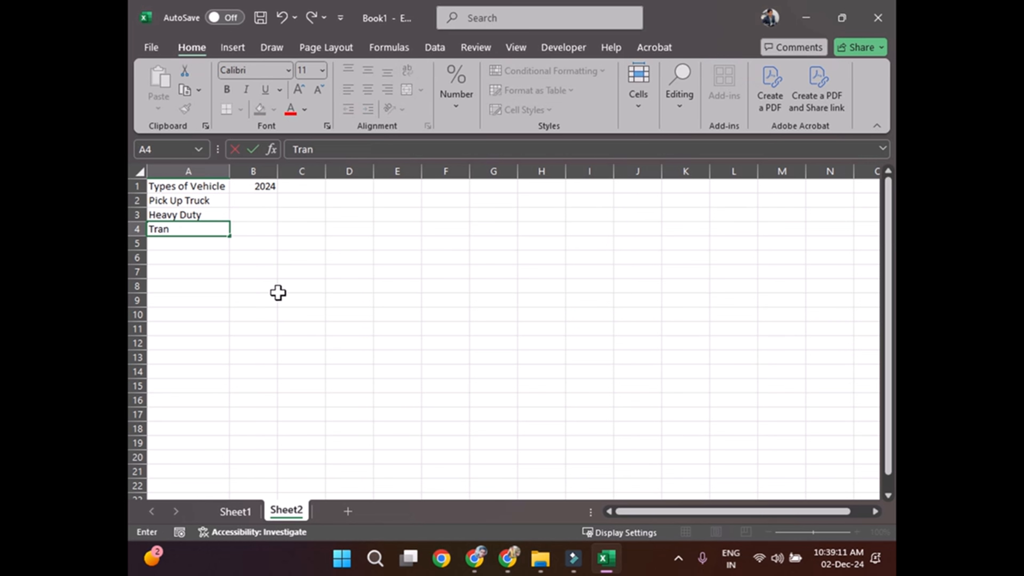
{"action": "type", "text": "sit Bus"}
{"action": "key", "text": "Return"}
{"action": "type", "text": "SUV"}
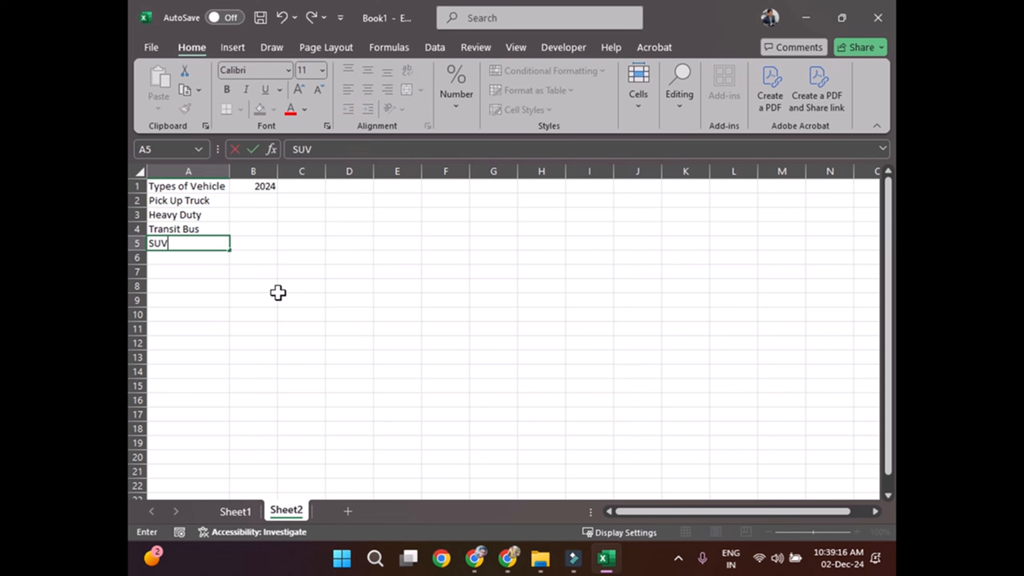
{"action": "key", "text": "Return"}
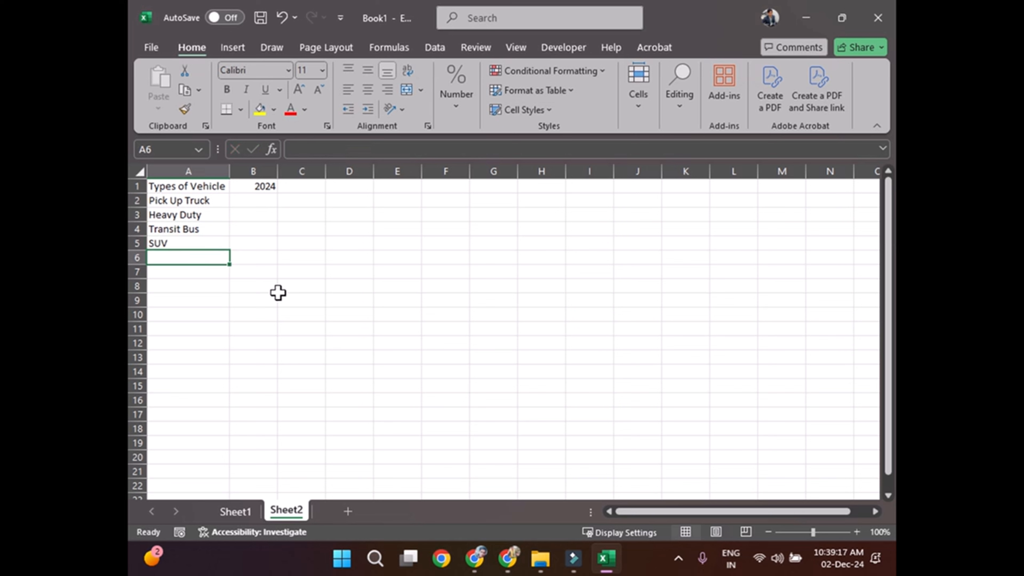
{"action": "type", "text": "Van"}
{"action": "key", "text": "Return"}
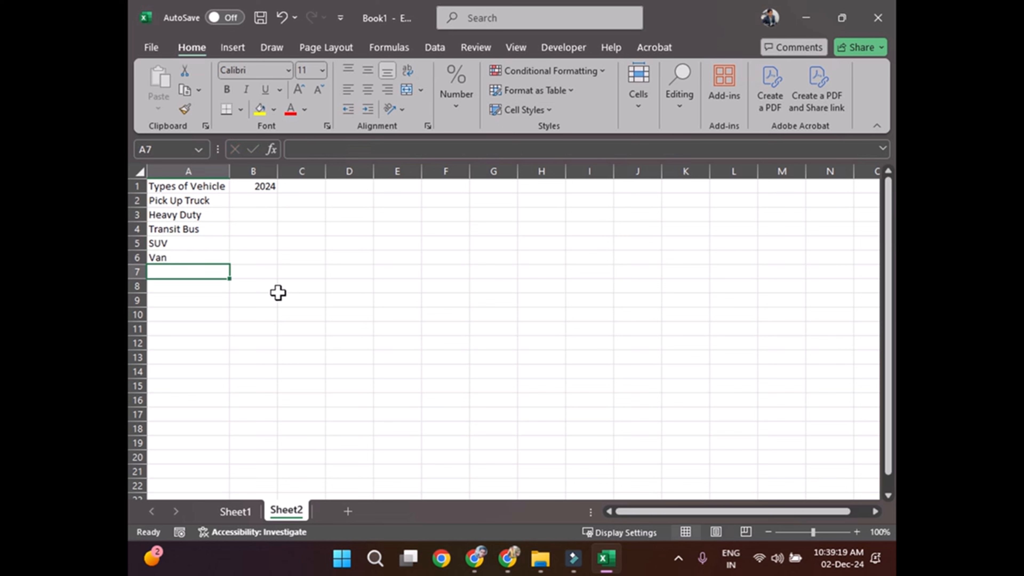
Step: Enter the vehicle type "Medium Duty" in A7
{"action": "type", "text": "Mediam"}
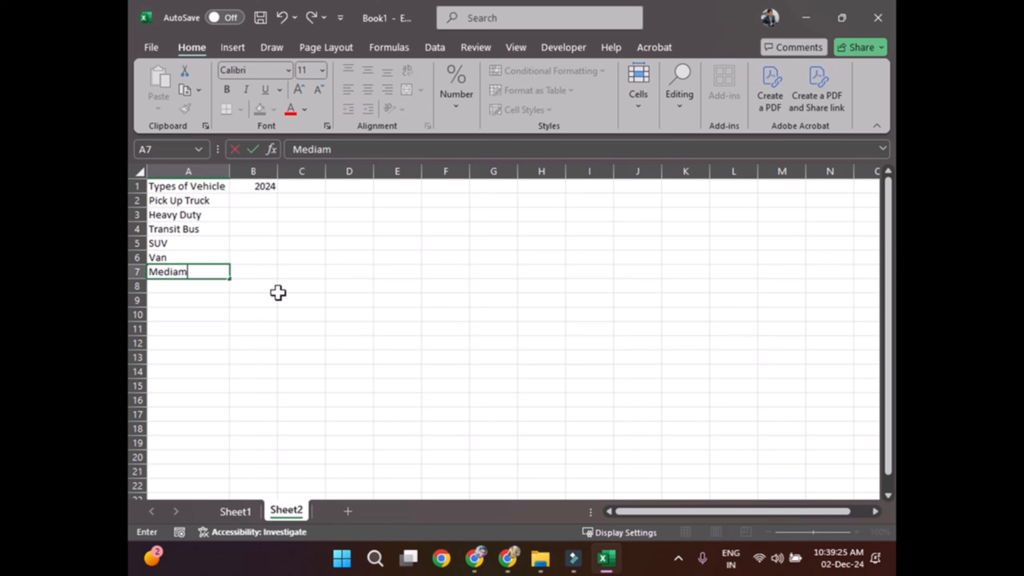
{"action": "left_click", "coordinate": [179, 272]}
{"action": "left_click_drag", "start_coordinate": [185, 270], "coordinate": [194, 270]}
{"action": "type", "text": "um "}
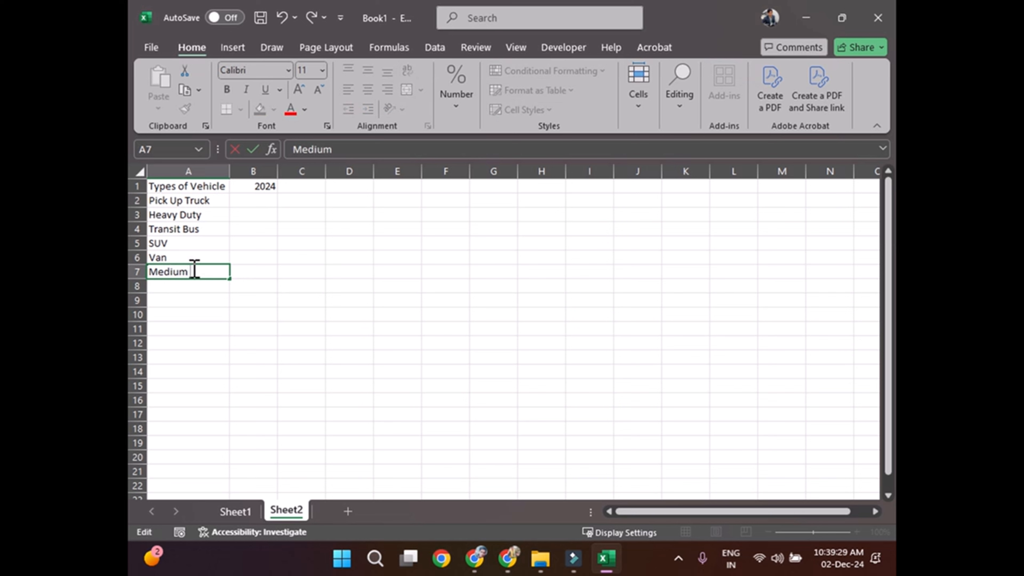
{"action": "type", "text": "De"}
{"action": "type", "text": "uty"}
{"action": "key", "text": "Return"}
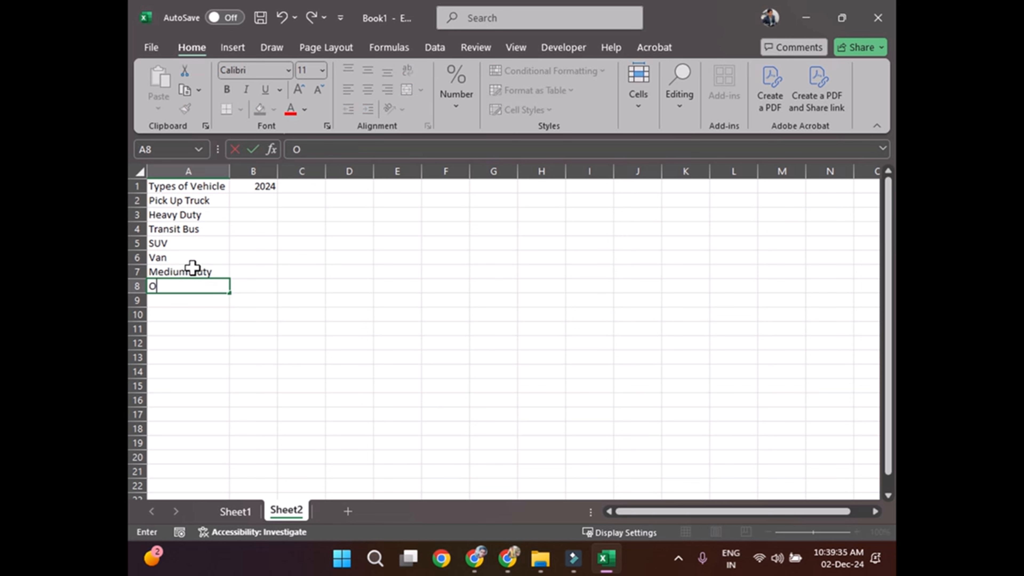
Step: Enter the vehicle type "Off Road Vehicle Equipement" in A8
{"action": "type", "text": "Off Road Vehicle"}
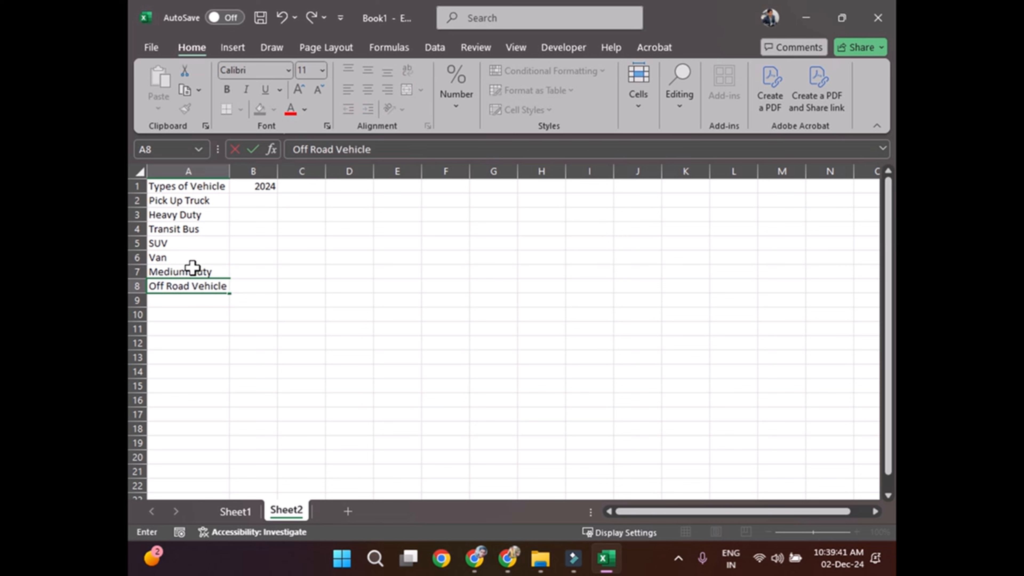
{"action": "type", "text": " Equipement"}
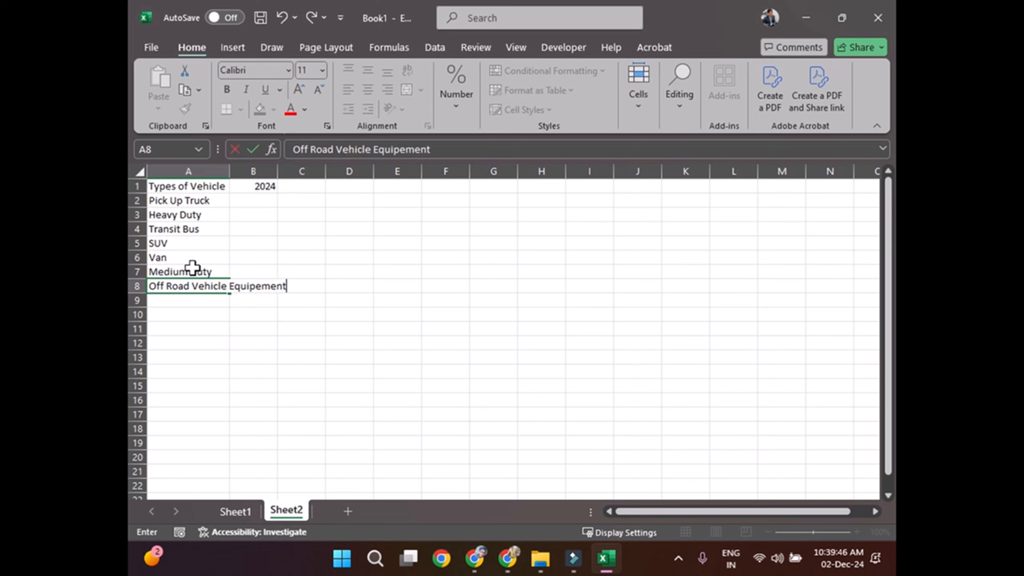
{"action": "key", "text": "Return"}
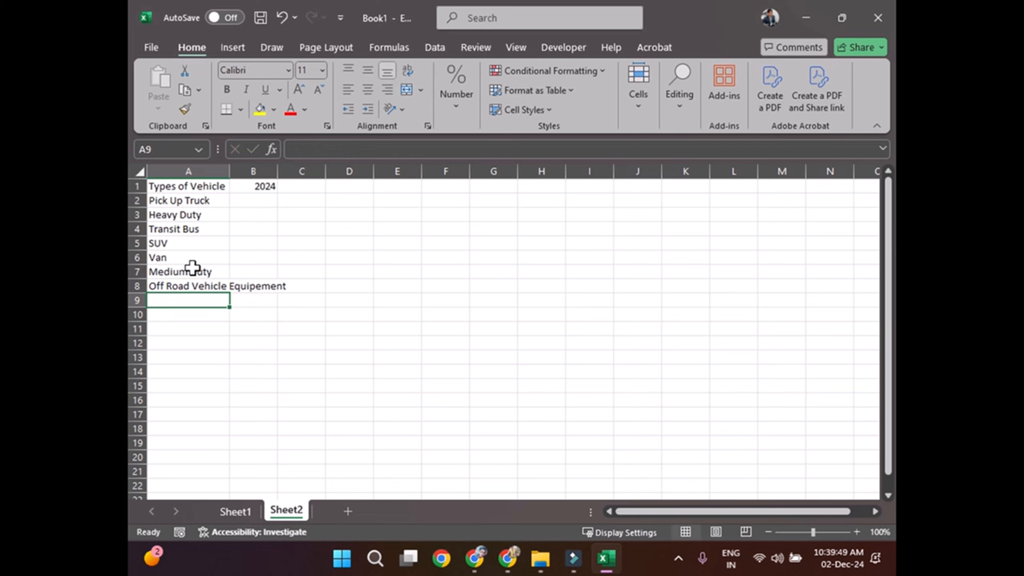
Step: Enter the vehicle types "CUV" in A9 and "Sedan" in A10
{"action": "type", "text": "CUV"}
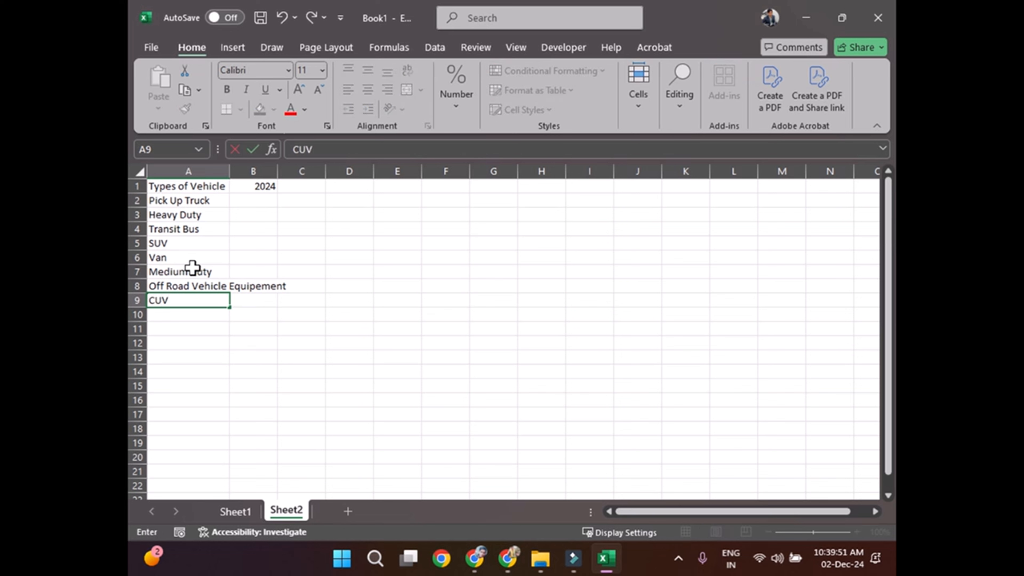
{"action": "key", "text": "Return"}
{"action": "type", "text": "Sedan"}
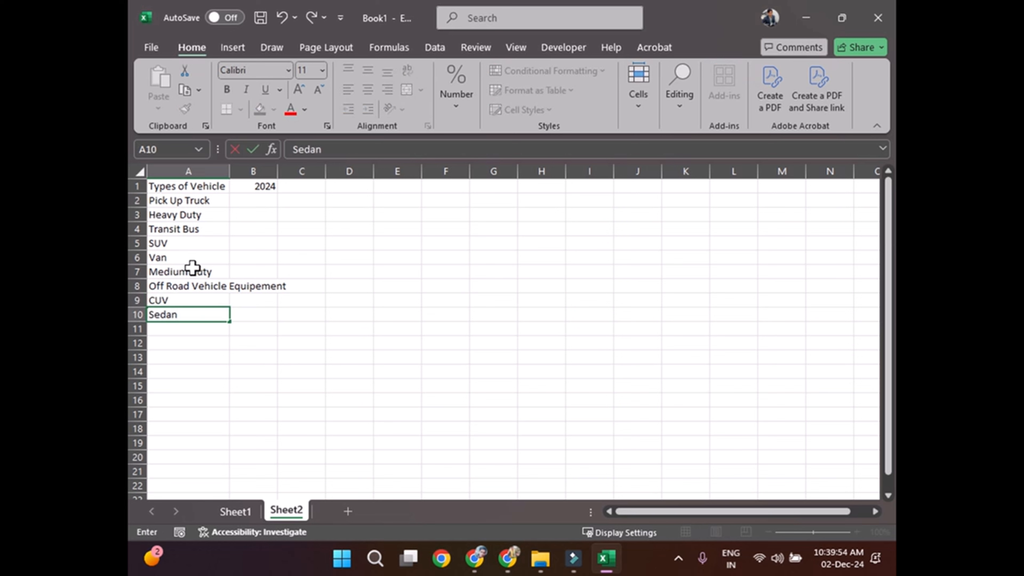
{"action": "key", "text": "Return"}
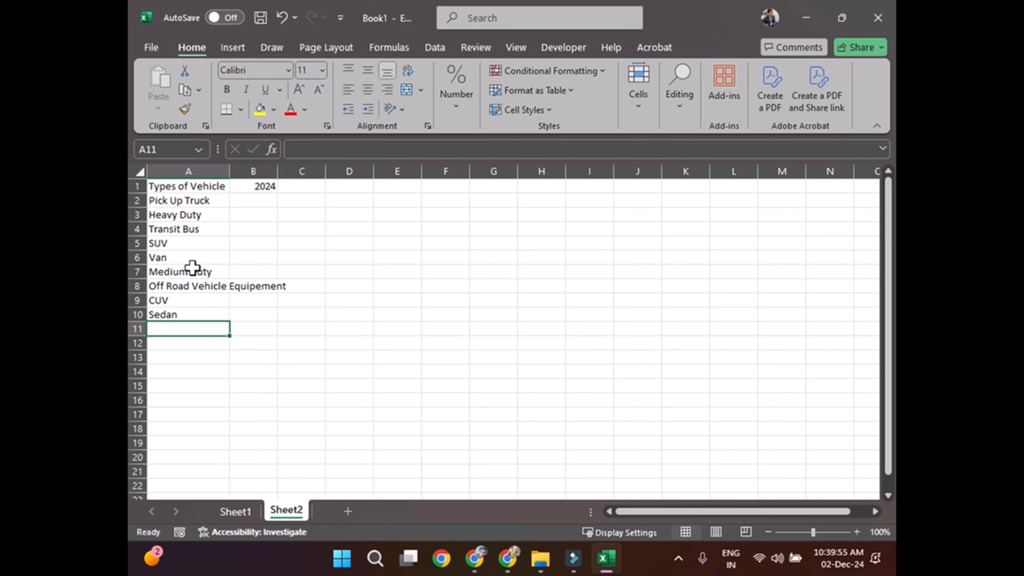
{"action": "type", "text": "Public"}
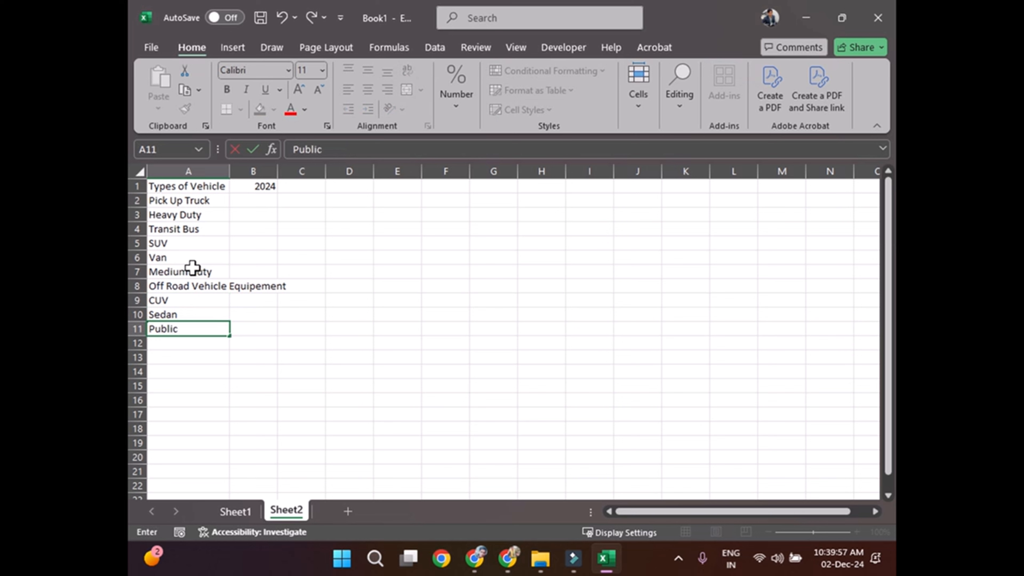
{"action": "type", "text": " Safetu"}
{"action": "key", "text": "ctrl+Return"}
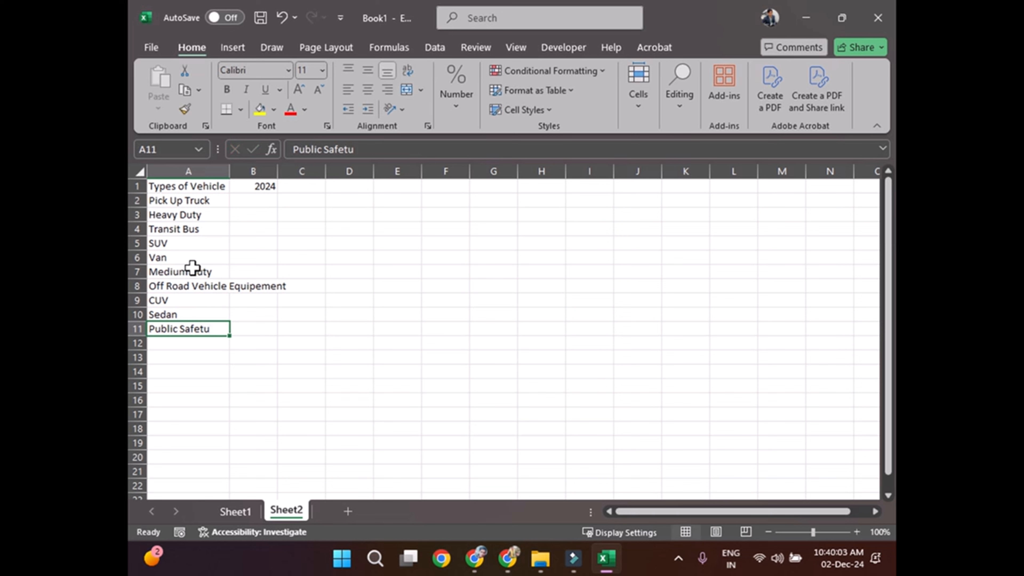
{"action": "type", "text": "types of Vehicle"}
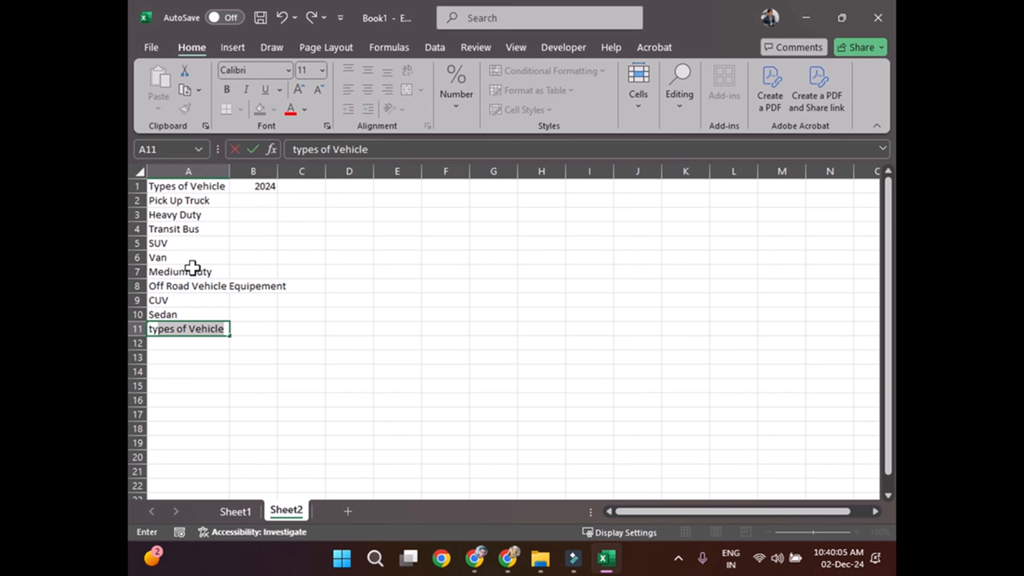
{"action": "key", "text": "ctrl+Return"}
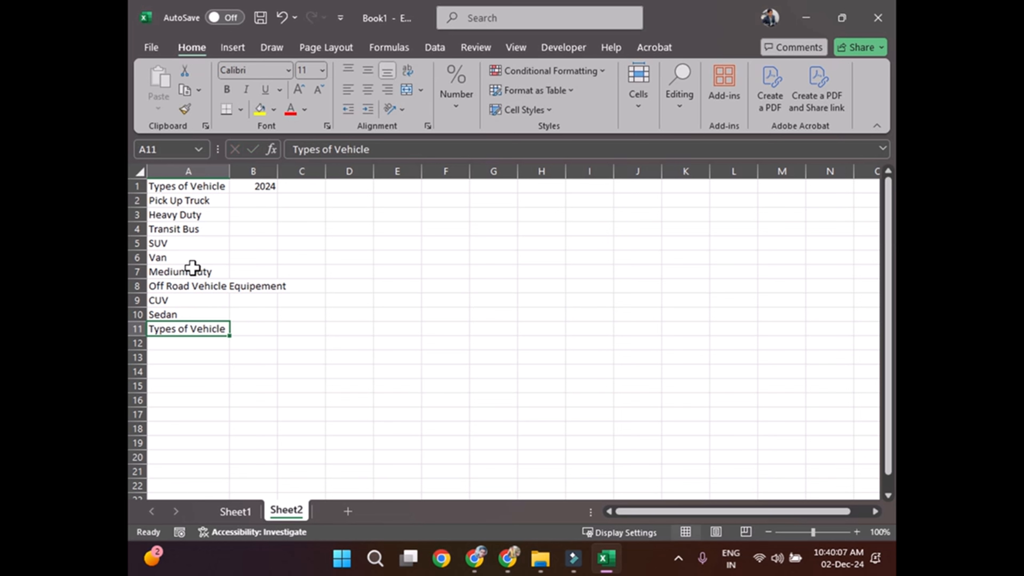
{"action": "key", "text": "Delete"}
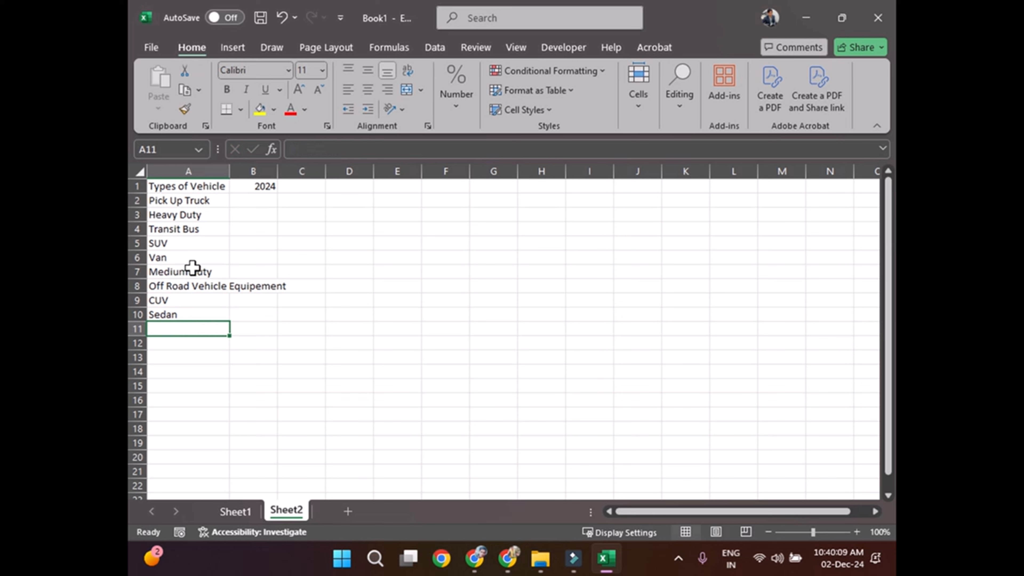
{"action": "type", "text": "Off Roa"}
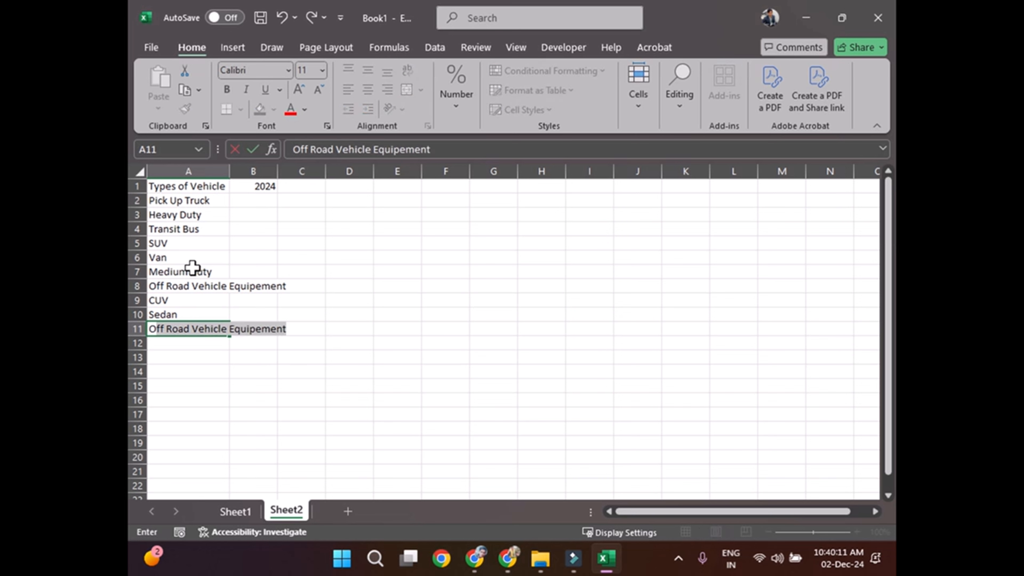
{"action": "type", "text": "d"}
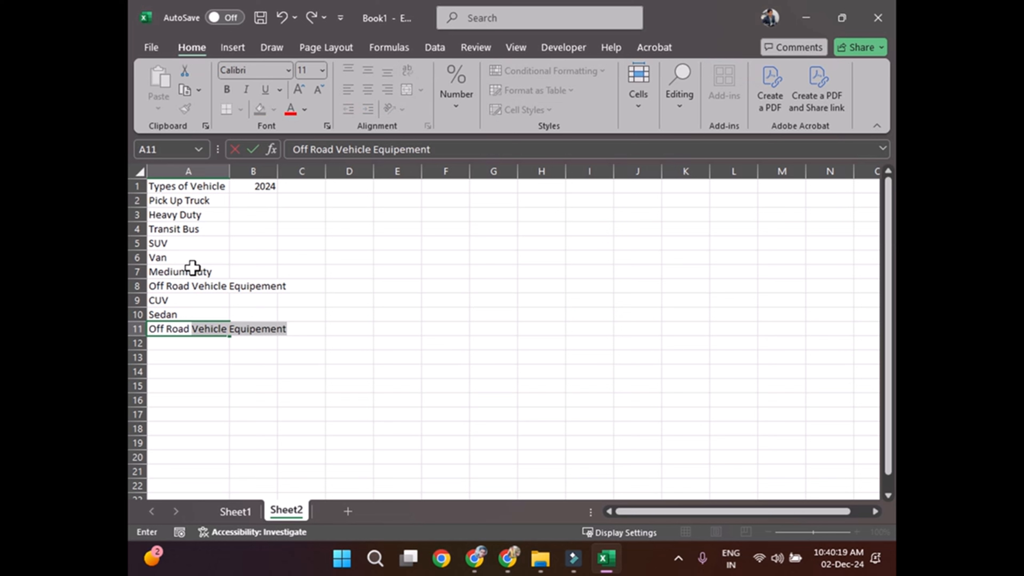
{"action": "key", "text": "ctrl+Return"}
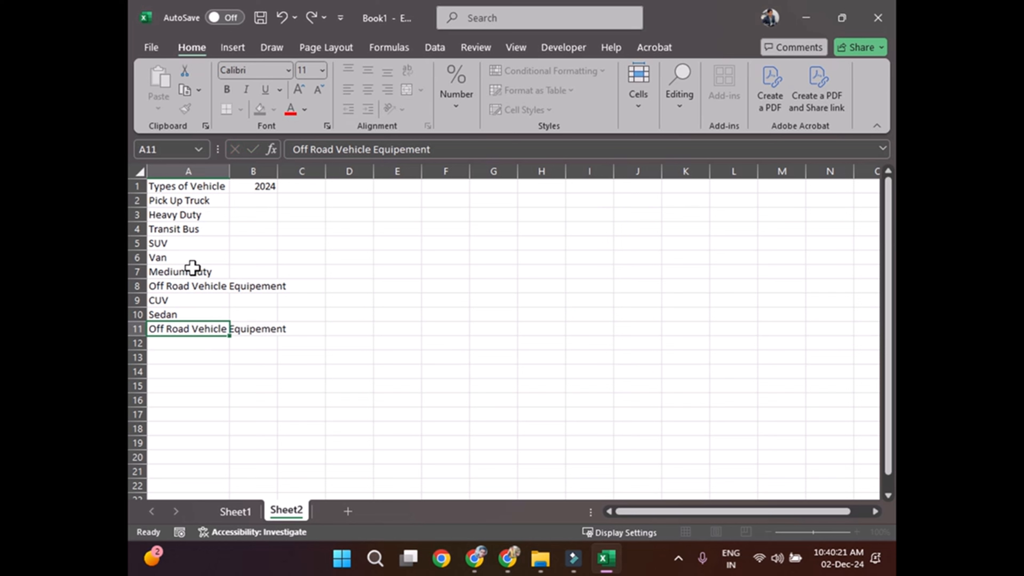
{"action": "key", "text": "Delete"}
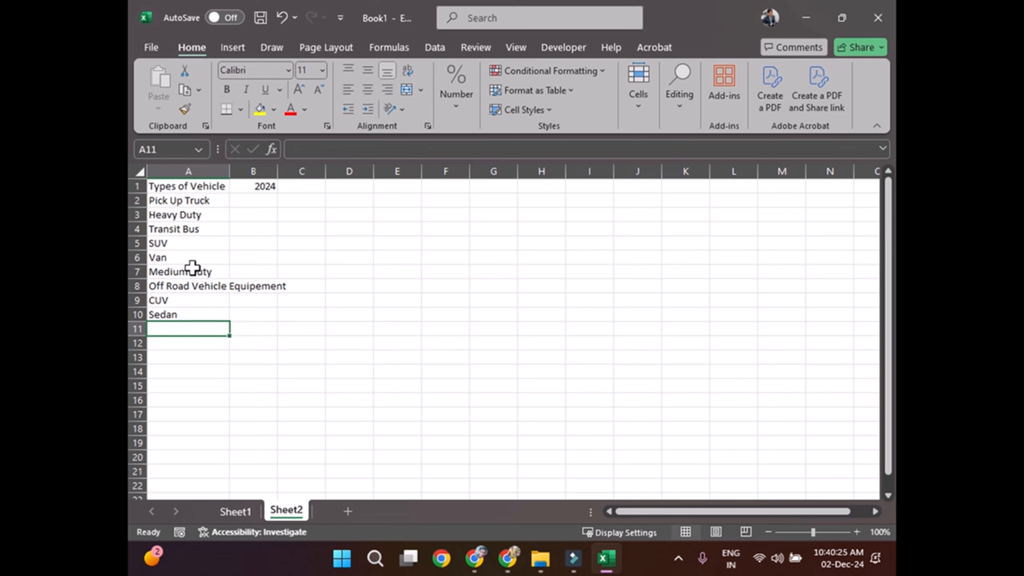
Step: Enter the vehicle type "Public Safety SUV" in A11
{"action": "type", "text": "Publ"}
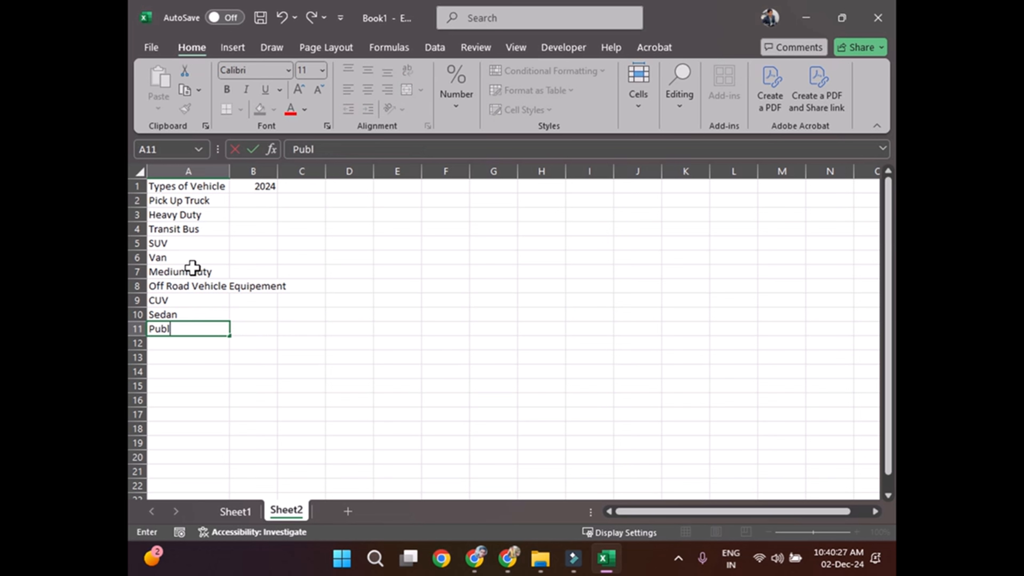
{"action": "type", "text": "ic Safety SU"}
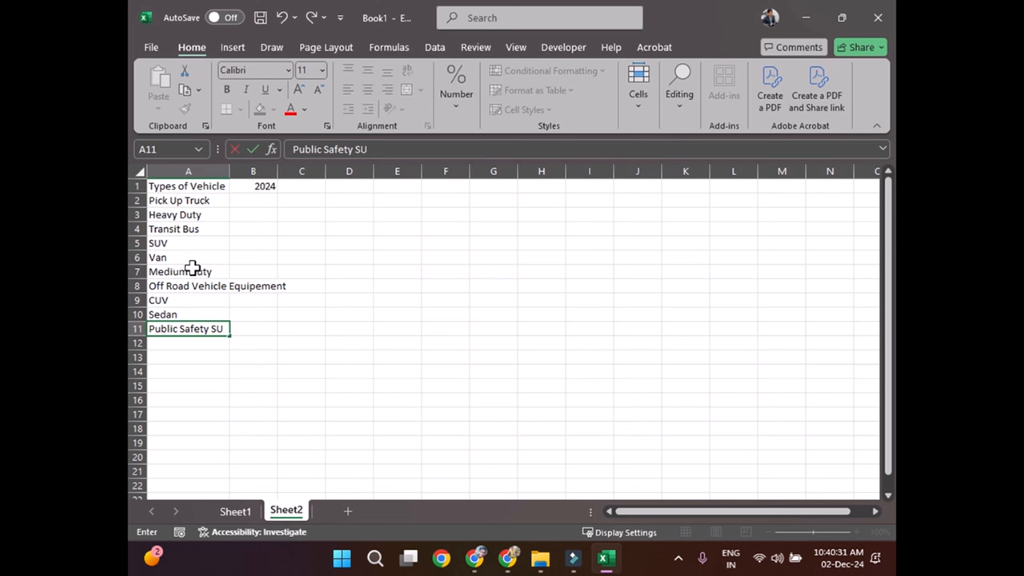
{"action": "type", "text": "V"}
{"action": "key", "text": "Return"}
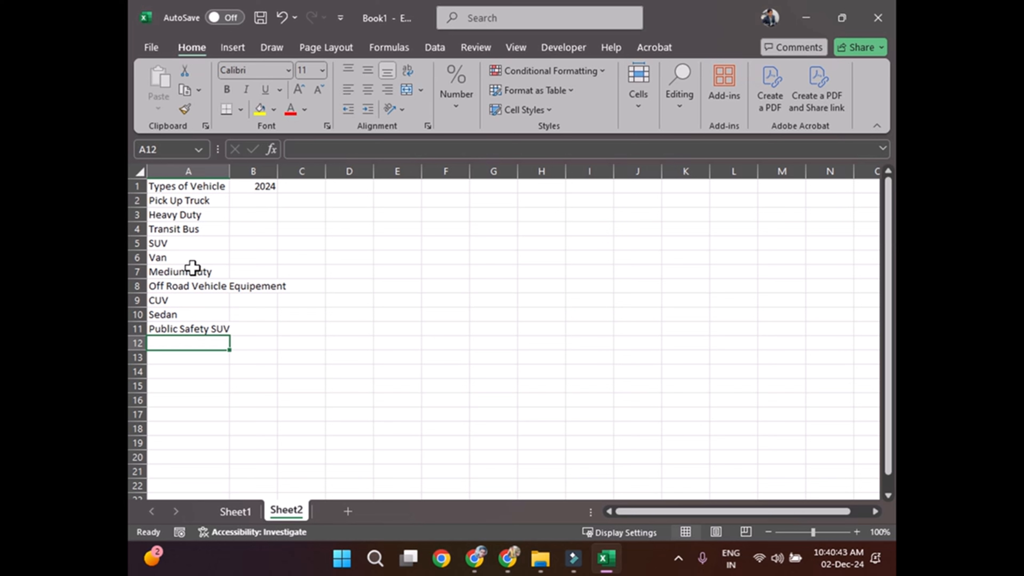
Step: Select B2 beside the Pick Up Truck entry and autofit column A to its longest vehicle type
{"action": "key", "text": "Up"}
{"action": "key", "text": "Up"}
{"action": "key", "text": "Up"}
{"action": "key", "text": "Up"}
{"action": "key", "text": "Up"}
{"action": "key", "text": "Up"}
{"action": "key", "text": "Up"}
{"action": "key", "text": "Up"}
{"action": "key", "text": "Up"}
{"action": "key", "text": "Up"}
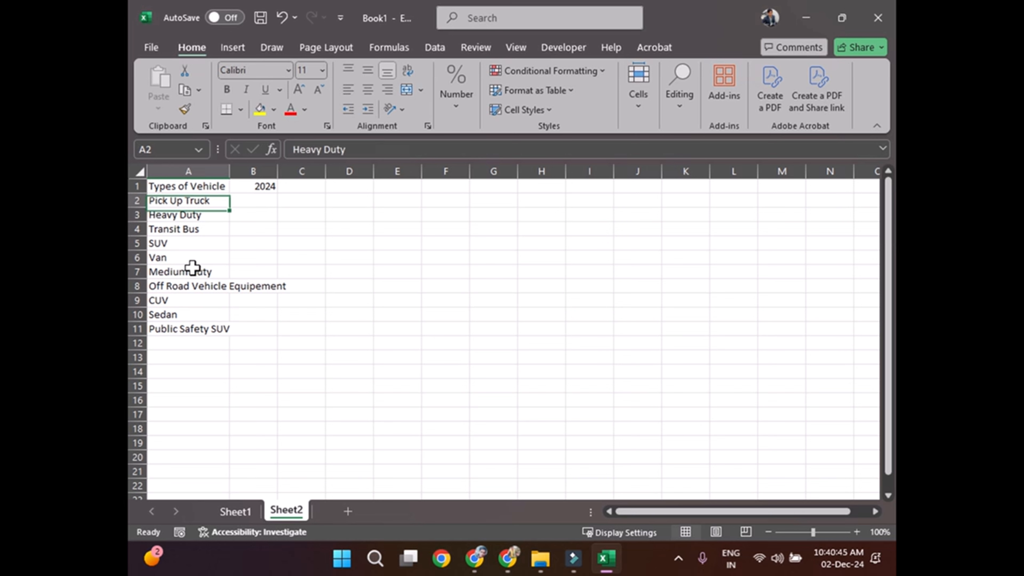
{"action": "key", "text": "Right"}
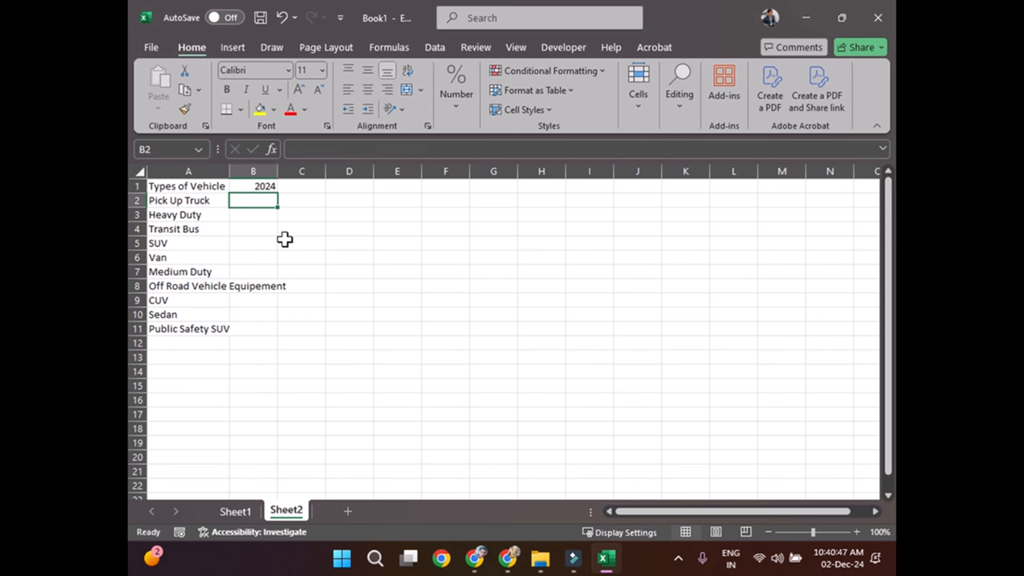
{"action": "double_click", "coordinate": [229, 171]}
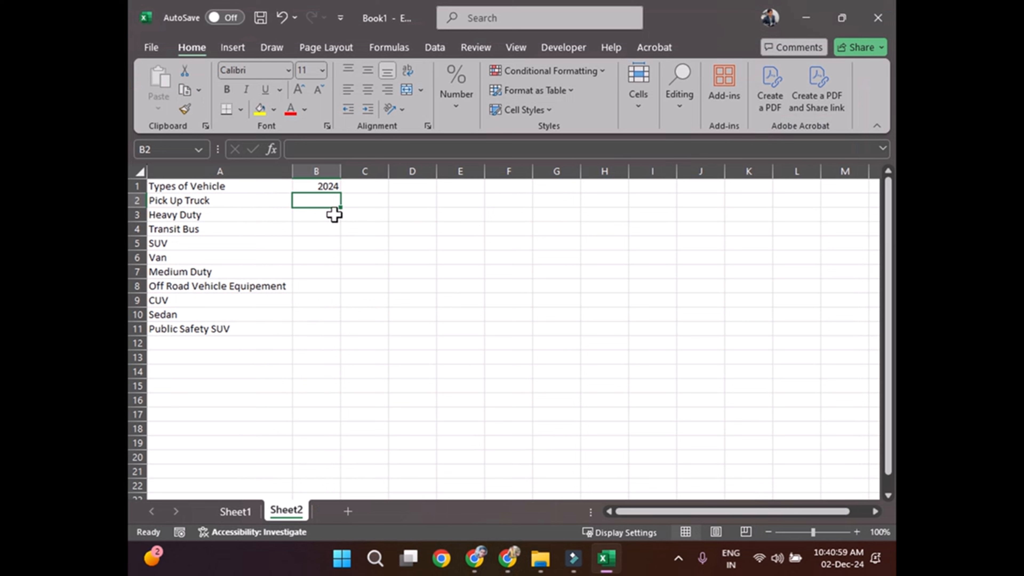
Step: Enter the 2024 values 1005 for Pick Up Truck in B2 and 253 for Heavy Duty in B3
{"action": "type", "text": "100"}
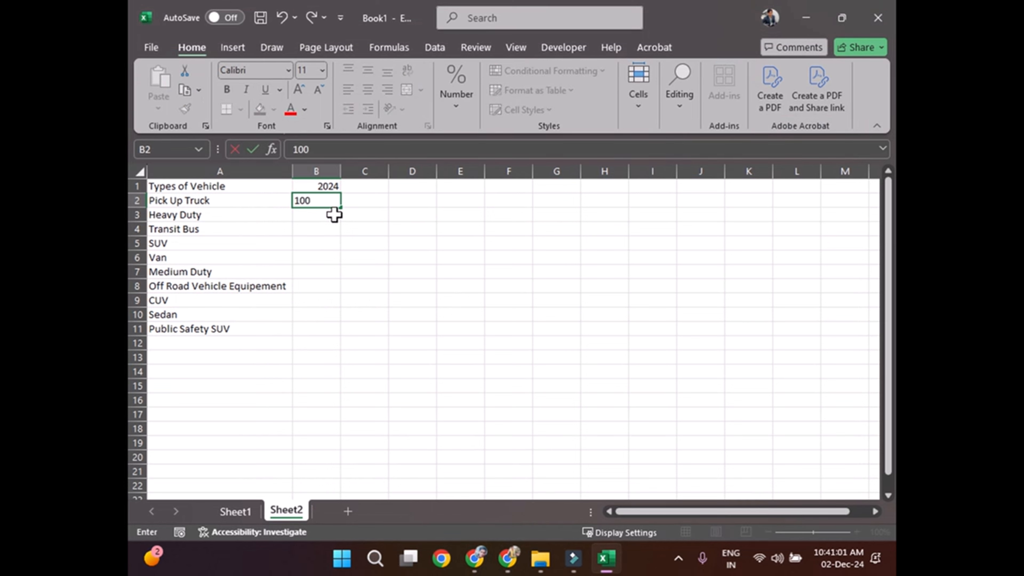
{"action": "type", "text": "5"}
{"action": "key", "text": "Return"}
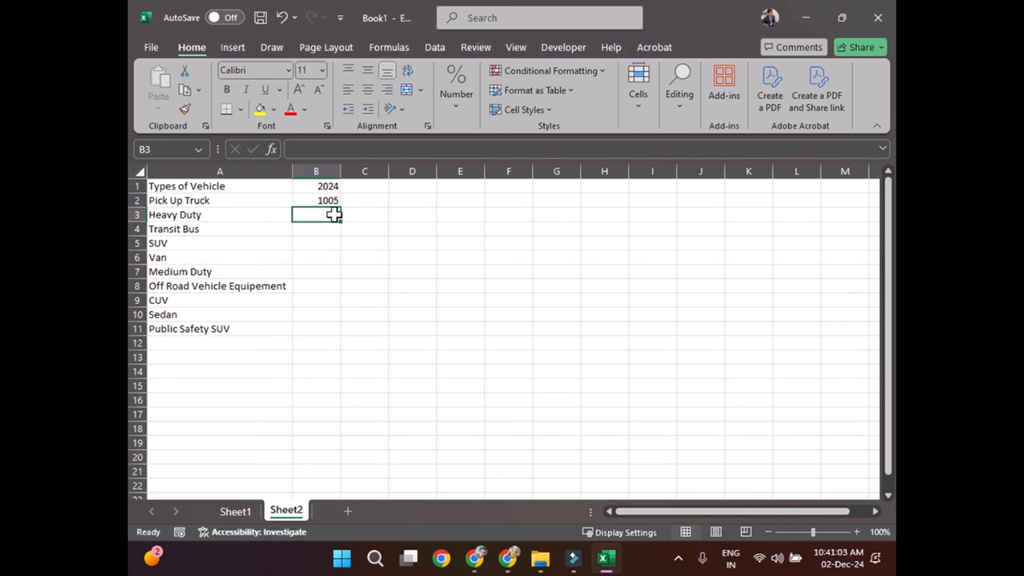
{"action": "type", "text": "253"}
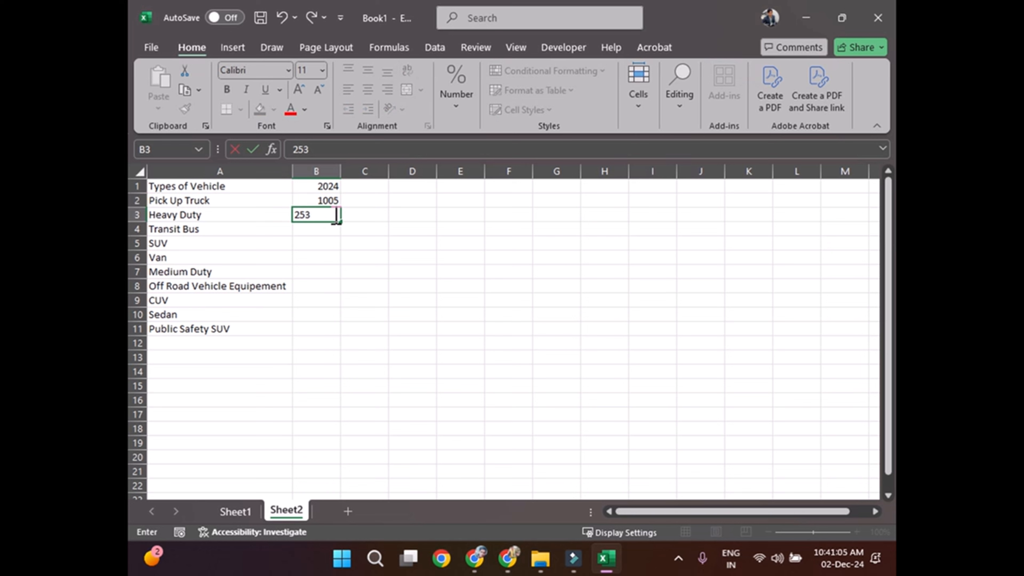
{"action": "key", "text": "Return"}
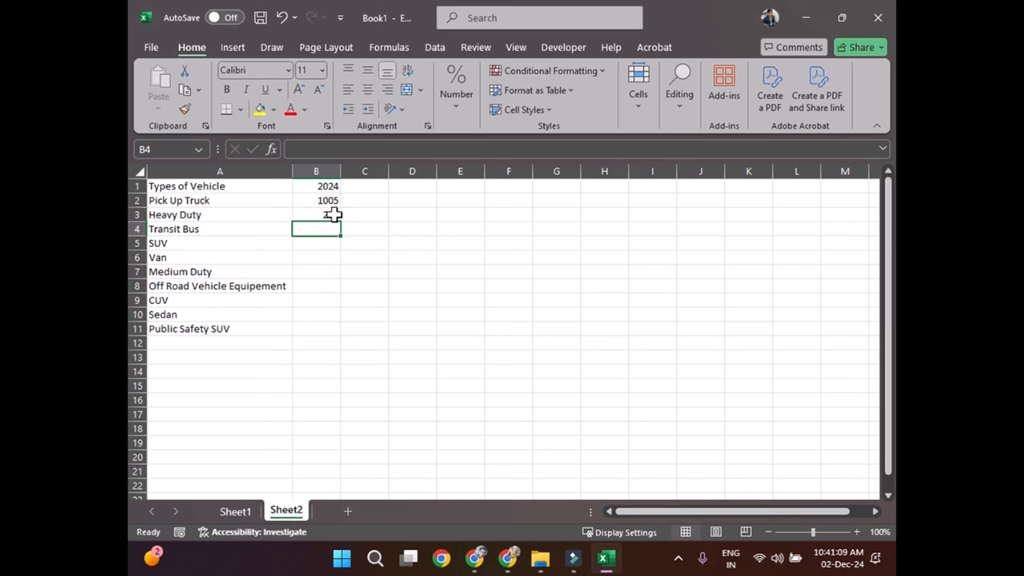
Step: Enter the 2024 values 380 for Transit Bus in B4, 60 for SUV in B5 and 99 for Van in B6
{"action": "type", "text": "380"}
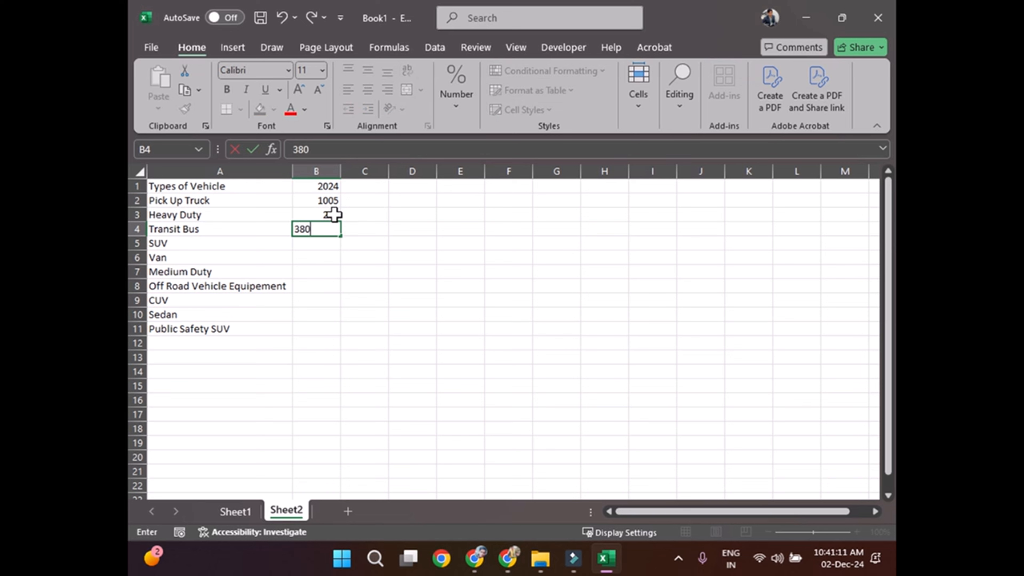
{"action": "key", "text": "Return"}
{"action": "type", "text": "60"}
{"action": "key", "text": "Return"}
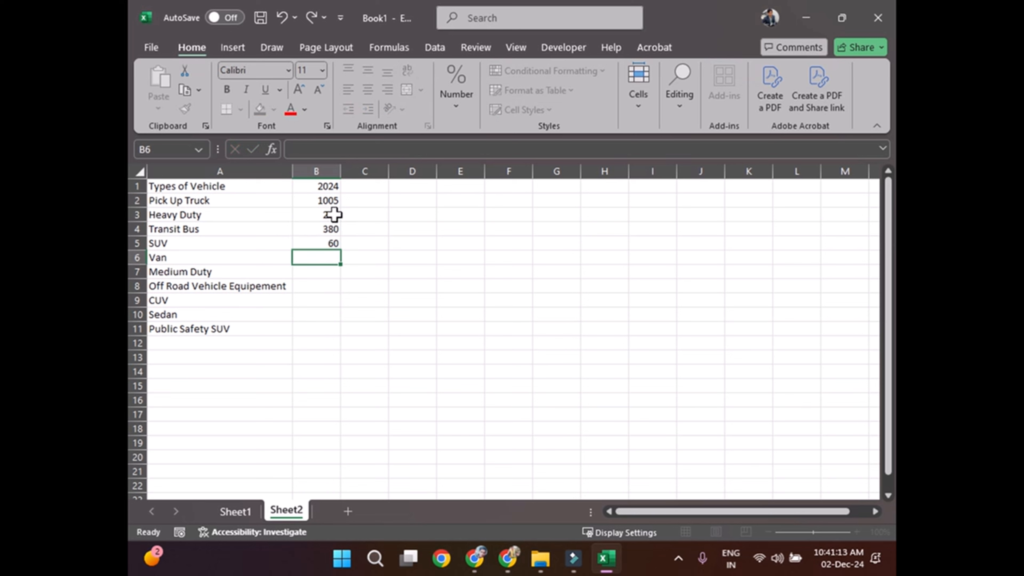
{"action": "type", "text": "99"}
{"action": "key", "text": "Return"}
Step: Enter the 2024 values 530 for Medium Duty in B7 and 870 for the off-road vehicle row in B8
{"action": "type", "text": "5"}
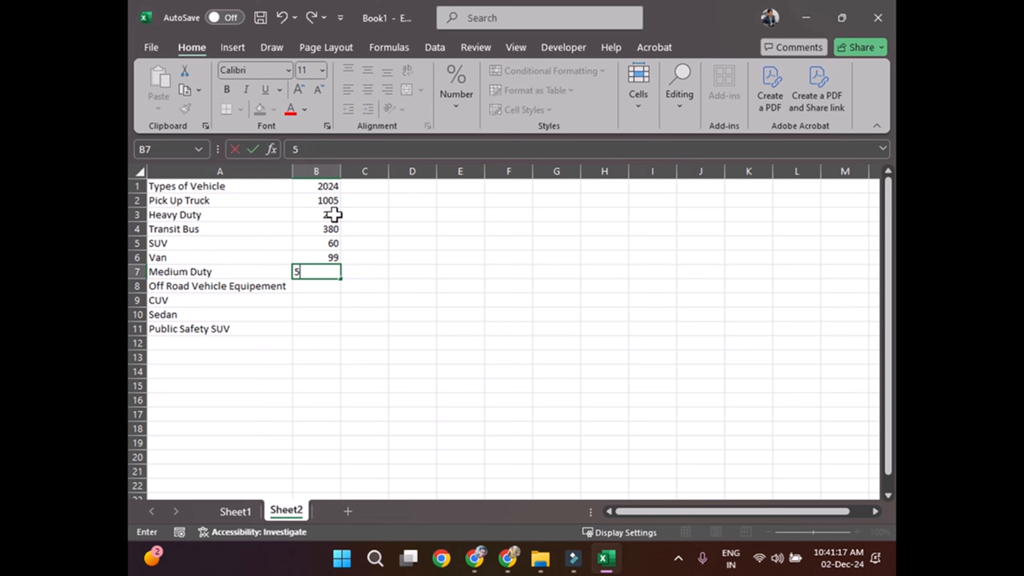
{"action": "type", "text": "30"}
{"action": "key", "text": "Return"}
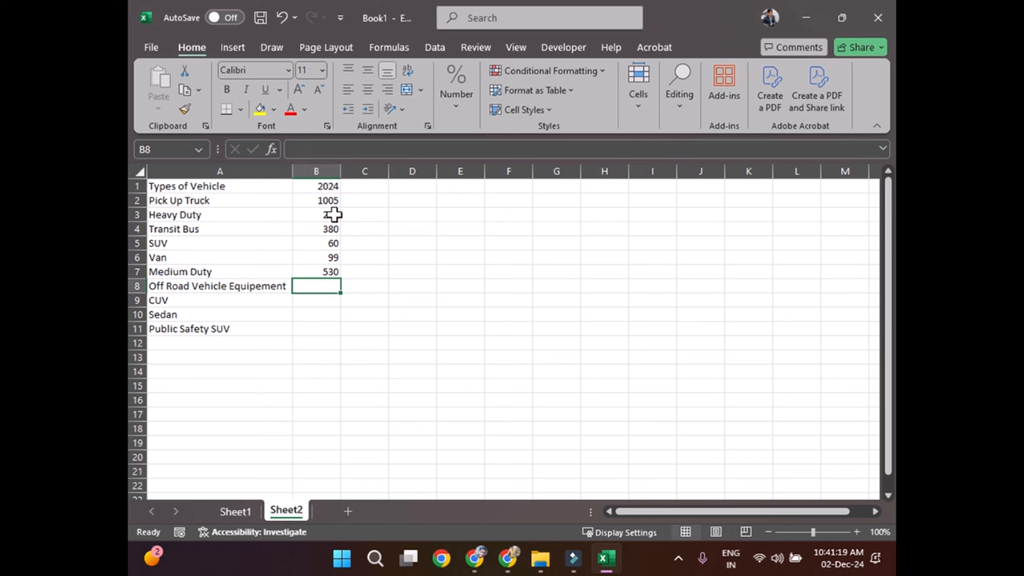
{"action": "type", "text": "870"}
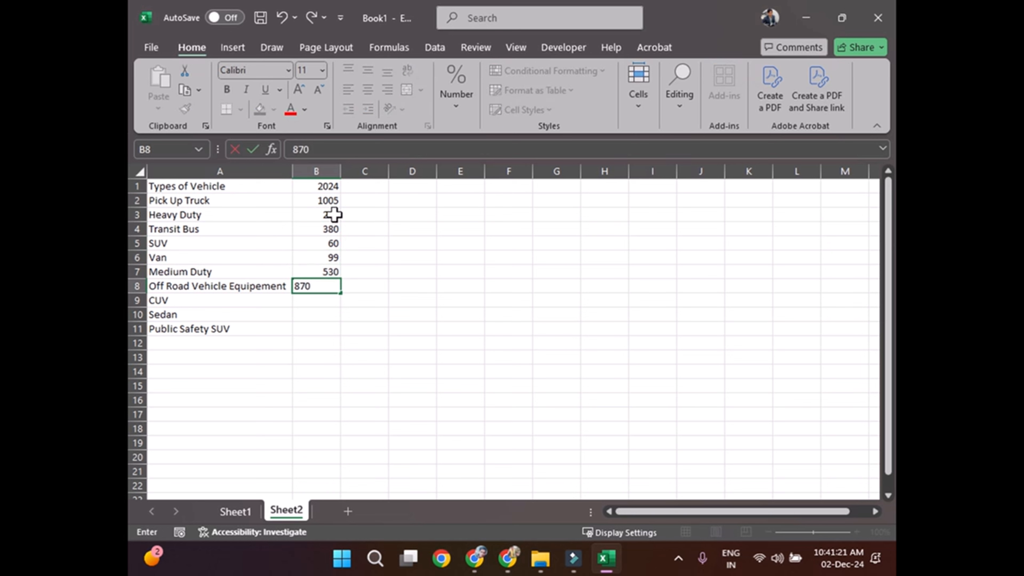
{"action": "key", "text": "Return"}
Step: Enter the 2024 value 235 for CUV in B9
{"action": "type", "text": "2345"}
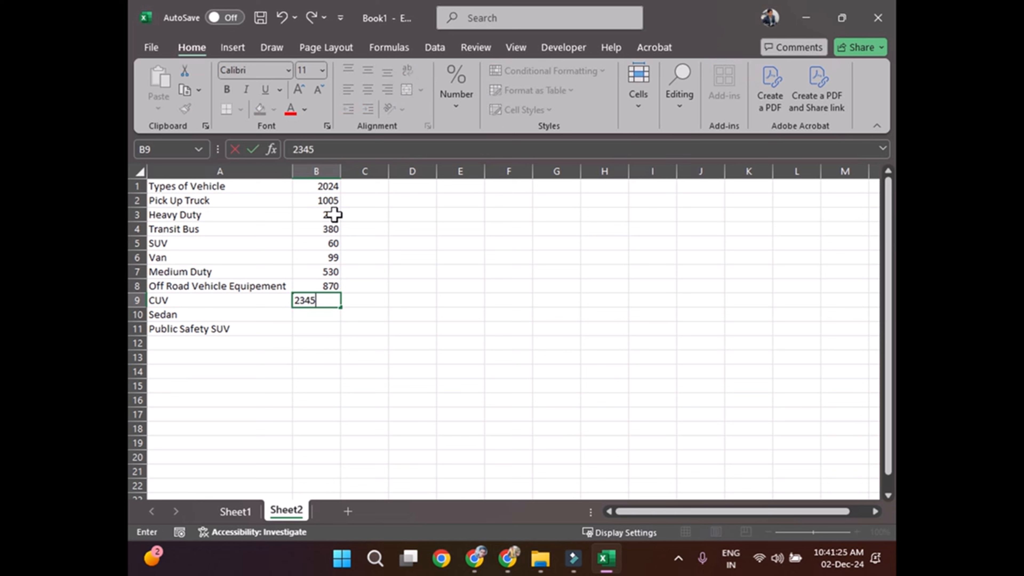
{"action": "key", "text": "shift+Left"}
{"action": "key", "text": "Right"}
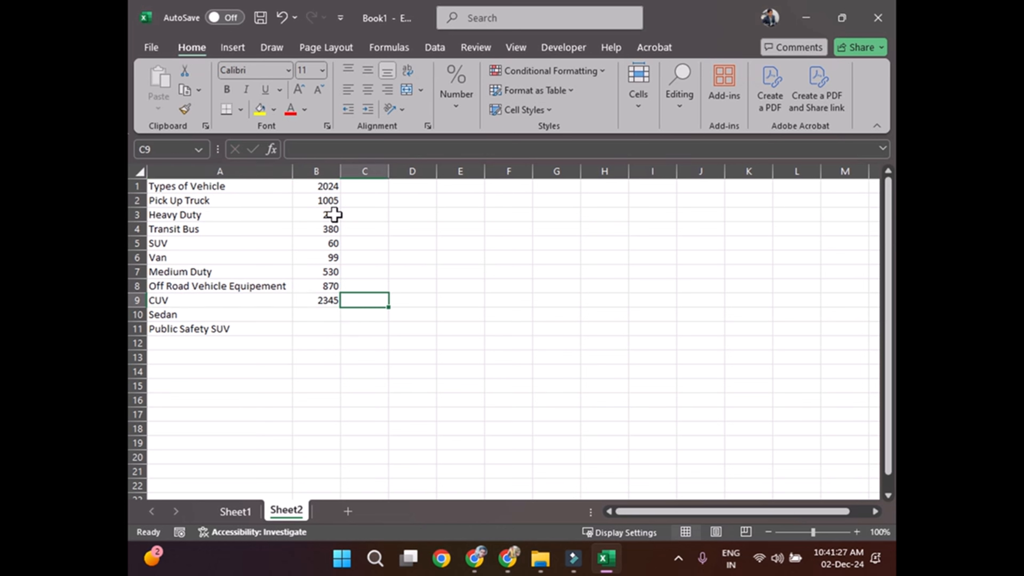
{"action": "key", "text": "Left"}
{"action": "type", "text": "2"}
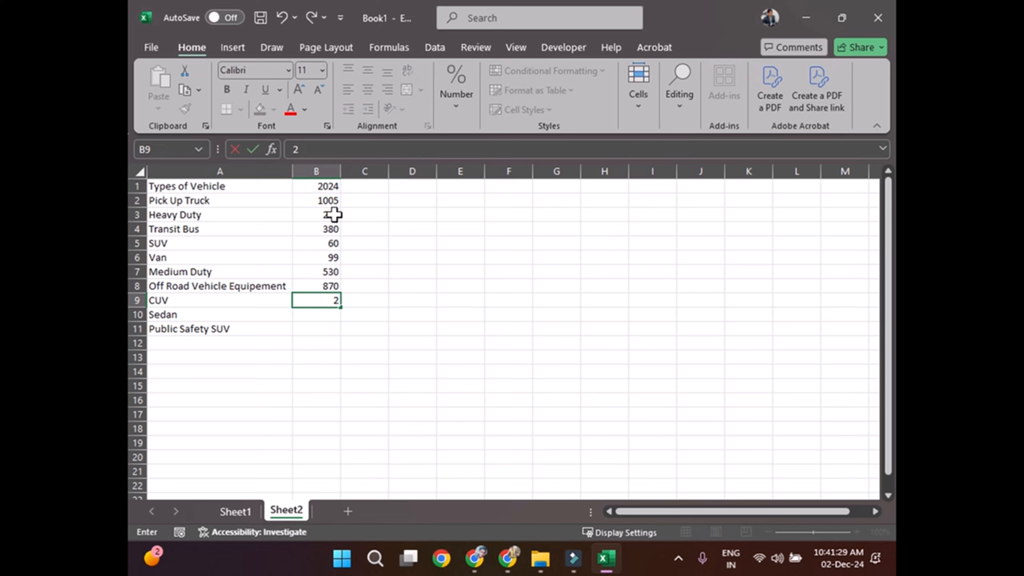
{"action": "type", "text": "35"}
{"action": "key", "text": "Return"}
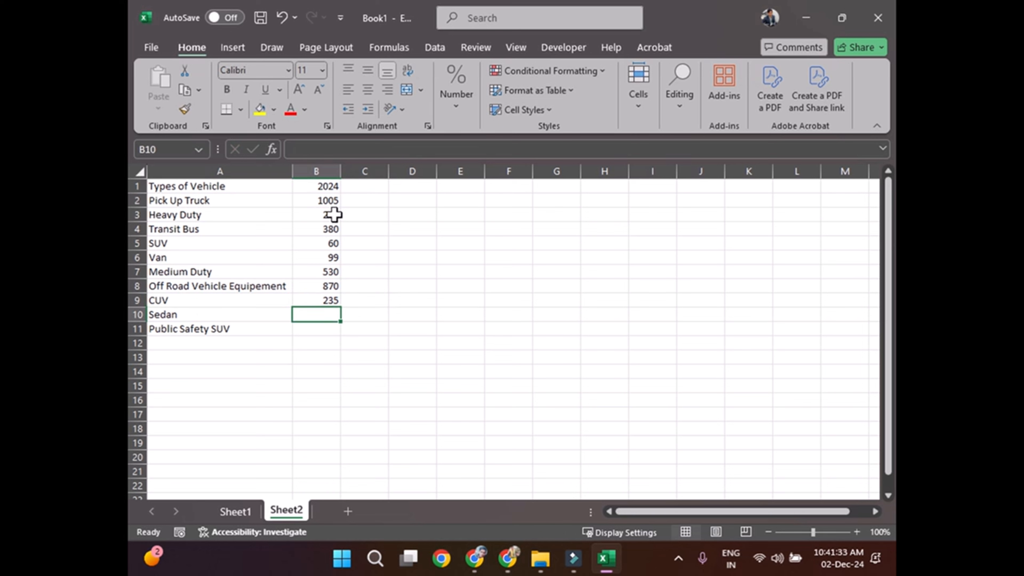
Step: Enter the 2024 values 430 for Sedan in B10 and 821 for Public Safety SUV in B11
{"action": "type", "text": "430"}
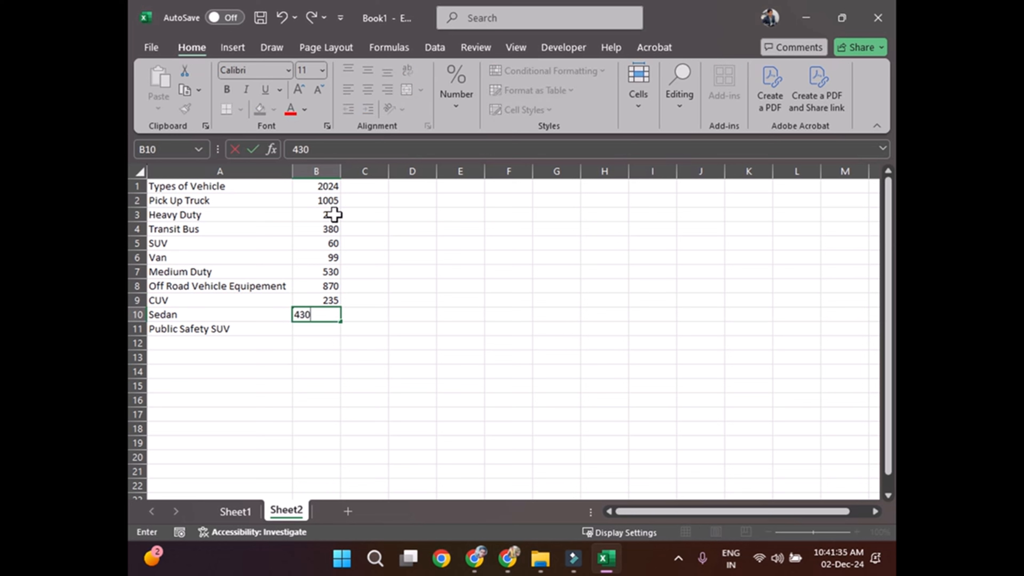
{"action": "key", "text": "Return"}
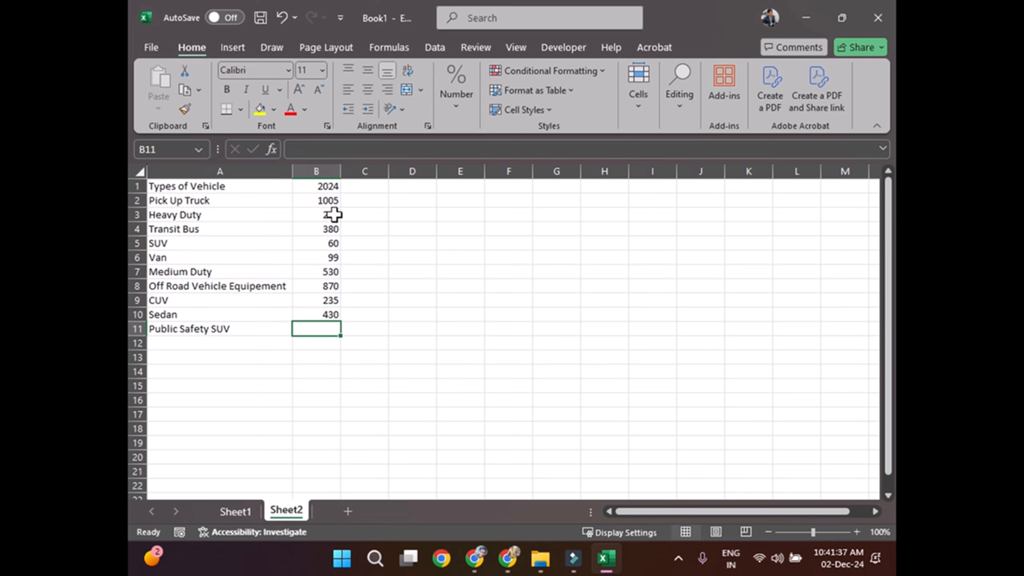
{"action": "type", "text": "821"}
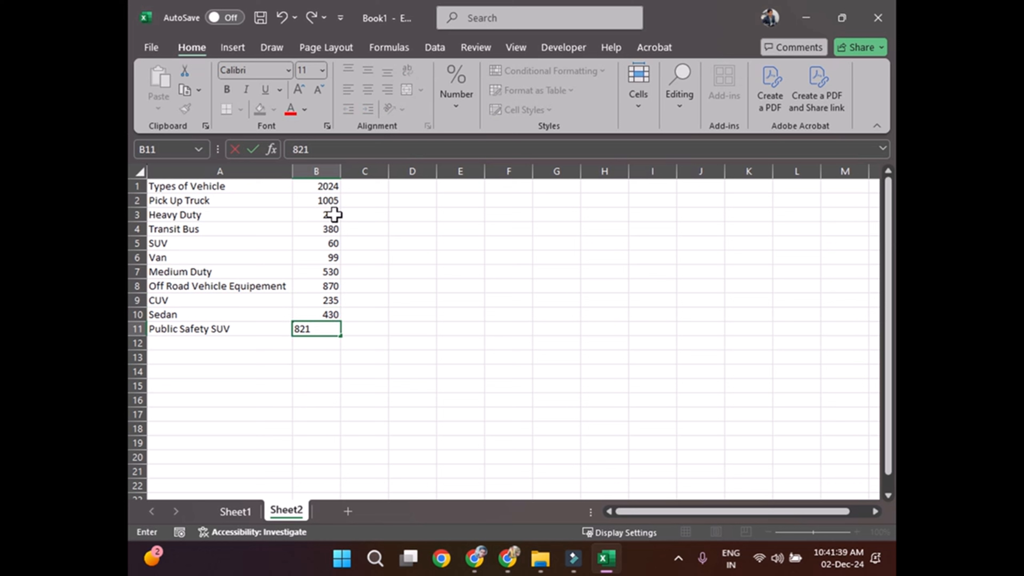
{"action": "key", "text": "Return"}
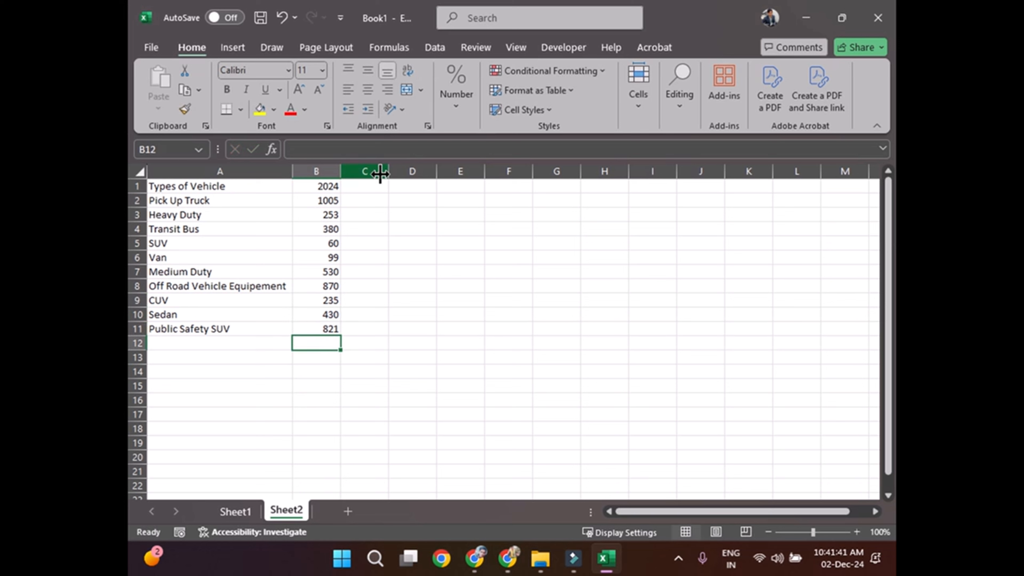
{"action": "left_click", "coordinate": [357, 188]}
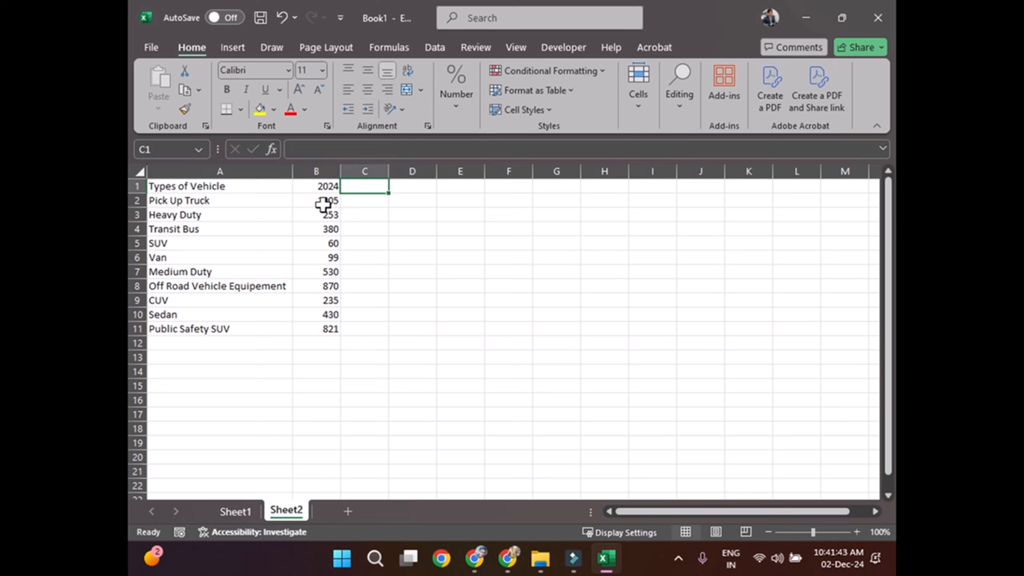
{"action": "left_click_drag", "start_coordinate": [323, 201], "coordinate": [327, 329]}
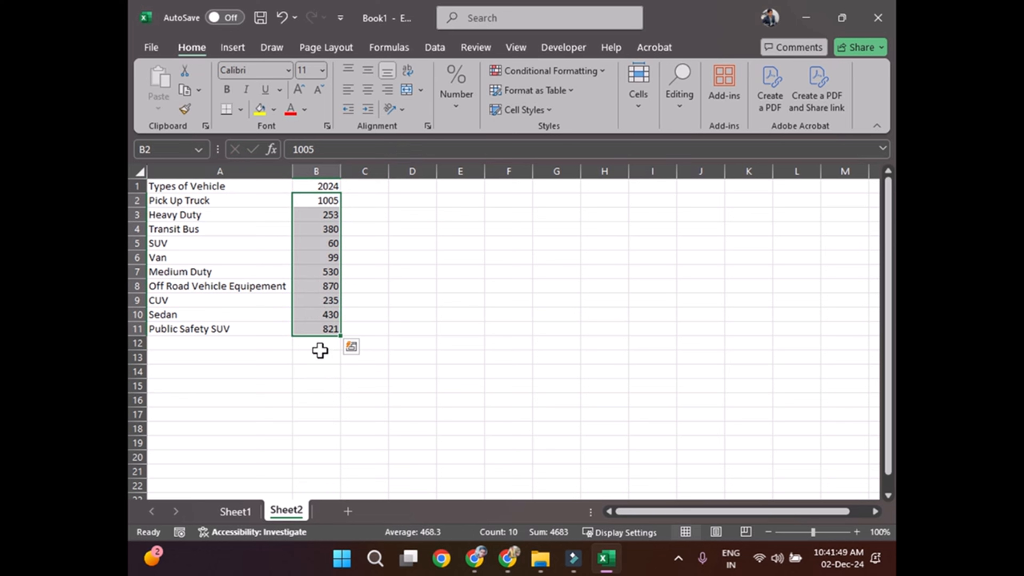
{"action": "left_click", "coordinate": [331, 186]}
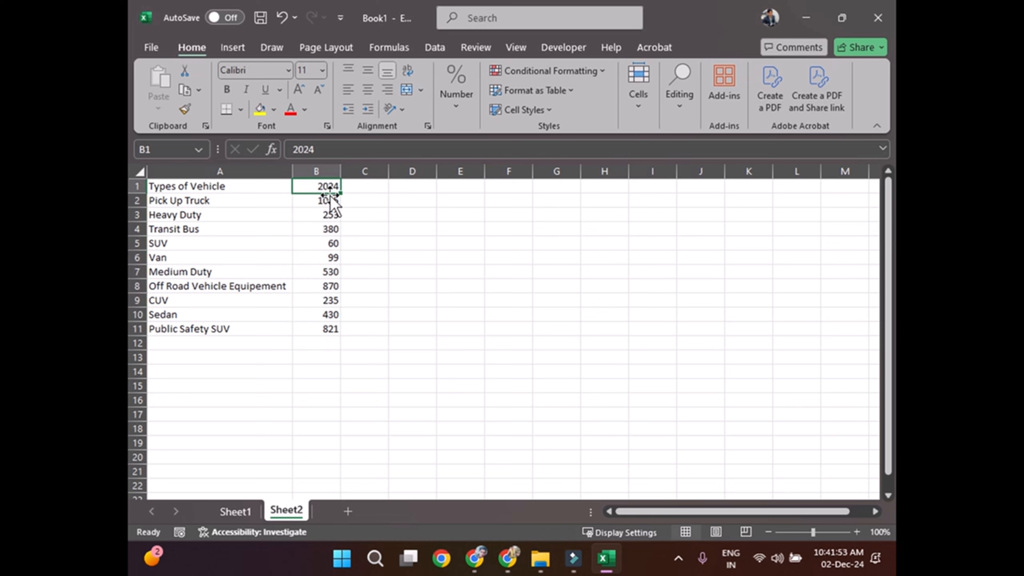
Step: Change the Pick Up Truck value in B2 to 105
{"action": "double_click", "coordinate": [327, 200]}
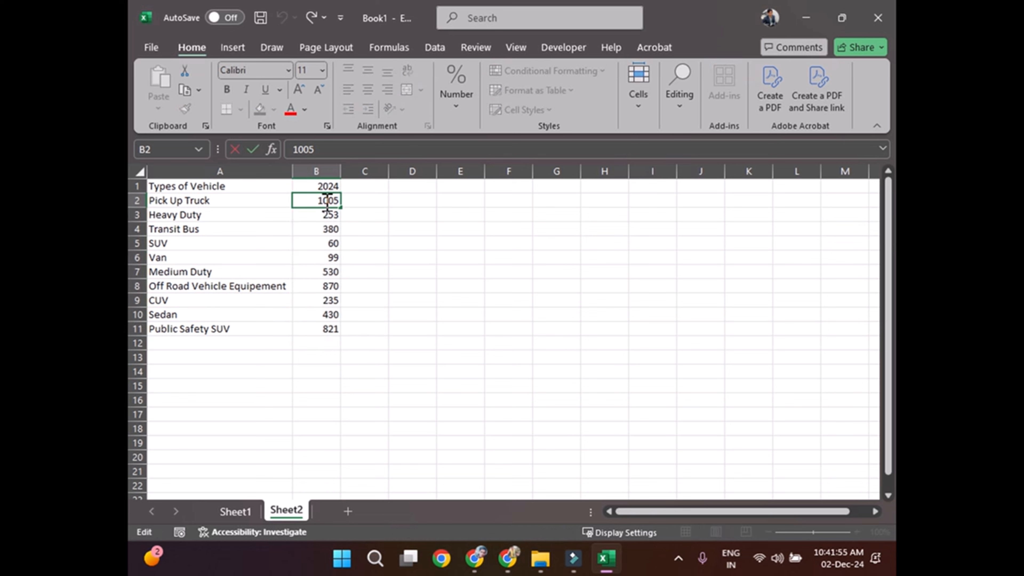
{"action": "key", "text": "Delete"}
{"action": "key", "text": "Return"}
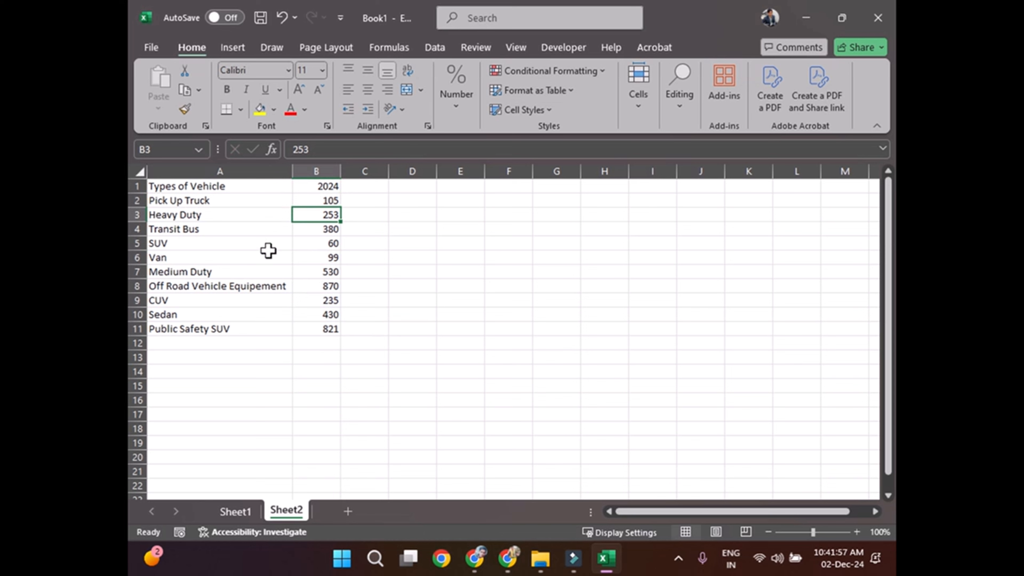
Step: Insert a basic Scatter chart from the vehicle types and 2024 values in A1:B11
{"action": "left_click_drag", "start_coordinate": [164, 186], "coordinate": [326, 333]}
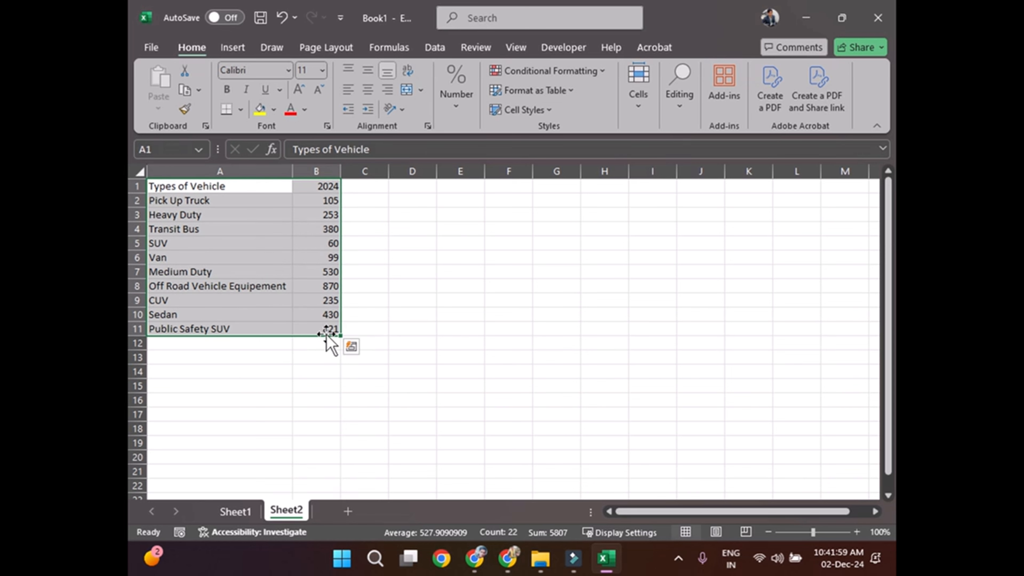
{"action": "left_click", "coordinate": [236, 46]}
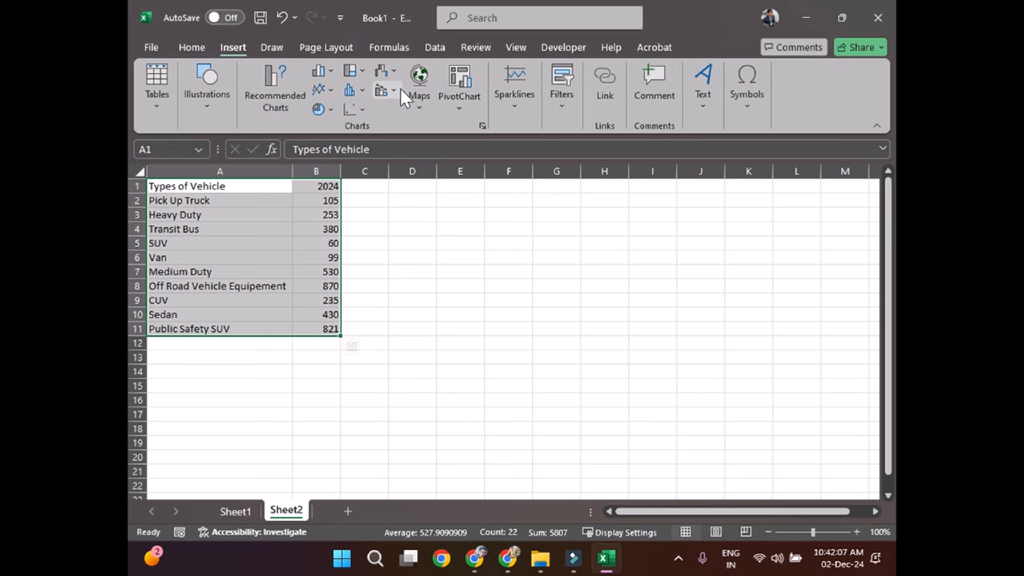
{"action": "left_click", "coordinate": [330, 94]}
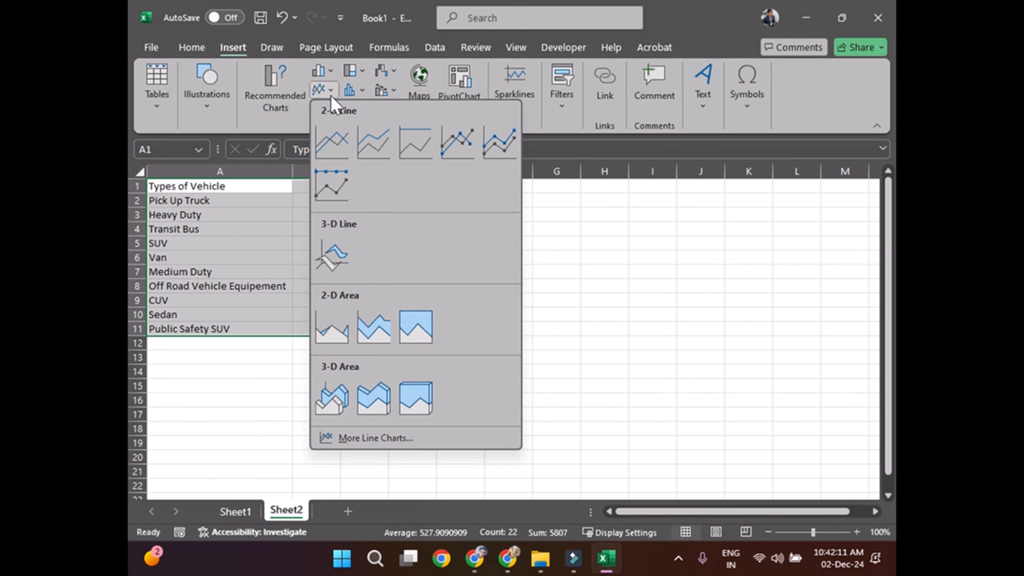
{"action": "left_click", "coordinate": [400, 81]}
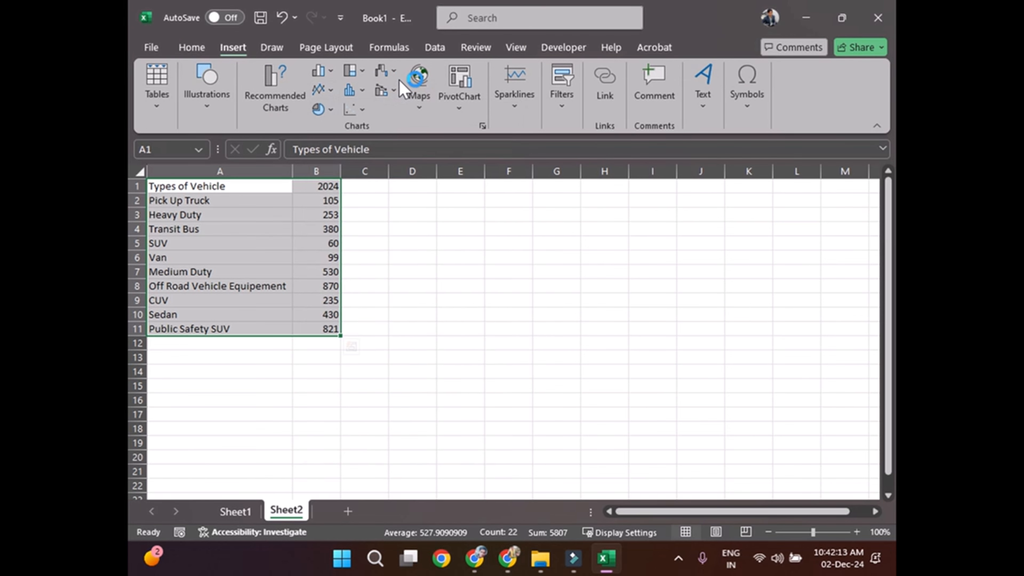
{"action": "left_click", "coordinate": [363, 111]}
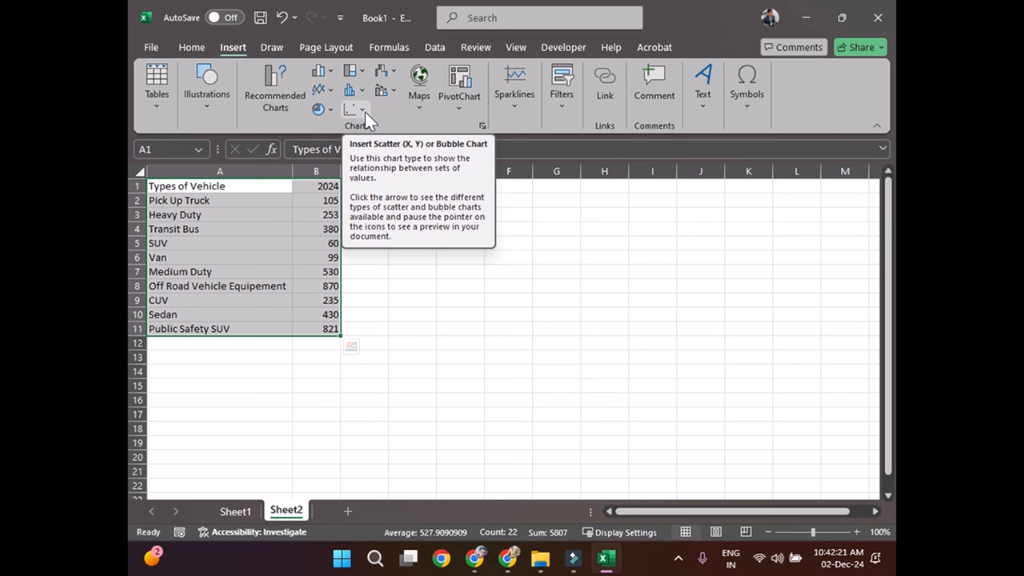
{"action": "left_click", "coordinate": [364, 111]}
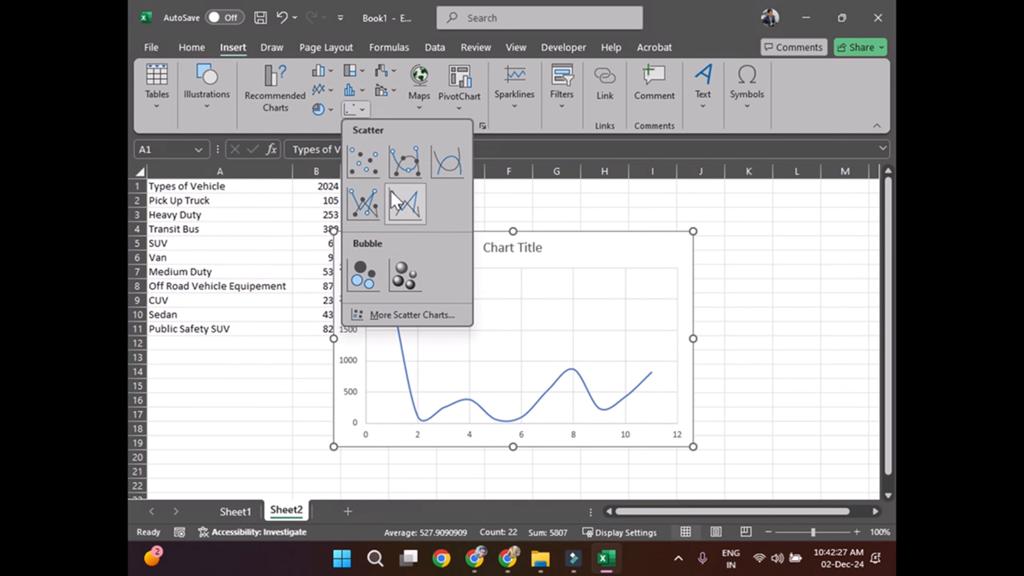
{"action": "left_click", "coordinate": [372, 178]}
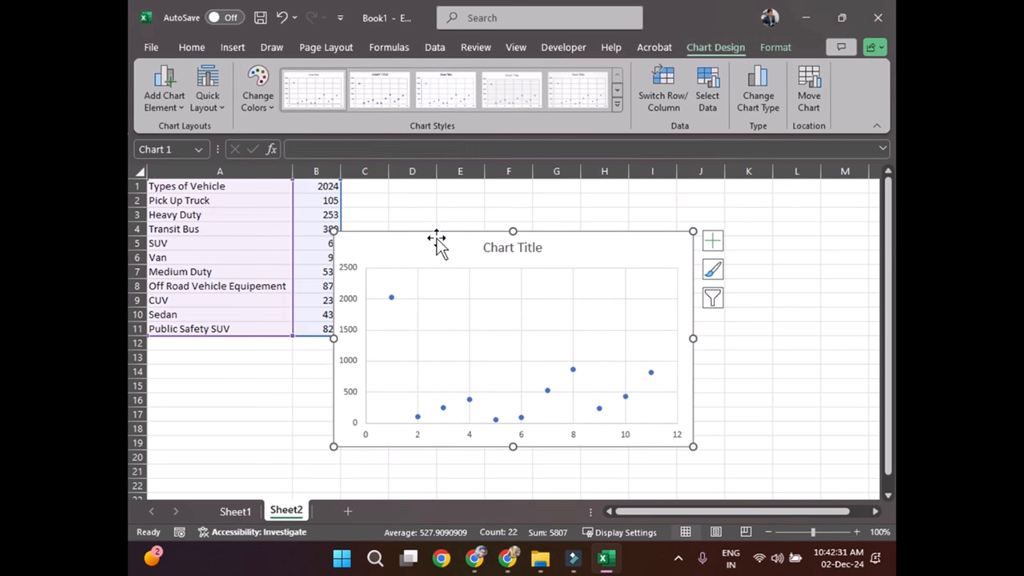
Step: Move the scatter chart clear of the table to start in column D, and inspect its plotted points
{"action": "left_click_drag", "start_coordinate": [444, 235], "coordinate": [518, 217]}
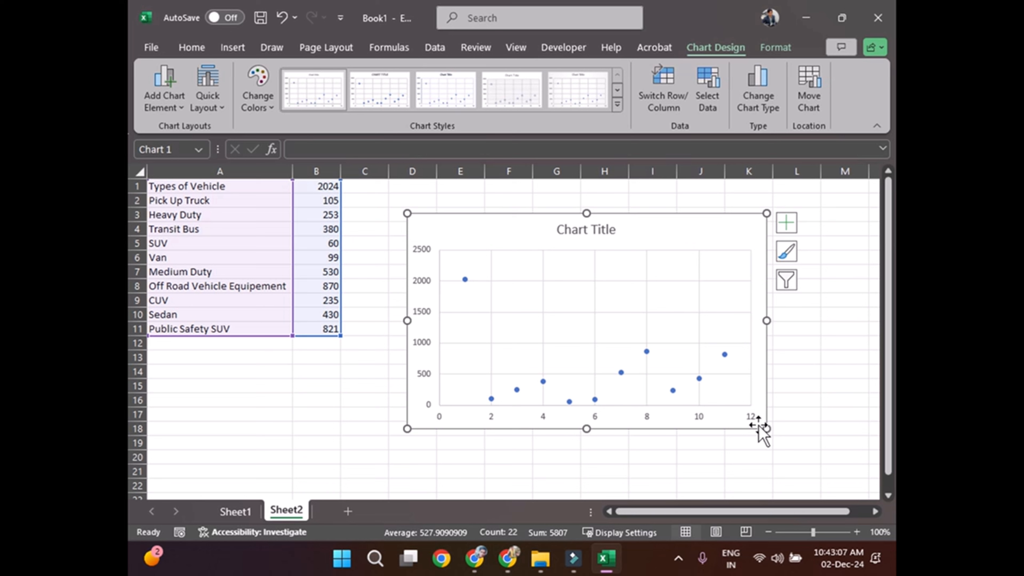
{"action": "mouse_move", "coordinate": [494, 402]}
{"action": "mouse_move", "coordinate": [465, 282]}
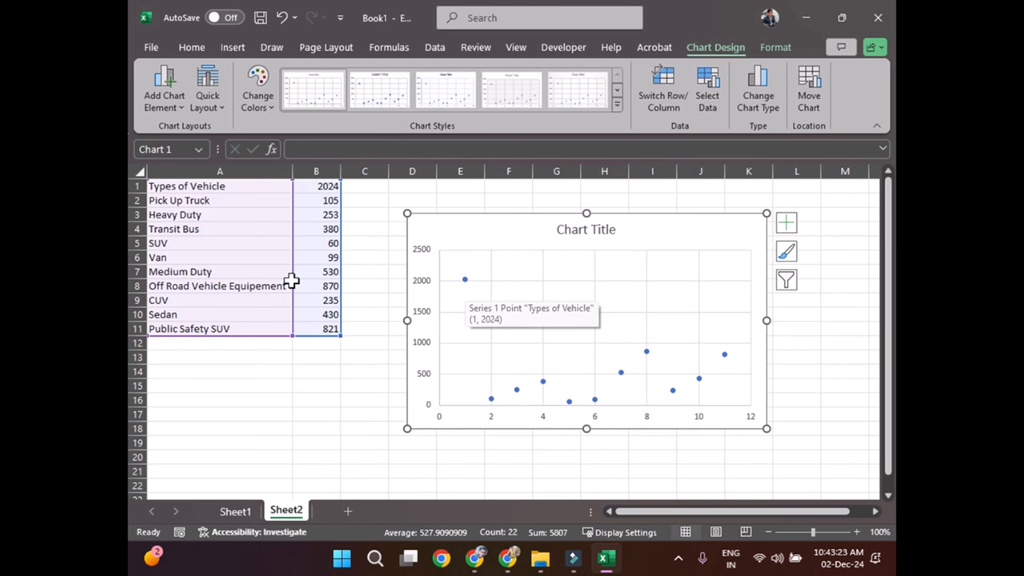
{"action": "scroll", "coordinate": [258, 279], "scroll_direction": "up", "scroll_amount": 3}
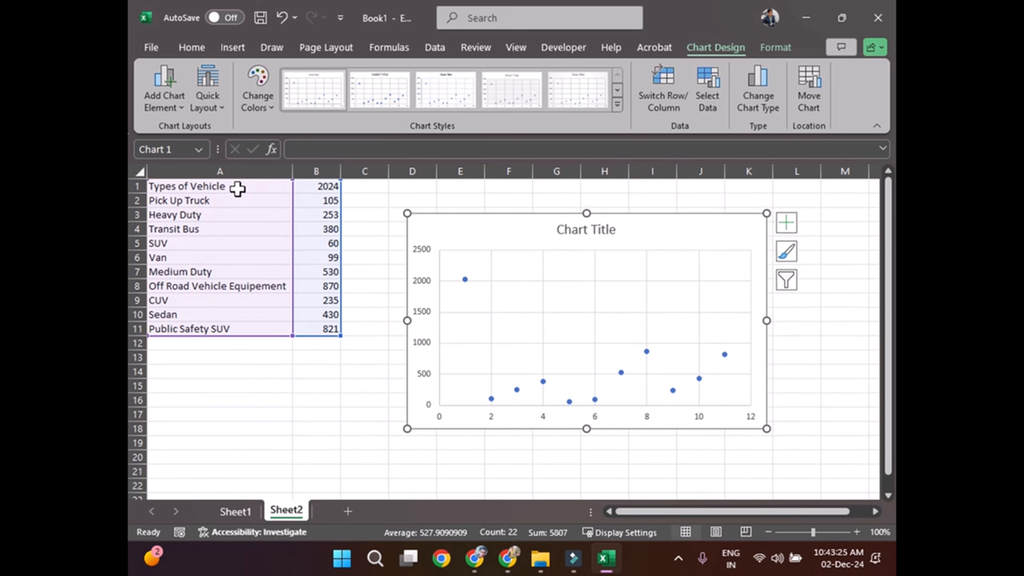
Step: Try the header "Year 2024" in B1, check its effect on the scatter chart, and undo the header change
{"action": "left_click", "coordinate": [237, 188]}
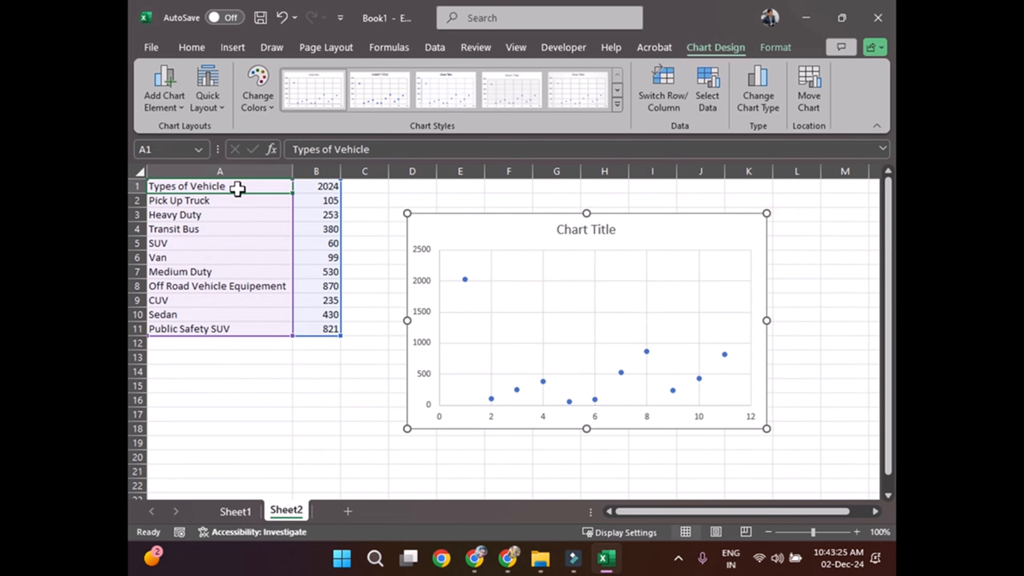
{"action": "left_click", "coordinate": [321, 186]}
{"action": "double_click", "coordinate": [316, 186]}
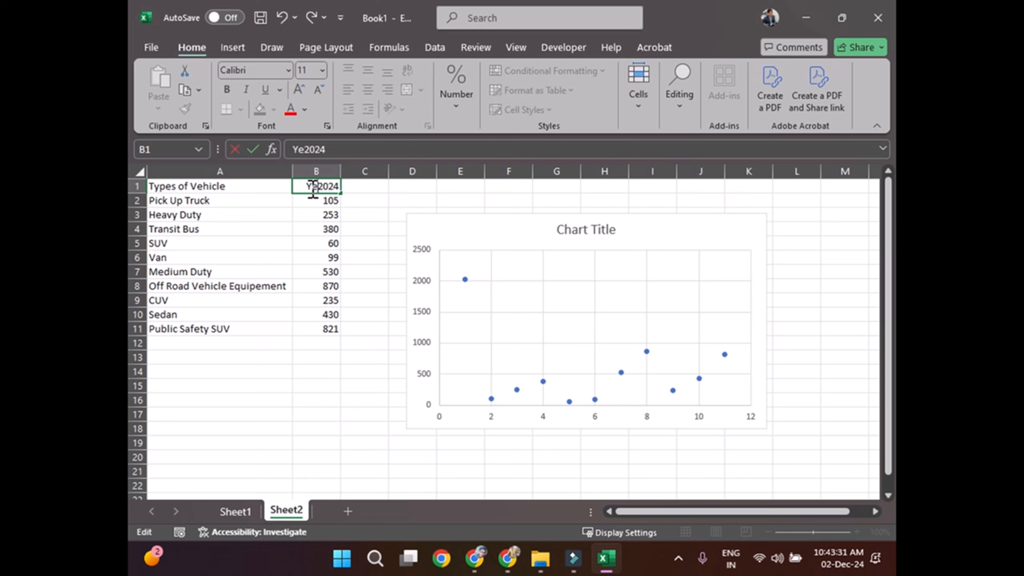
{"action": "key", "text": "Return"}
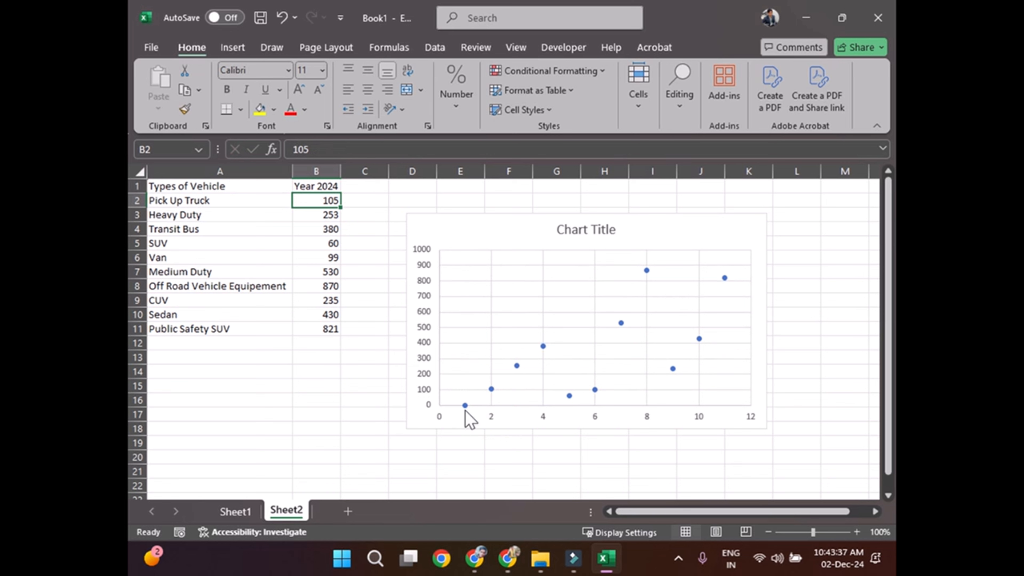
{"action": "mouse_move", "coordinate": [466, 409]}
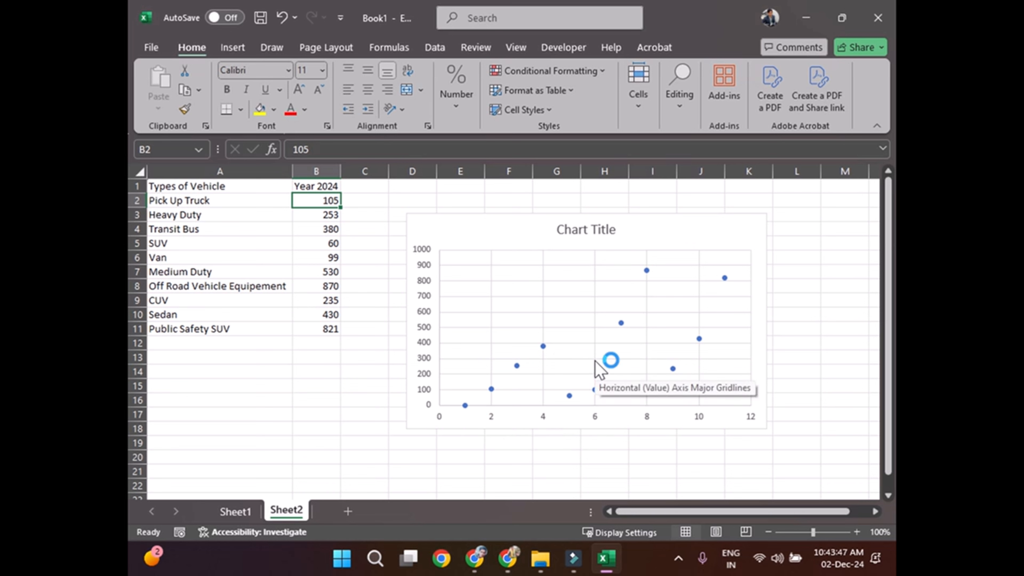
{"action": "key", "text": "ctrl+z"}
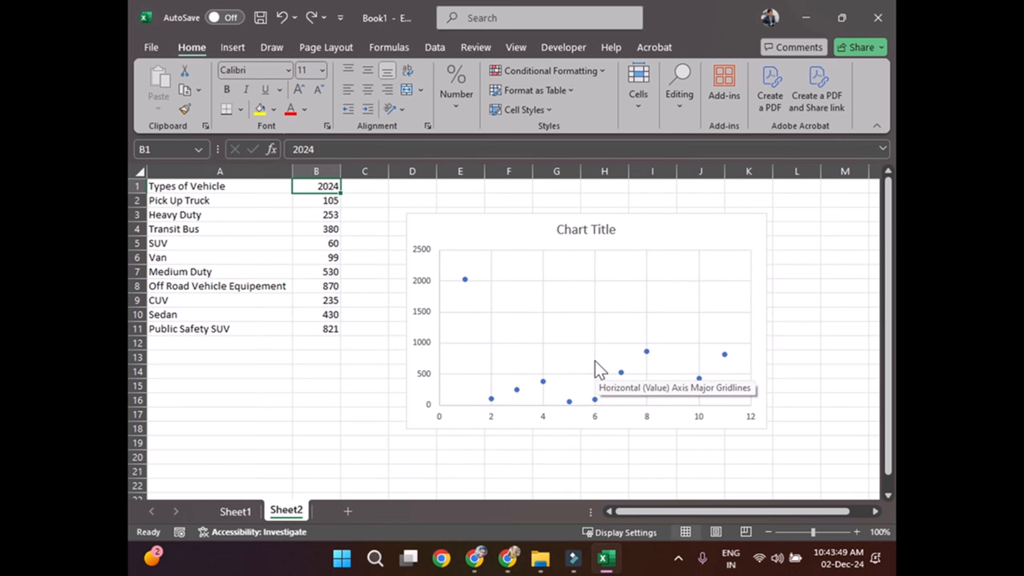
Step: Set the scatter chart's data range to A2:B11 on Sheet2, leaving out the header row
{"action": "left_click", "coordinate": [742, 234]}
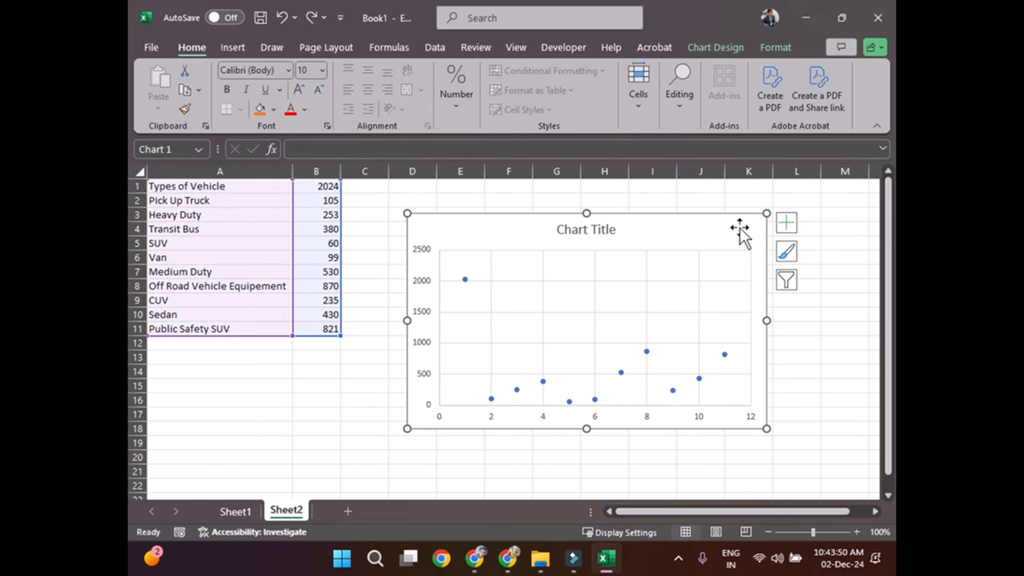
{"action": "left_click", "coordinate": [712, 47]}
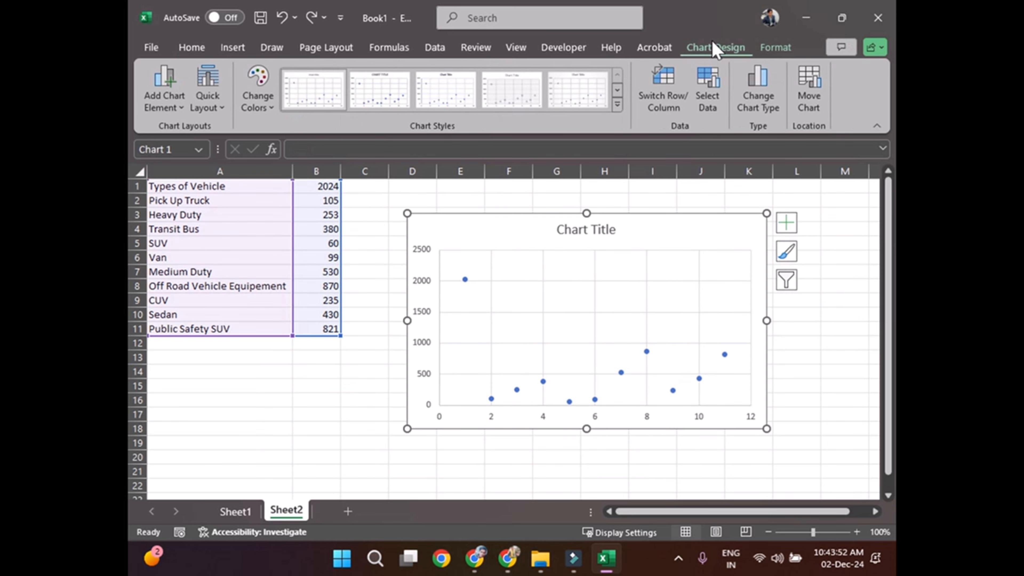
{"action": "left_click", "coordinate": [711, 89]}
{"action": "left_click_drag", "start_coordinate": [178, 201], "coordinate": [318, 329]}
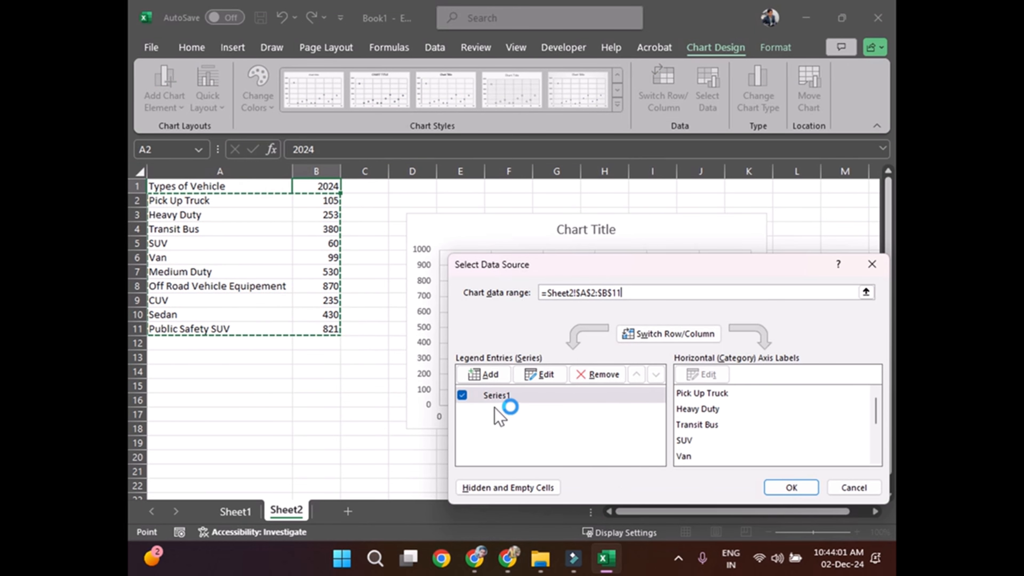
{"action": "left_click", "coordinate": [515, 398]}
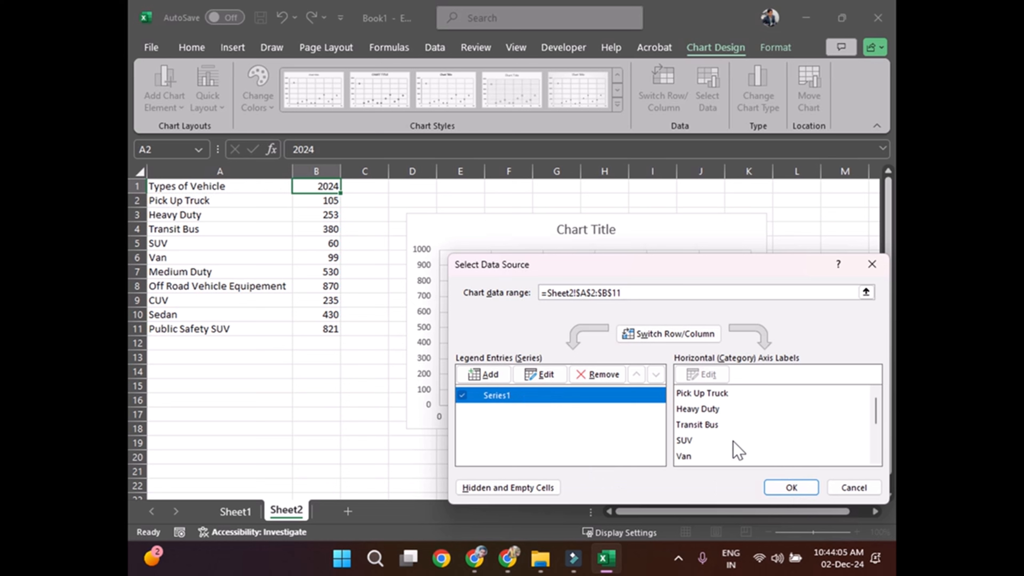
{"action": "left_click", "coordinate": [783, 488]}
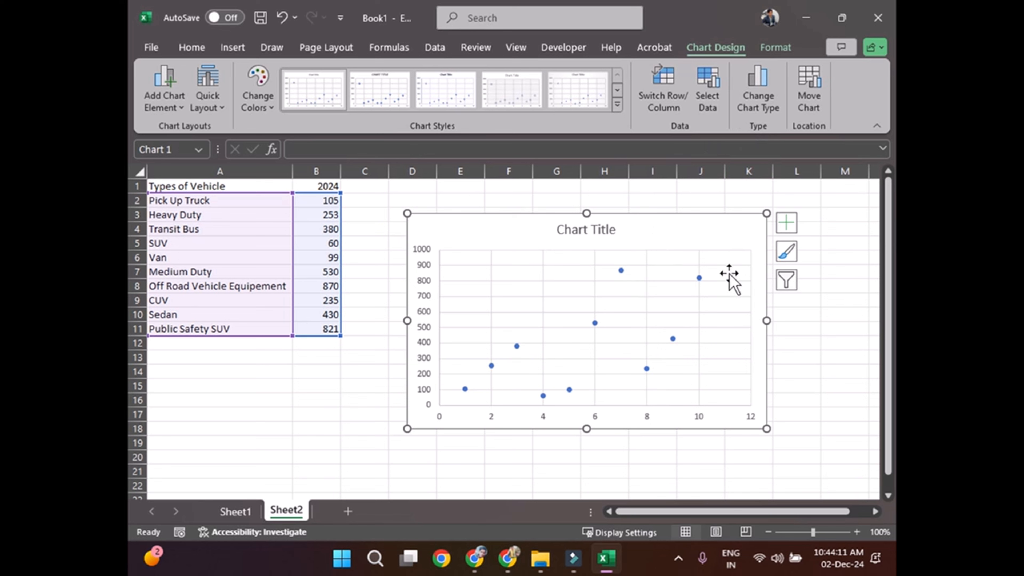
Step: Review the vehicle names listed as horizontal axis labels in the chart's data source, and close it without changes
{"action": "left_click", "coordinate": [708, 99]}
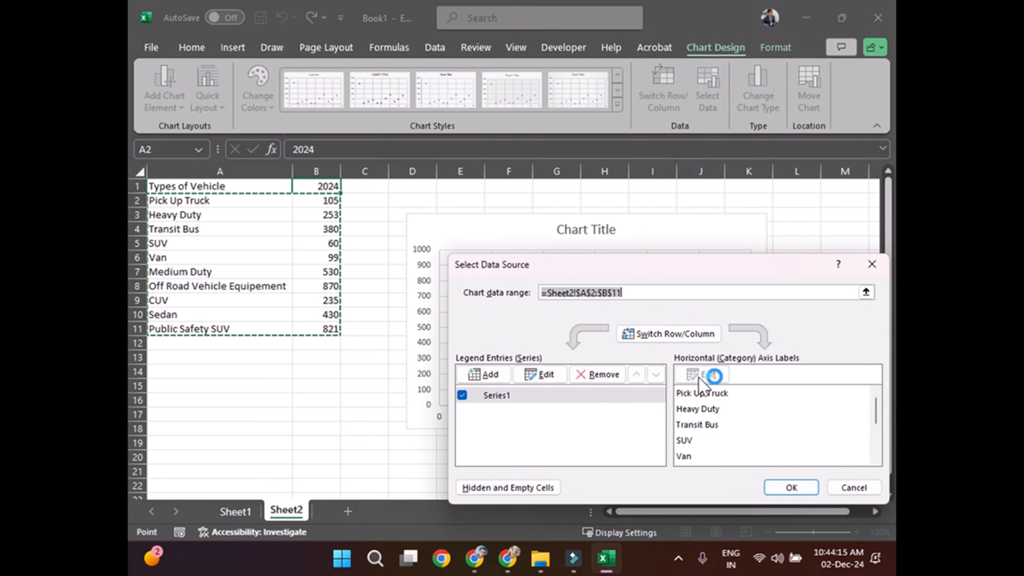
{"action": "left_click", "coordinate": [699, 393]}
{"action": "left_click", "coordinate": [698, 408]}
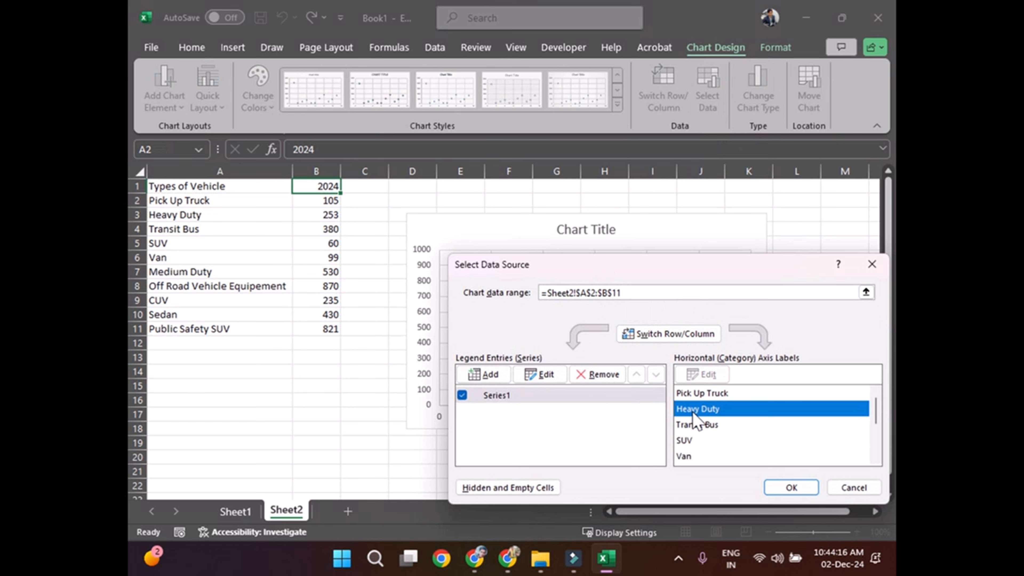
{"action": "left_click", "coordinate": [684, 456]}
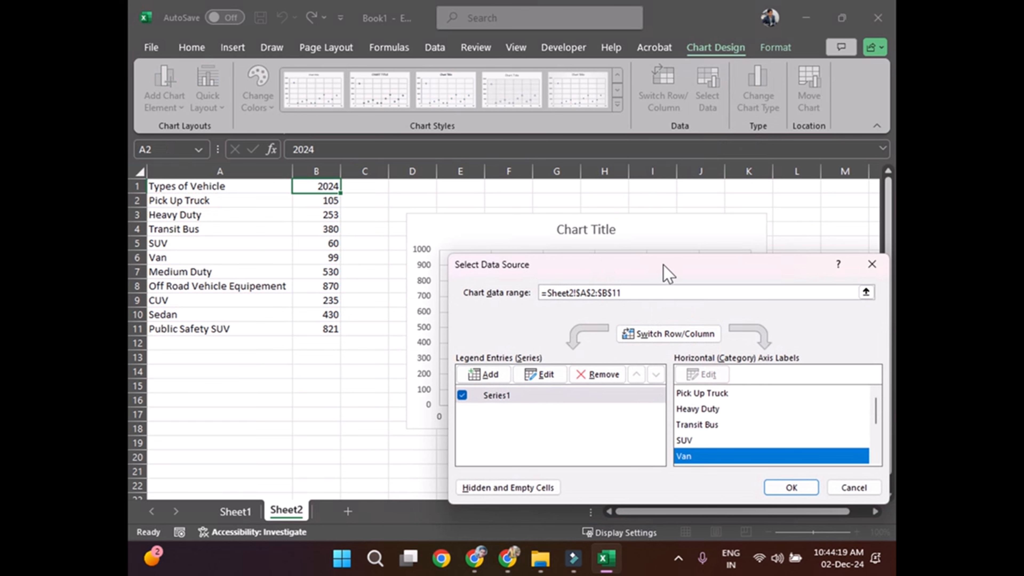
{"action": "left_click_drag", "start_coordinate": [667, 272], "coordinate": [563, 275]}
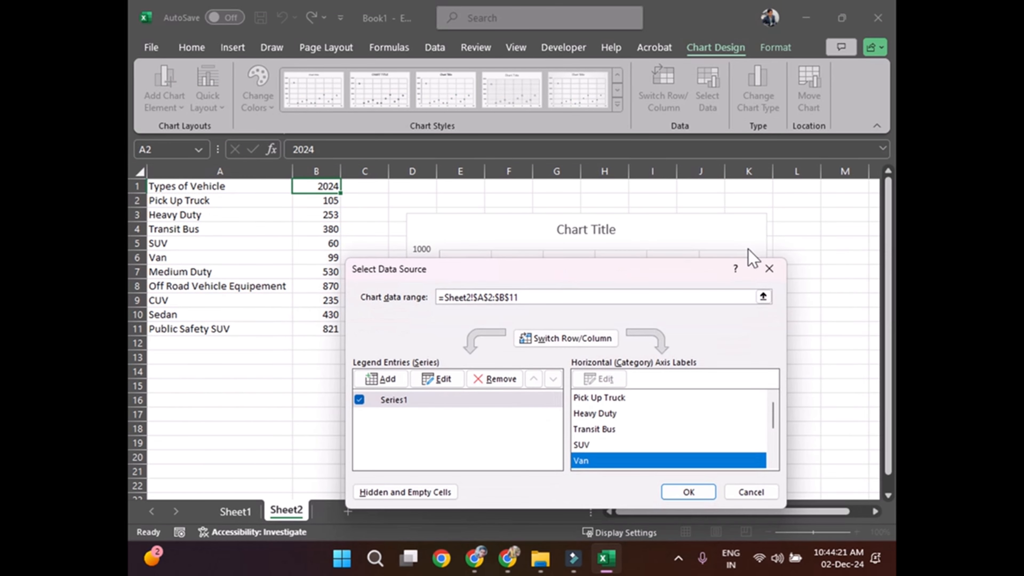
{"action": "left_click", "coordinate": [767, 270]}
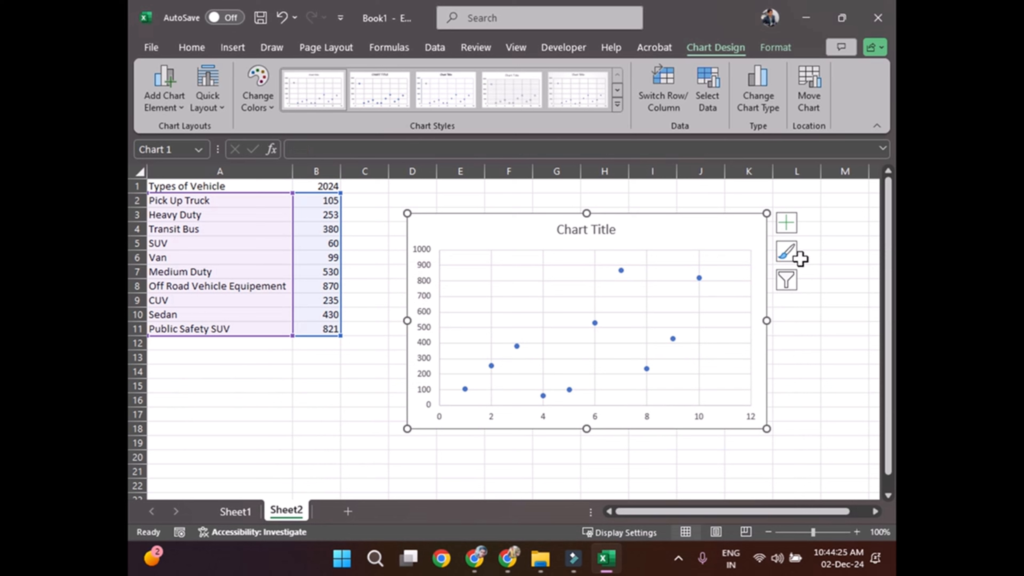
Step: Add a legend to the scatter chart and inspect the Pick Up Truck point
{"action": "left_click", "coordinate": [788, 223]}
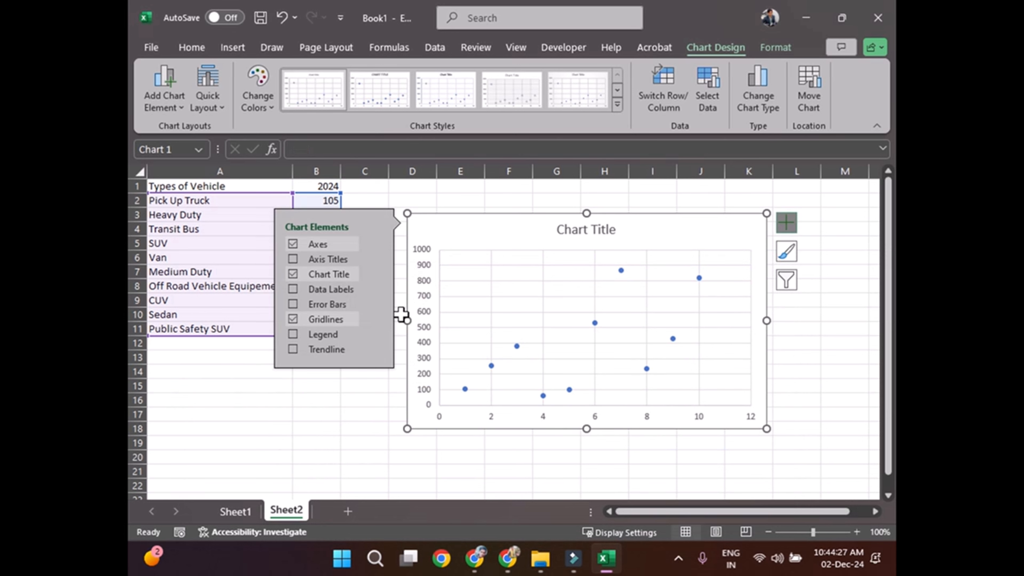
{"action": "left_click", "coordinate": [293, 334]}
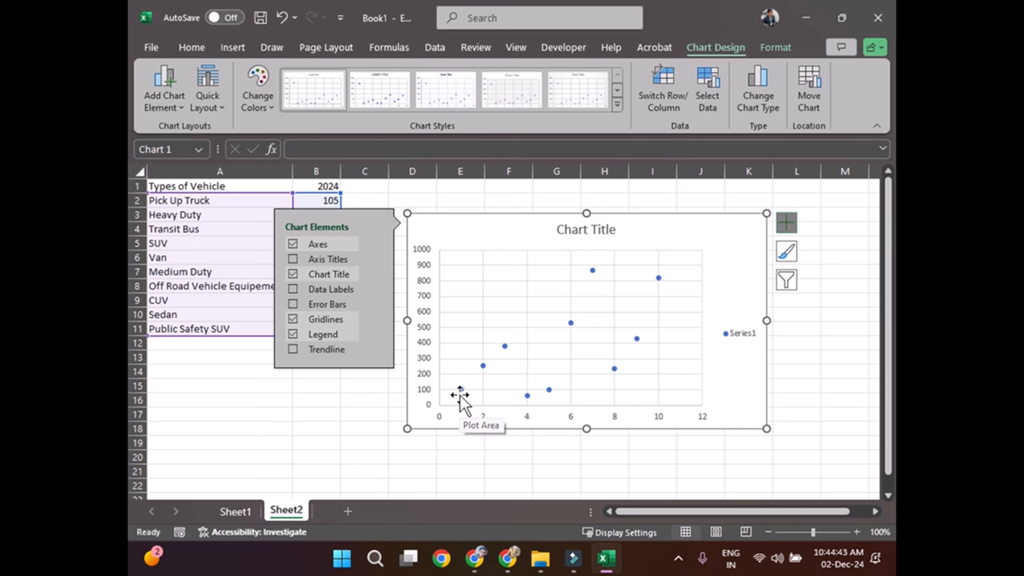
{"action": "mouse_move", "coordinate": [461, 389]}
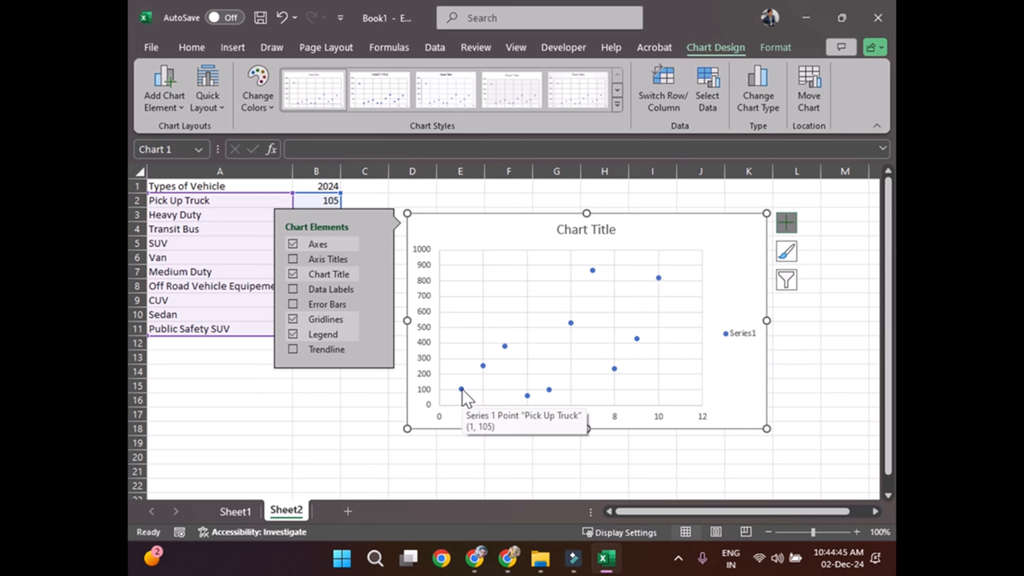
{"action": "left_click", "coordinate": [449, 279]}
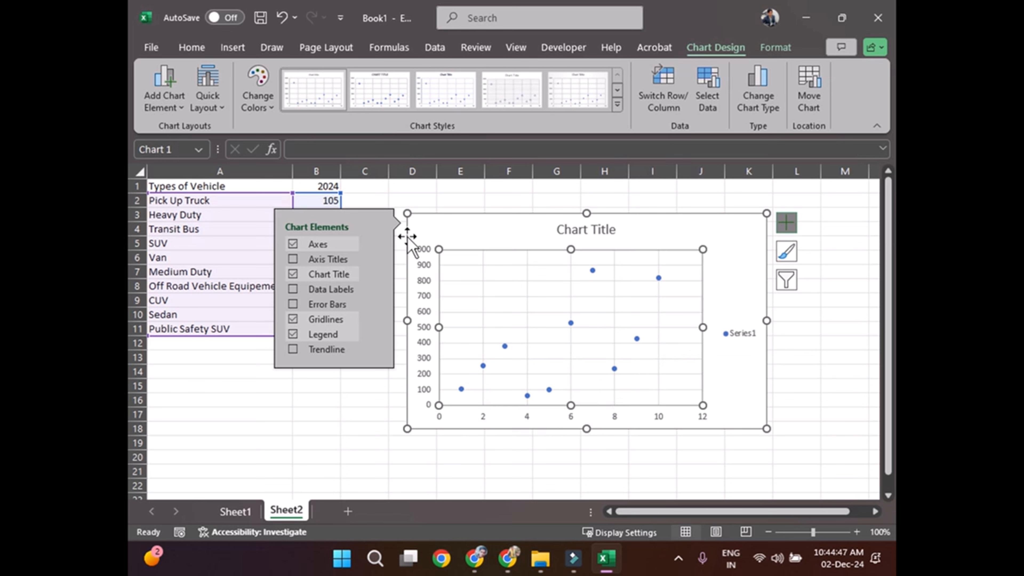
{"action": "left_click", "coordinate": [787, 226]}
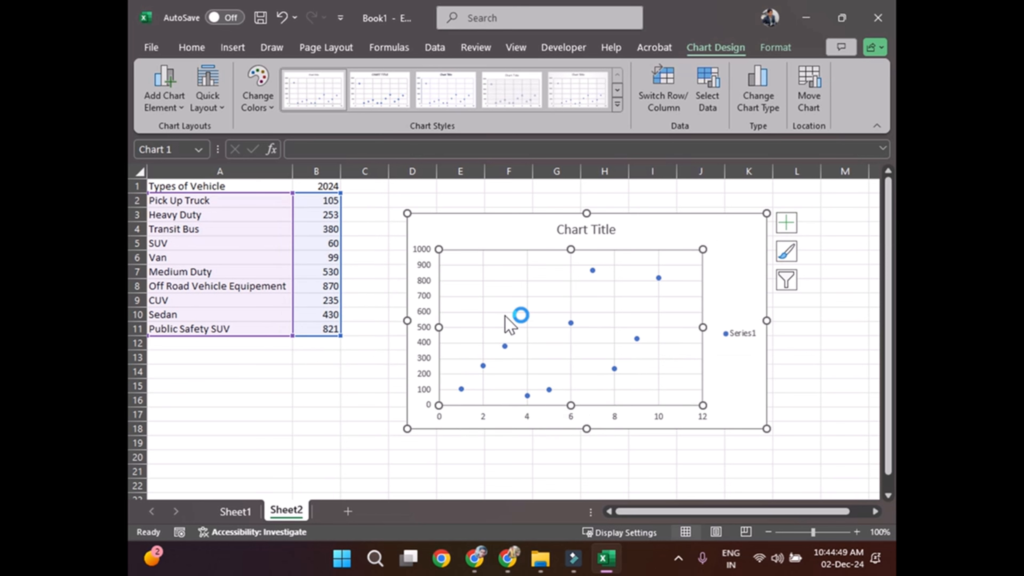
{"action": "left_click", "coordinate": [364, 385]}
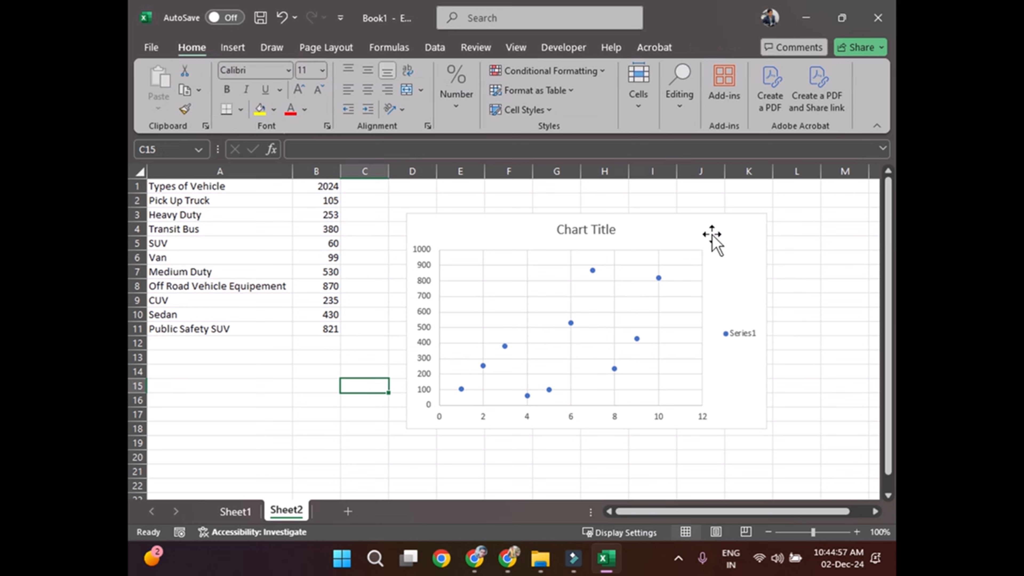
Step: Change the chart type to Scatter with Smooth Lines and Markers
{"action": "left_click", "coordinate": [630, 236]}
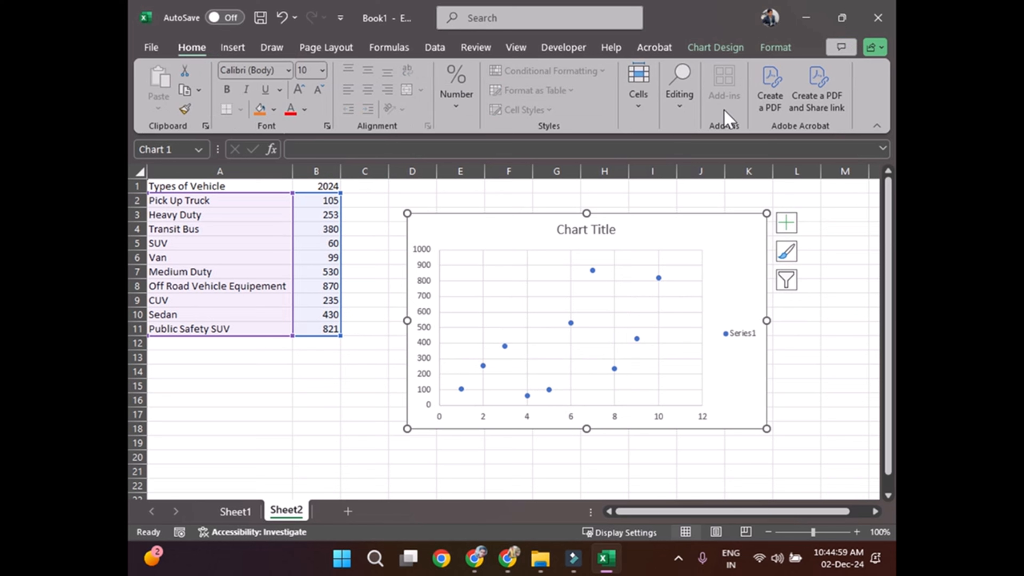
{"action": "left_click", "coordinate": [716, 56]}
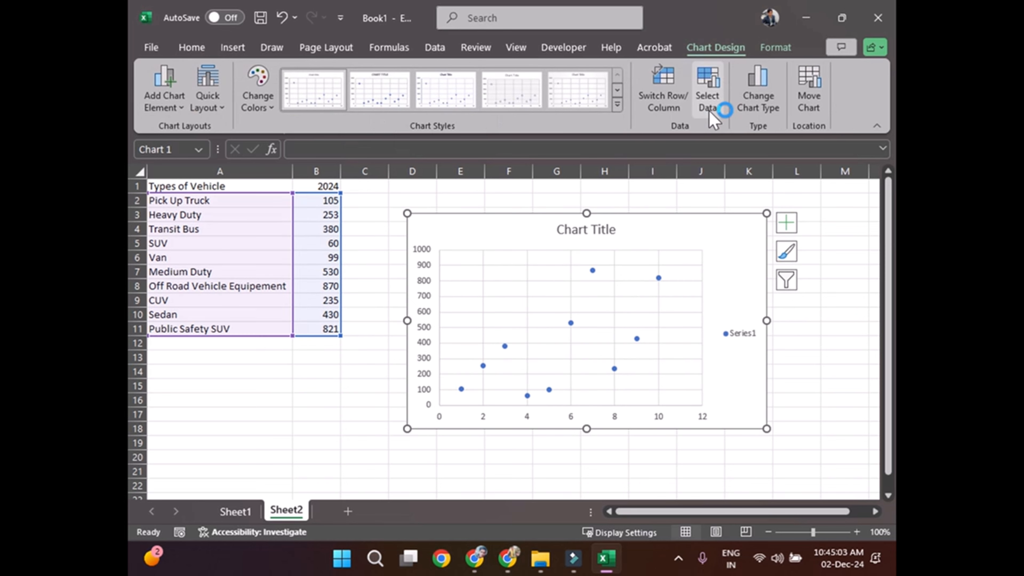
{"action": "left_click", "coordinate": [751, 108]}
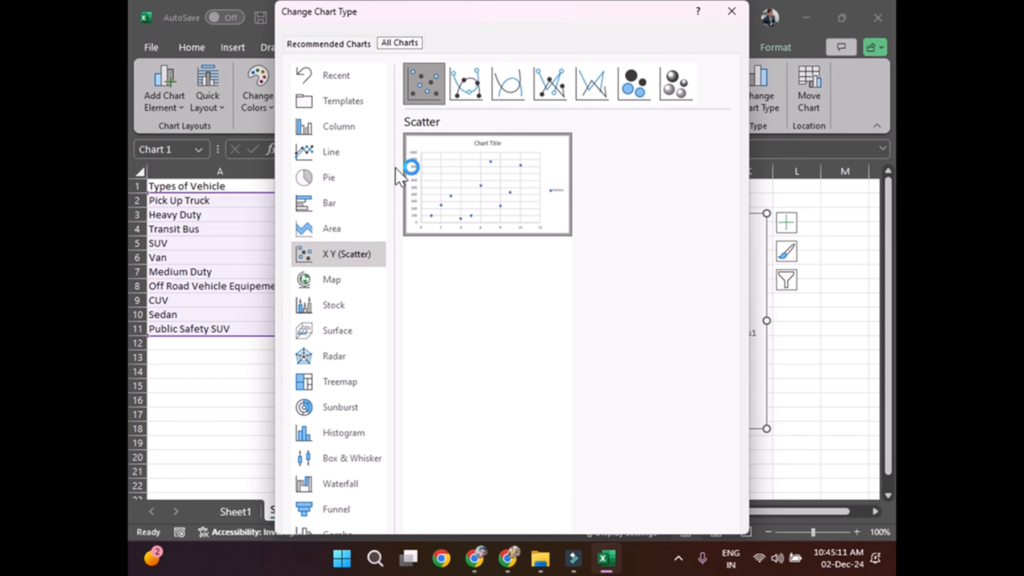
{"action": "left_click", "coordinate": [469, 95]}
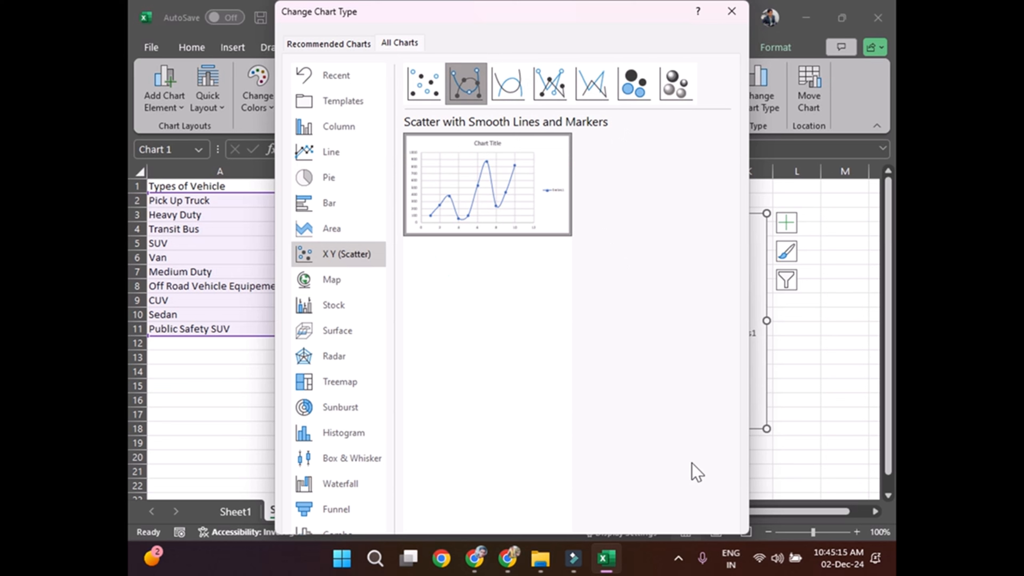
{"action": "double_click", "coordinate": [503, 177]}
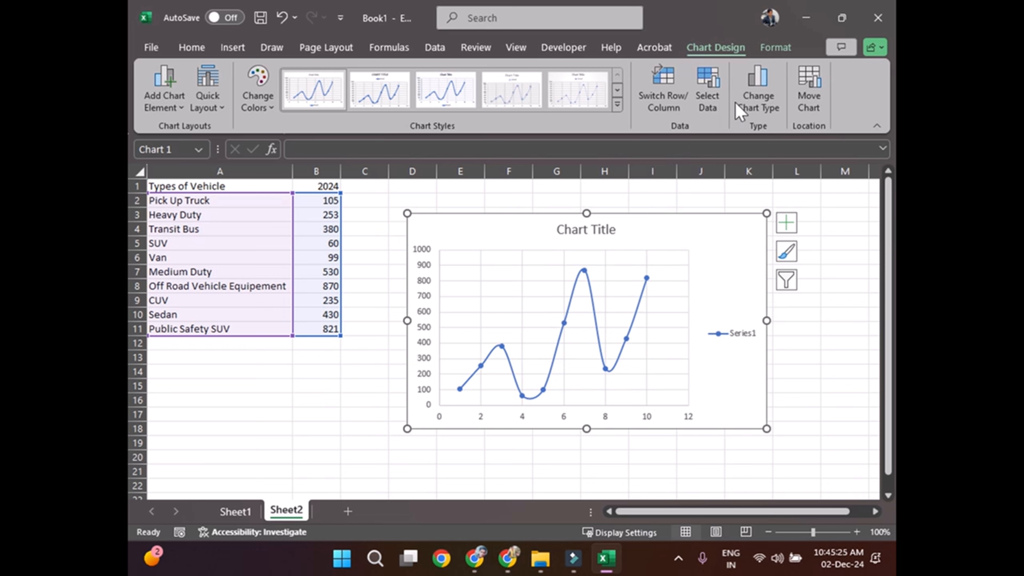
Step: Change the chart type to Scatter with Smooth Lines, without markers
{"action": "left_click", "coordinate": [756, 101]}
{"action": "mouse_move", "coordinate": [514, 197]}
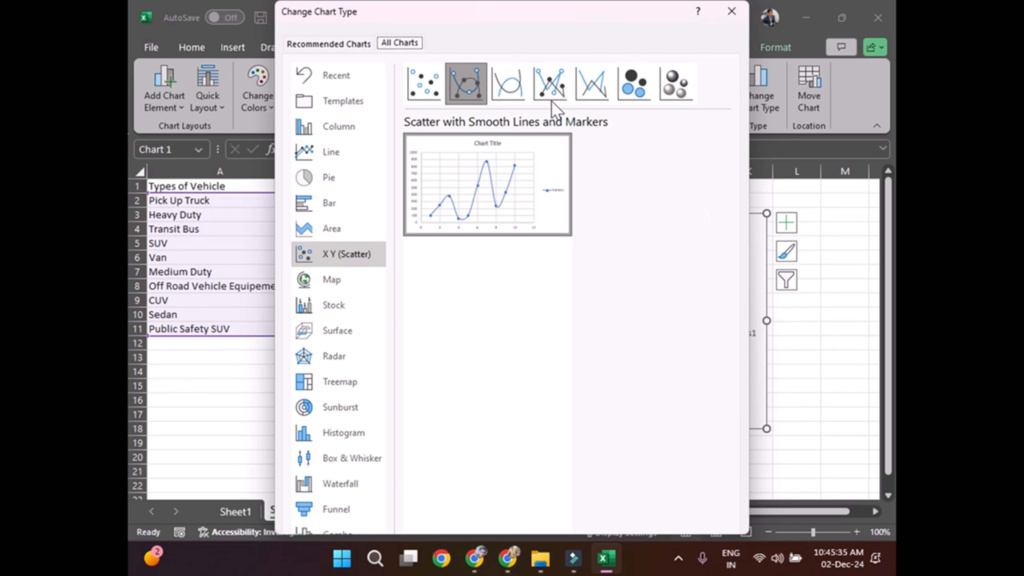
{"action": "left_click", "coordinate": [514, 89]}
{"action": "double_click", "coordinate": [514, 89]}
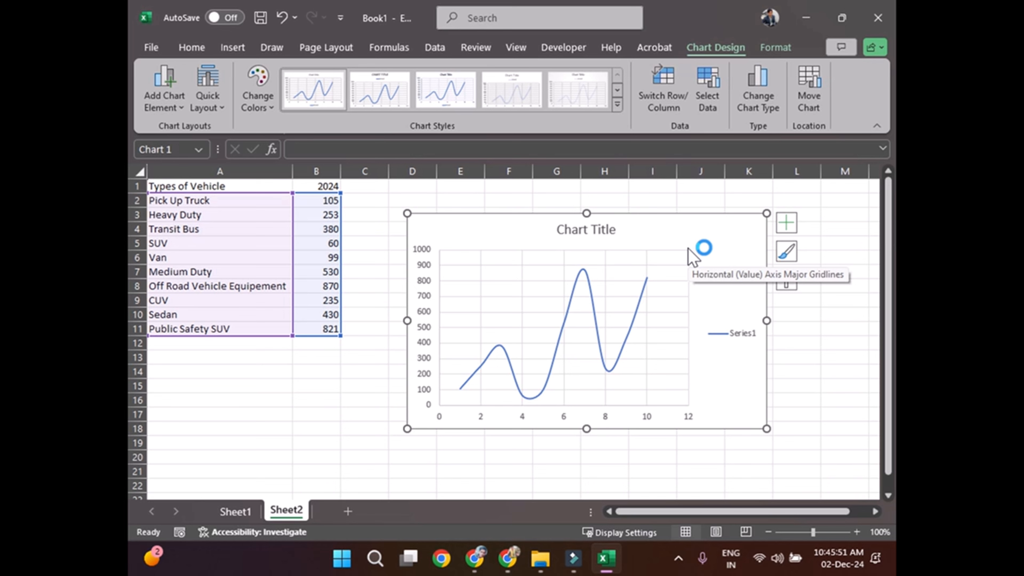
Step: Preview the straight-line and Bubble scatter variants, and change the chart type to 3-D Bubble
{"action": "left_click", "coordinate": [768, 104]}
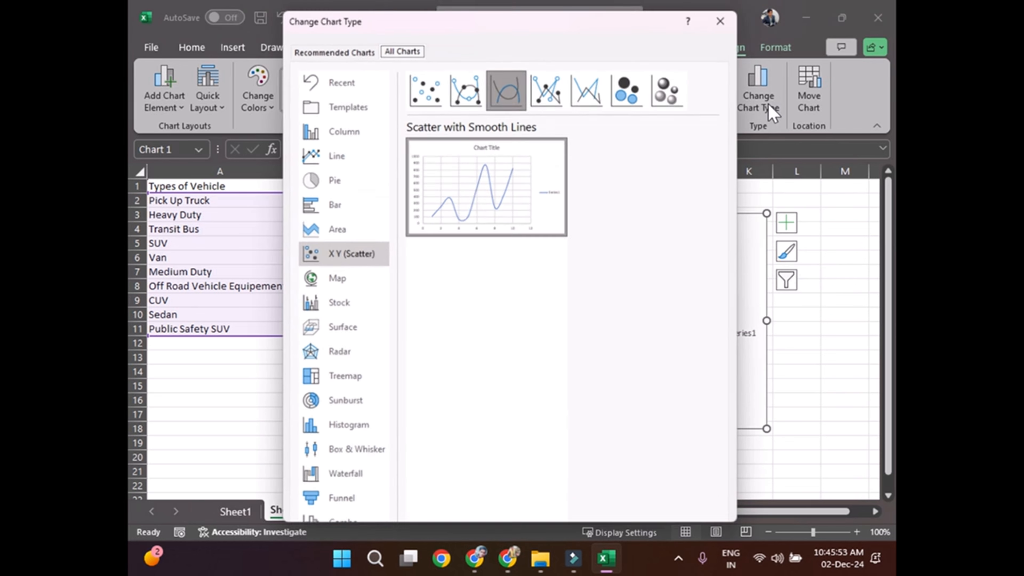
{"action": "left_click", "coordinate": [549, 93]}
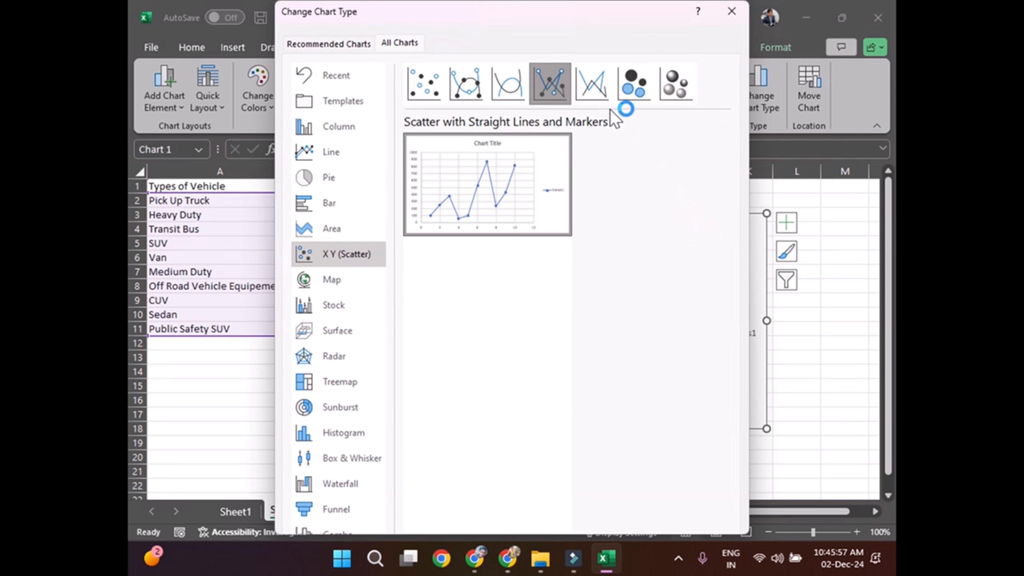
{"action": "left_click", "coordinate": [599, 104]}
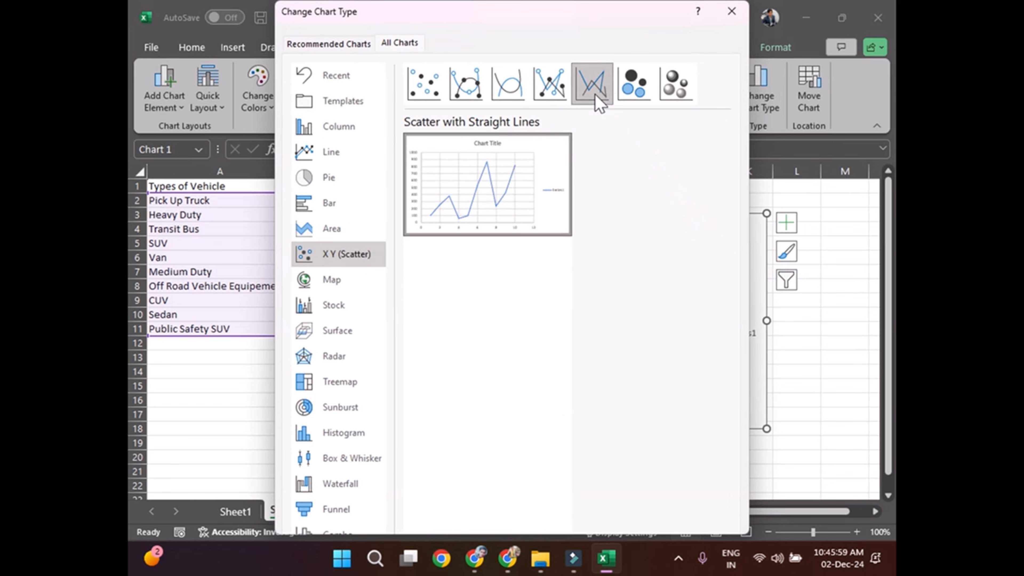
{"action": "left_click", "coordinate": [651, 90]}
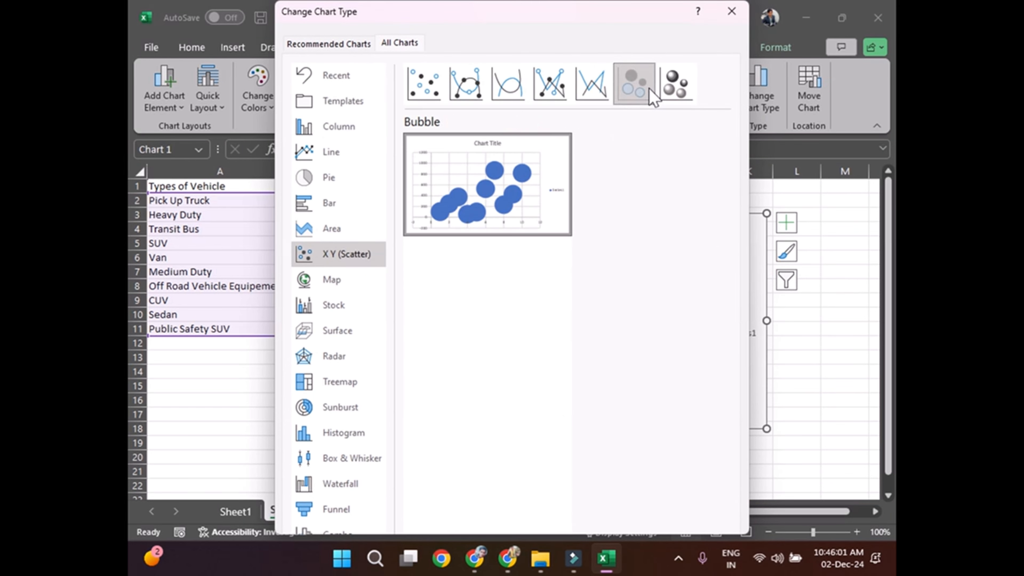
{"action": "left_click", "coordinate": [681, 92]}
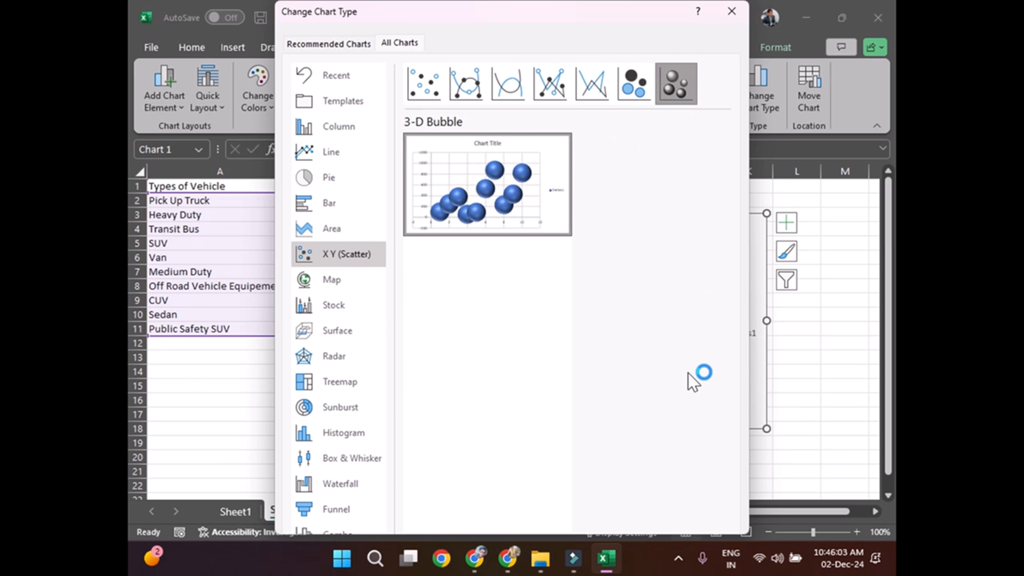
{"action": "double_click", "coordinate": [498, 204]}
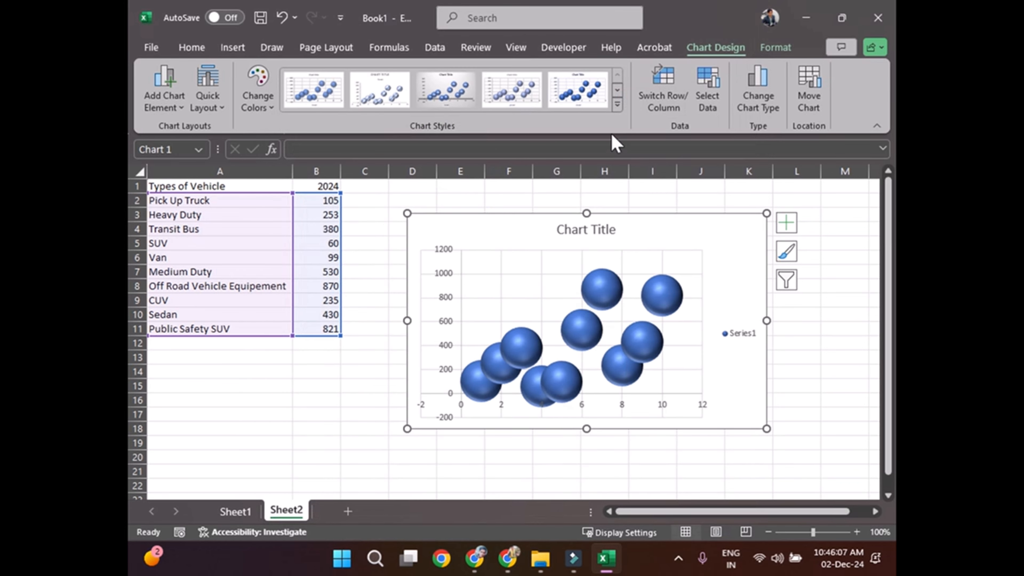
Step: Apply the dark Style 7 to the bubble chart and show data labels on its bubbles
{"action": "left_click", "coordinate": [617, 106]}
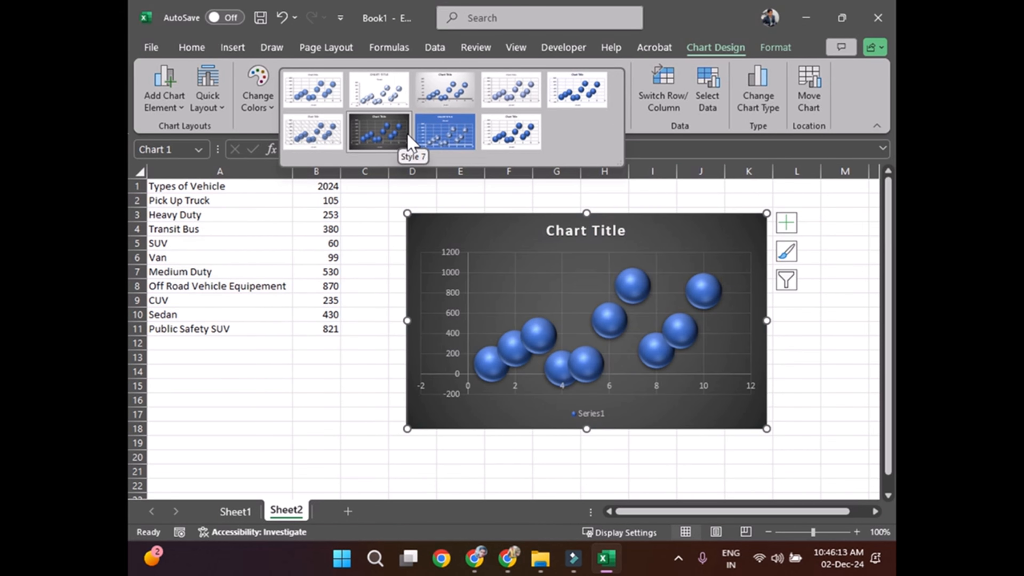
{"action": "left_click", "coordinate": [390, 146]}
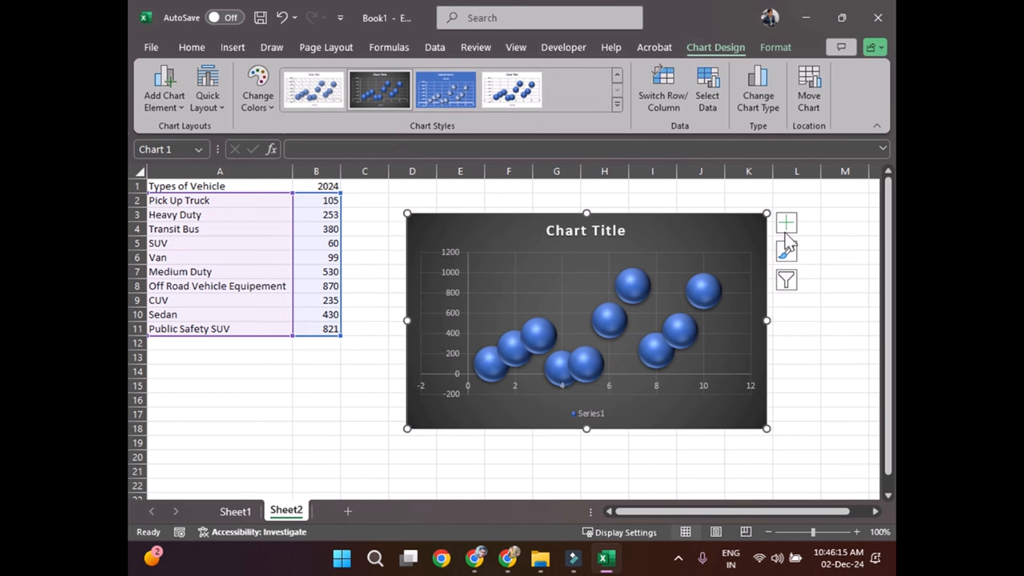
{"action": "left_click", "coordinate": [785, 228]}
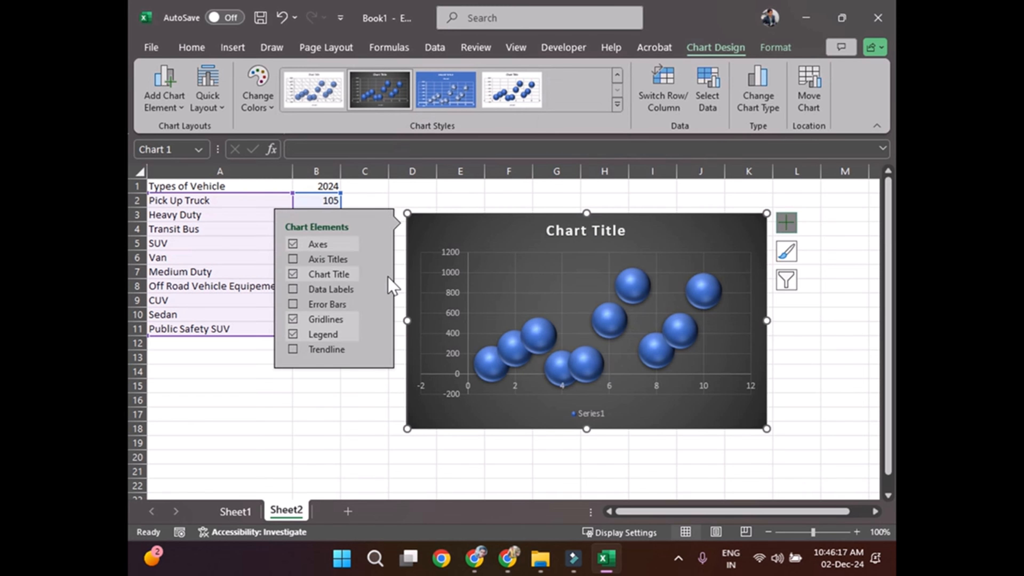
{"action": "left_click", "coordinate": [293, 289]}
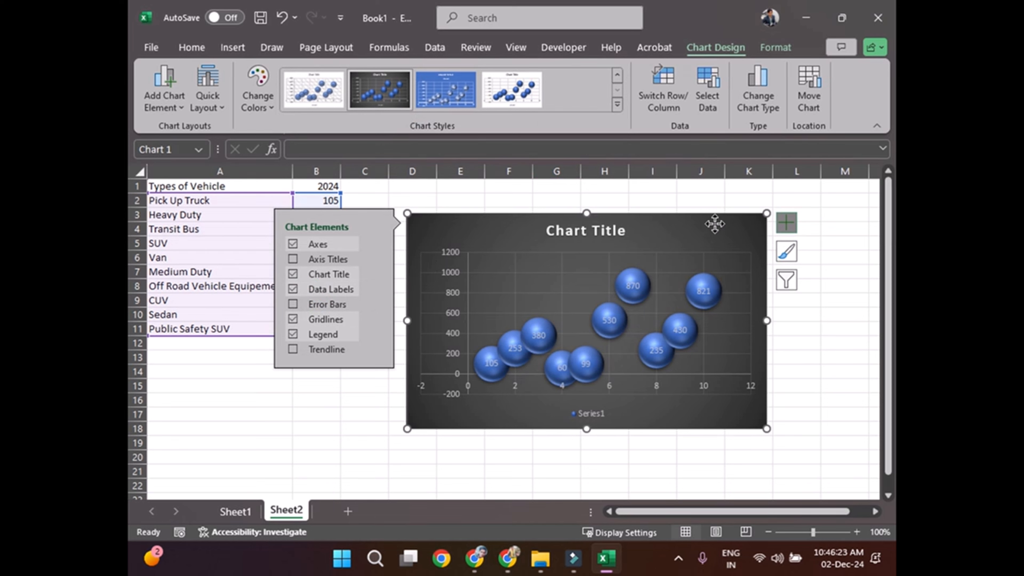
Step: Retitle the bubble chart "Types of Vehicle in 2024" and close the title formatting options
{"action": "double_click", "coordinate": [587, 230]}
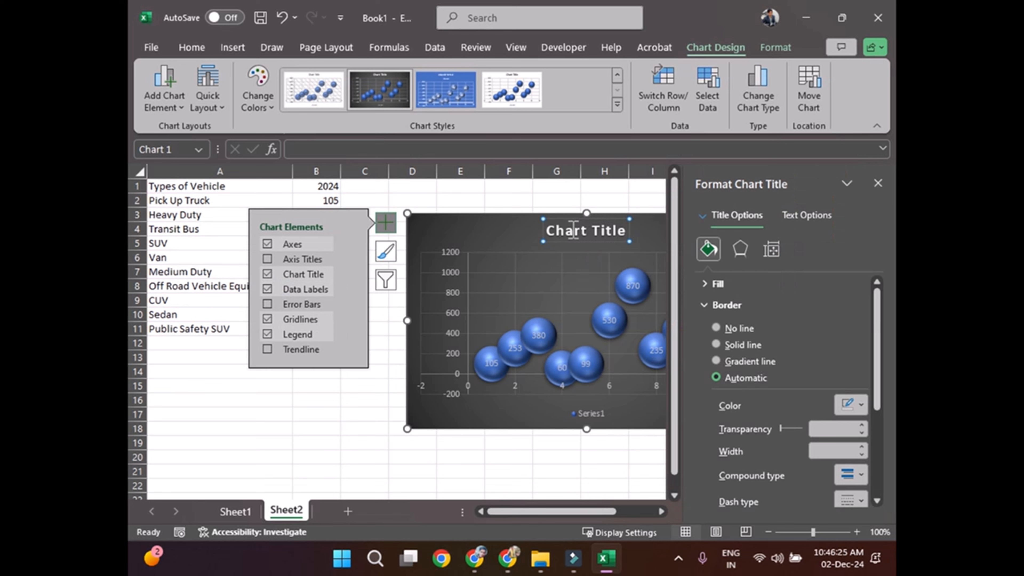
{"action": "double_click", "coordinate": [582, 230]}
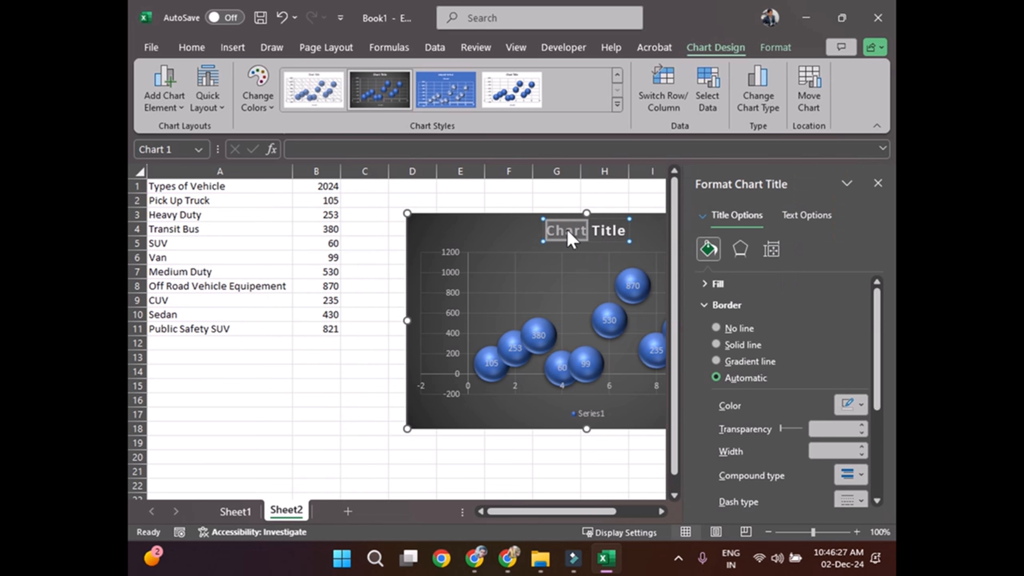
{"action": "triple_click", "coordinate": [567, 229]}
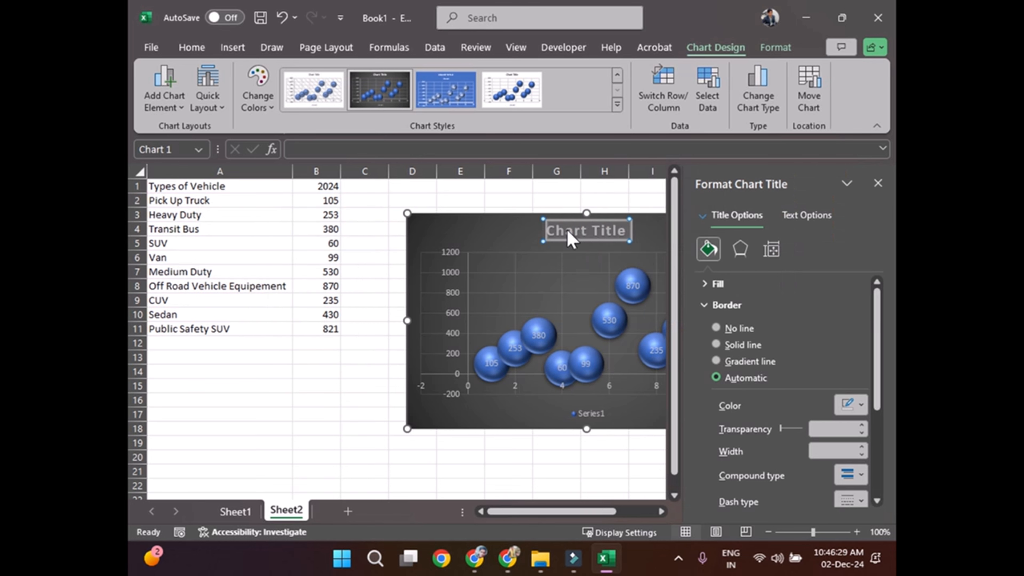
{"action": "type", "text": "Types"}
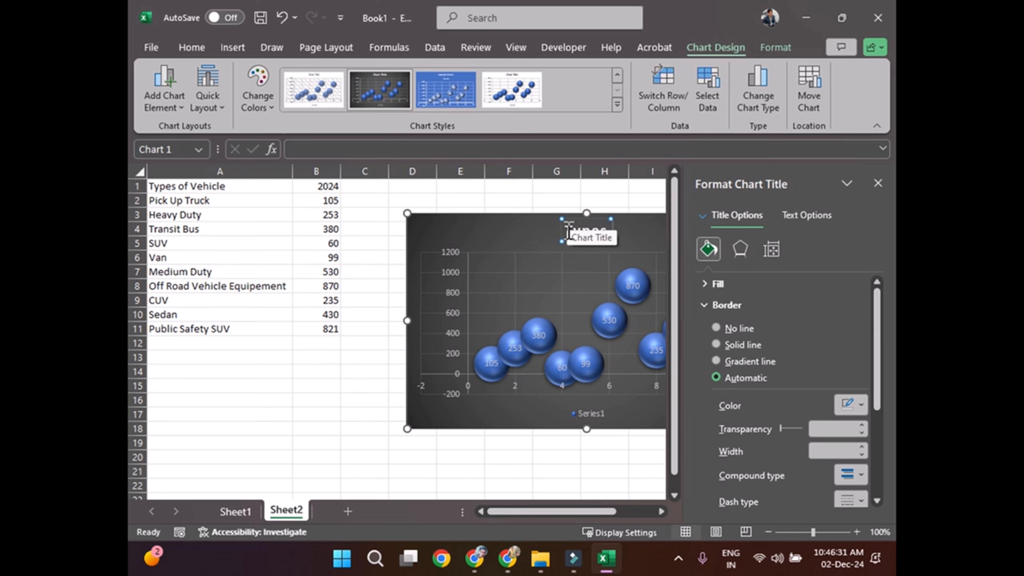
{"action": "type", "text": " of Vehicle"}
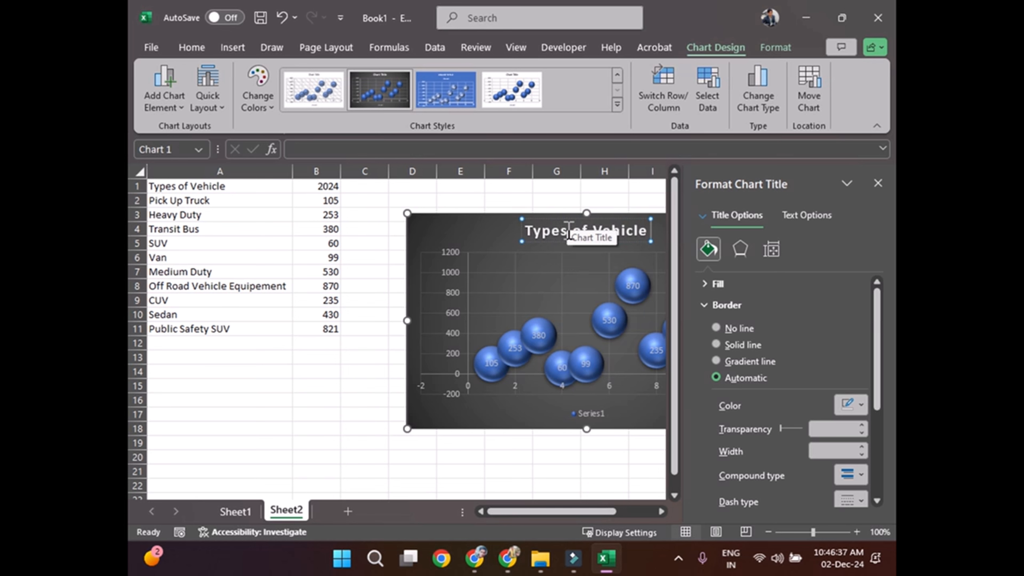
{"action": "type", "text": " in 2024"}
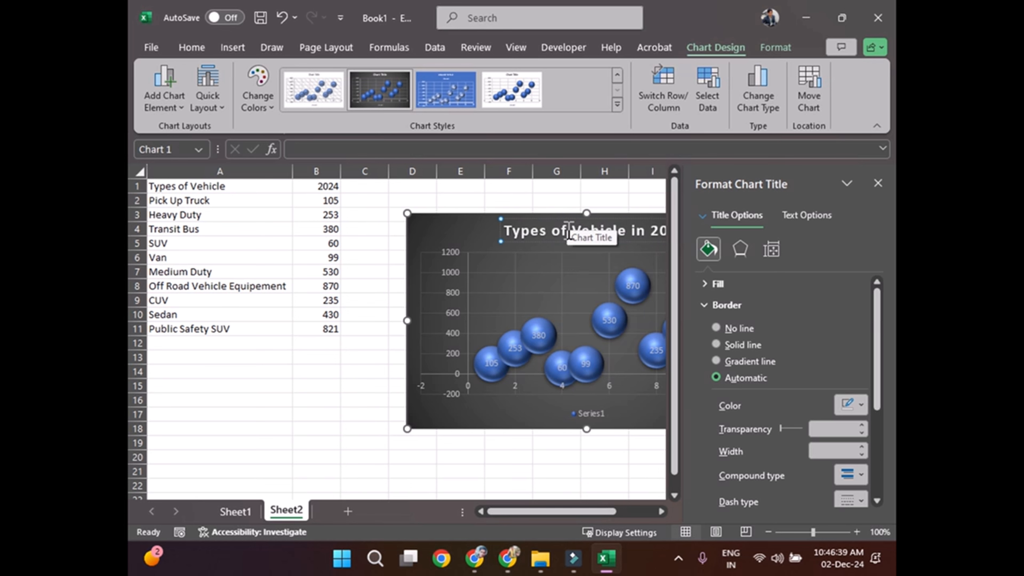
{"action": "left_click", "coordinate": [878, 184]}
{"action": "left_click", "coordinate": [813, 270]}
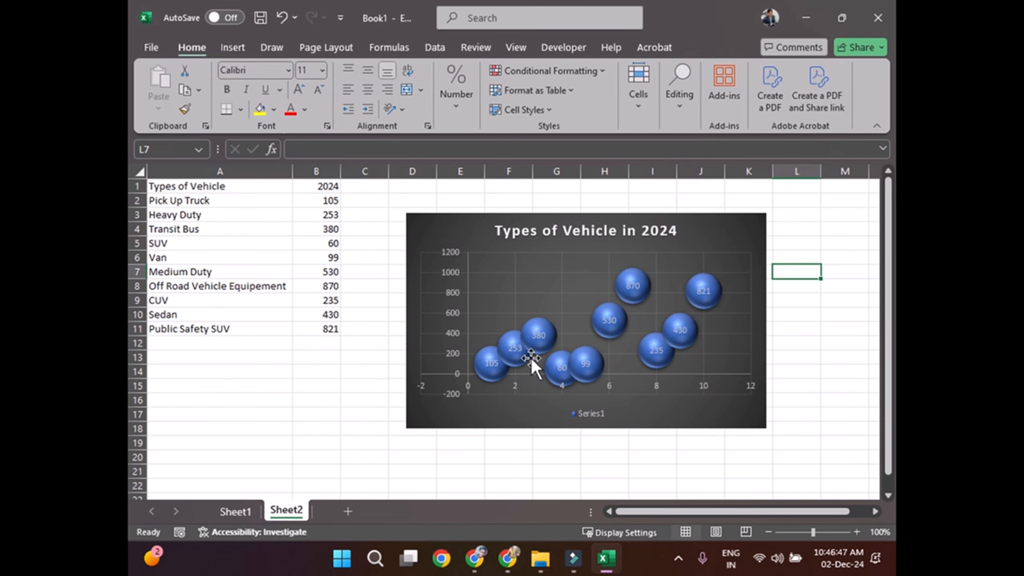
Step: Preview the monochromatic and colorful color palettes on the bubble chart without applying any of them
{"action": "left_click", "coordinate": [759, 226]}
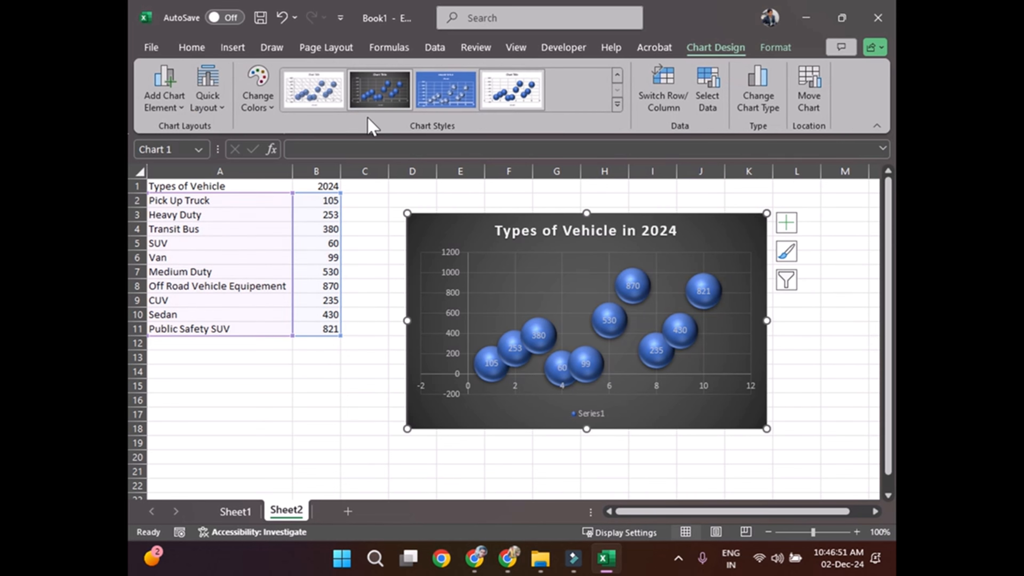
{"action": "left_click", "coordinate": [265, 110]}
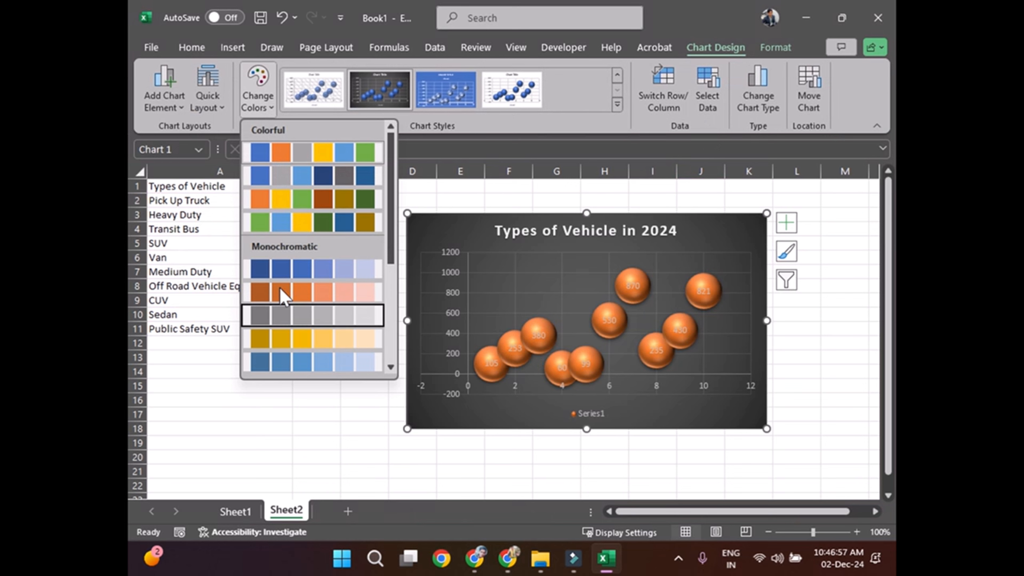
{"action": "key", "text": "Down"}
{"action": "key", "text": "Down"}
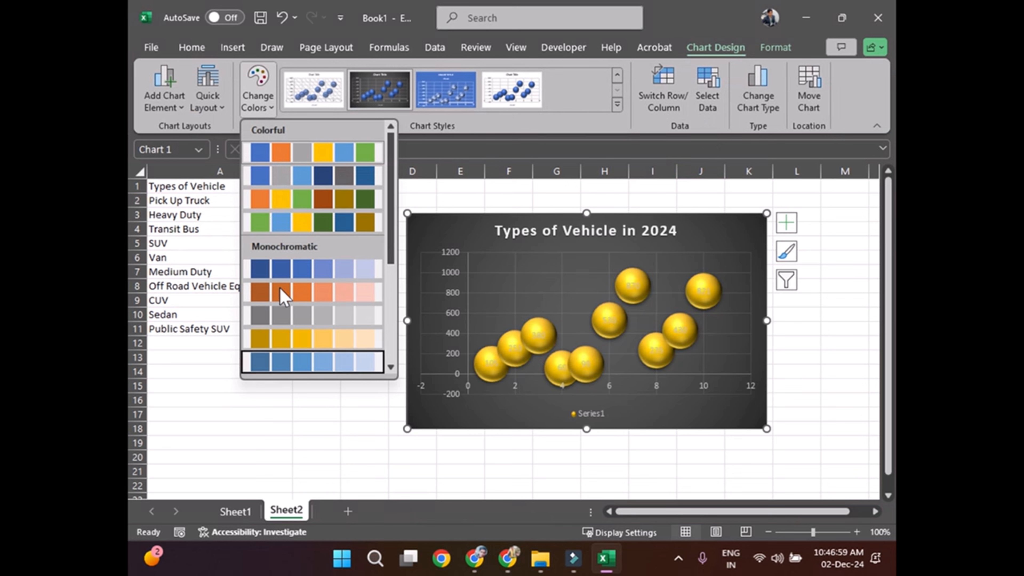
{"action": "key", "text": "Down"}
{"action": "key", "text": "Down"}
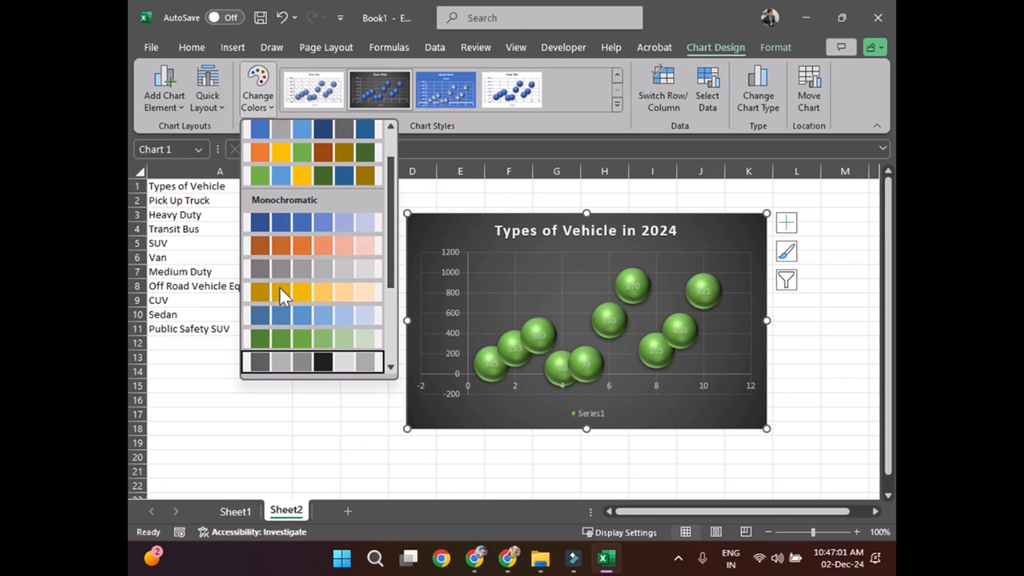
{"action": "key", "text": "Down"}
{"action": "key", "text": "Down"}
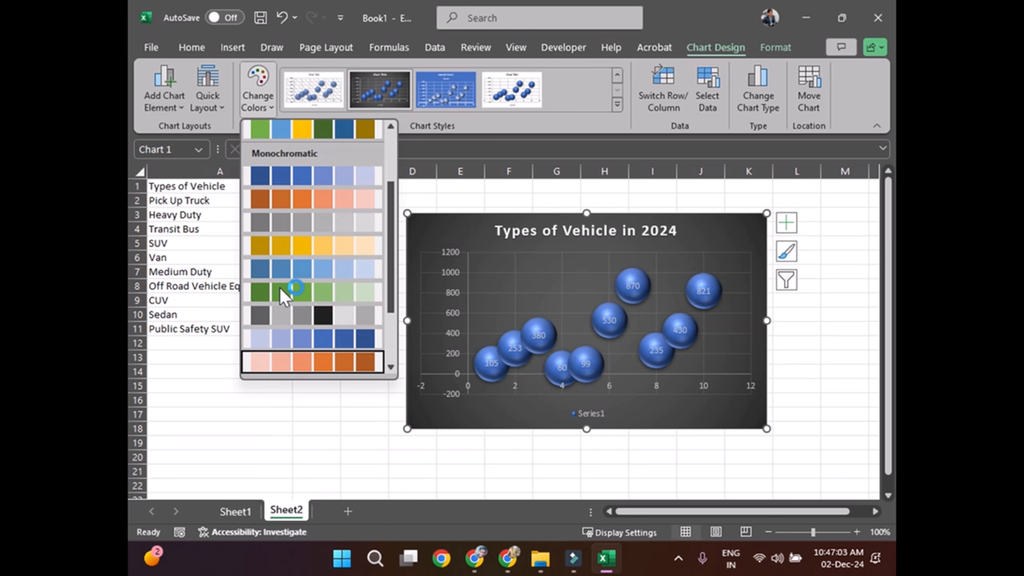
{"action": "key", "text": "Down"}
{"action": "key", "text": "Down"}
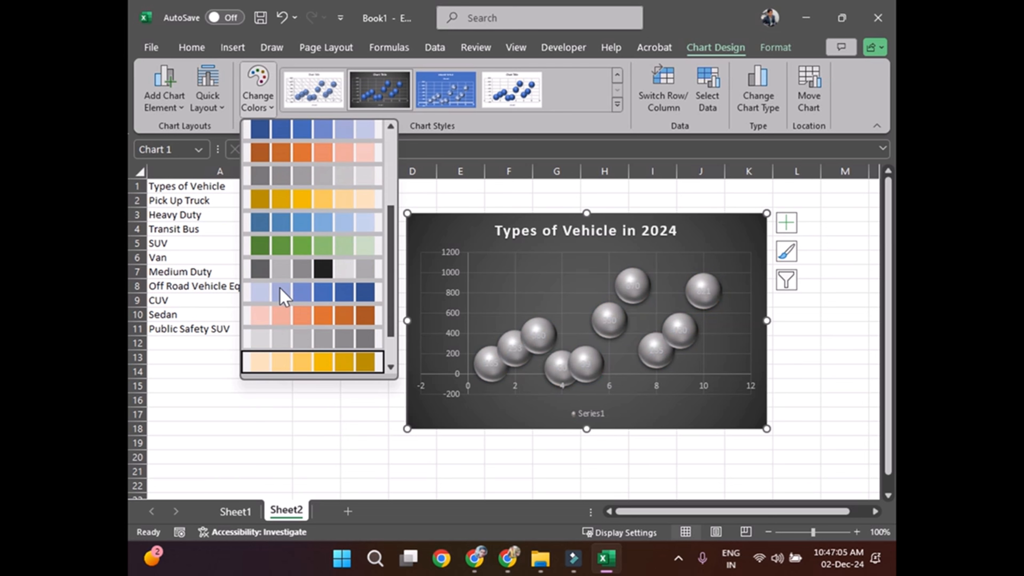
{"action": "key", "text": "Down"}
{"action": "key", "text": "Down"}
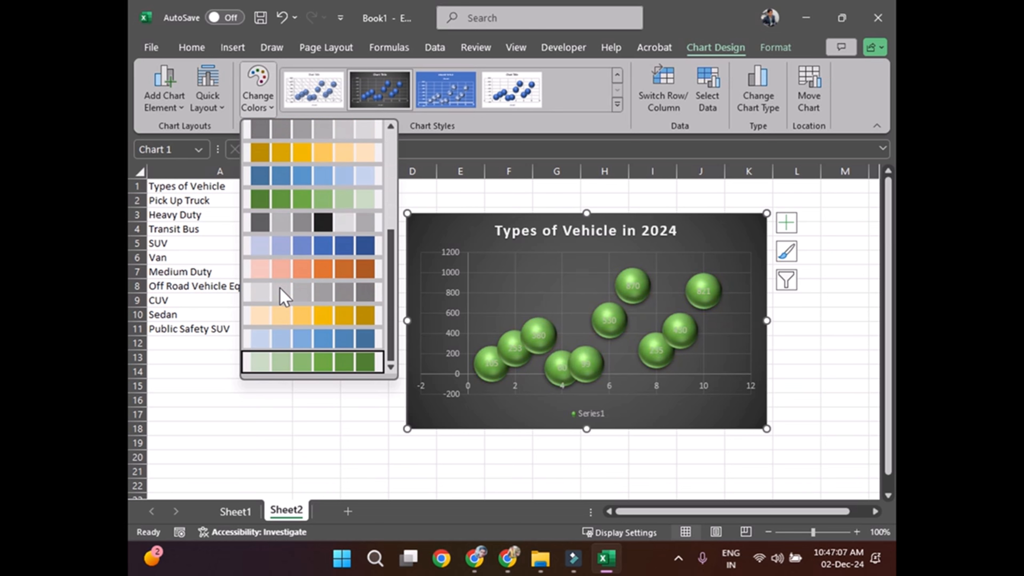
{"action": "key", "text": "Down"}
{"action": "key", "text": "Down"}
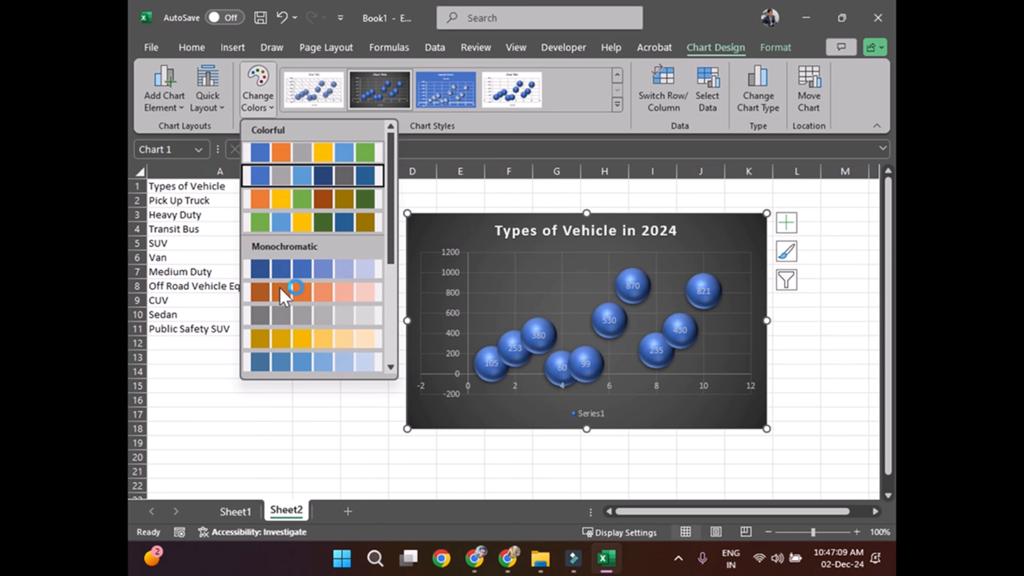
{"action": "key", "text": "Down"}
{"action": "key", "text": "Up"}
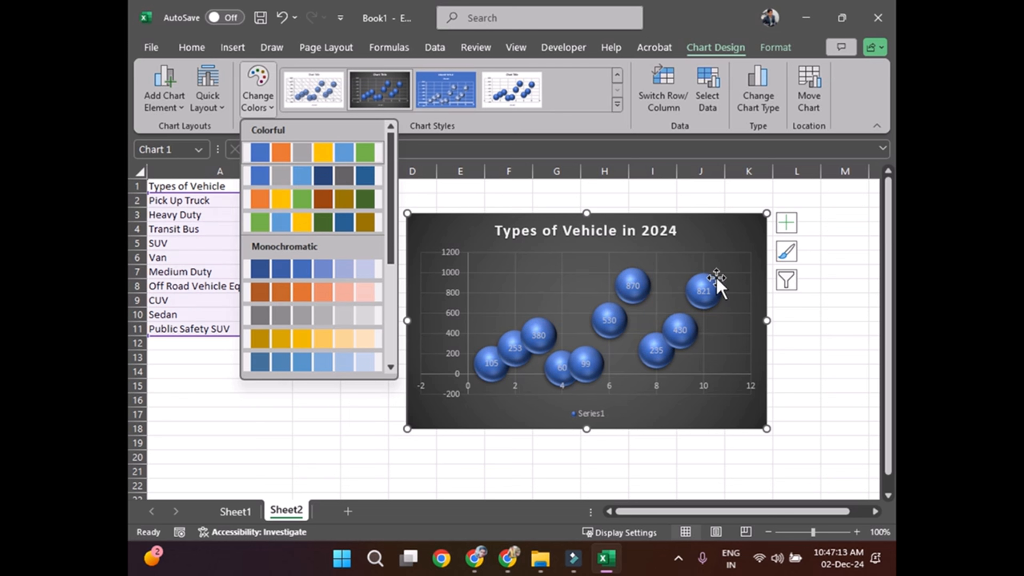
{"action": "left_click", "coordinate": [743, 248]}
Step: Format all the bubble data labels with bold white (White, Background 1) text
{"action": "left_click", "coordinate": [706, 292]}
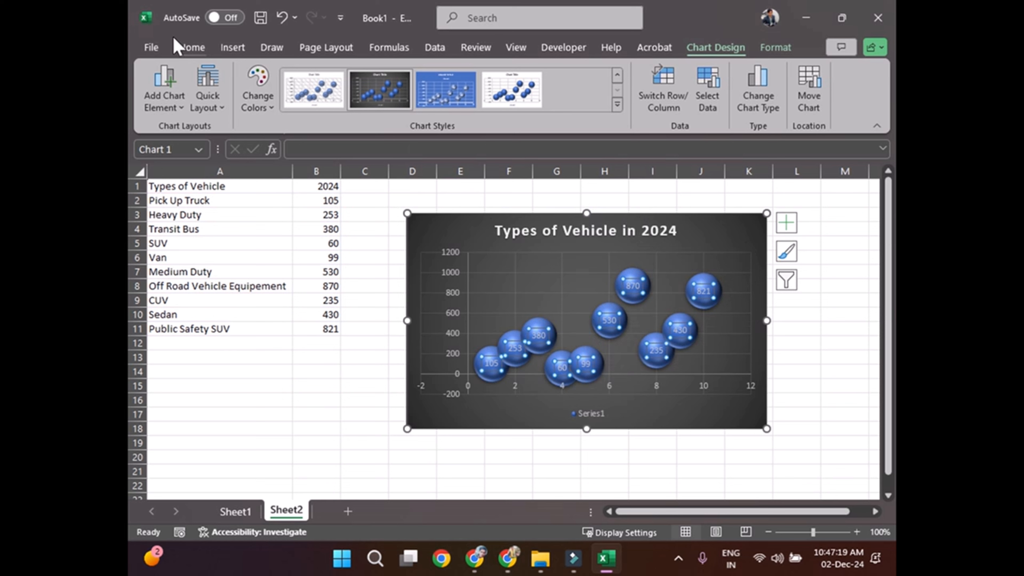
{"action": "left_click", "coordinate": [186, 46]}
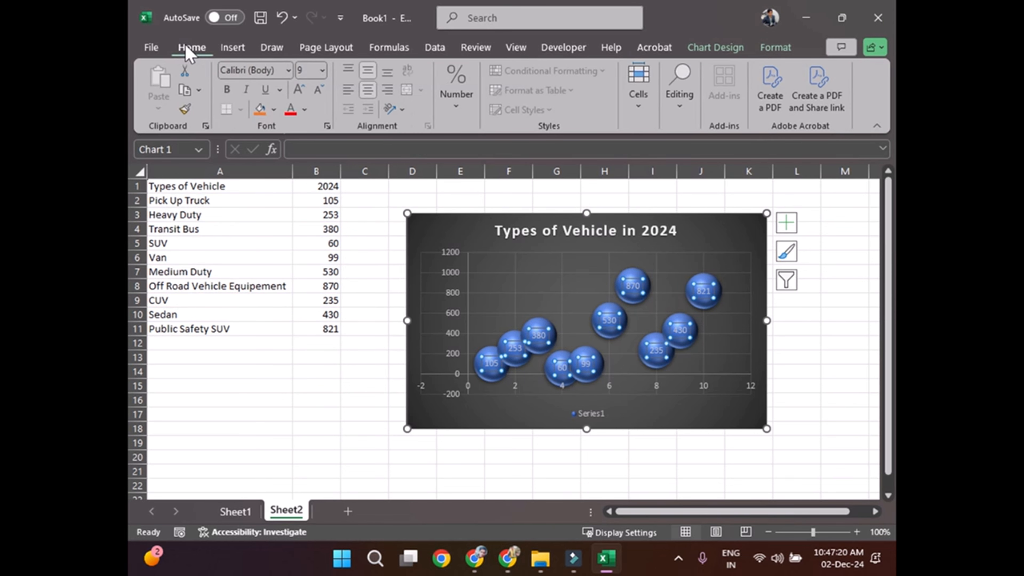
{"action": "left_click", "coordinate": [304, 115]}
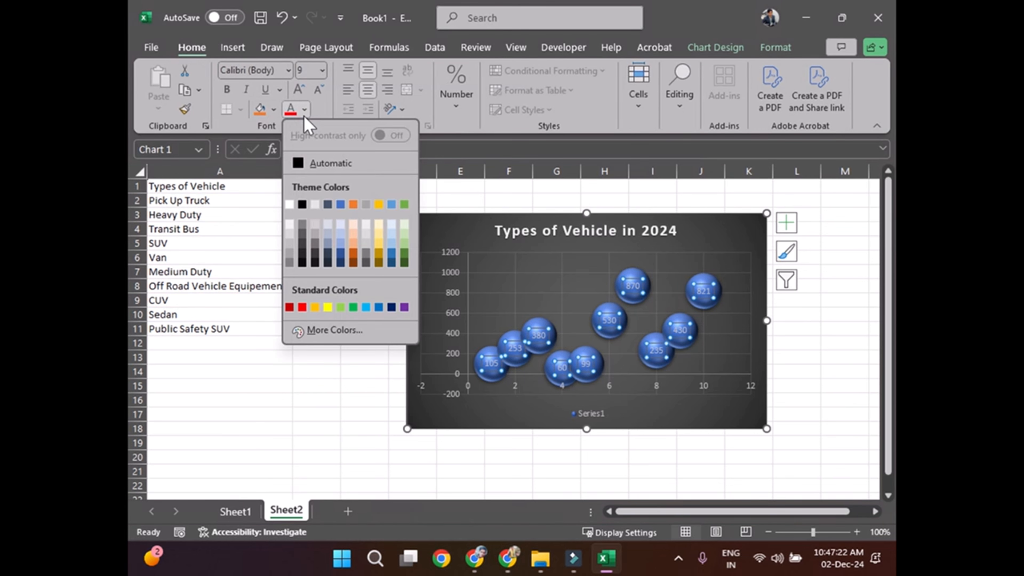
{"action": "left_click", "coordinate": [289, 204]}
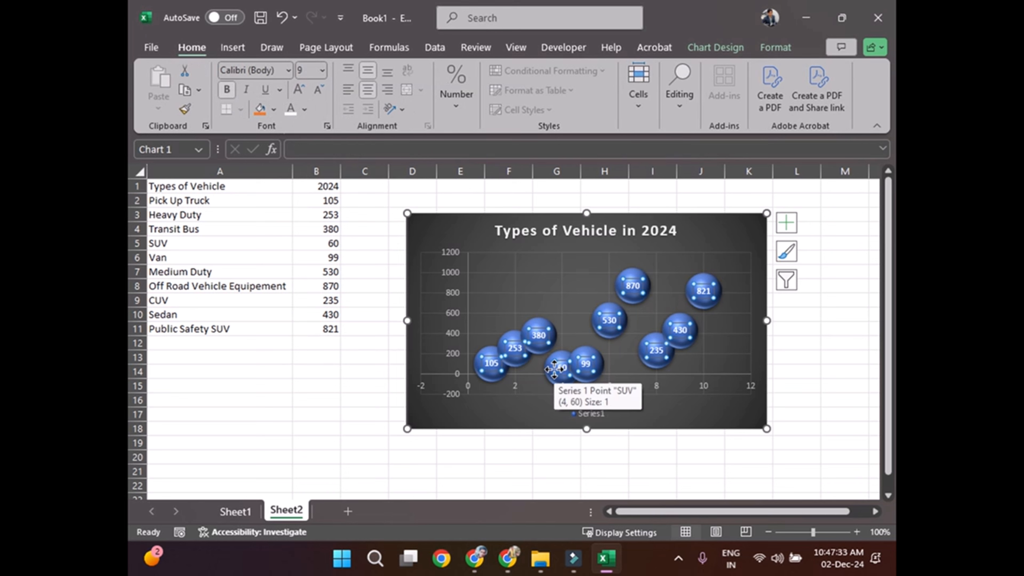
Step: Widen the data label box on the SUV bubble and select the SUV's 2024 value cell, B5
{"action": "left_click", "coordinate": [554, 359]}
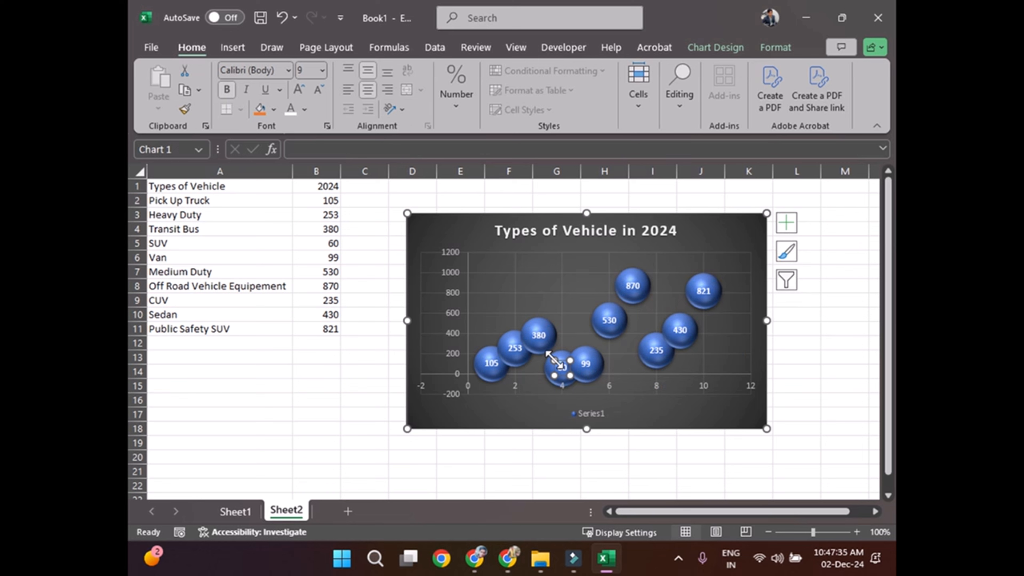
{"action": "left_click", "coordinate": [555, 360]}
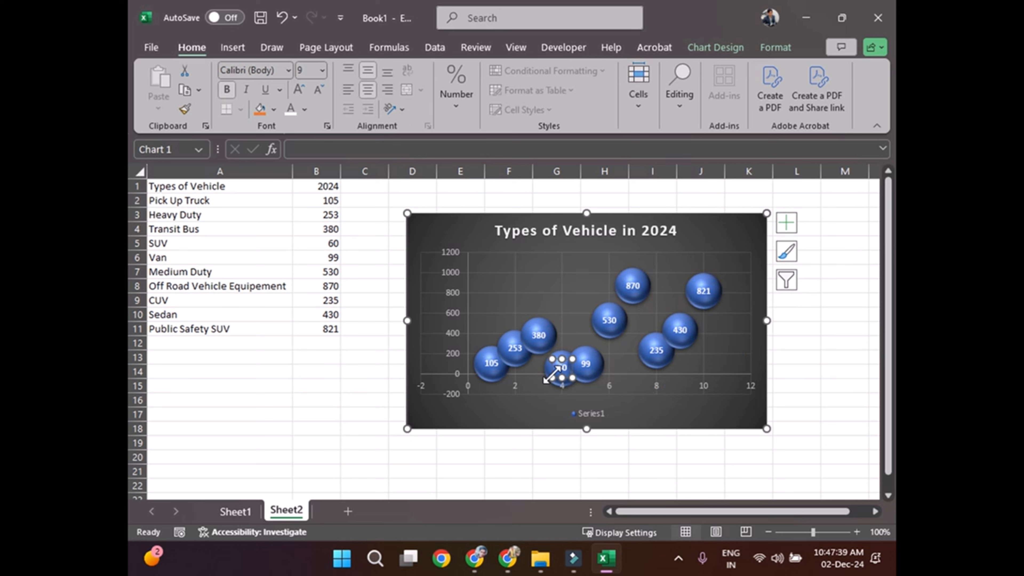
{"action": "left_click_drag", "start_coordinate": [551, 374], "coordinate": [544, 375]}
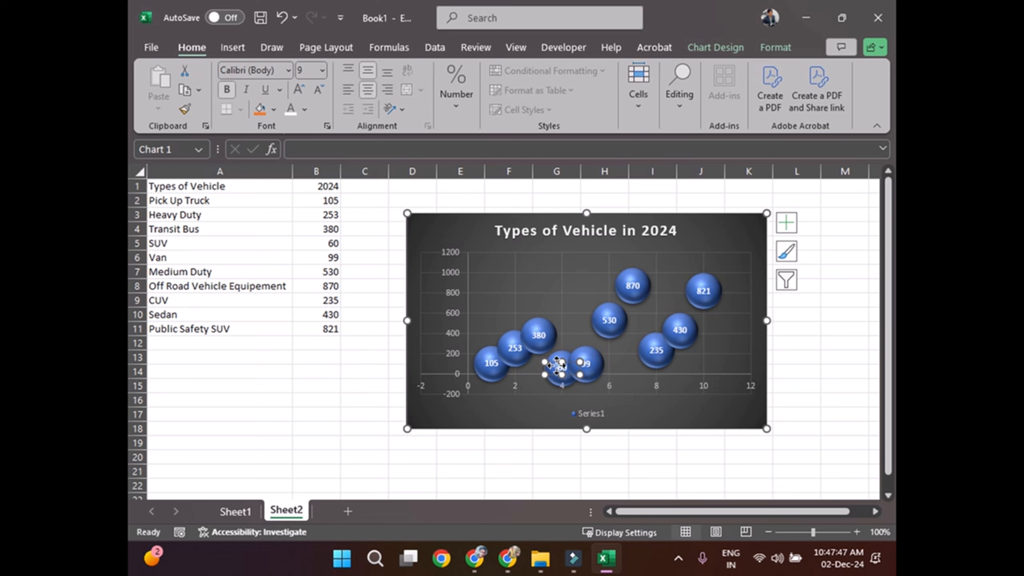
{"action": "left_click", "coordinate": [560, 367]}
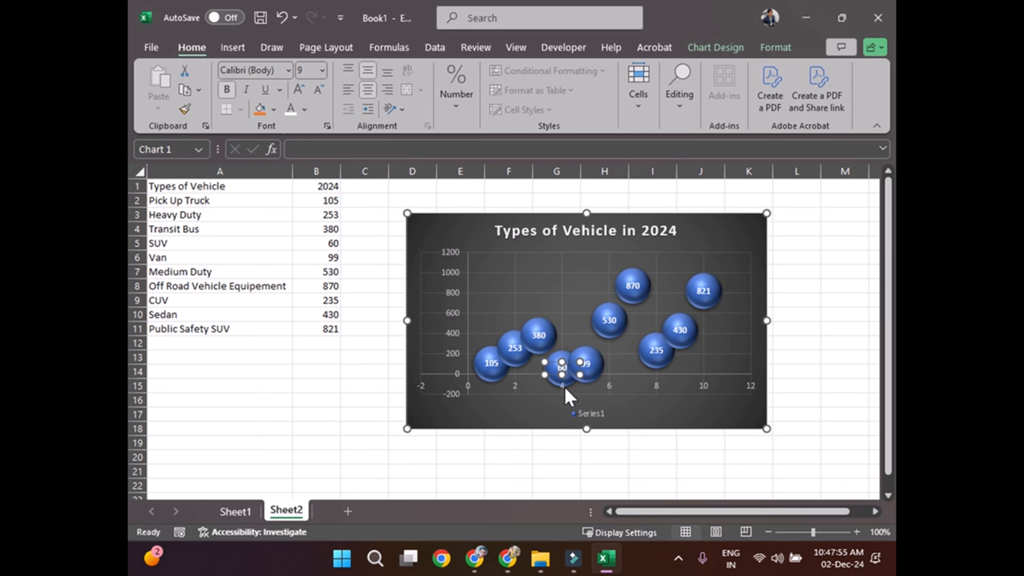
{"action": "left_click", "coordinate": [825, 343]}
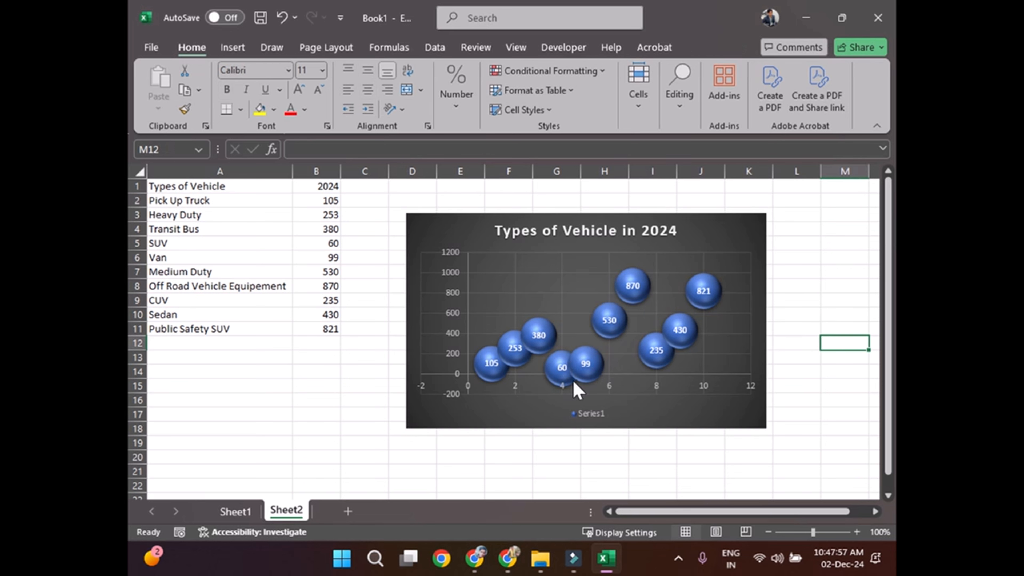
{"action": "mouse_move", "coordinate": [569, 385]}
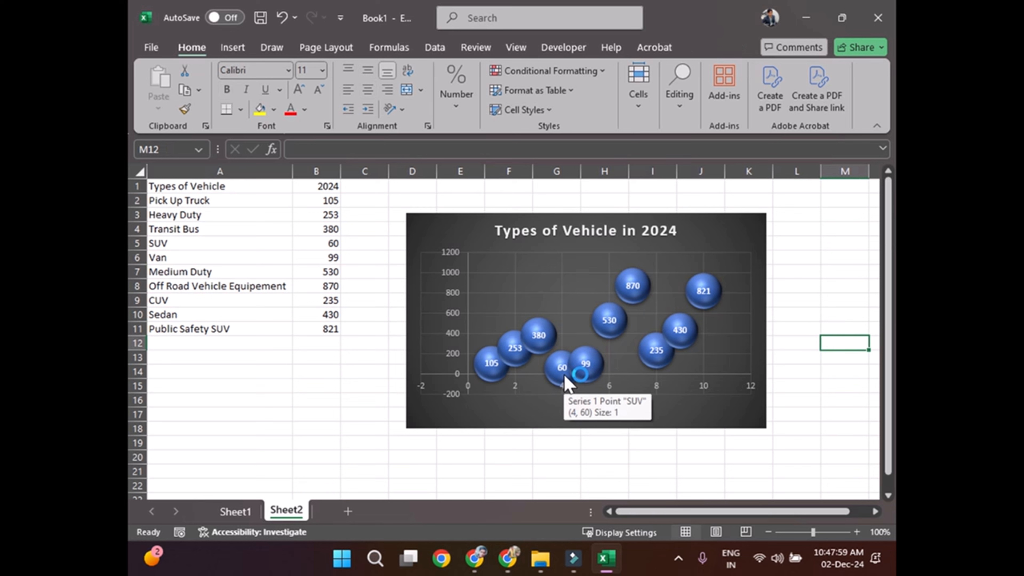
{"action": "left_click", "coordinate": [331, 244]}
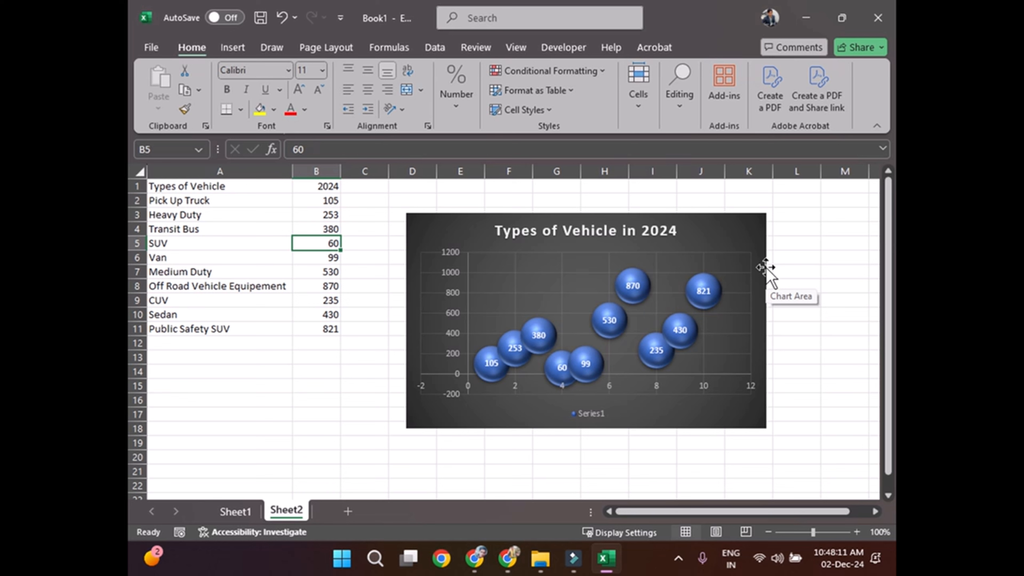
{"action": "left_click", "coordinate": [732, 242]}
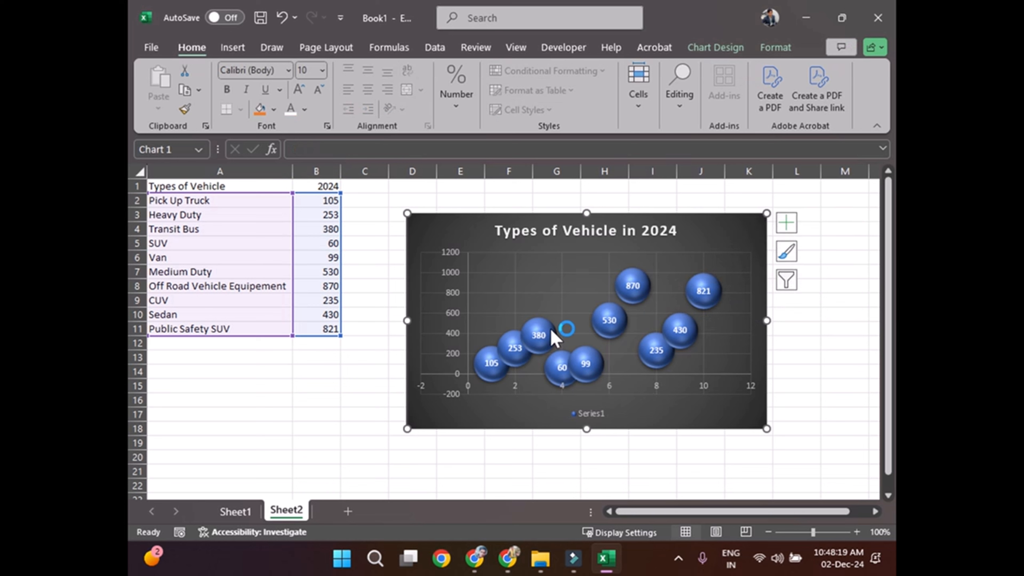
{"action": "left_click", "coordinate": [553, 338]}
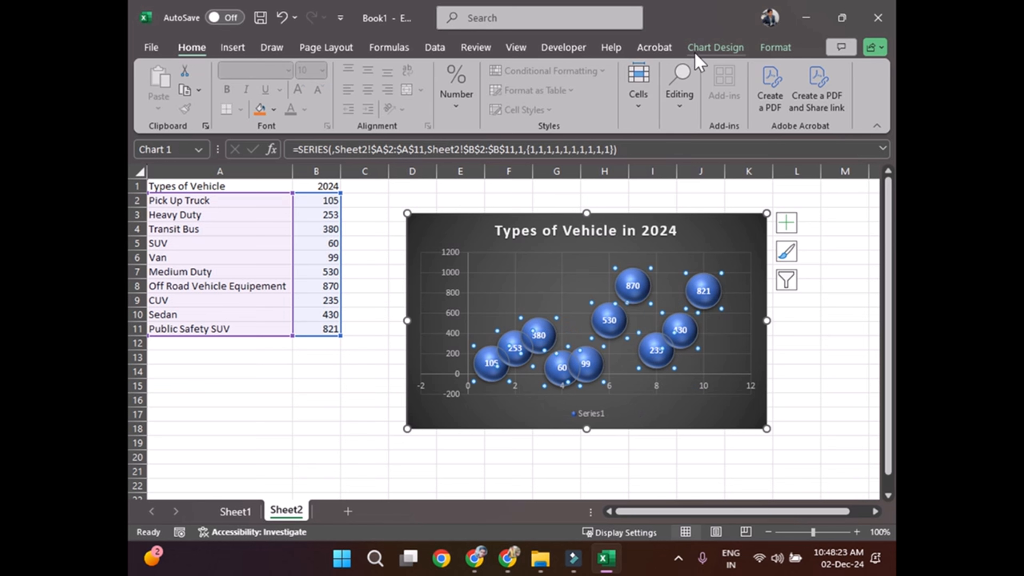
{"action": "left_click", "coordinate": [716, 47]}
{"action": "left_click", "coordinate": [766, 94]}
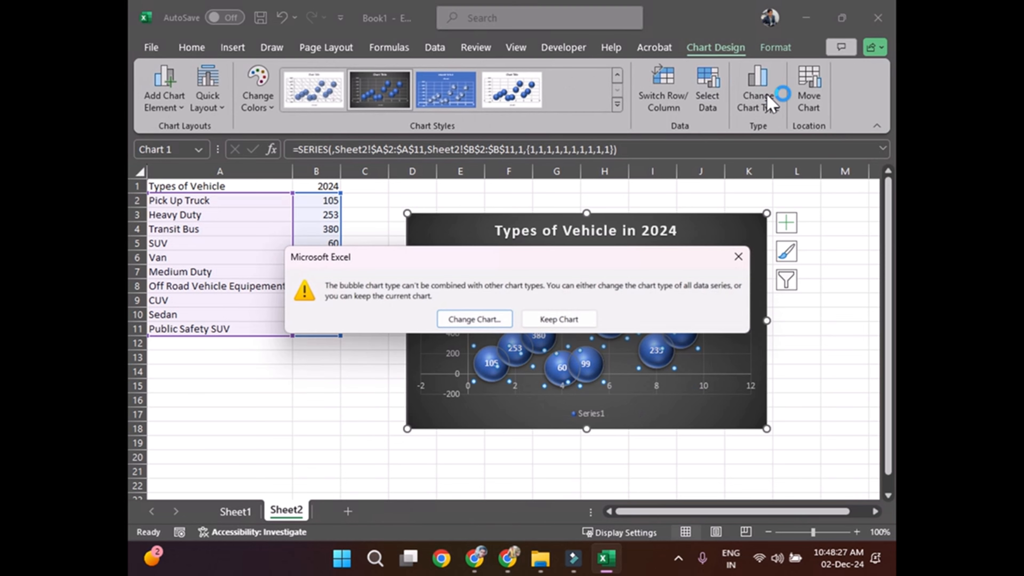
{"action": "left_click", "coordinate": [487, 319]}
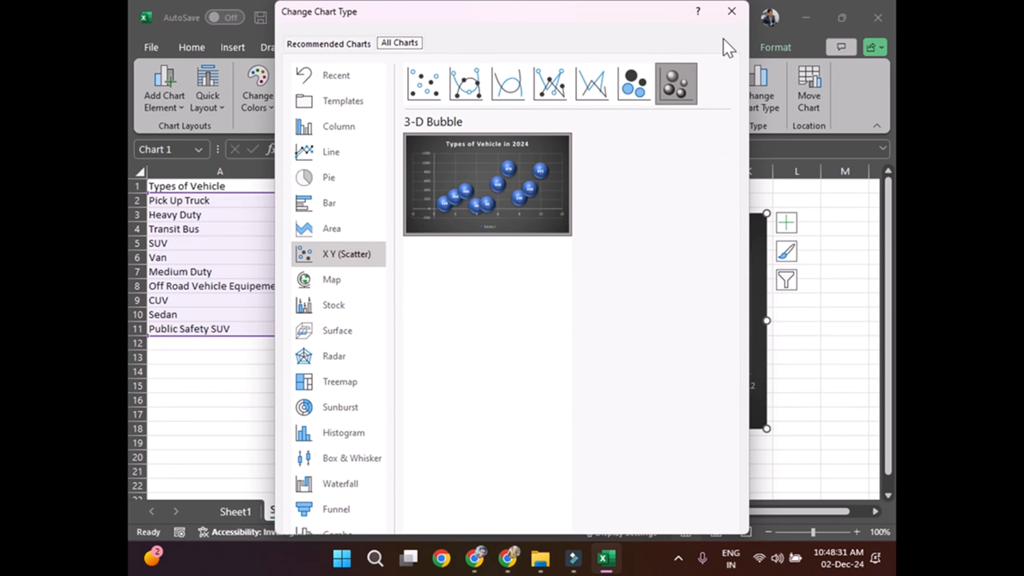
{"action": "left_click", "coordinate": [731, 11]}
Step: Shrink the bubble chart and place it close to the data table, spanning about columns D to I
{"action": "left_click", "coordinate": [237, 386]}
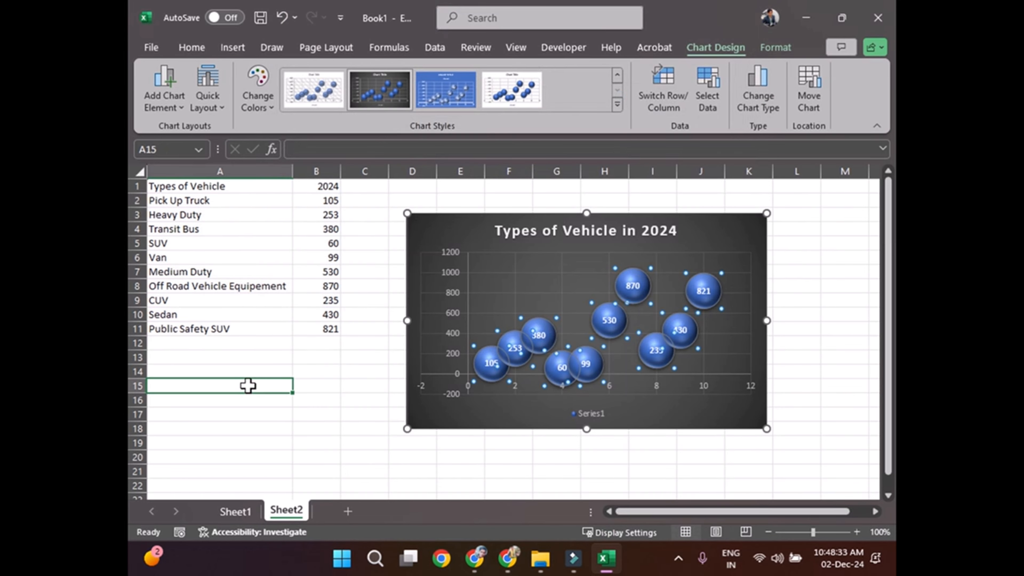
{"action": "left_click", "coordinate": [758, 390]}
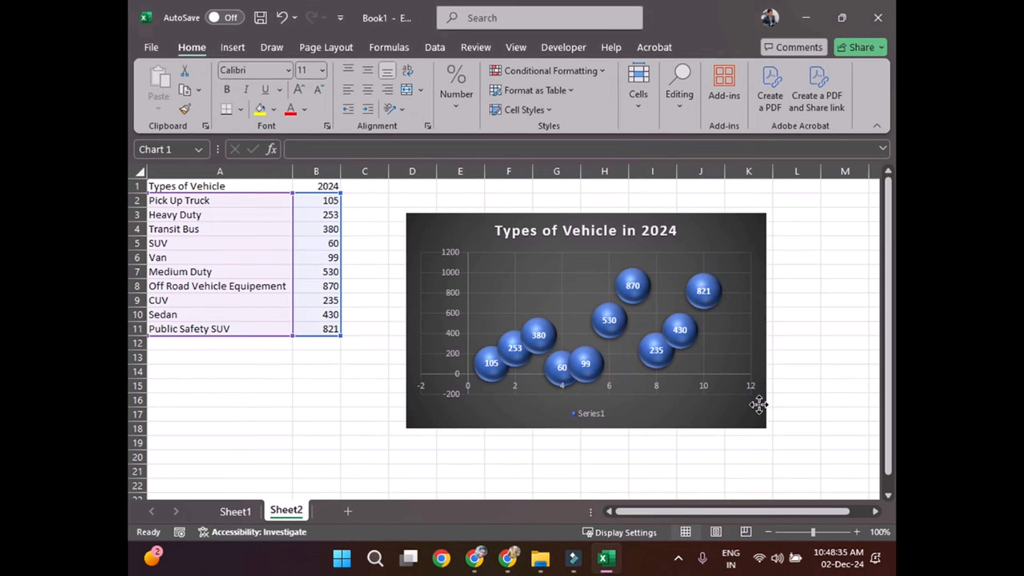
{"action": "left_click_drag", "start_coordinate": [757, 420], "coordinate": [586, 325]}
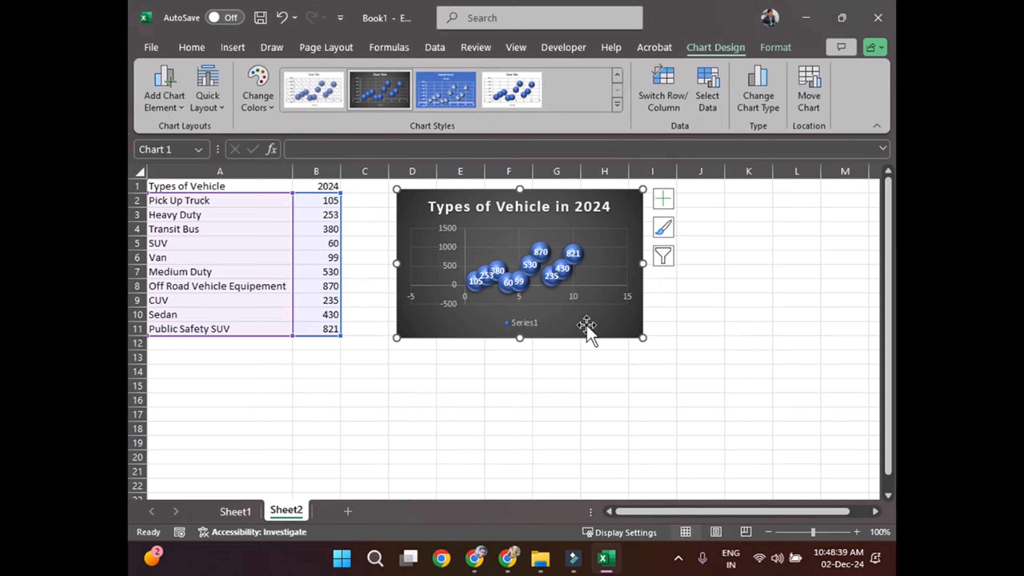
Step: Insert a 3-D Bubble chart from the vehicle data in A2:B11 and move it below and right of the first chart
{"action": "left_click_drag", "start_coordinate": [322, 328], "coordinate": [166, 201]}
{"action": "left_click", "coordinate": [233, 52]}
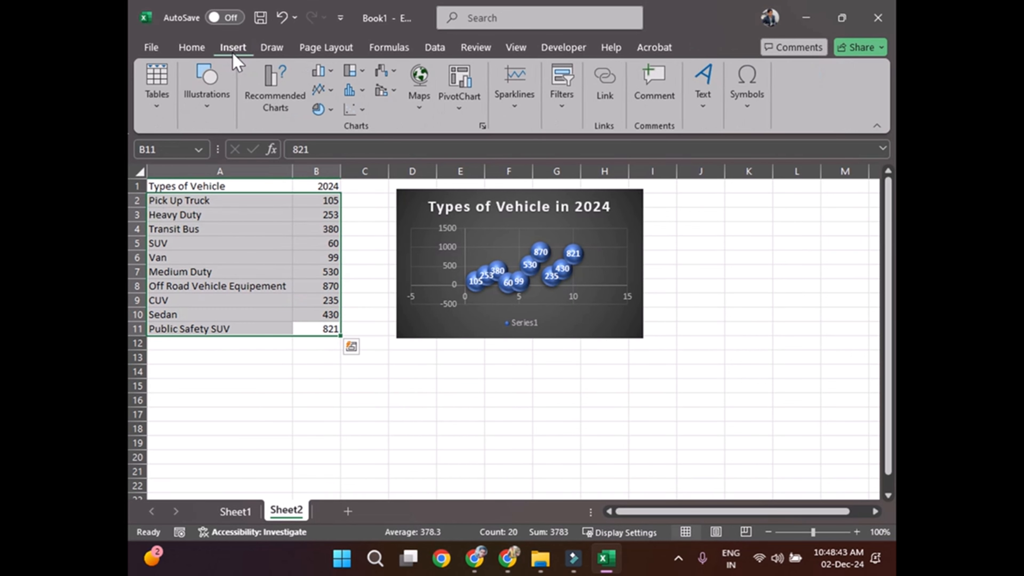
{"action": "left_click", "coordinate": [356, 111]}
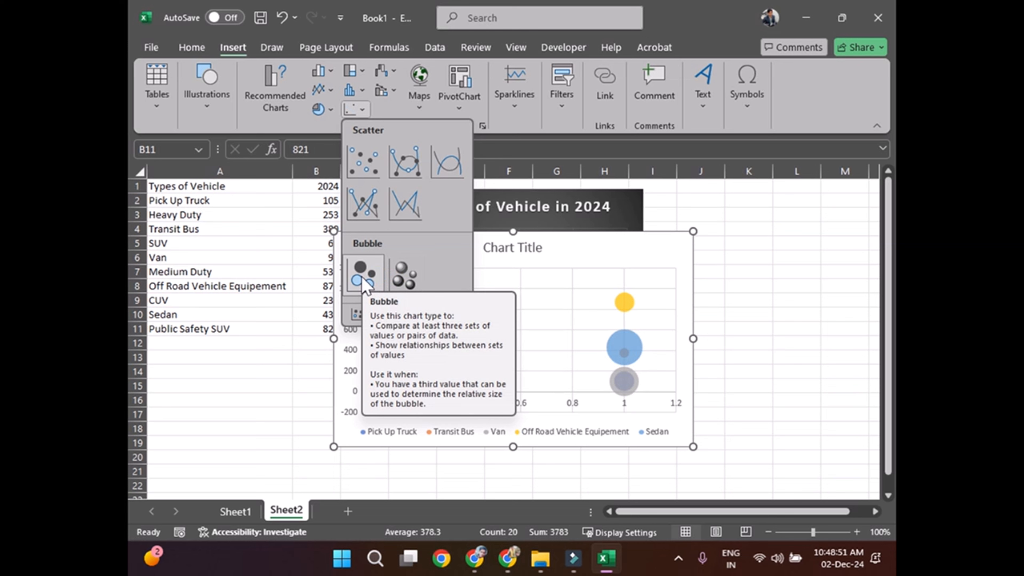
{"action": "left_click", "coordinate": [396, 279]}
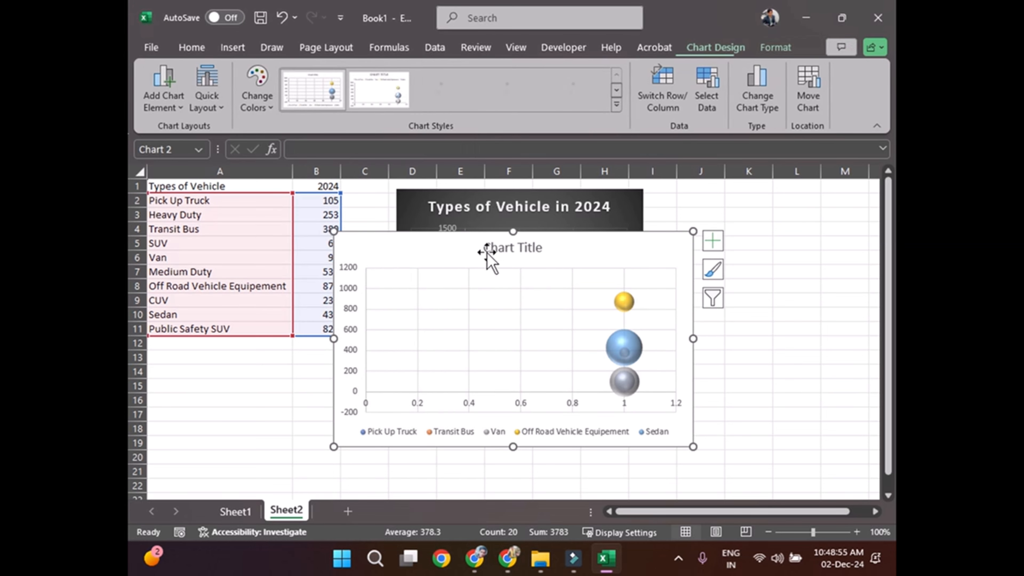
{"action": "left_click_drag", "start_coordinate": [555, 248], "coordinate": [713, 283]}
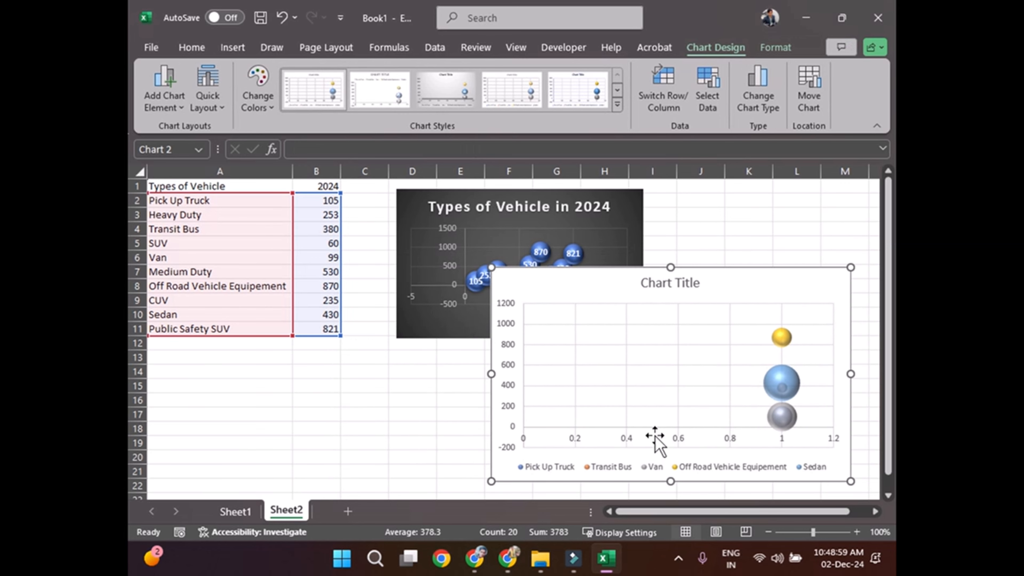
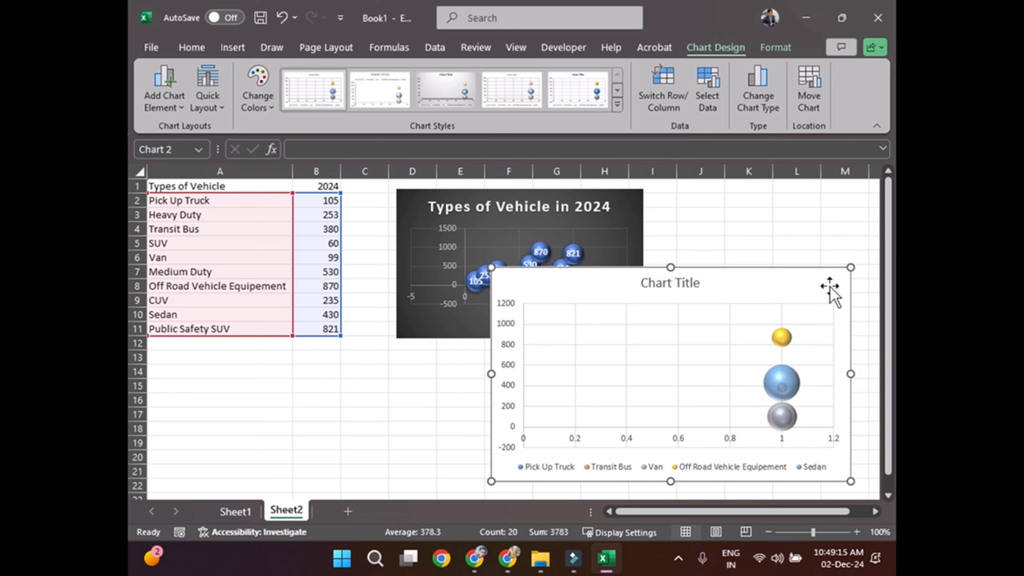
Step: Delete the second bubble chart and enlarge the remaining one to span about columns D to J, down to row 14
{"action": "key", "text": "Delete"}
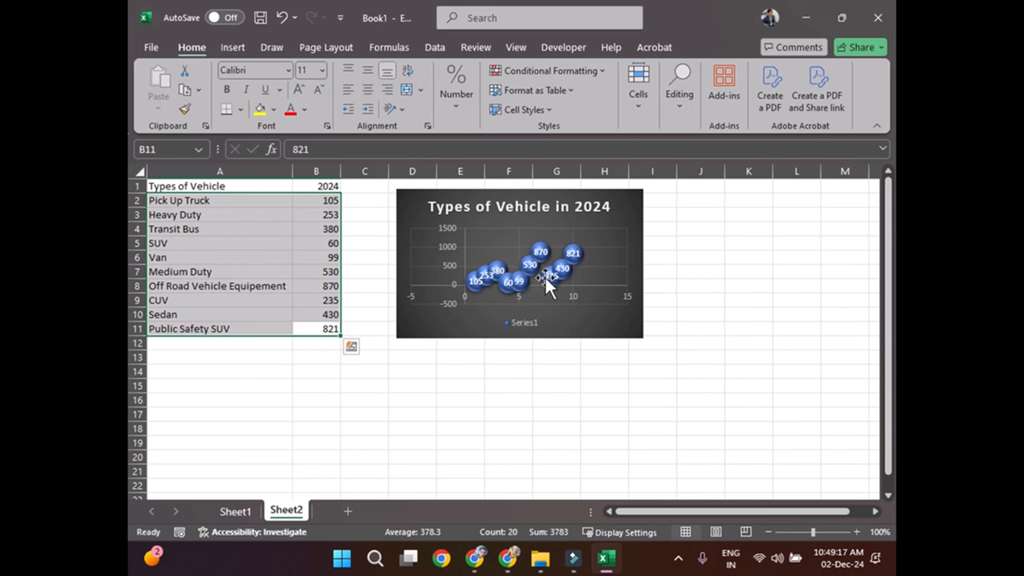
{"action": "left_click", "coordinate": [587, 324]}
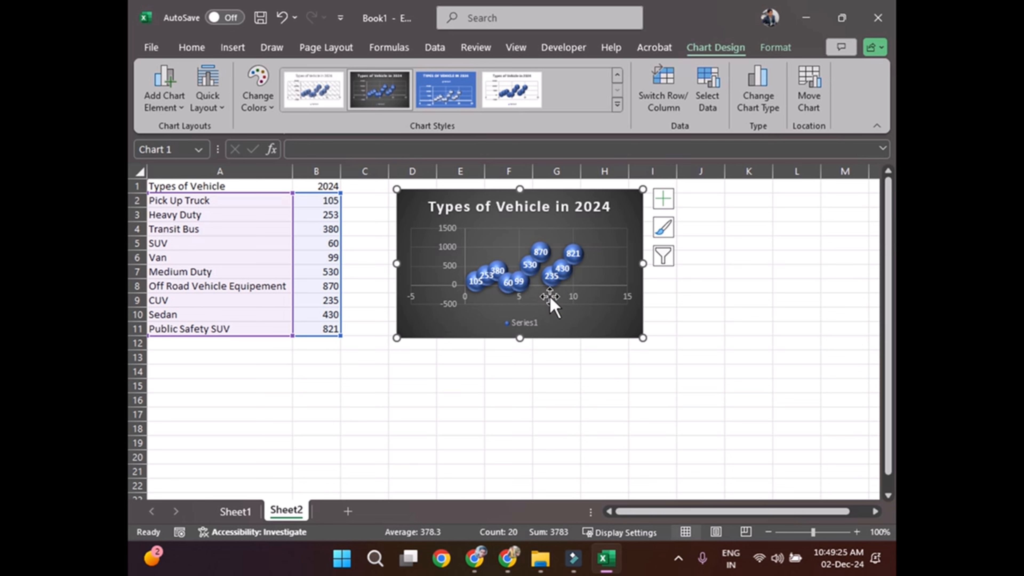
{"action": "left_click_drag", "start_coordinate": [642, 339], "coordinate": [689, 375]}
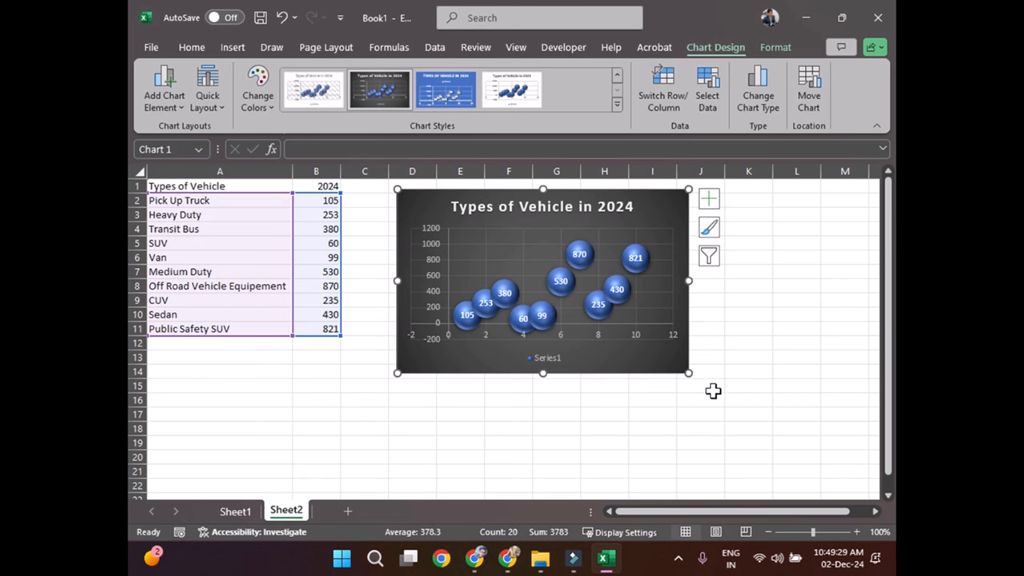
{"action": "left_click", "coordinate": [636, 418]}
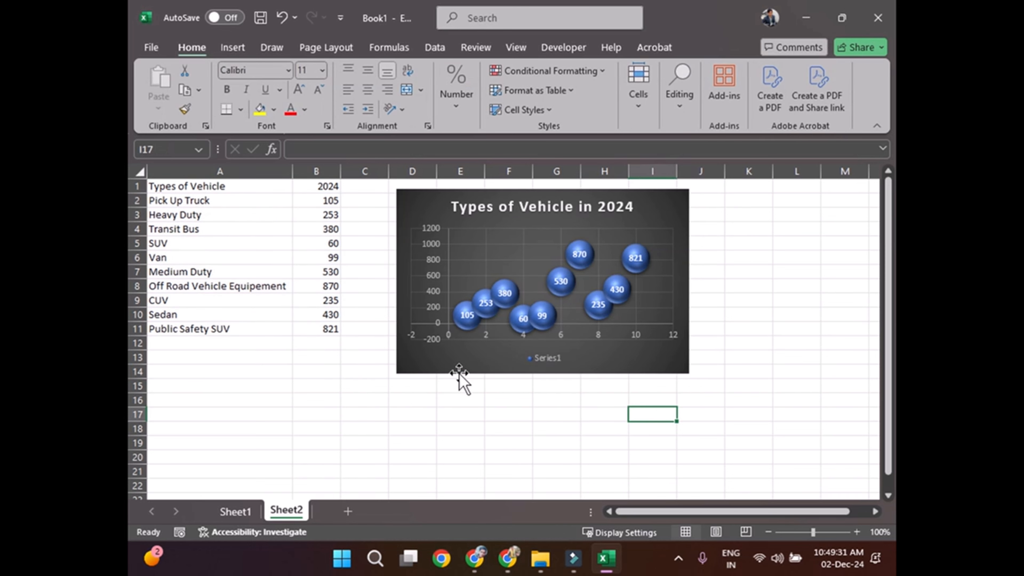
{"action": "double_click", "coordinate": [546, 357]}
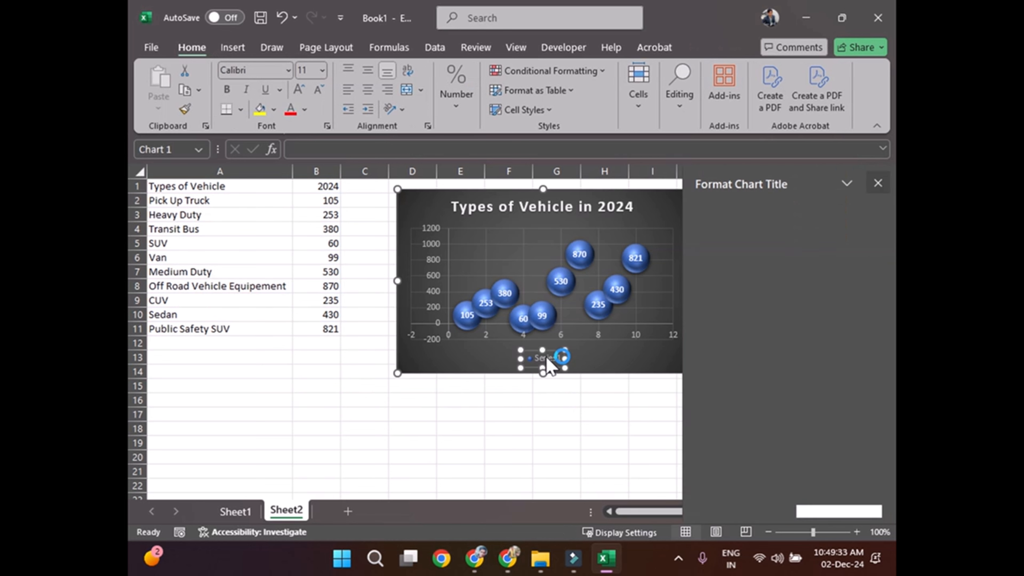
{"action": "left_click", "coordinate": [547, 358]}
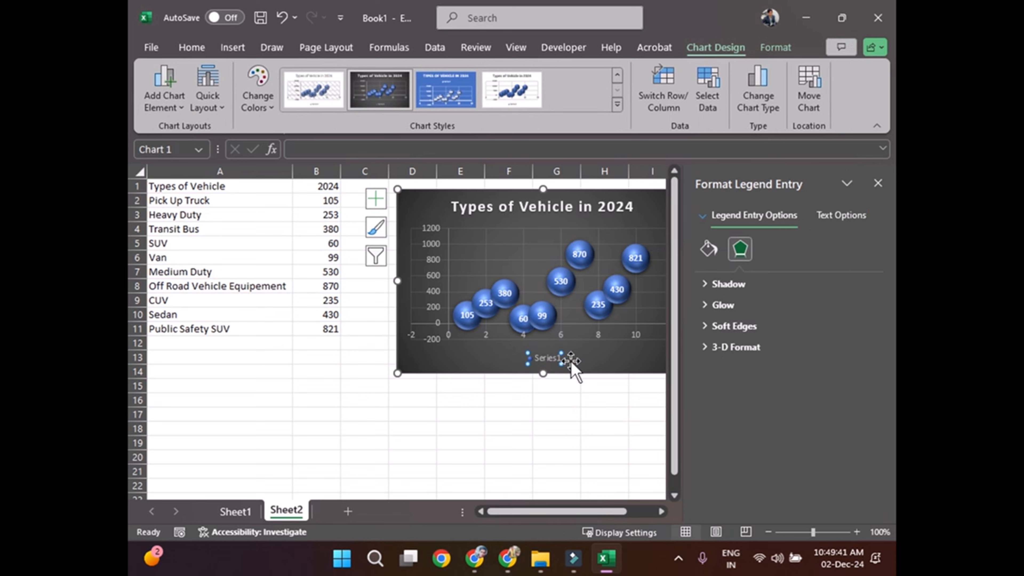
{"action": "left_click", "coordinate": [610, 413]}
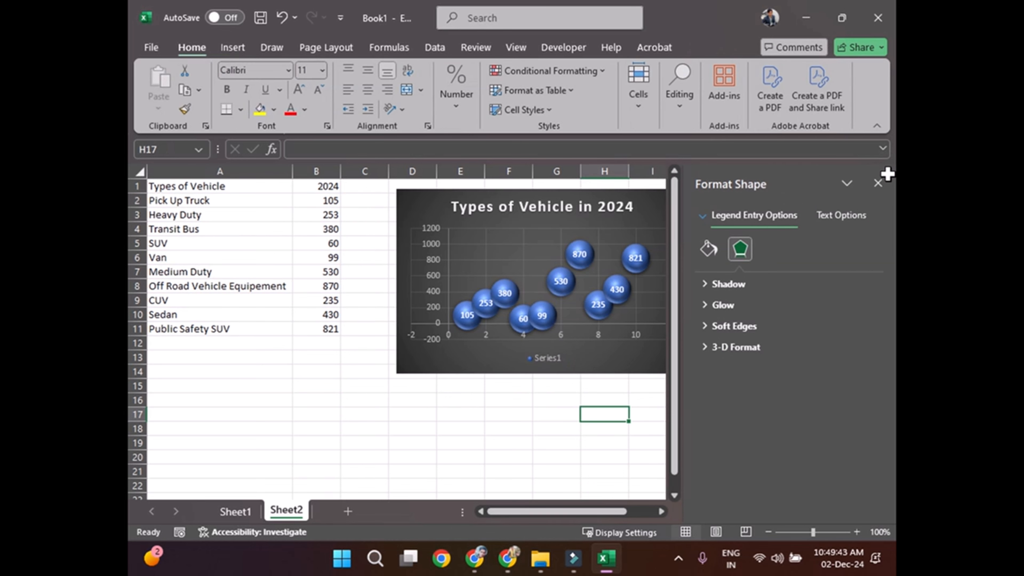
{"action": "left_click", "coordinate": [878, 183]}
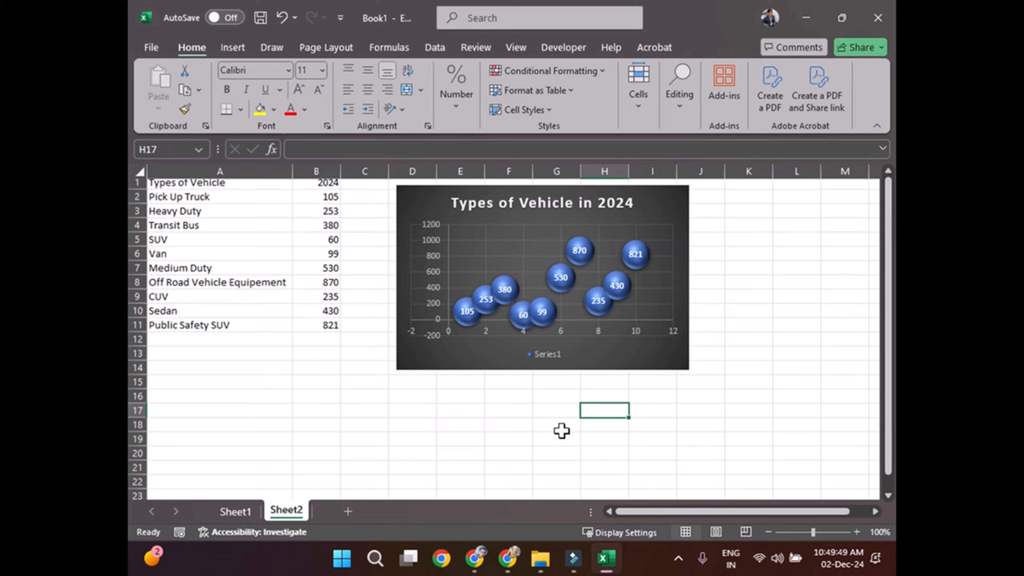
Step: Add a third worksheet and enter the header Date in A1 with the date 27-11-24 below it in A2
{"action": "left_click", "coordinate": [347, 512]}
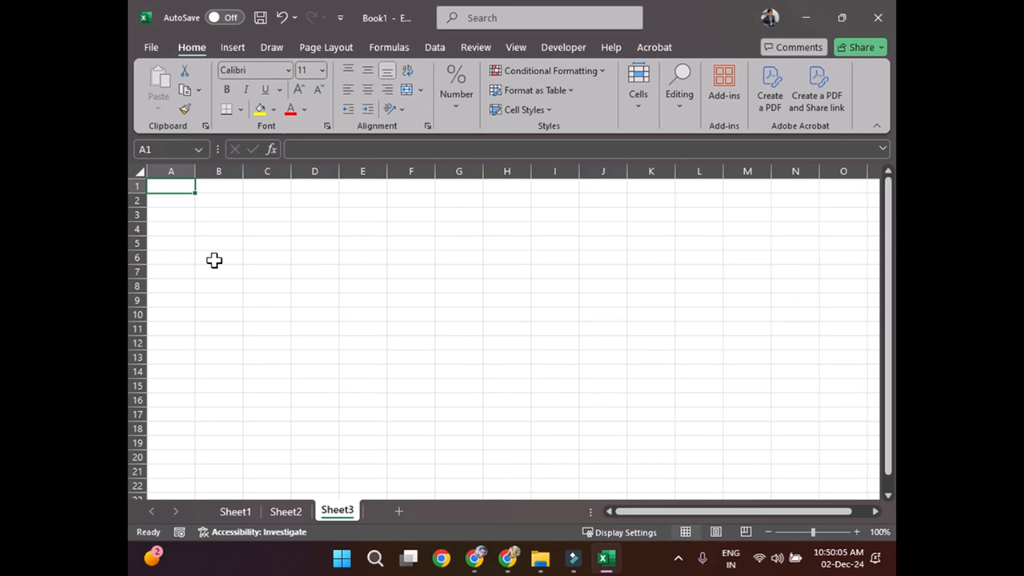
{"action": "type", "text": "Date"}
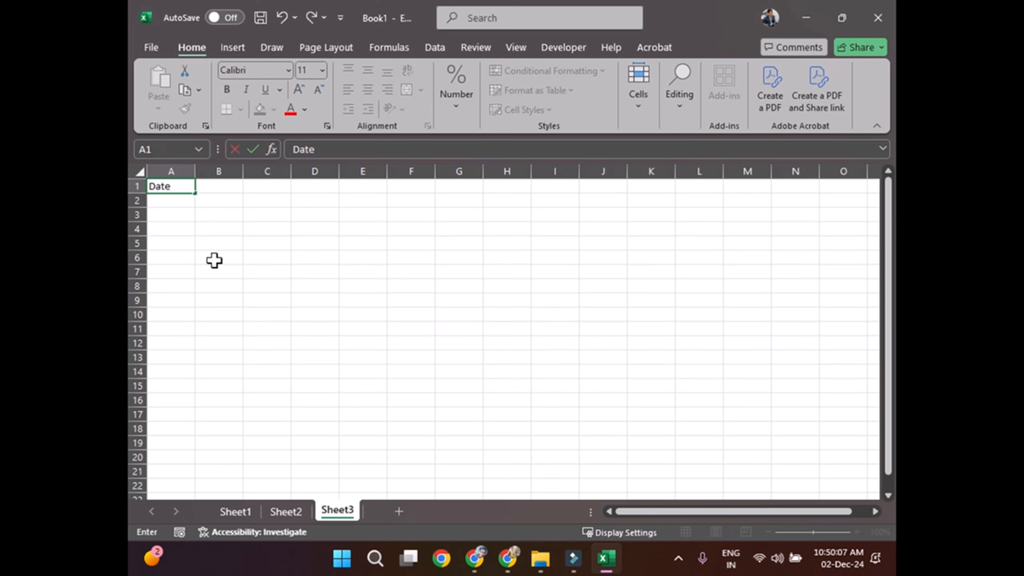
{"action": "key", "text": "Return"}
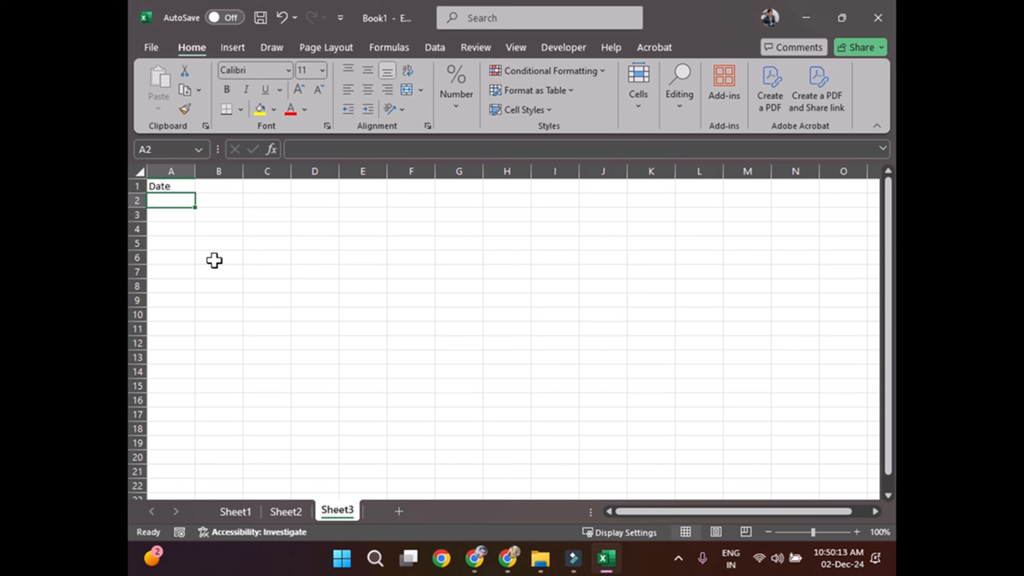
{"action": "type", "text": "27"}
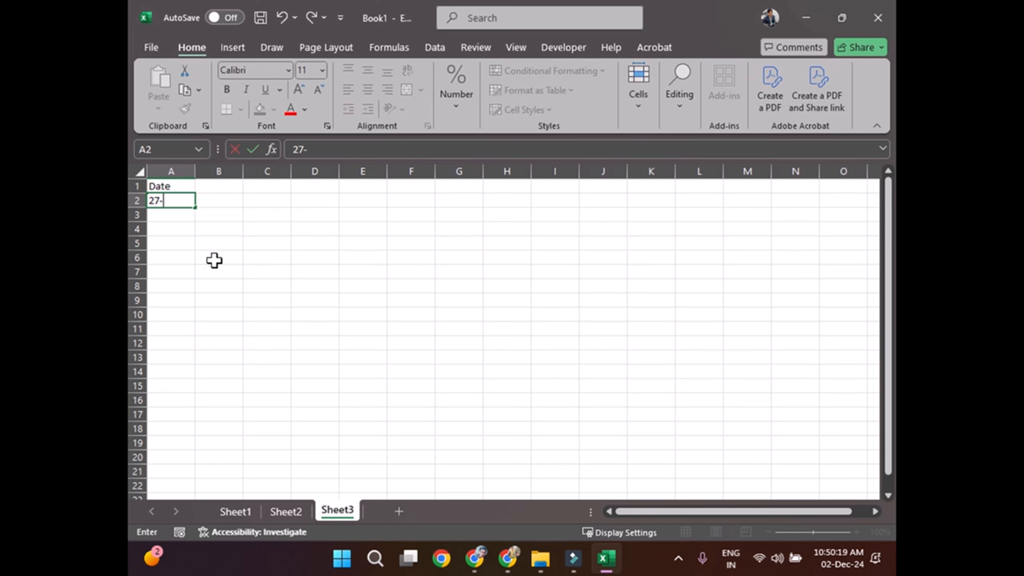
{"action": "type", "text": "-11-24"}
{"action": "key", "text": "Return"}
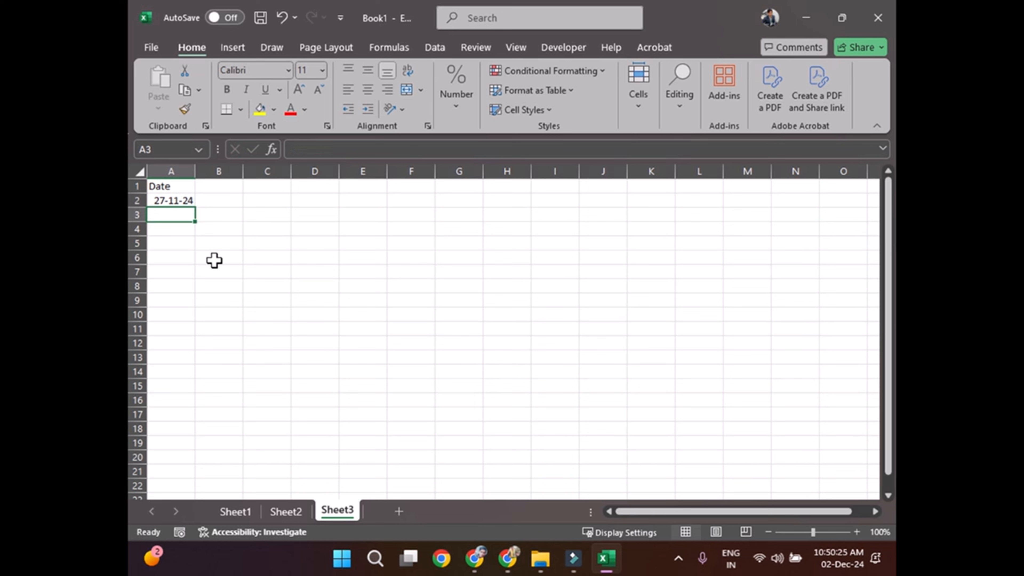
Step: Enter 26-11-24 in A3 and extend the descending daily date series from A2:A3 down to A7
{"action": "type", "text": "26-"}
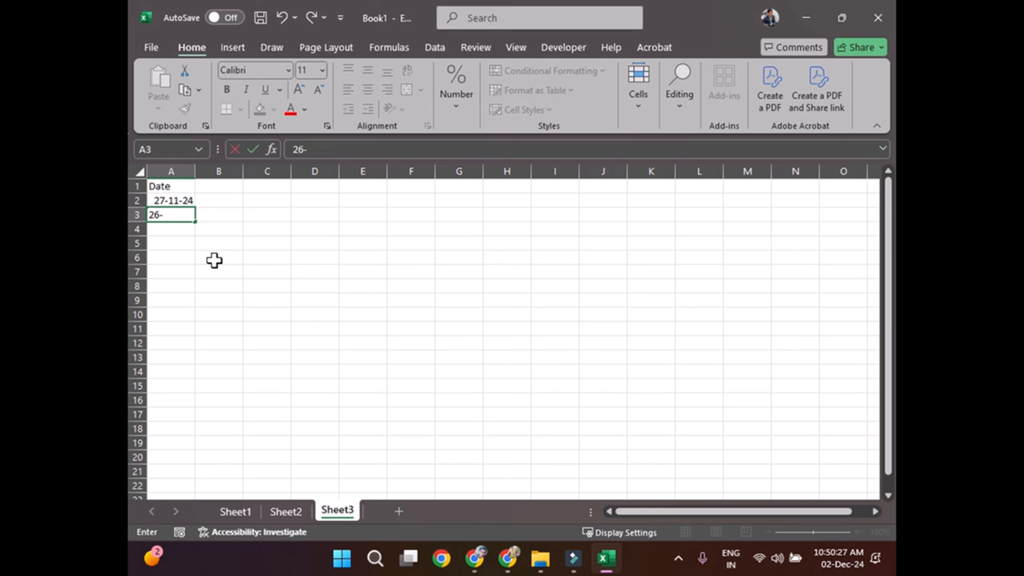
{"action": "type", "text": "11-24"}
{"action": "key", "text": "Return"}
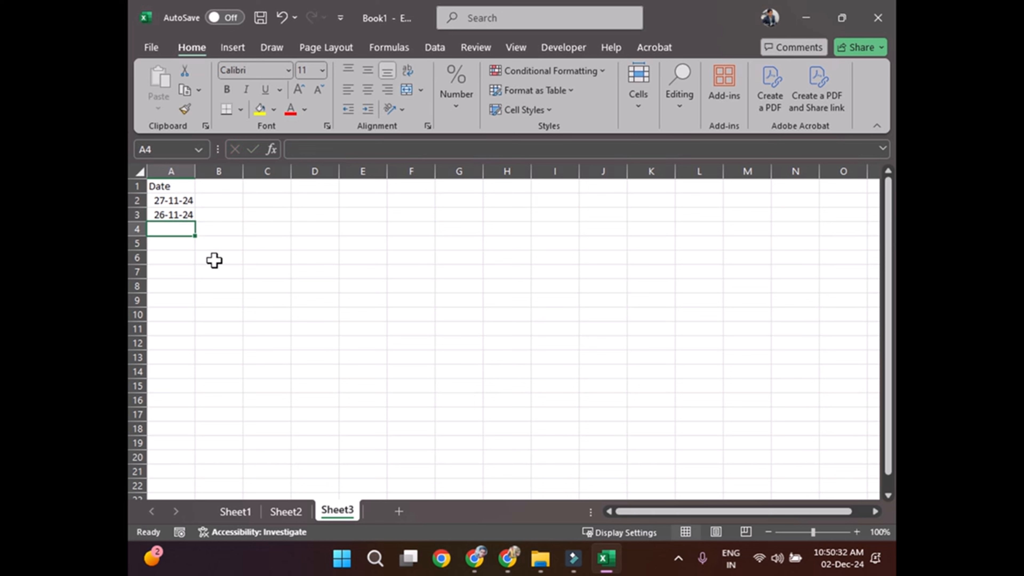
{"action": "left_click", "coordinate": [180, 203]}
{"action": "left_click_drag", "start_coordinate": [180, 203], "coordinate": [192, 277]}
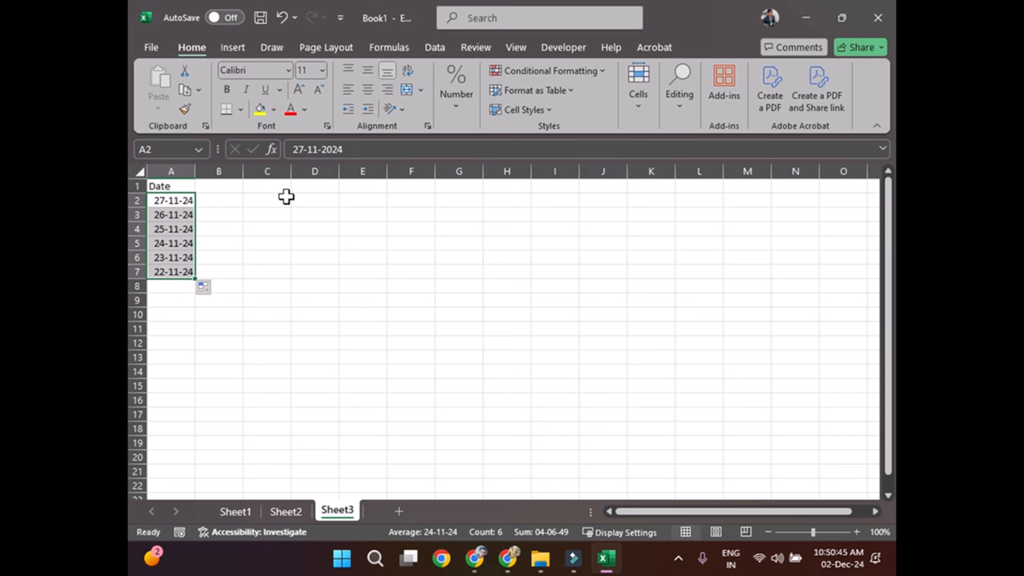
Step: Enter the column headers High in B1 and Low in C1 beside the Date column
{"action": "left_click", "coordinate": [218, 187]}
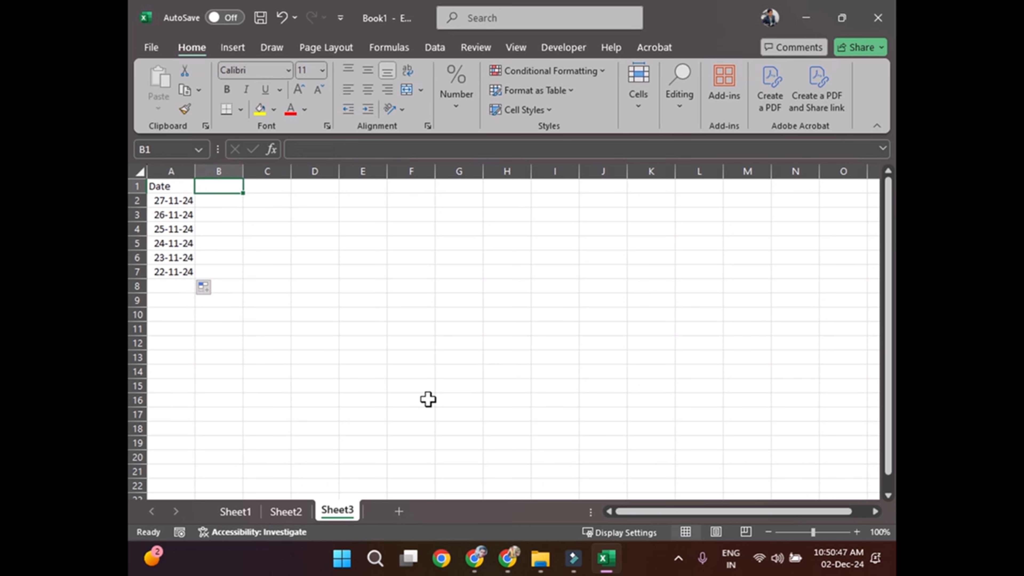
{"action": "type", "text": "High"}
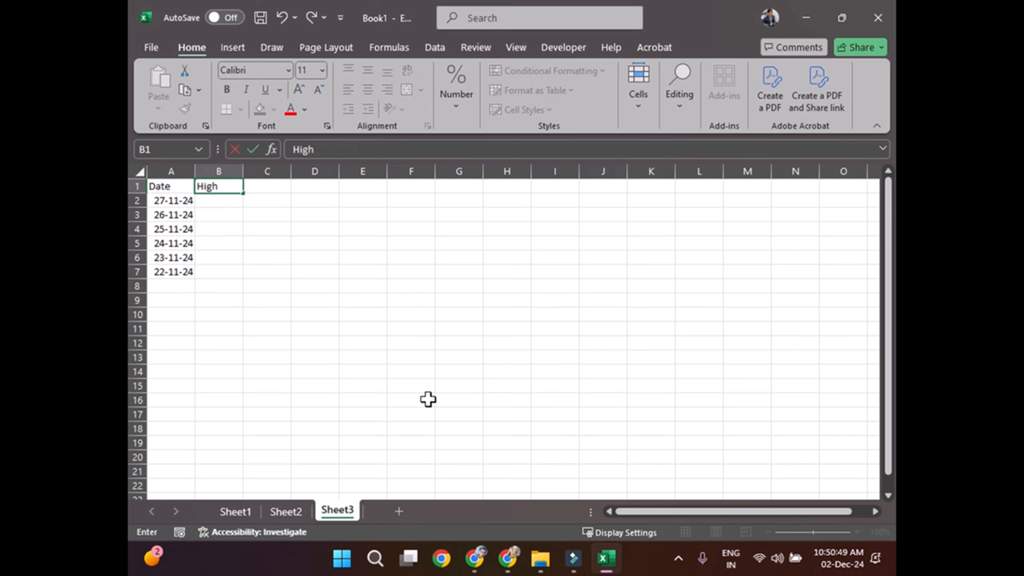
{"action": "key", "text": "Return"}
{"action": "key", "text": "Up"}
{"action": "key", "text": "Right"}
{"action": "type", "text": "K"}
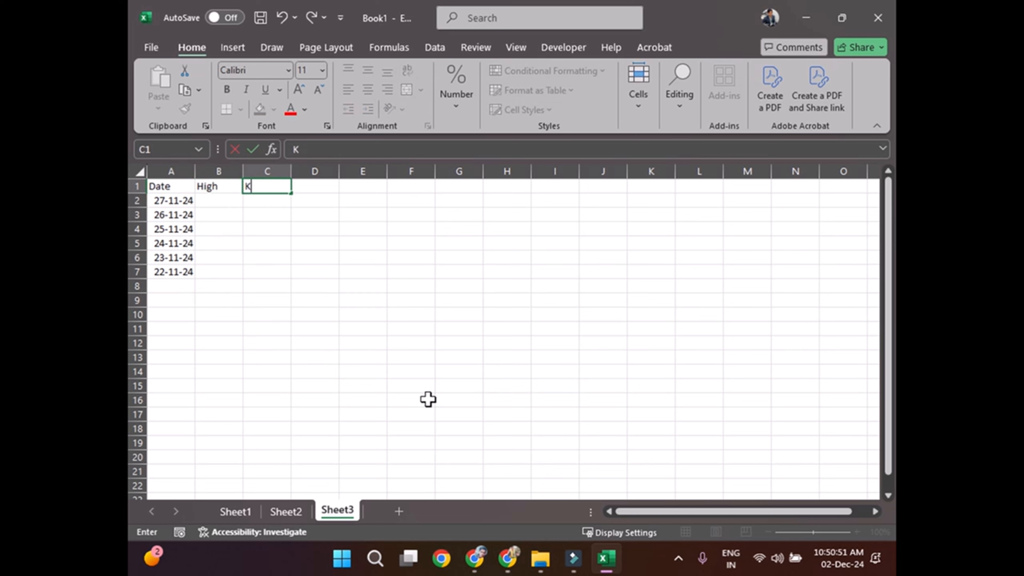
{"action": "key", "text": "shift+Left"}
{"action": "key", "text": "Right"}
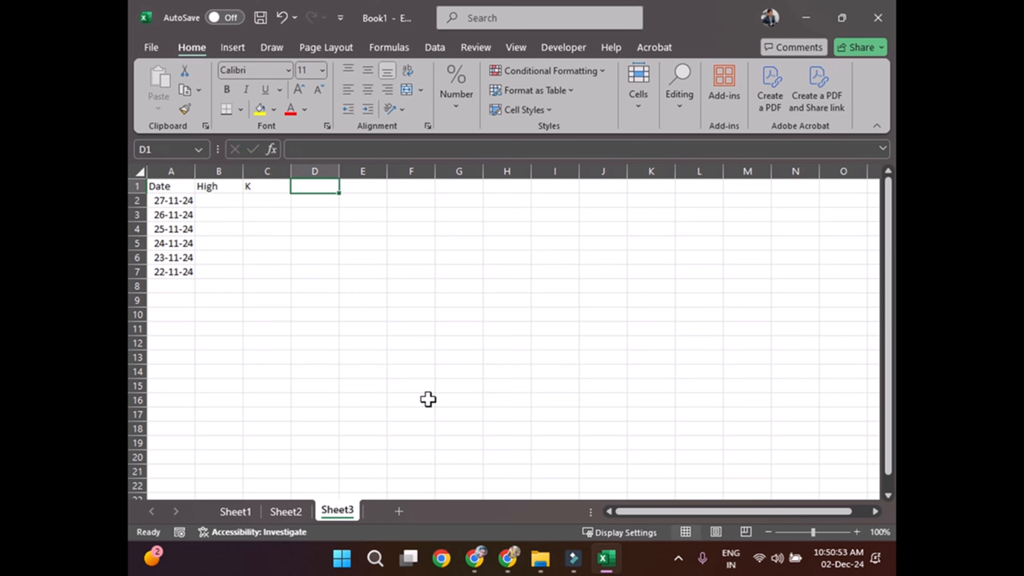
{"action": "key", "text": "Left"}
{"action": "type", "text": "Low"}
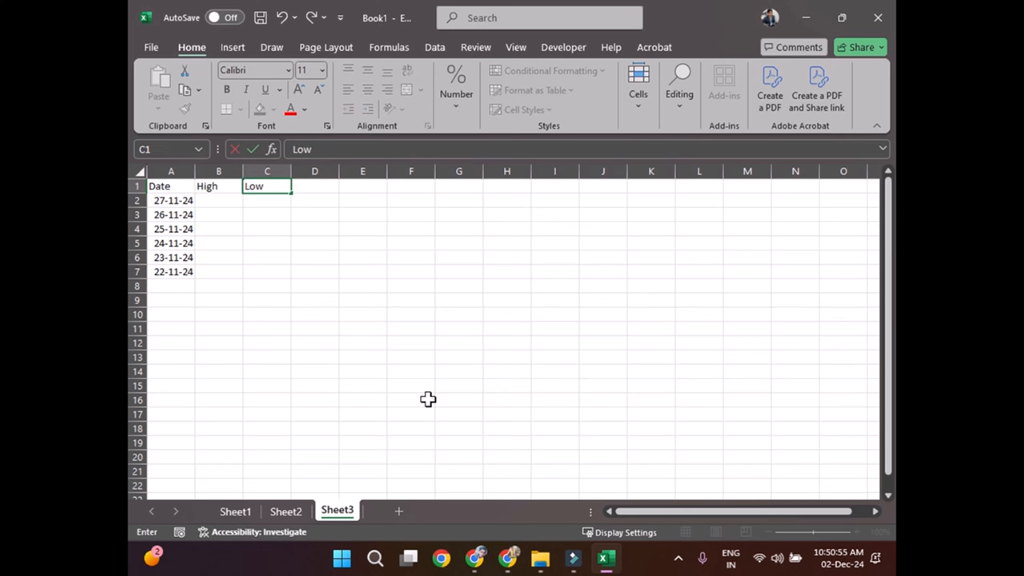
{"action": "key", "text": "Return"}
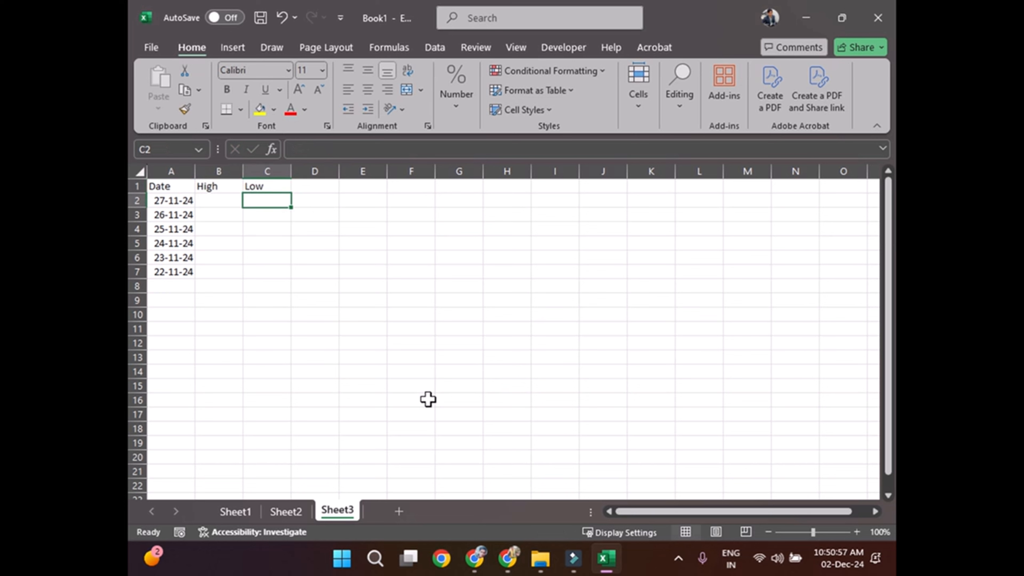
Step: Enter the column header Close in D1
{"action": "key", "text": "Up"}
{"action": "key", "text": "Right"}
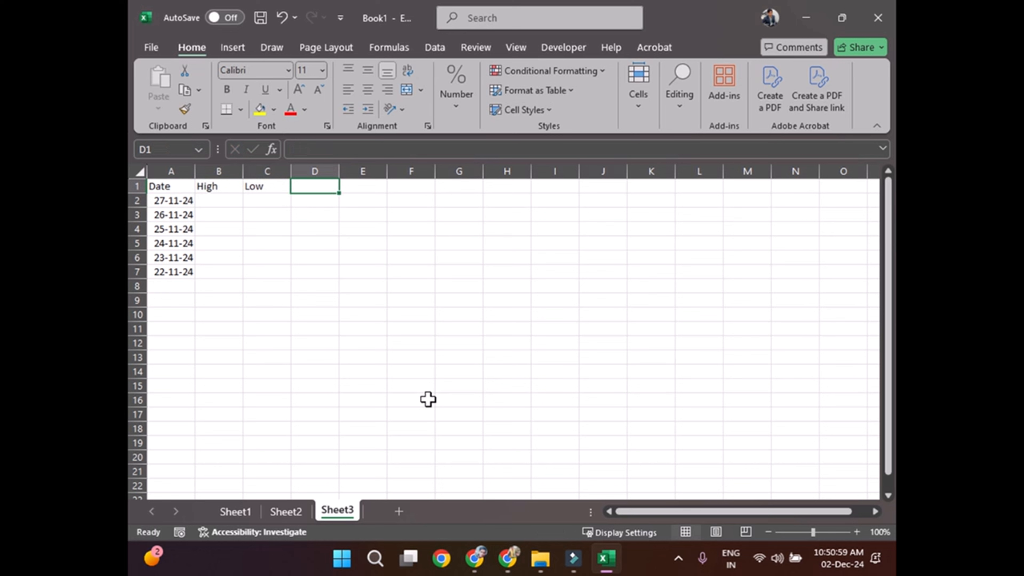
{"action": "type", "text": "Close"}
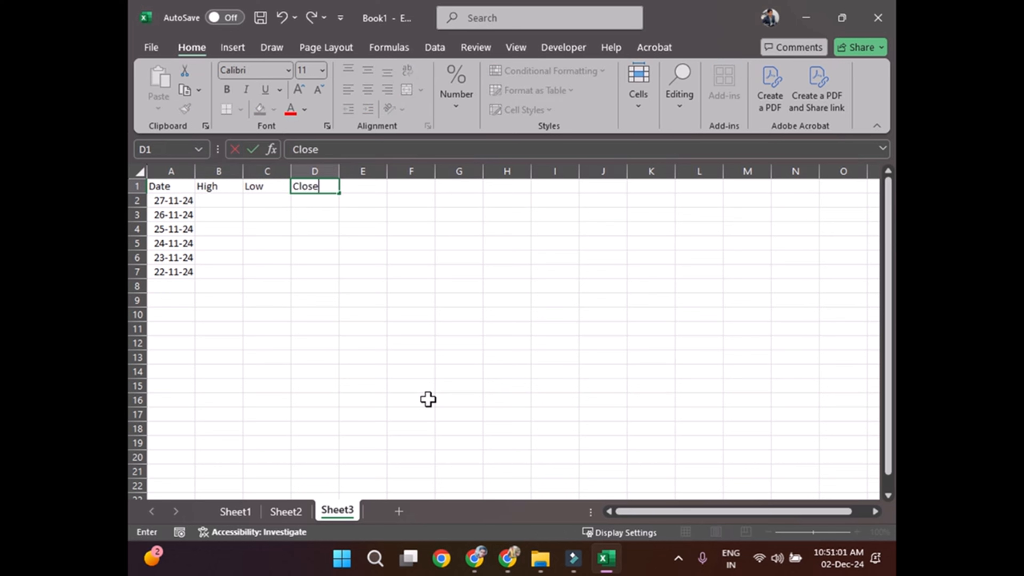
{"action": "key", "text": "Return"}
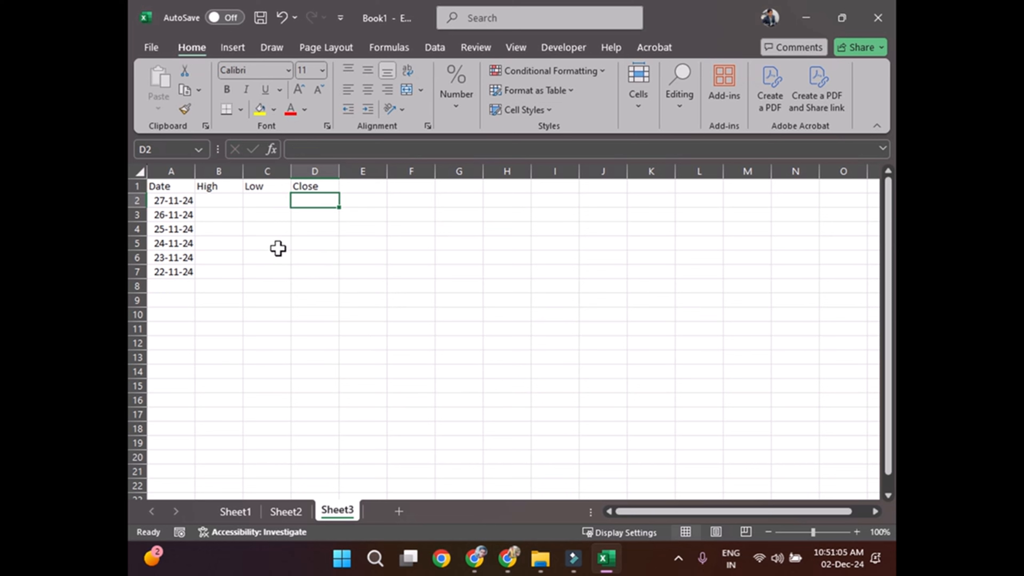
Step: Fill the High, Low and Close columns from B2 with the formula =RANDARRAY(6,3,2000,3000,TRUE)
{"action": "left_click", "coordinate": [222, 204]}
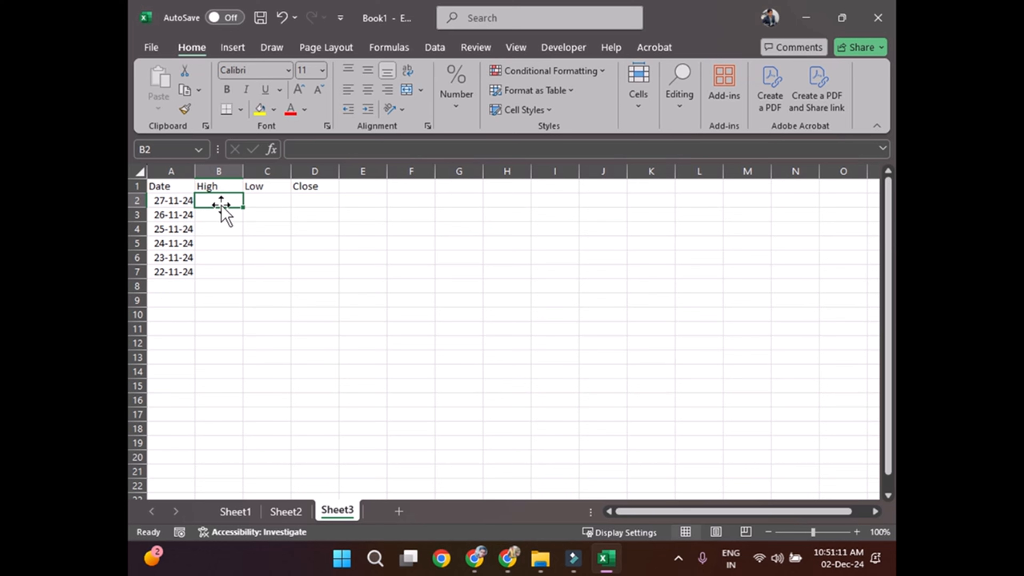
{"action": "left_click_drag", "start_coordinate": [221, 203], "coordinate": [266, 229]}
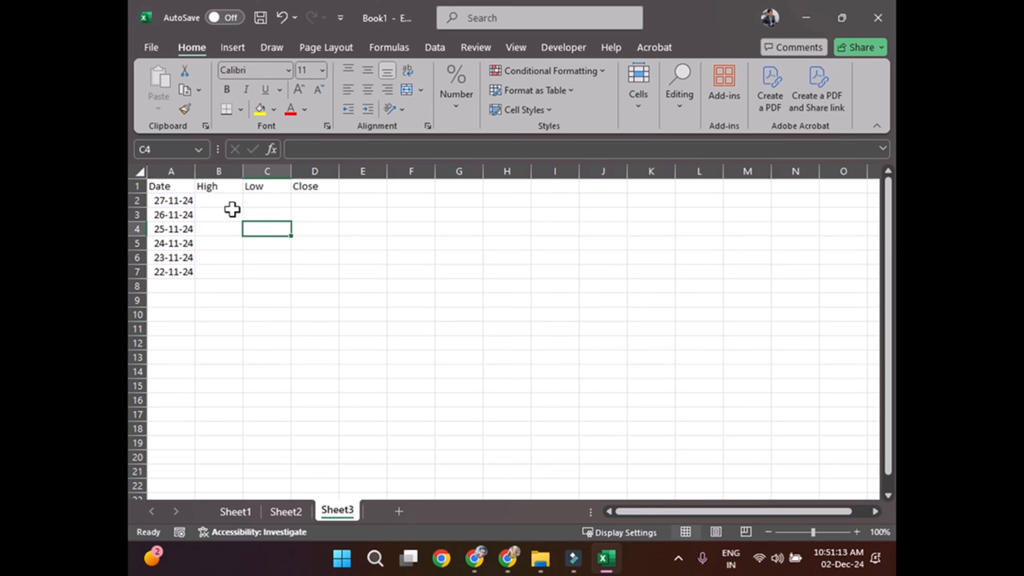
{"action": "left_click", "coordinate": [226, 201]}
{"action": "type", "text": "="}
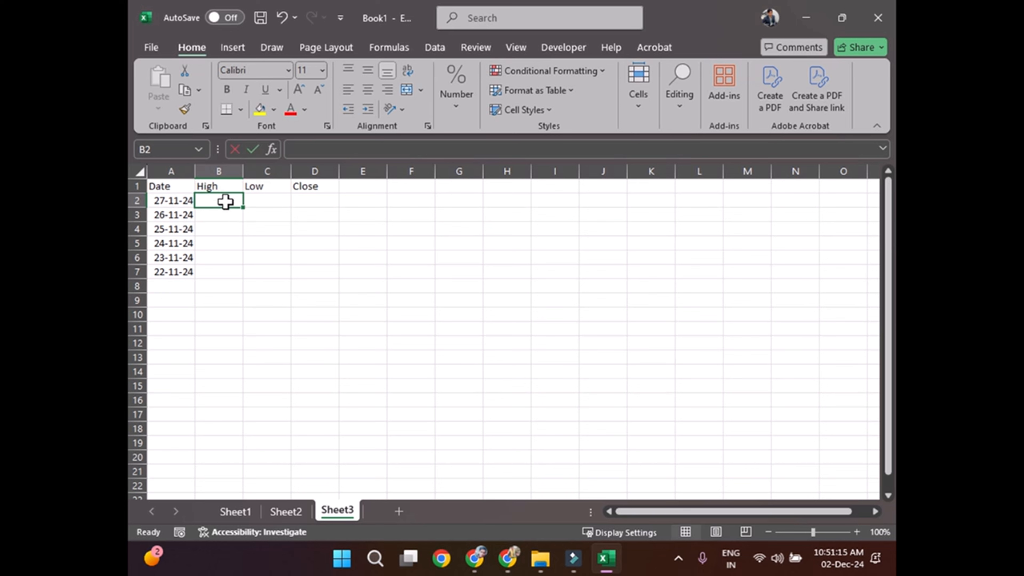
{"action": "type", "text": "rand"}
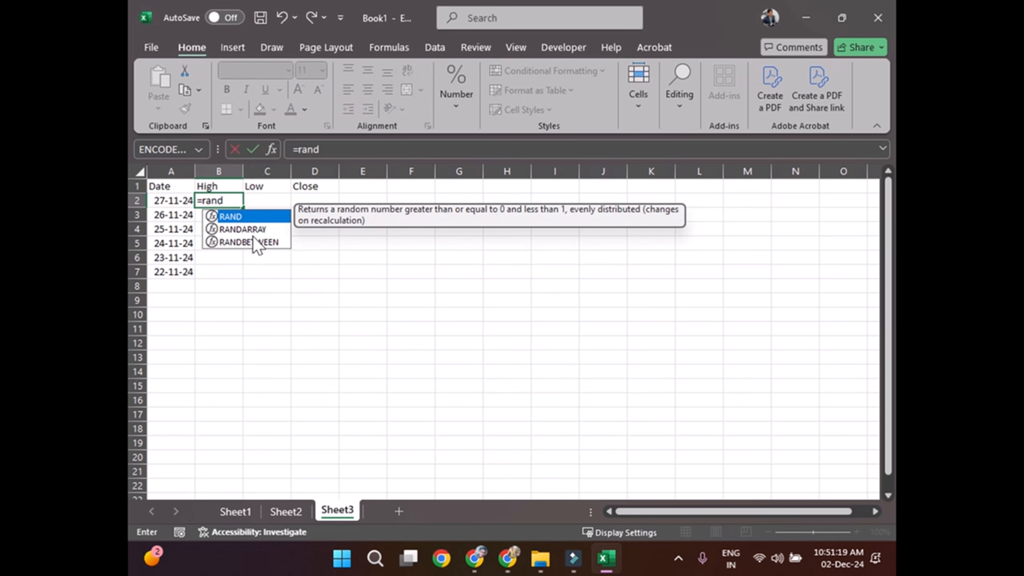
{"action": "double_click", "coordinate": [253, 229]}
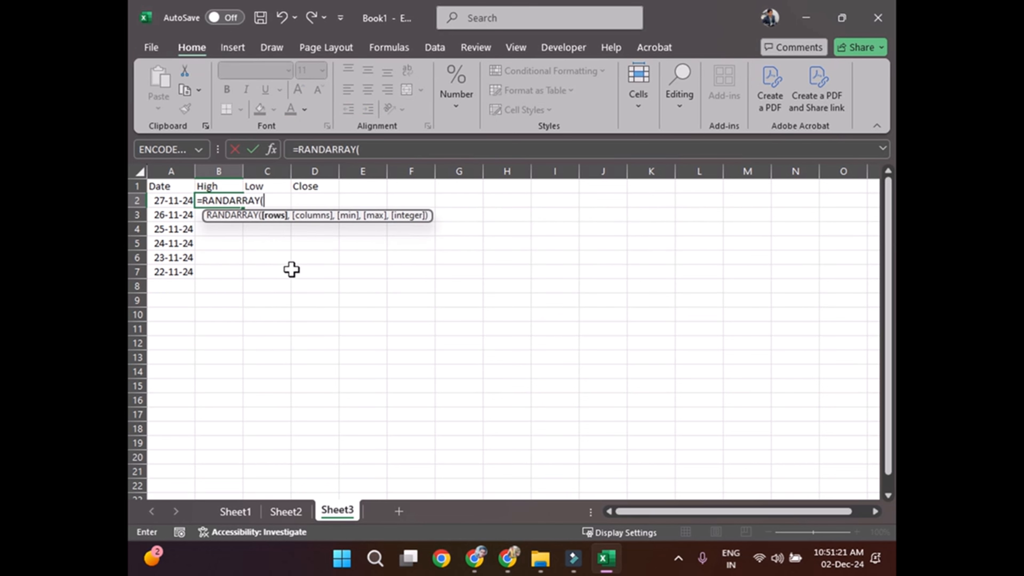
{"action": "type", "text": "6,"}
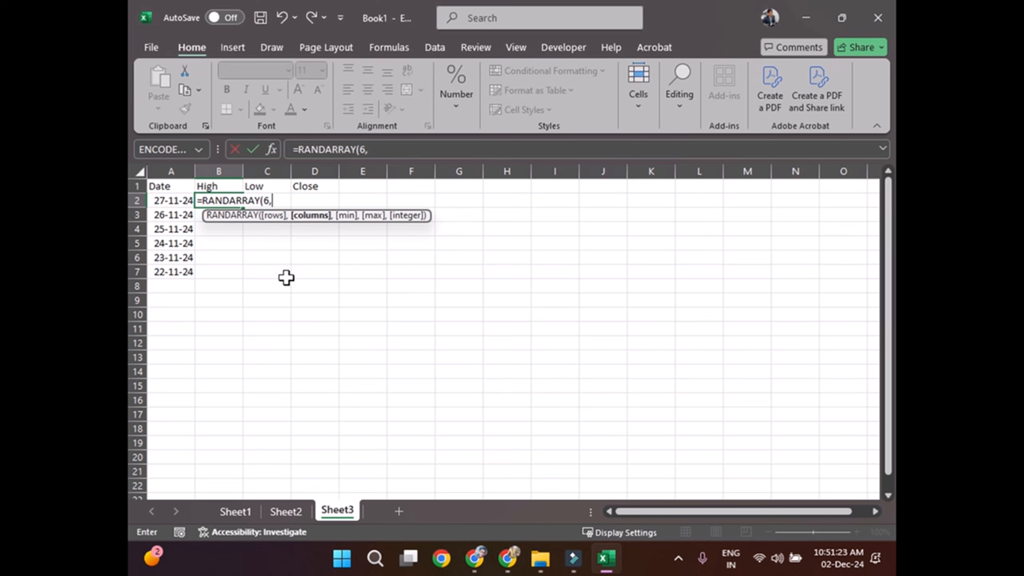
{"action": "type", "text": "3,2000"}
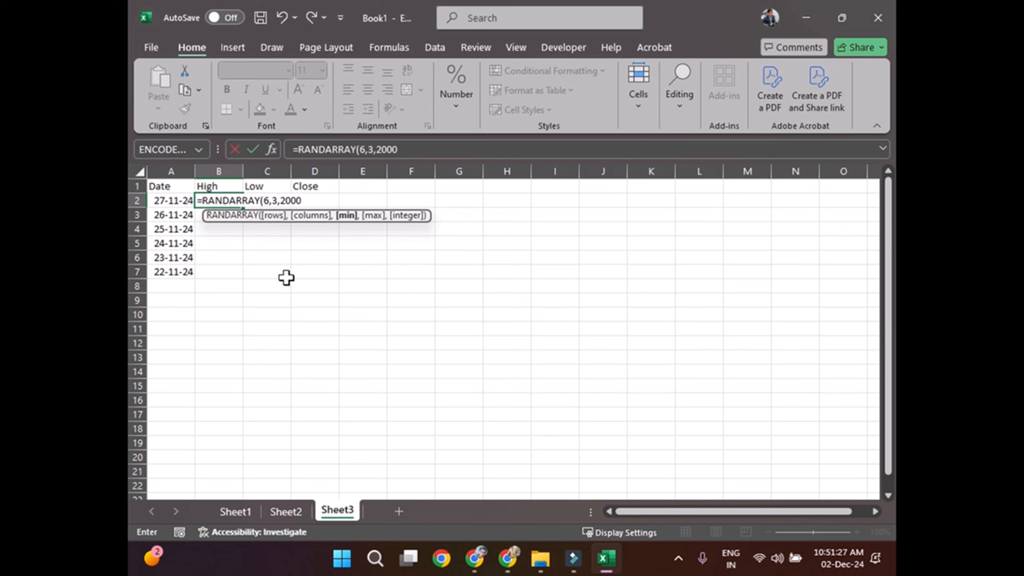
{"action": "type", "text": ",3000"}
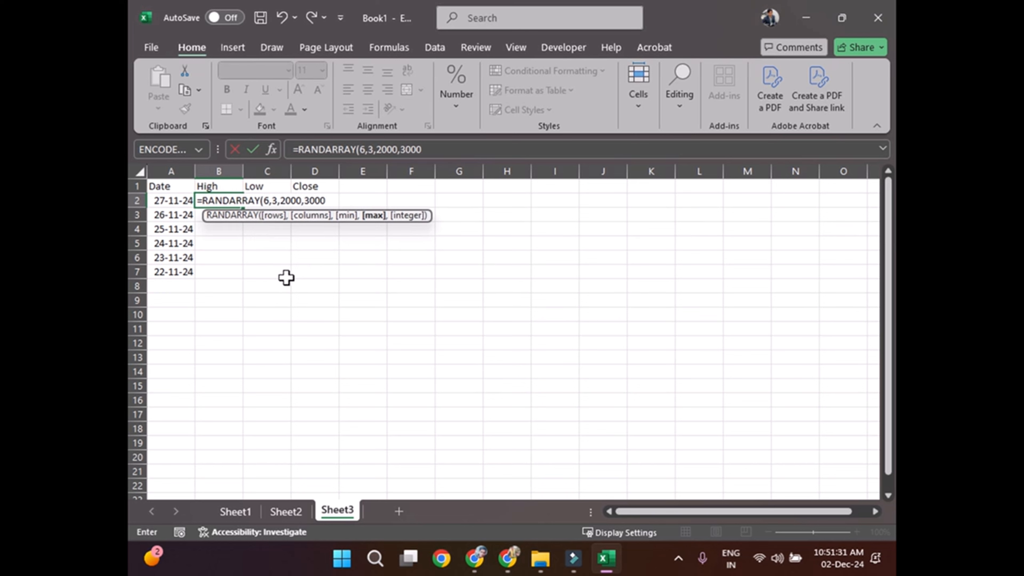
{"action": "type", "text": ",TRUE"}
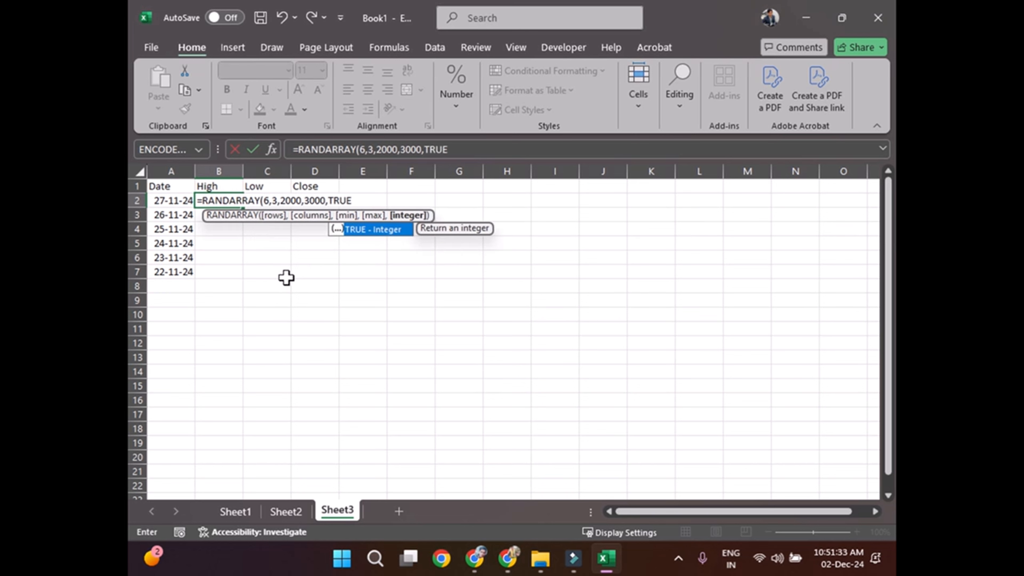
{"action": "type", "text": ")"}
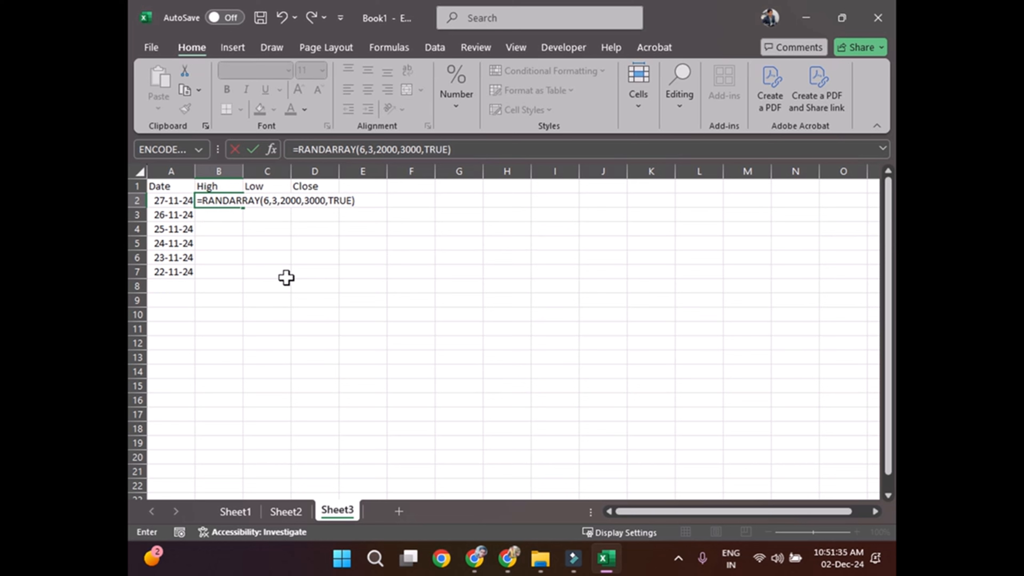
{"action": "key", "text": "Return"}
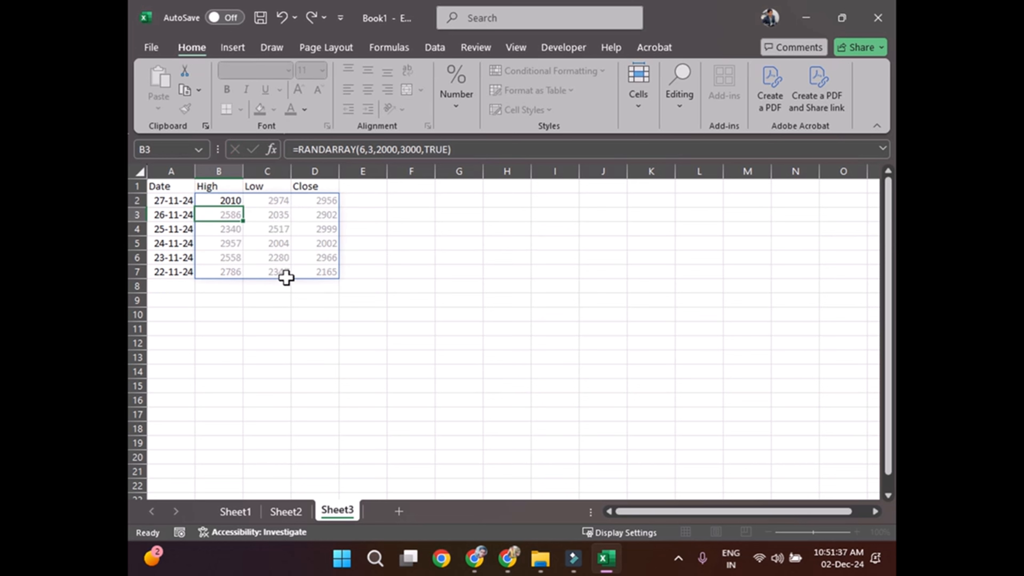
Step: Convert the random-number formula results in B2:D7 to static values by copying them and pasting values only in place
{"action": "left_click", "coordinate": [228, 200]}
{"action": "left_click_drag", "start_coordinate": [228, 201], "coordinate": [332, 272]}
{"action": "key", "text": "ctrl+c"}
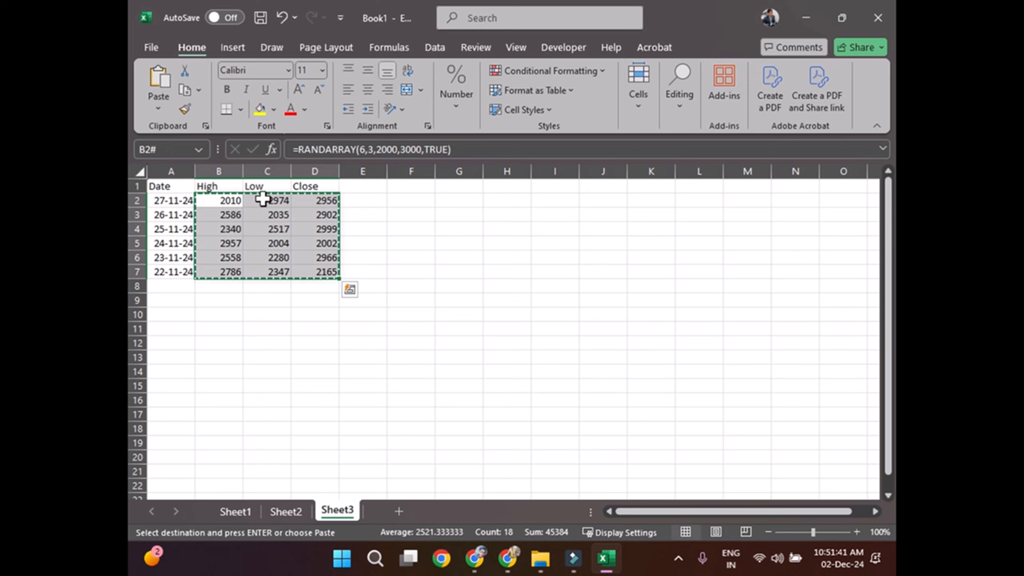
{"action": "left_click", "coordinate": [163, 113]}
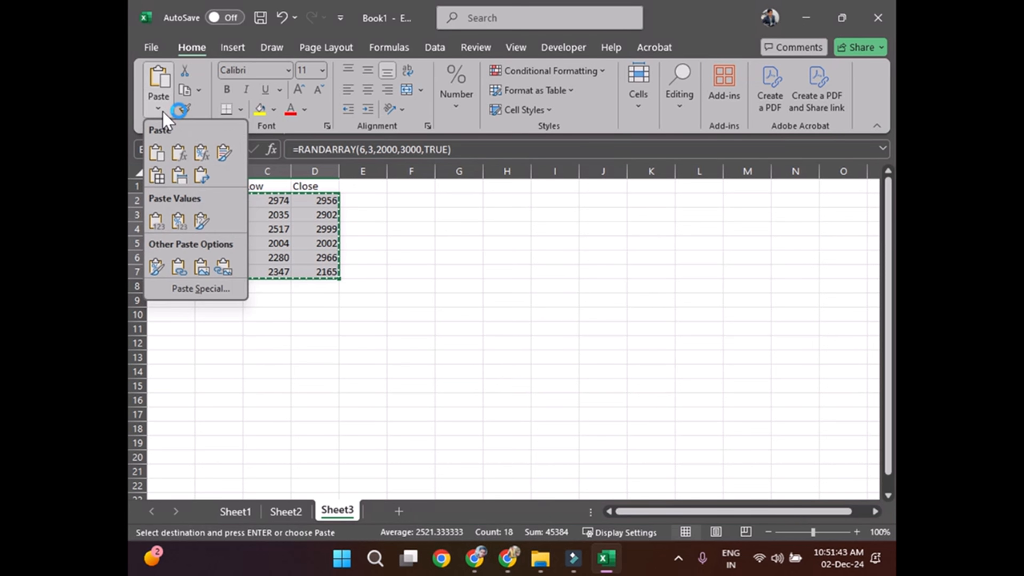
{"action": "left_click", "coordinate": [157, 225]}
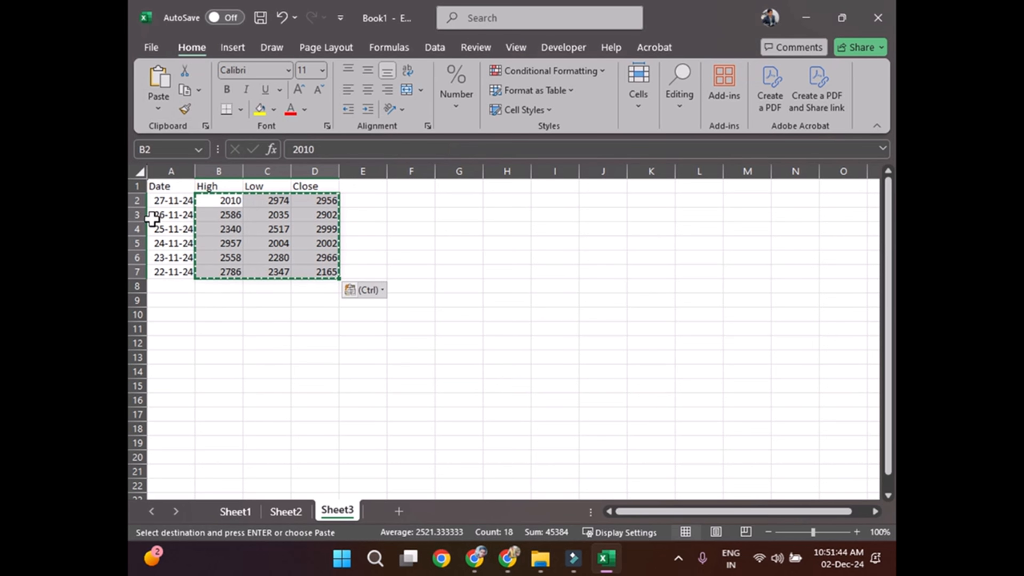
{"action": "left_click", "coordinate": [297, 218]}
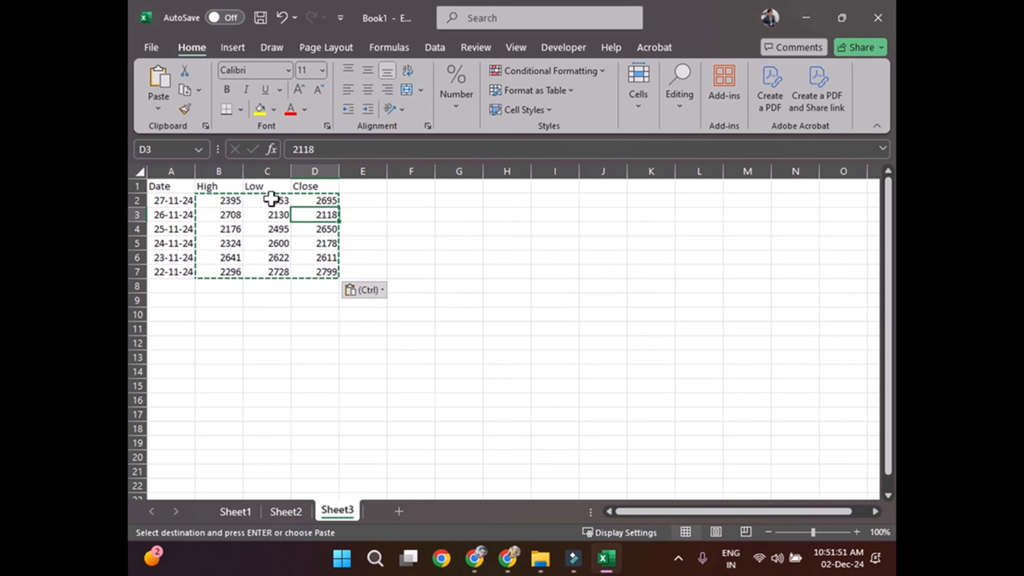
Step: Change the Low value for 25-11-24 in C4 to 2100
{"action": "double_click", "coordinate": [278, 200]}
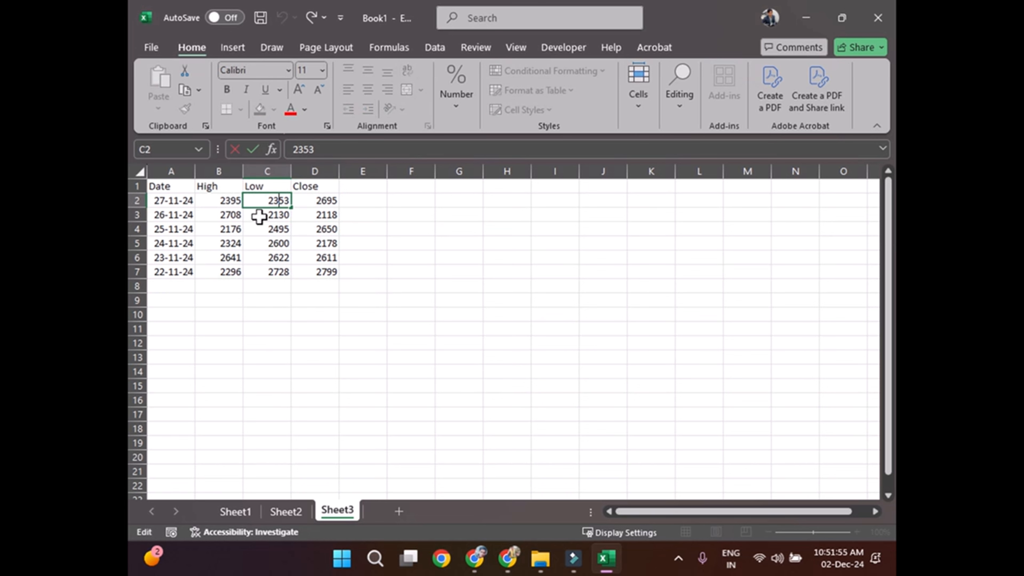
{"action": "left_click", "coordinate": [276, 229]}
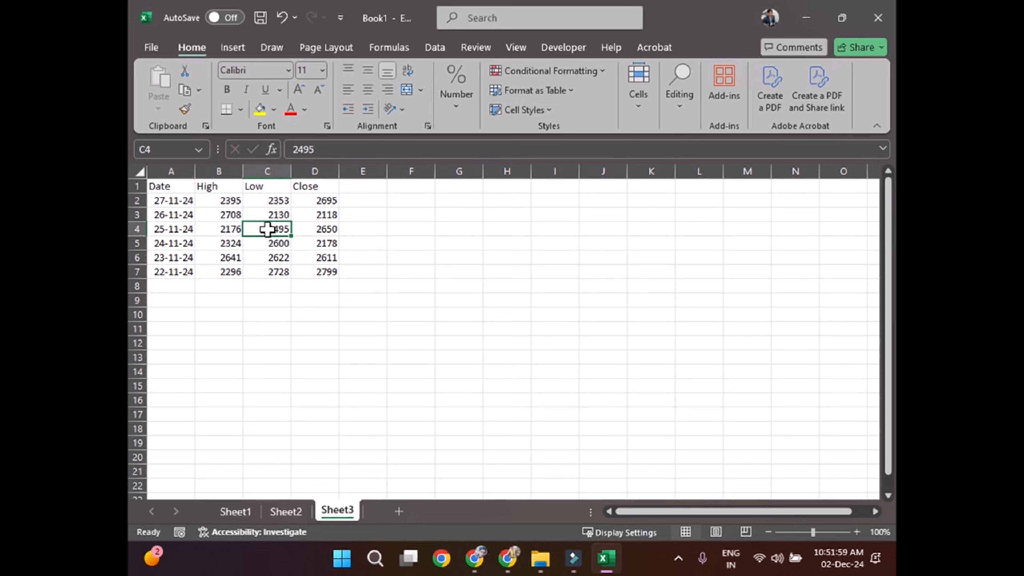
{"action": "double_click", "coordinate": [274, 229]}
{"action": "left_click_drag", "start_coordinate": [270, 229], "coordinate": [251, 229]}
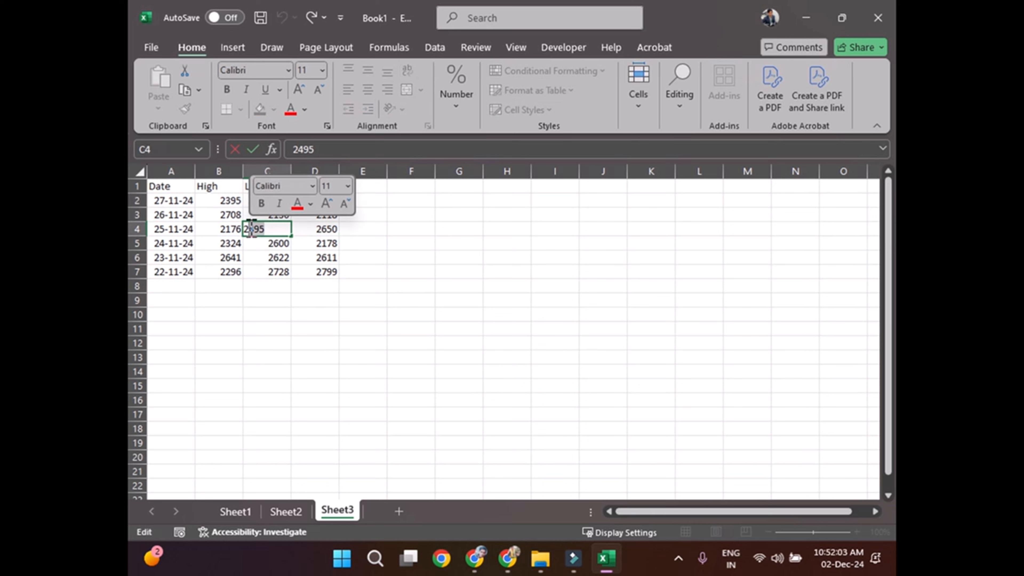
{"action": "type", "text": "1"}
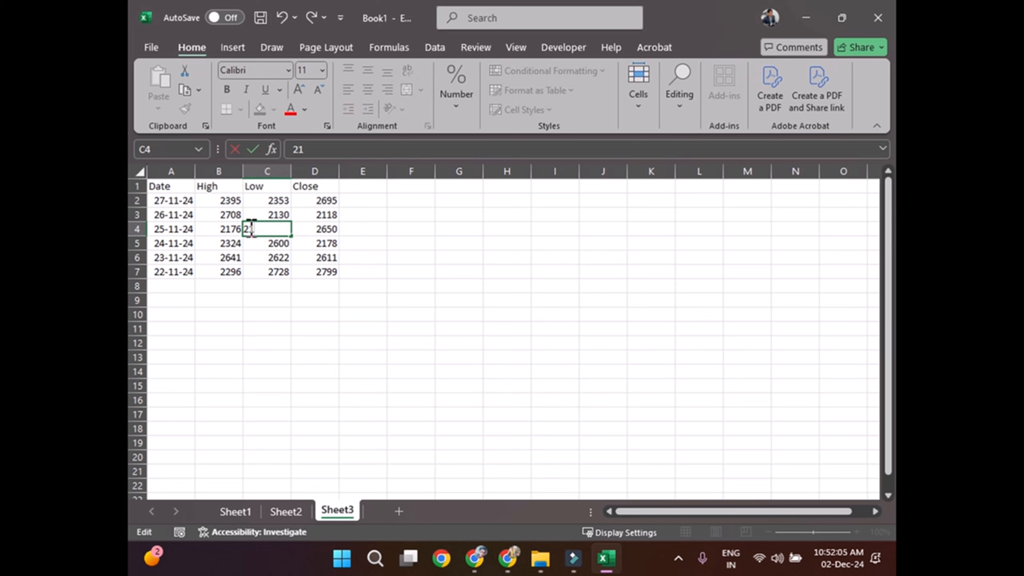
{"action": "type", "text": "00"}
{"action": "key", "text": "Return"}
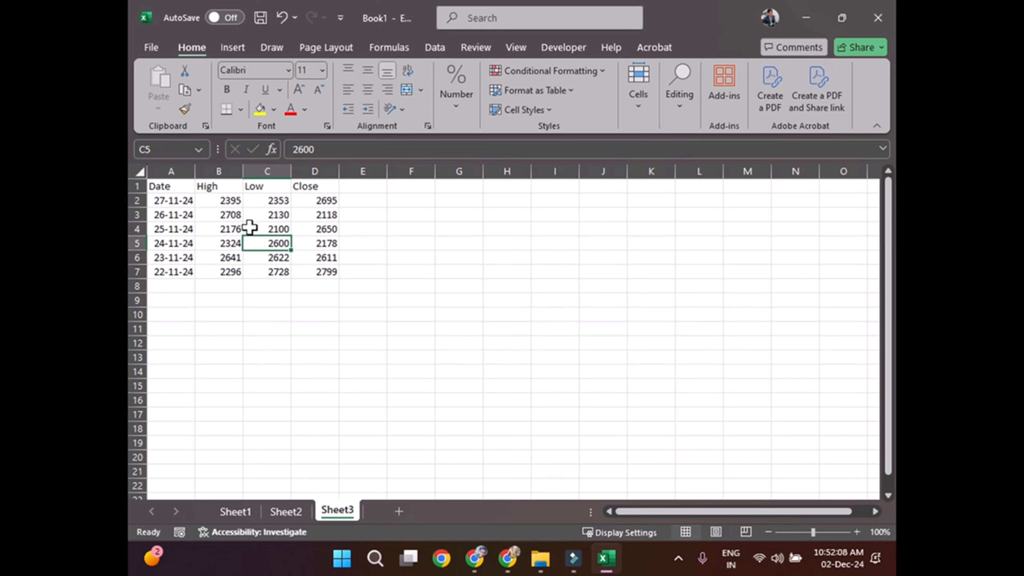
Step: Change the Low value for 24-11-24 in C5 to 2200
{"action": "double_click", "coordinate": [278, 242]}
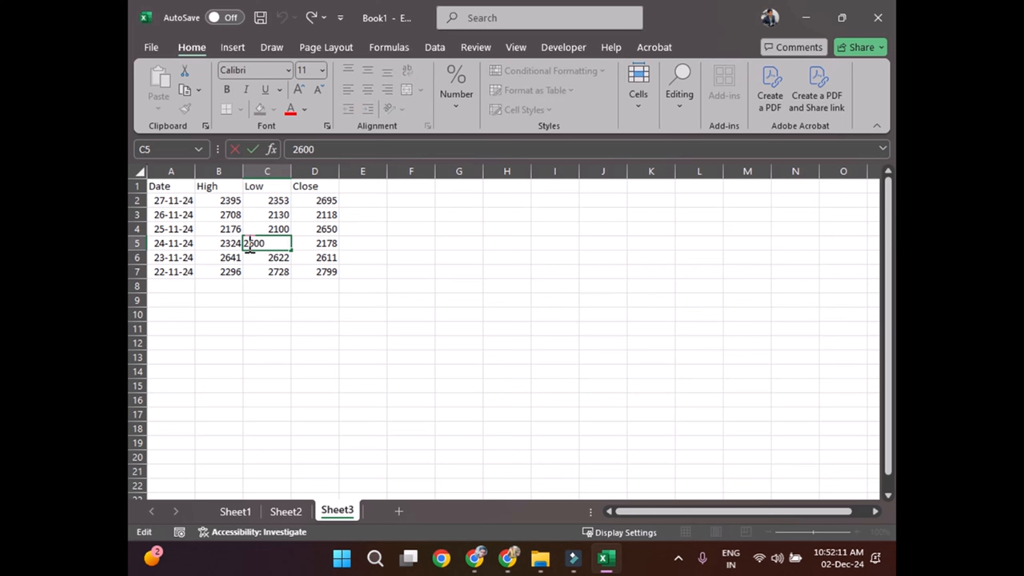
{"action": "left_click_drag", "start_coordinate": [253, 243], "coordinate": [260, 243]}
{"action": "type", "text": "20"}
{"action": "key", "text": "Return"}
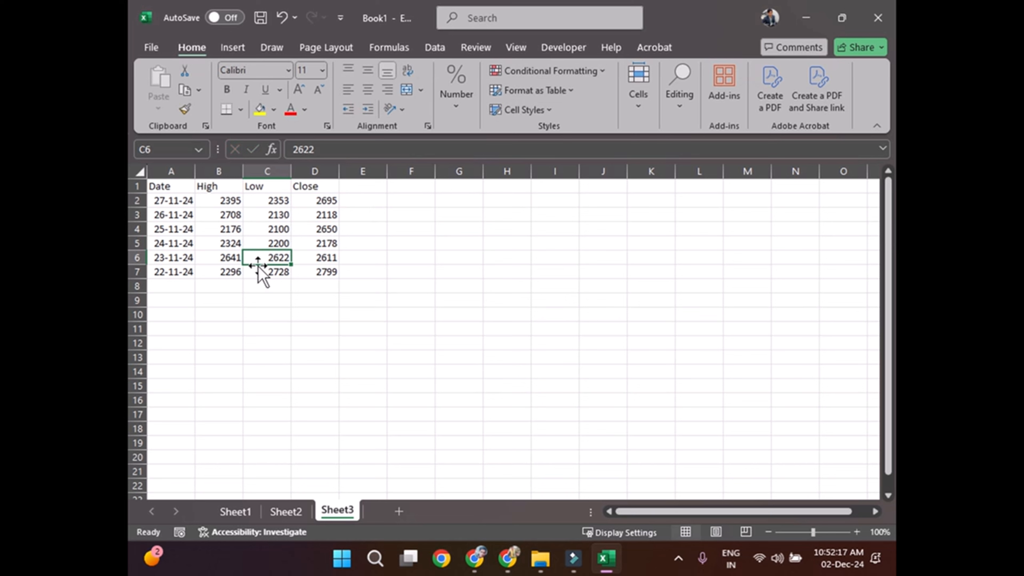
Step: Change the Low value for 22-11-24 in C7 to 2128
{"action": "left_click", "coordinate": [275, 271]}
{"action": "double_click", "coordinate": [275, 272]}
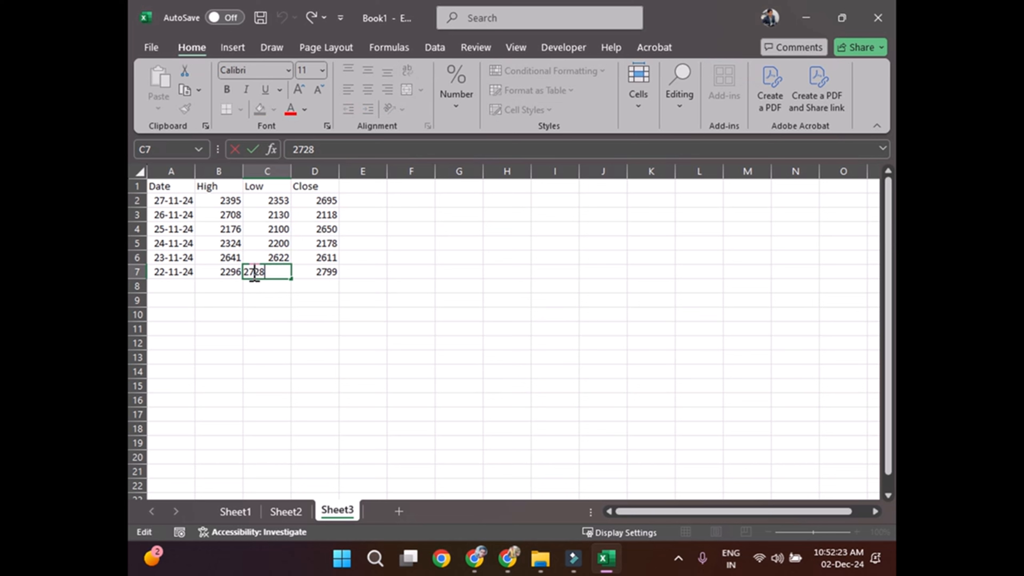
{"action": "left_click_drag", "start_coordinate": [253, 274], "coordinate": [249, 273]}
{"action": "type", "text": "1"}
{"action": "key", "text": "Return"}
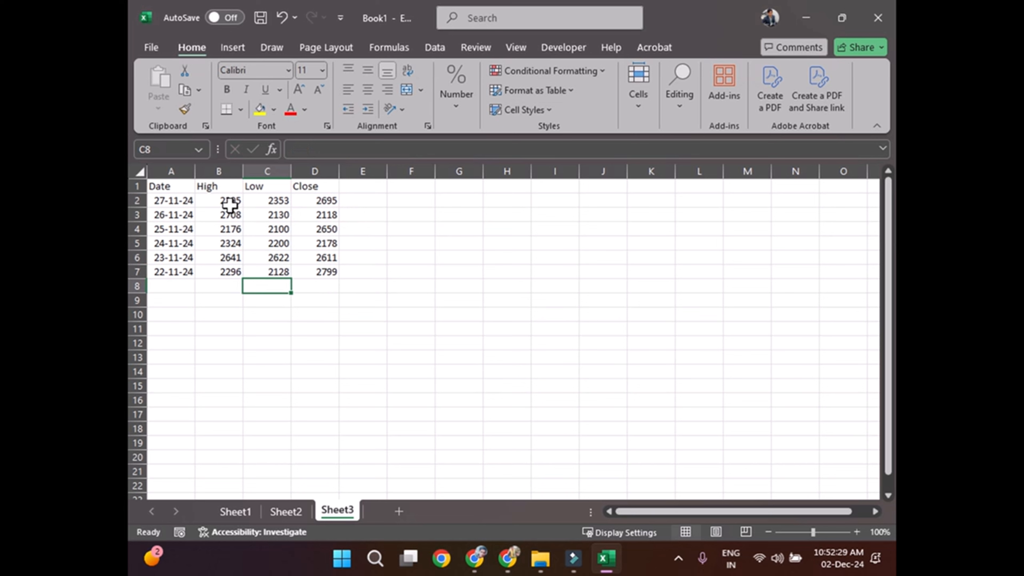
Step: Replace the High value for 22-11-24 in B7 with a copy of that row's Close value from D7
{"action": "left_click_drag", "start_coordinate": [229, 201], "coordinate": [234, 278]}
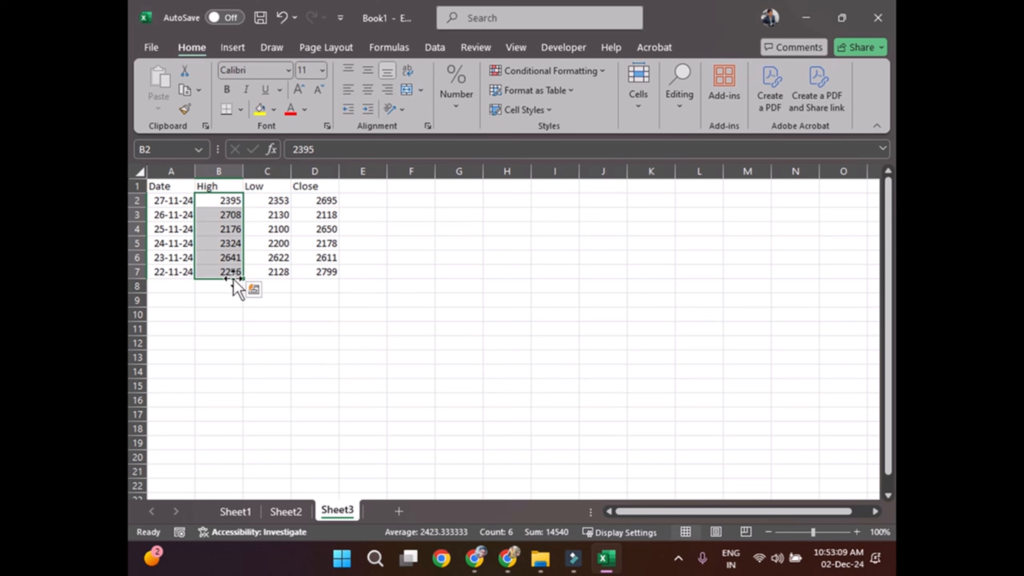
{"action": "left_click", "coordinate": [319, 272]}
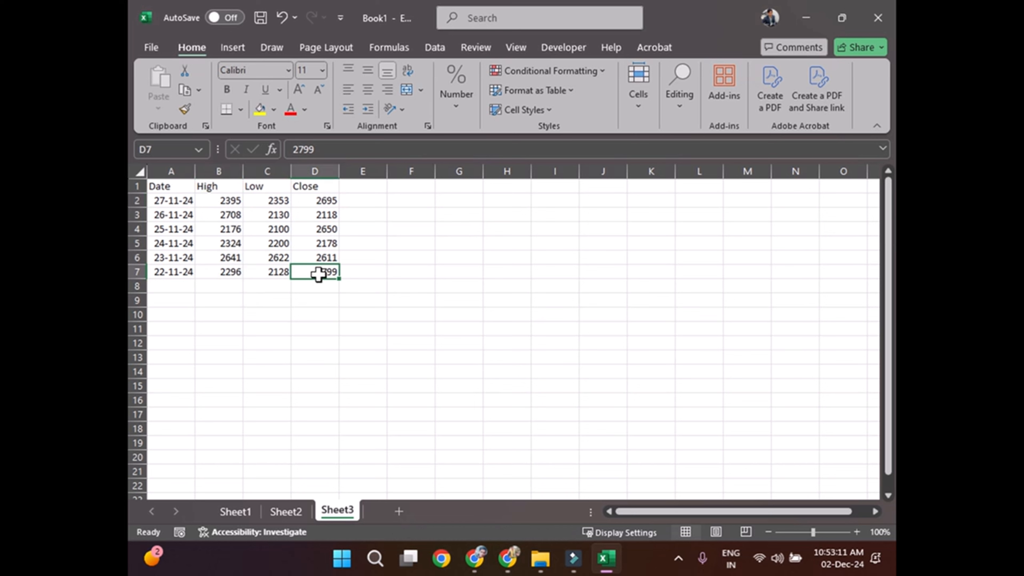
{"action": "key", "text": "ctrl+c"}
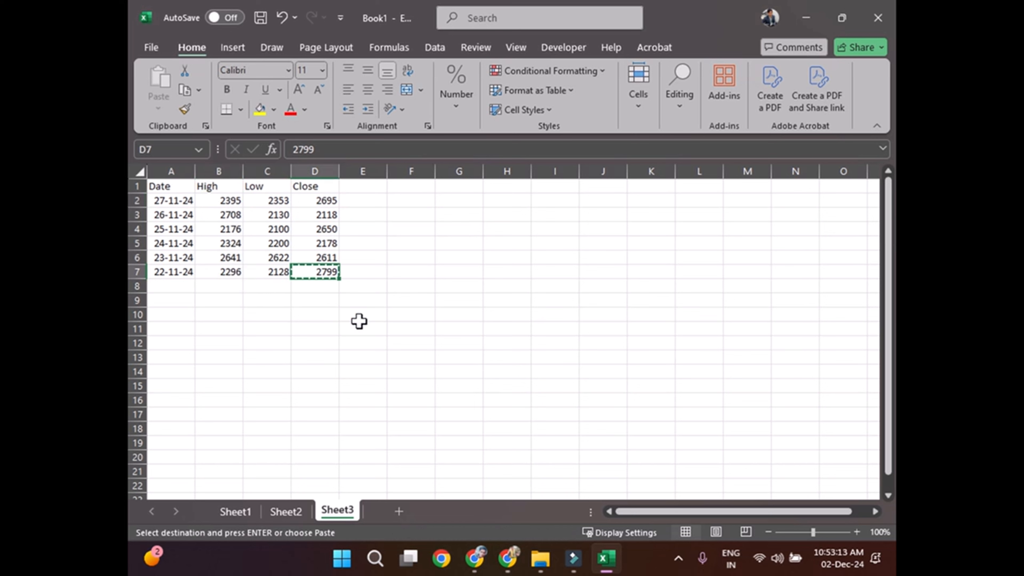
{"action": "left_click", "coordinate": [235, 273]}
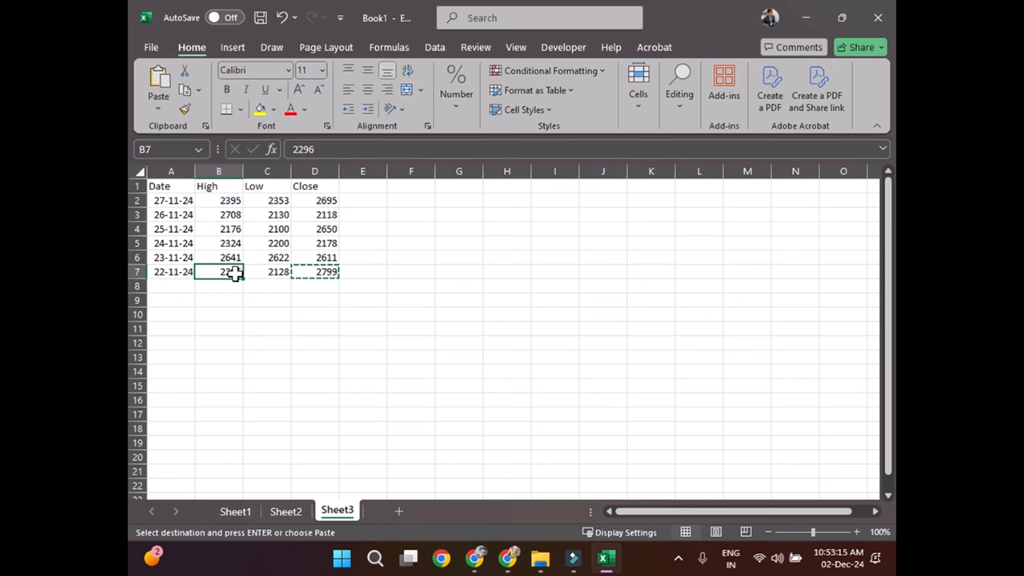
{"action": "key", "text": "ctrl+v"}
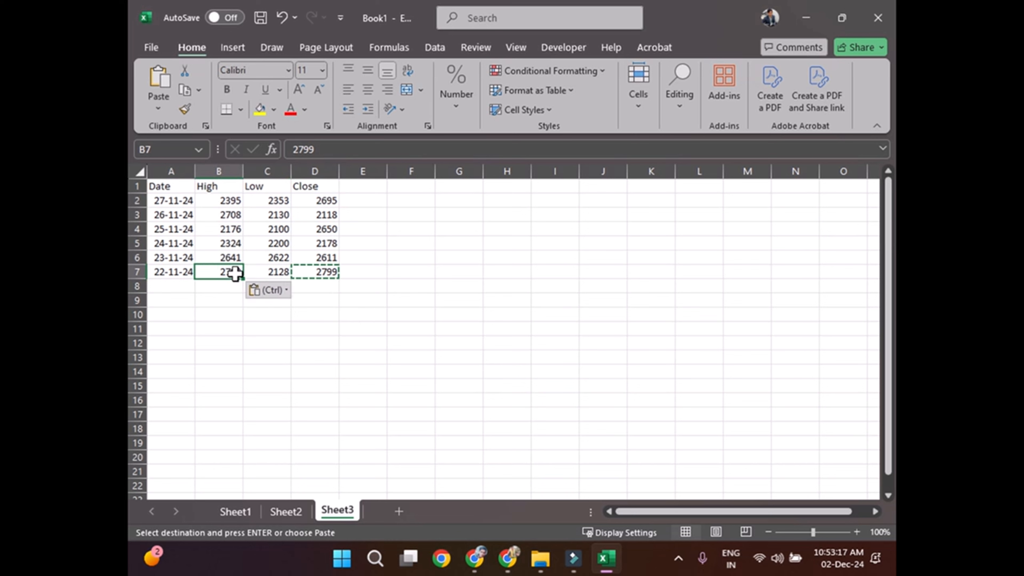
{"action": "left_click", "coordinate": [331, 313]}
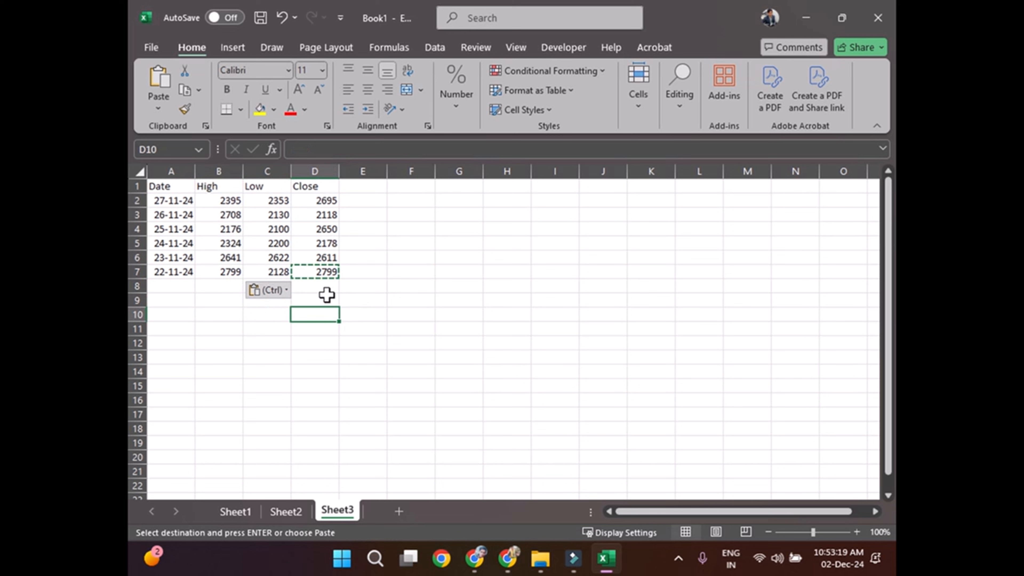
Step: Replace the High value for 25-11-24 in B4 with a copy of that row's Close value from D4
{"action": "left_click", "coordinate": [326, 258]}
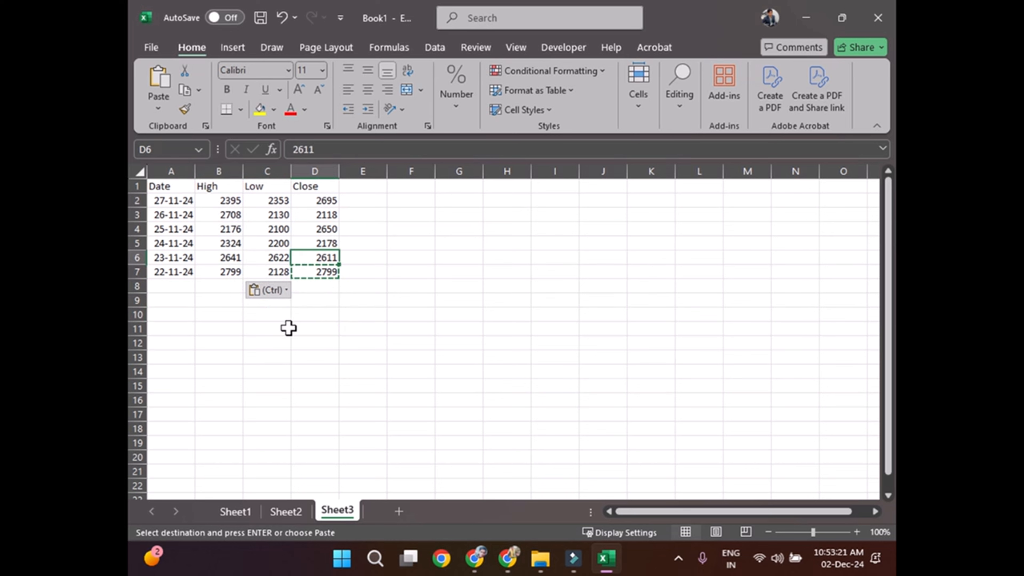
{"action": "left_click", "coordinate": [325, 242]}
{"action": "left_click", "coordinate": [324, 229]}
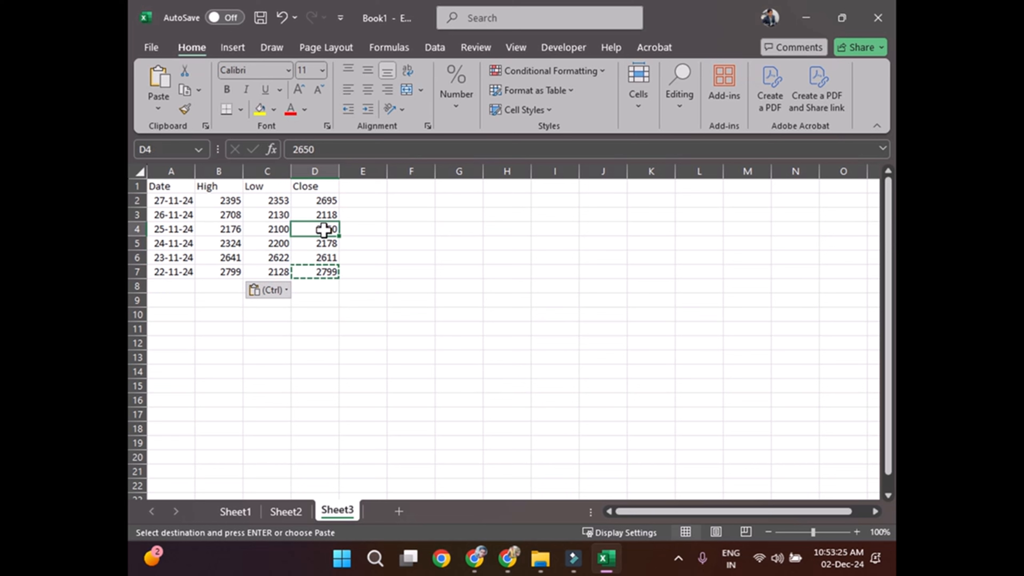
{"action": "key", "text": "Escape"}
{"action": "key", "text": "ctrl+c"}
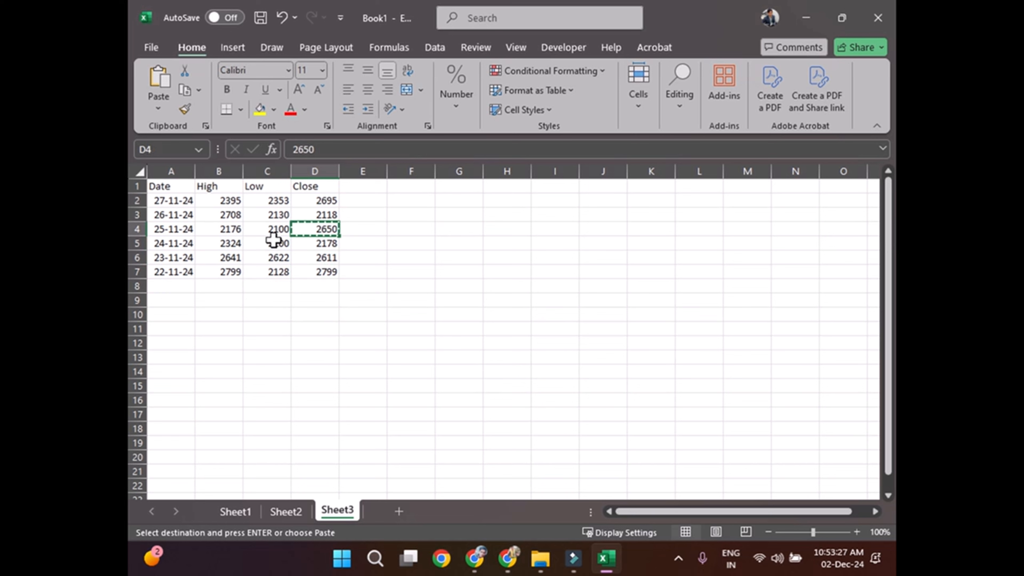
{"action": "left_click", "coordinate": [232, 230]}
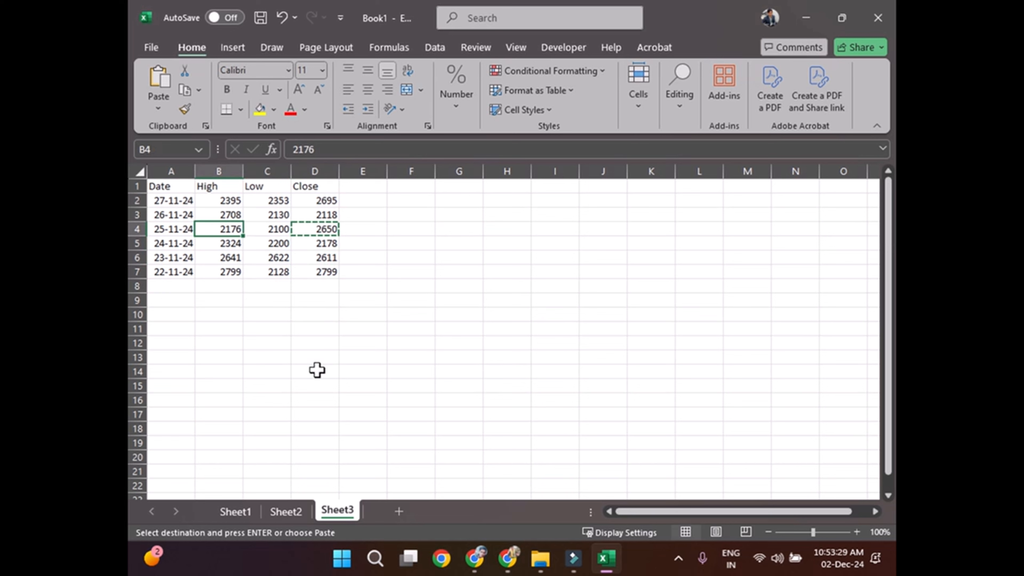
{"action": "key", "text": "ctrl+v"}
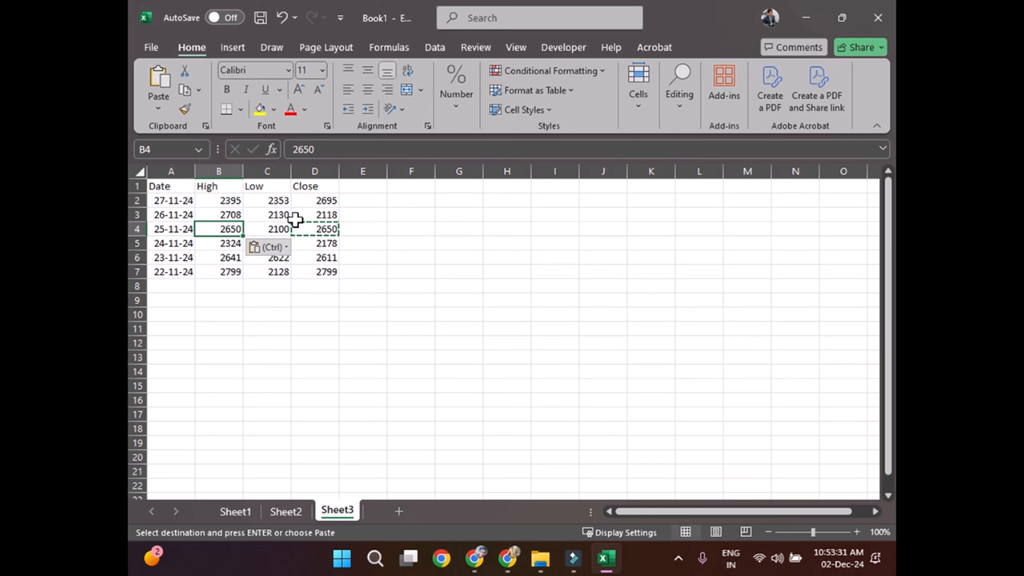
Step: Replace the High value for 27-11-24 in B2 with a copy of that row's Close value from D2
{"action": "left_click", "coordinate": [318, 214]}
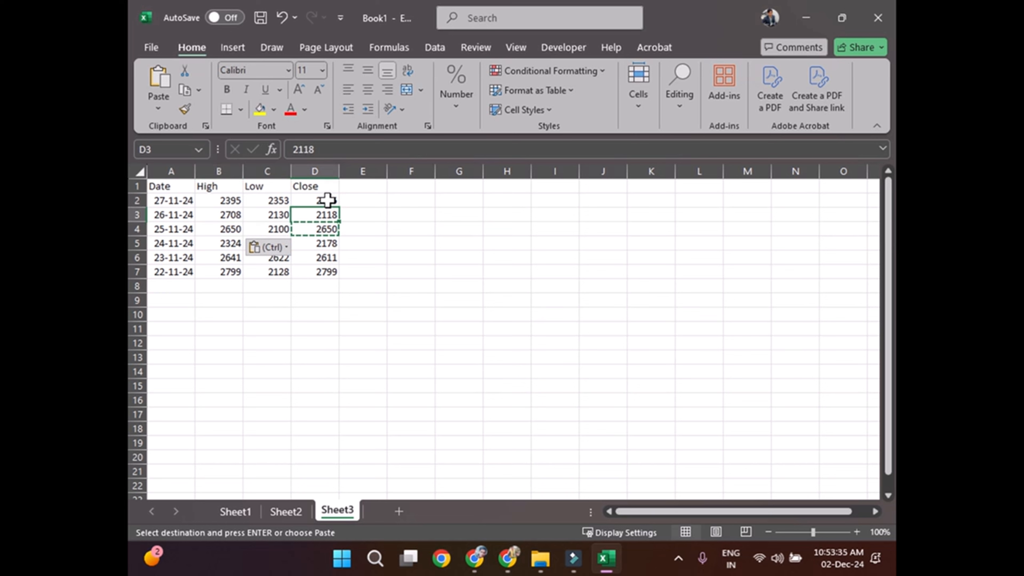
{"action": "left_click", "coordinate": [328, 199]}
{"action": "key", "text": "ctrl+c"}
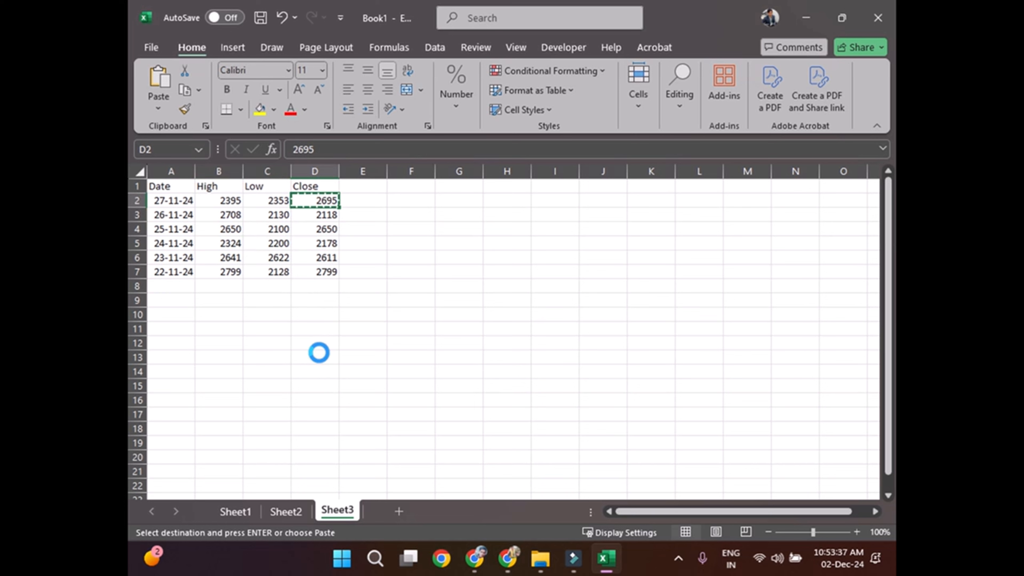
{"action": "left_click", "coordinate": [231, 198]}
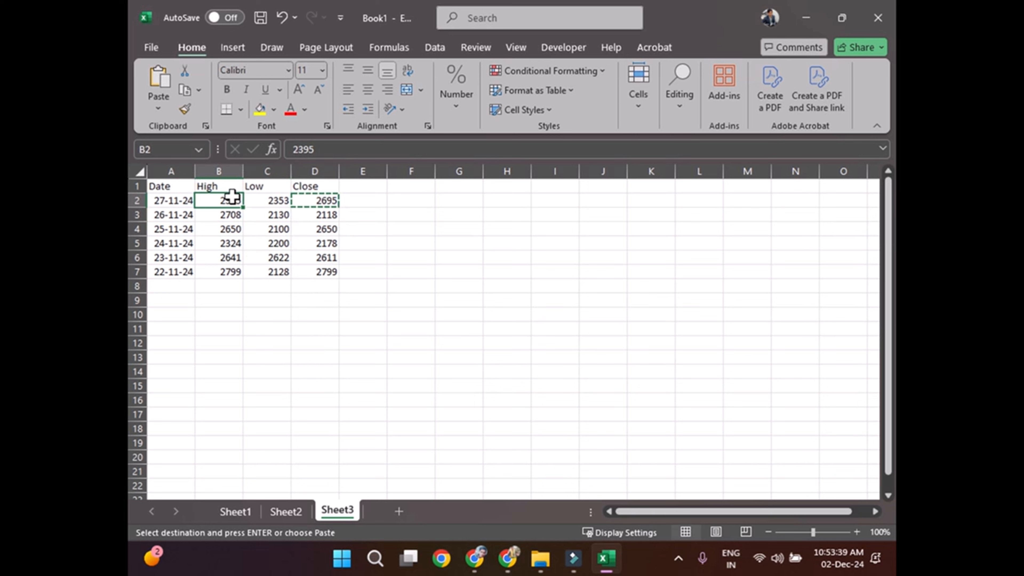
{"action": "key", "text": "ctrl+v"}
{"action": "left_click", "coordinate": [354, 354]}
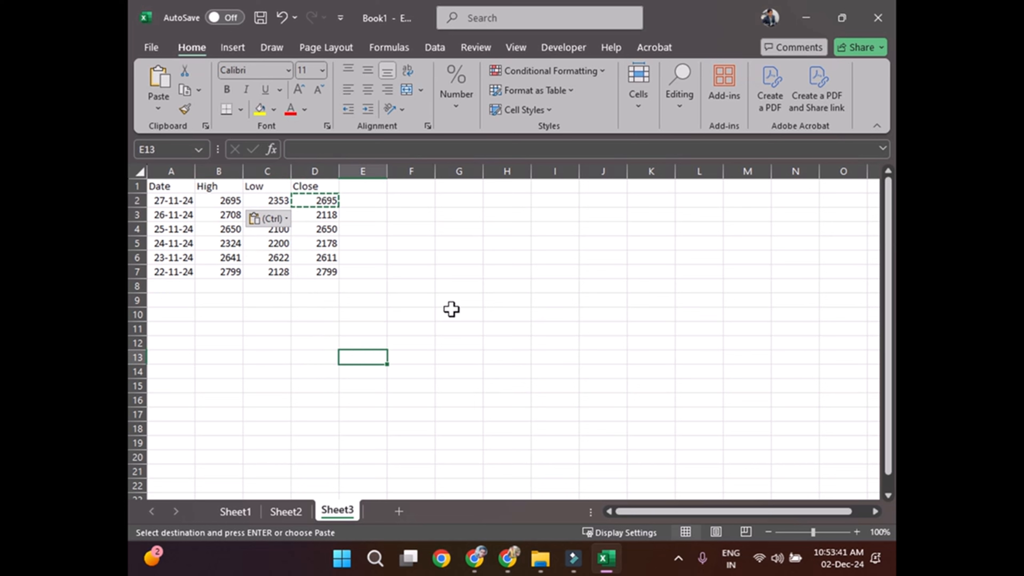
{"action": "left_click", "coordinate": [452, 312]}
{"action": "key", "text": "Escape"}
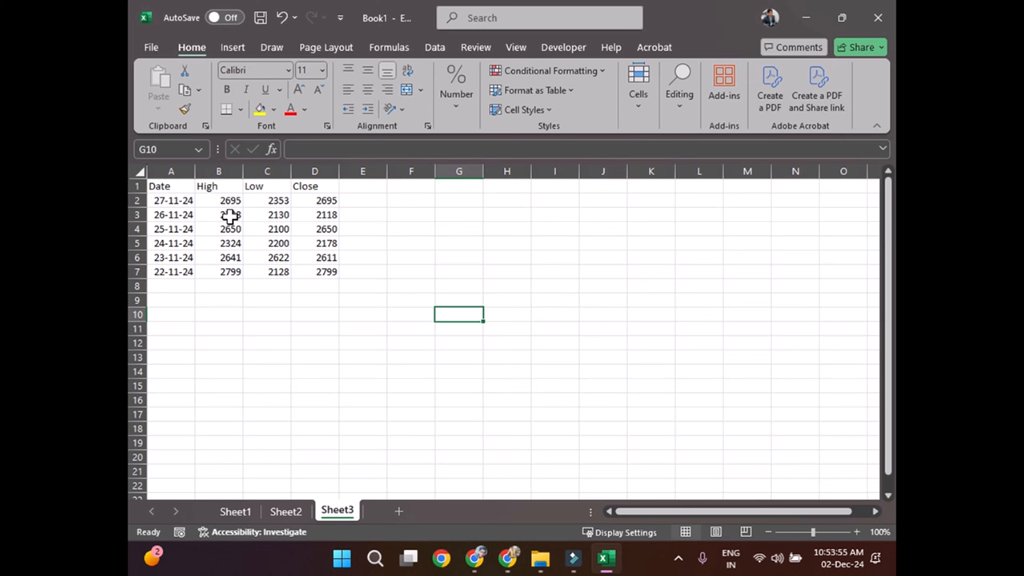
{"action": "left_click_drag", "start_coordinate": [228, 200], "coordinate": [236, 271]}
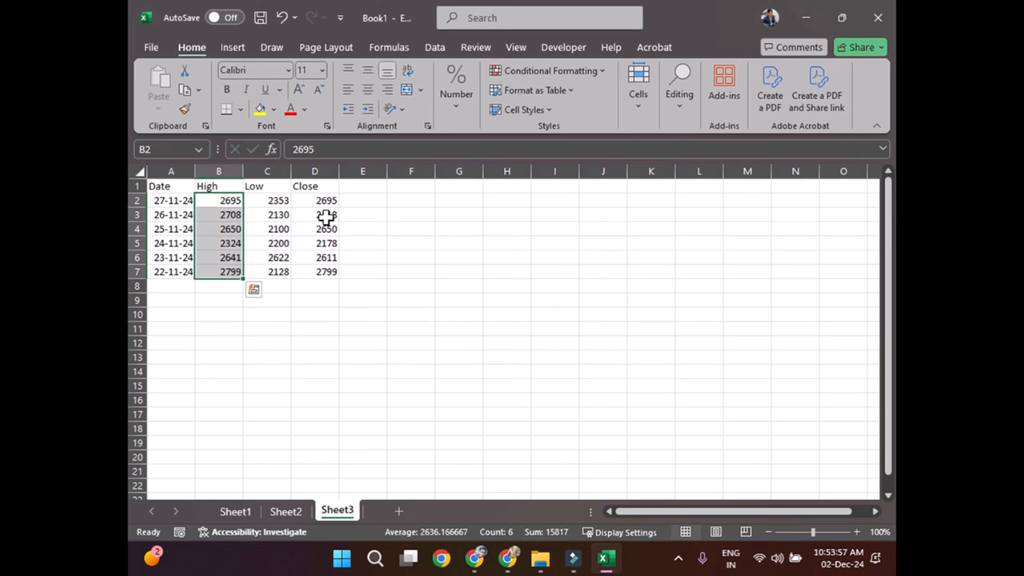
{"action": "left_click_drag", "start_coordinate": [325, 199], "coordinate": [324, 271]}
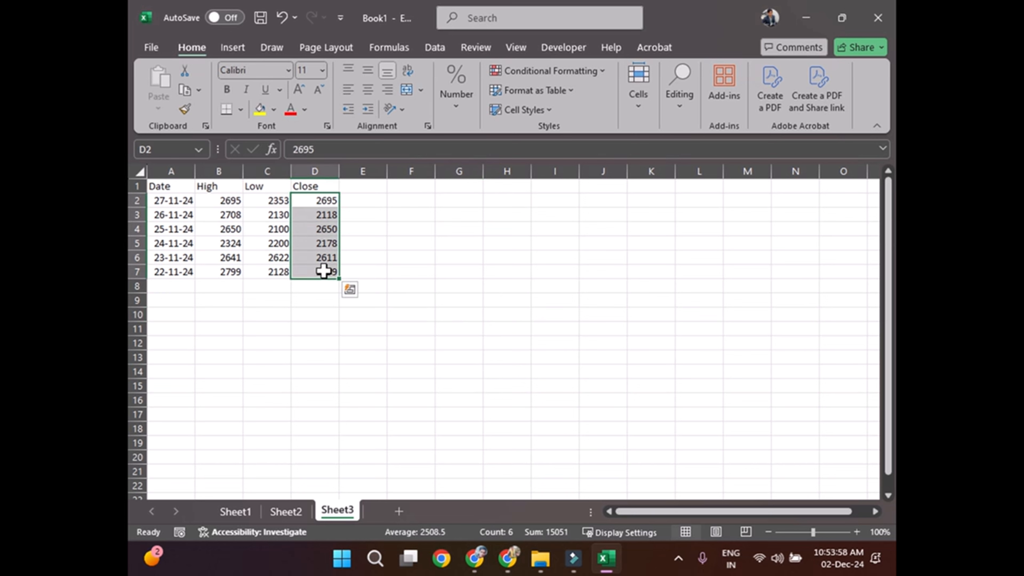
{"action": "left_click", "coordinate": [217, 201]}
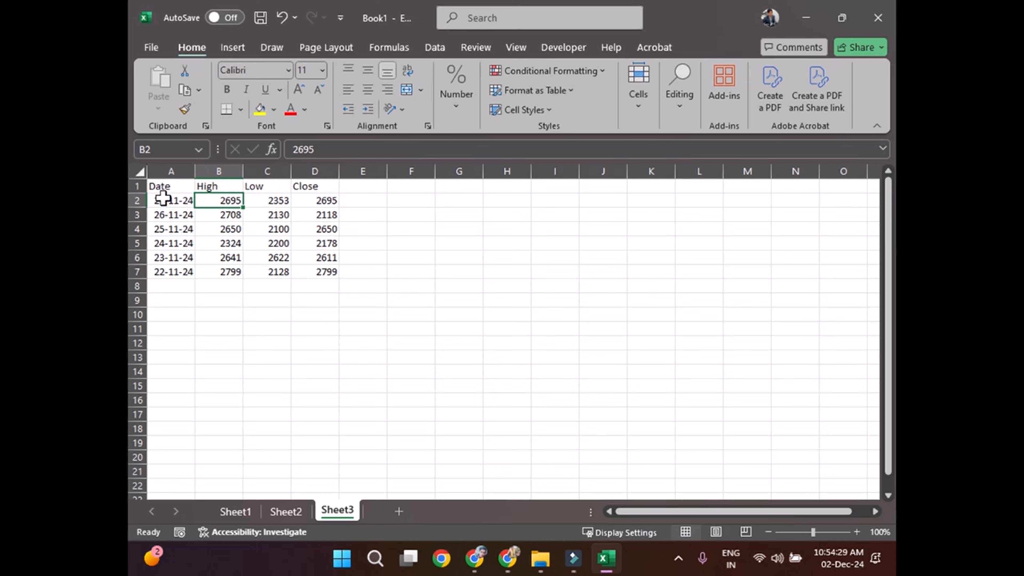
Step: Insert a High-Low-Close stock chart from the data in A2:D7 and place it beside the table
{"action": "left_click_drag", "start_coordinate": [166, 197], "coordinate": [327, 271]}
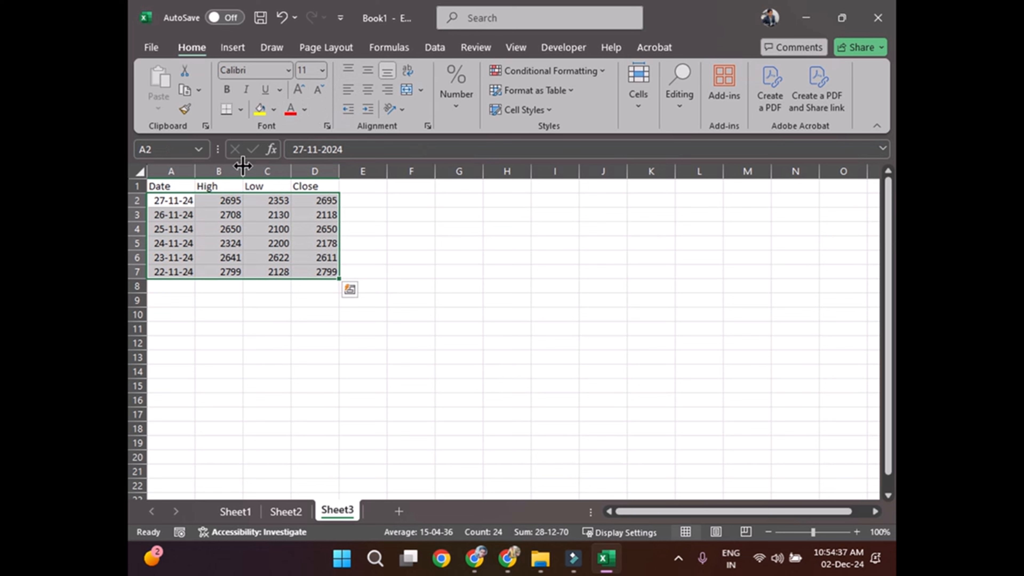
{"action": "left_click", "coordinate": [234, 56]}
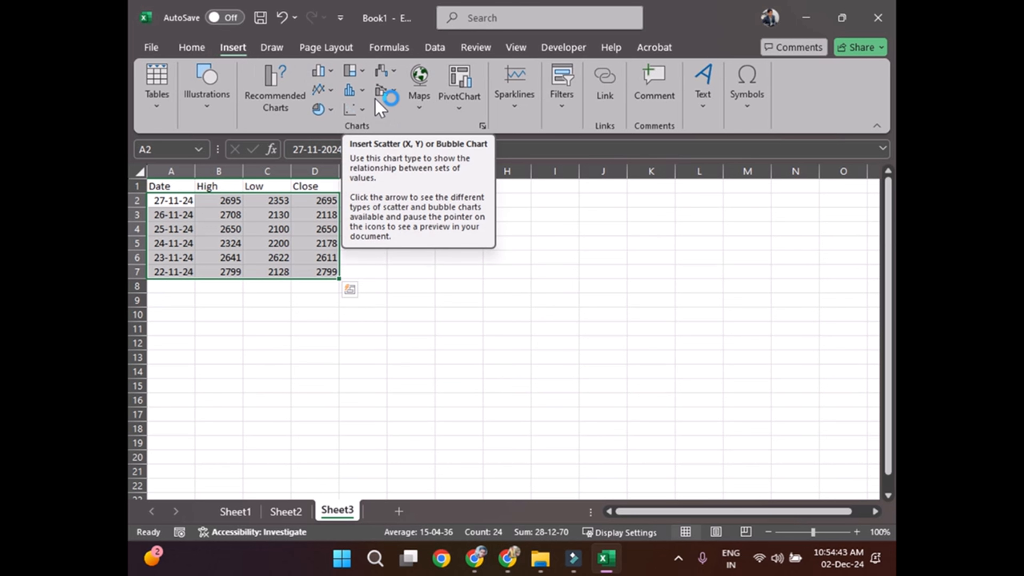
{"action": "left_click", "coordinate": [393, 73]}
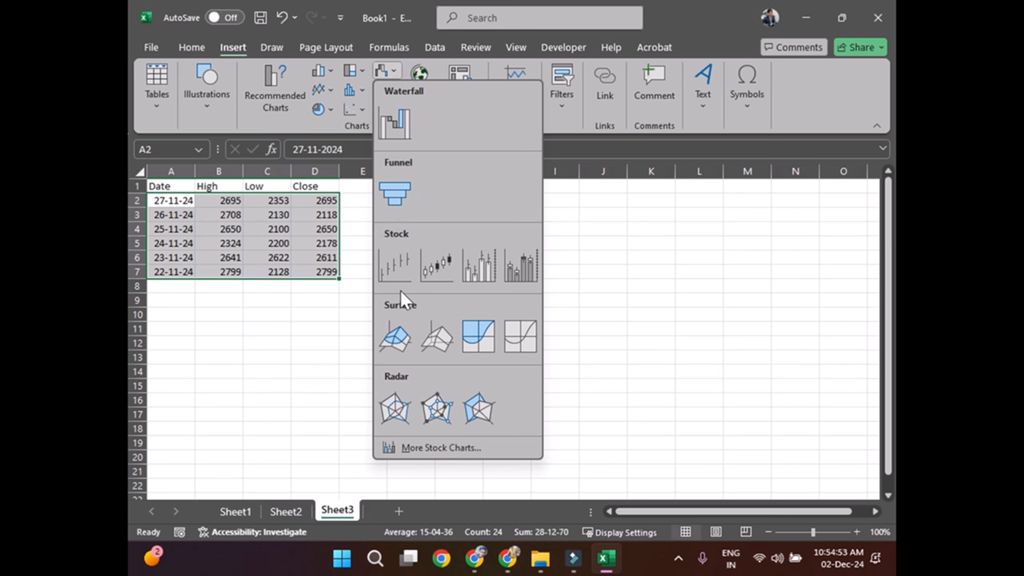
{"action": "left_click", "coordinate": [405, 278]}
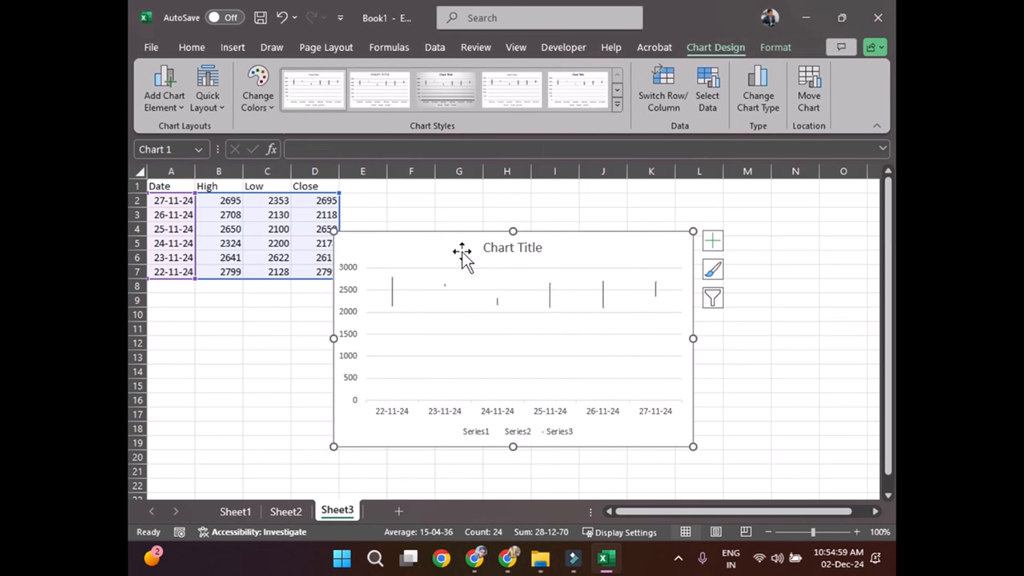
{"action": "left_click_drag", "start_coordinate": [454, 243], "coordinate": [524, 248]}
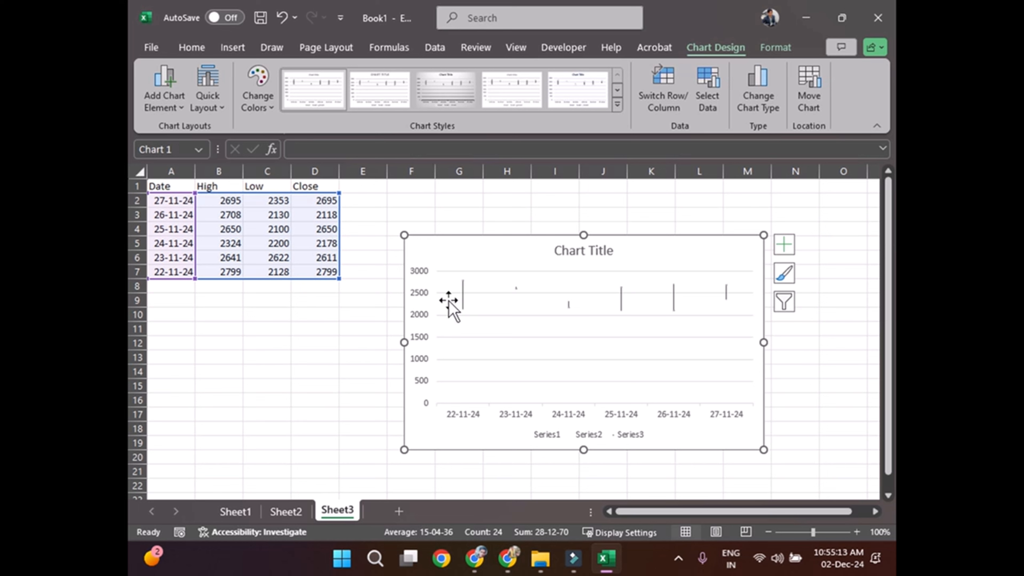
{"action": "right_click", "coordinate": [419, 321]}
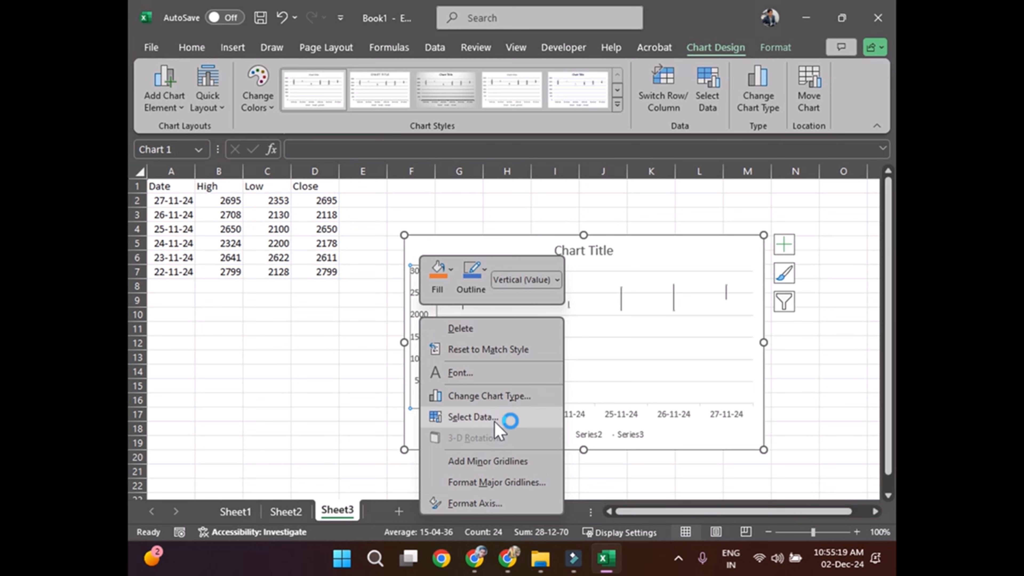
{"action": "left_click", "coordinate": [589, 357]}
{"action": "left_click", "coordinate": [462, 297]}
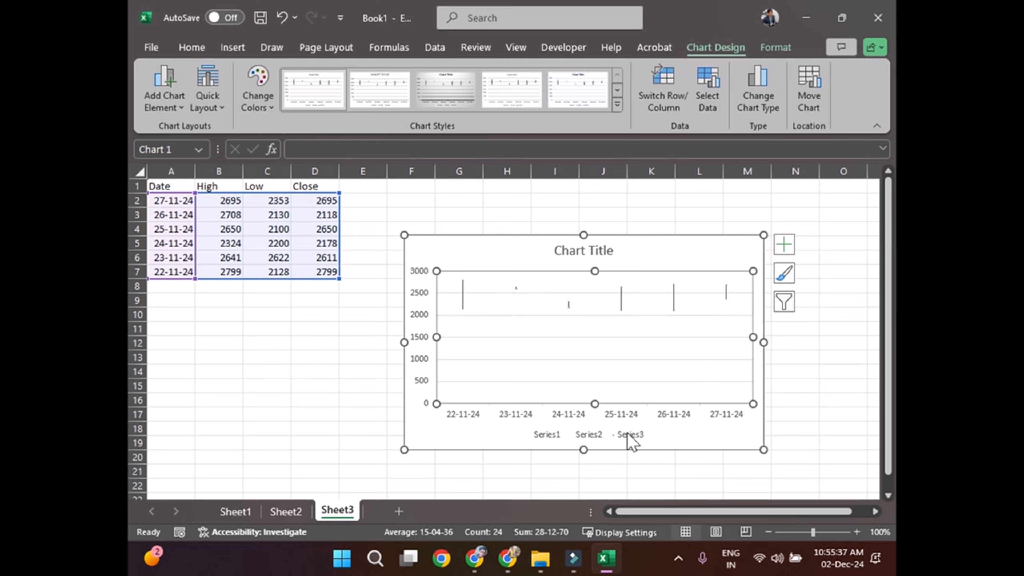
Step: Apply the Style 5 chart style to the stock chart
{"action": "left_click", "coordinate": [559, 437]}
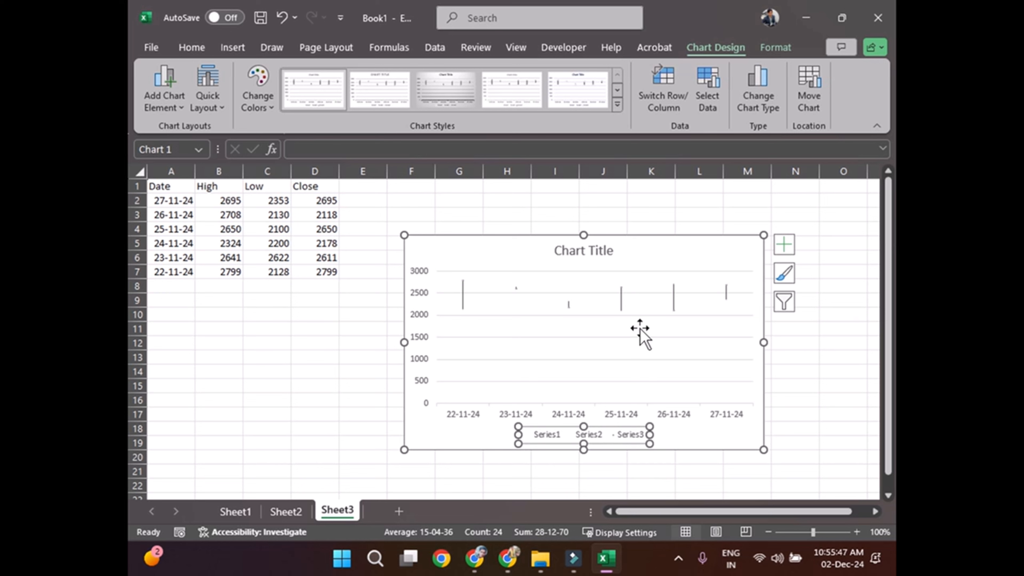
{"action": "left_click", "coordinate": [789, 244]}
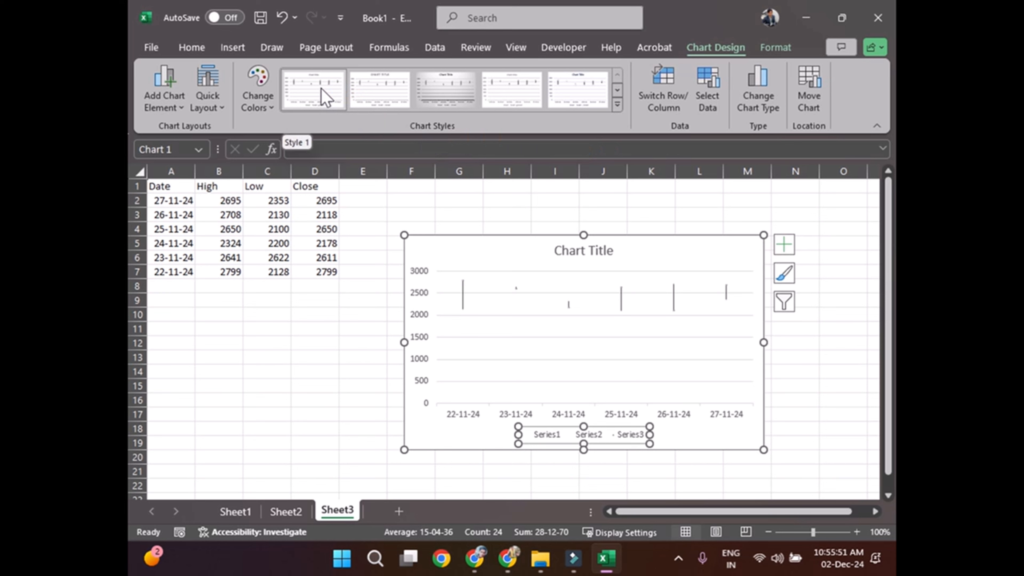
{"action": "left_click", "coordinate": [556, 97]}
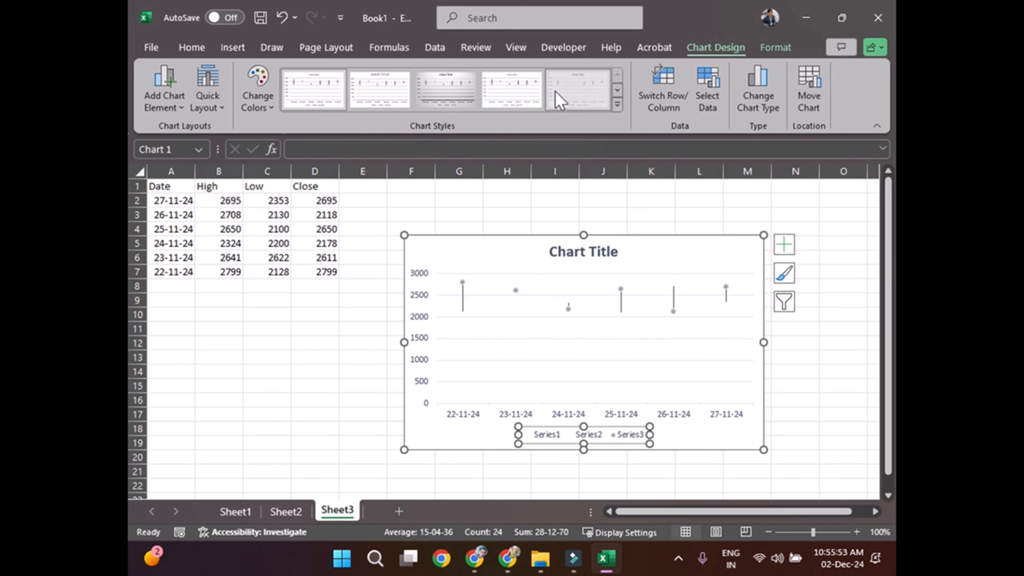
{"action": "left_click", "coordinate": [844, 398]}
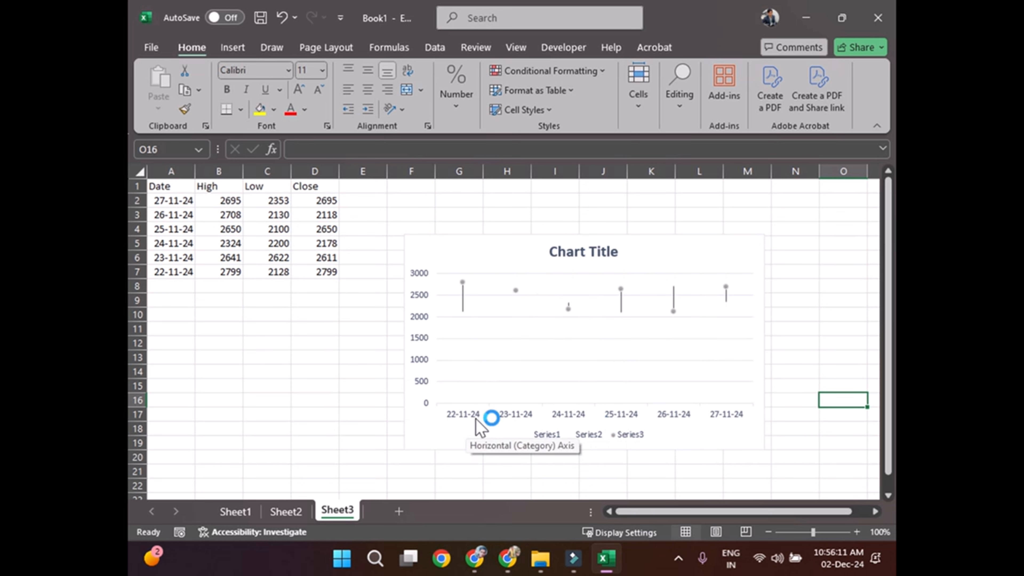
Step: Examine the stock chart's data points for 22-11-24 through 25-11-24 against the table's High, Low and Close values
{"action": "mouse_move", "coordinate": [463, 281]}
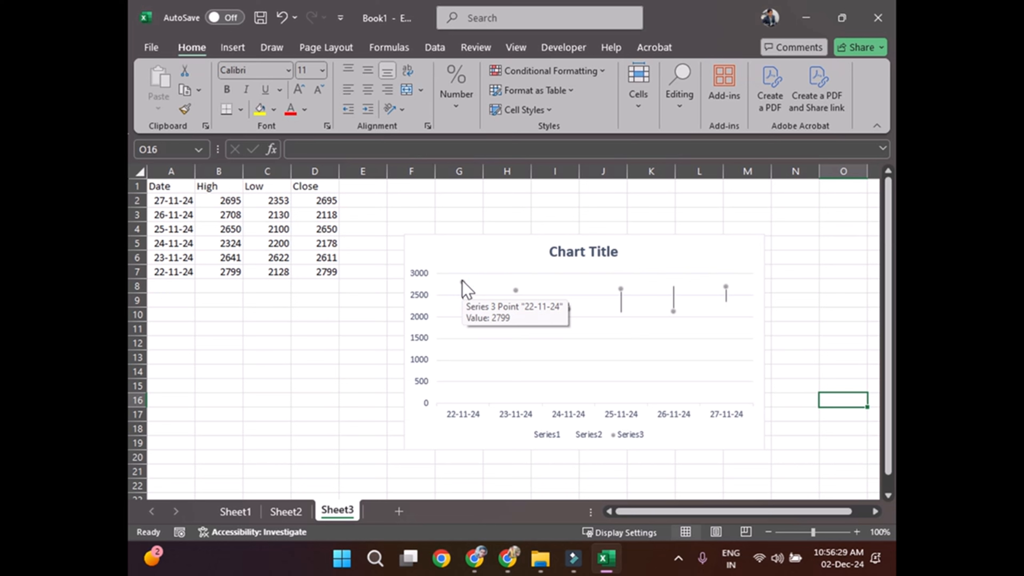
{"action": "left_click", "coordinate": [463, 281]}
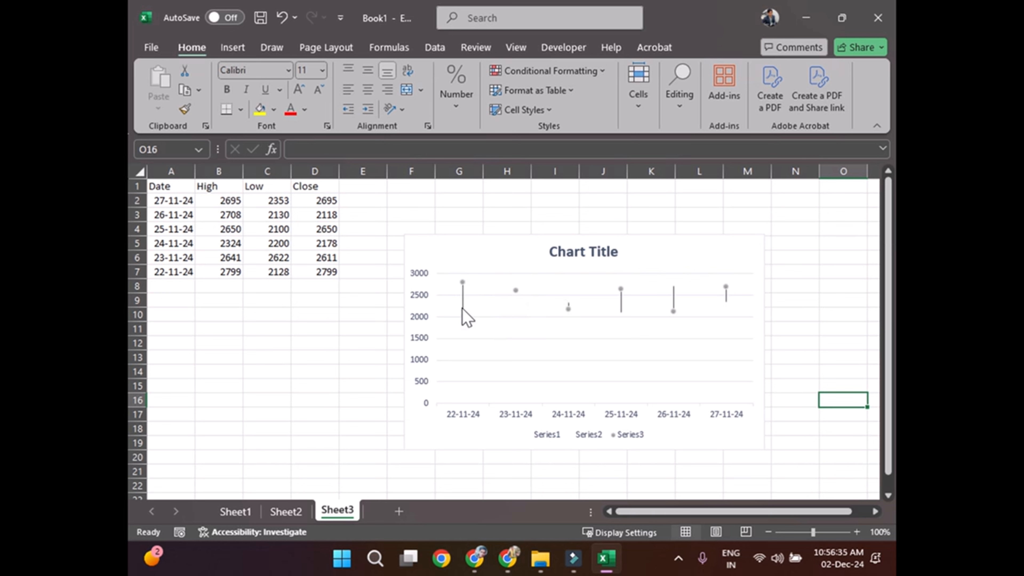
{"action": "left_click", "coordinate": [462, 283]}
{"action": "mouse_move", "coordinate": [463, 284]}
{"action": "left_click", "coordinate": [515, 291]}
{"action": "mouse_move", "coordinate": [572, 310]}
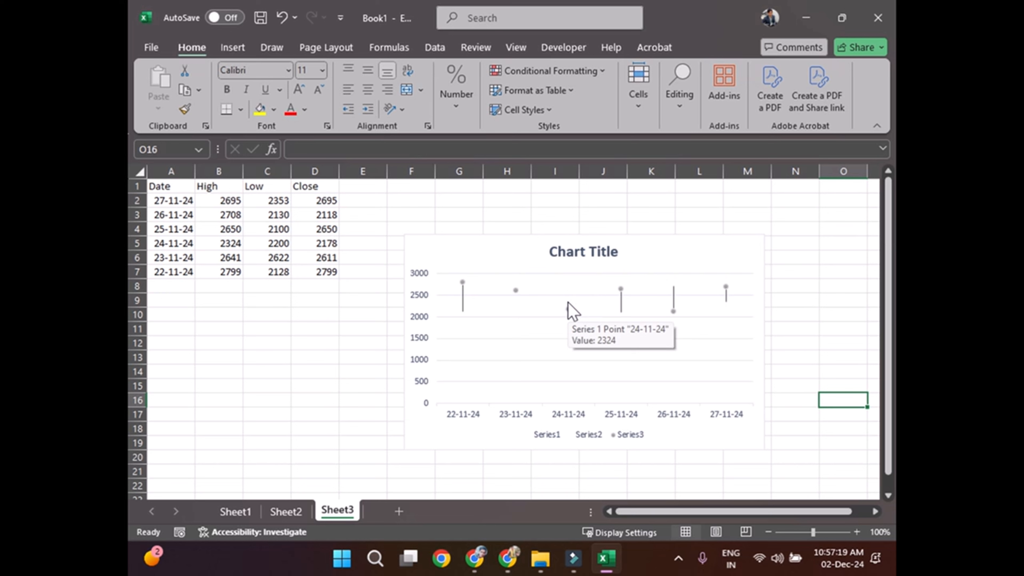
{"action": "left_click", "coordinate": [568, 305]}
{"action": "mouse_move", "coordinate": [568, 309]}
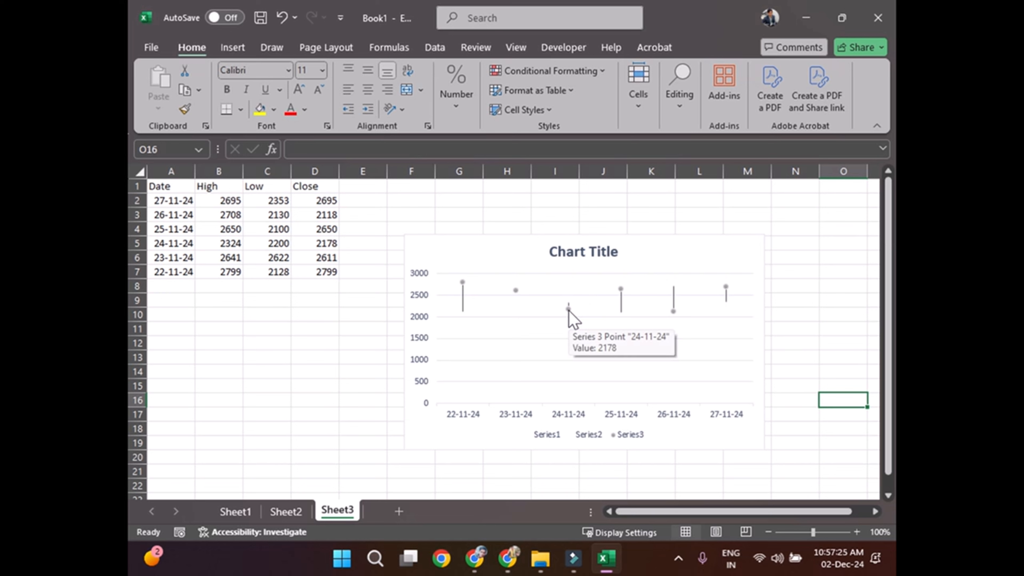
{"action": "left_click", "coordinate": [621, 288]}
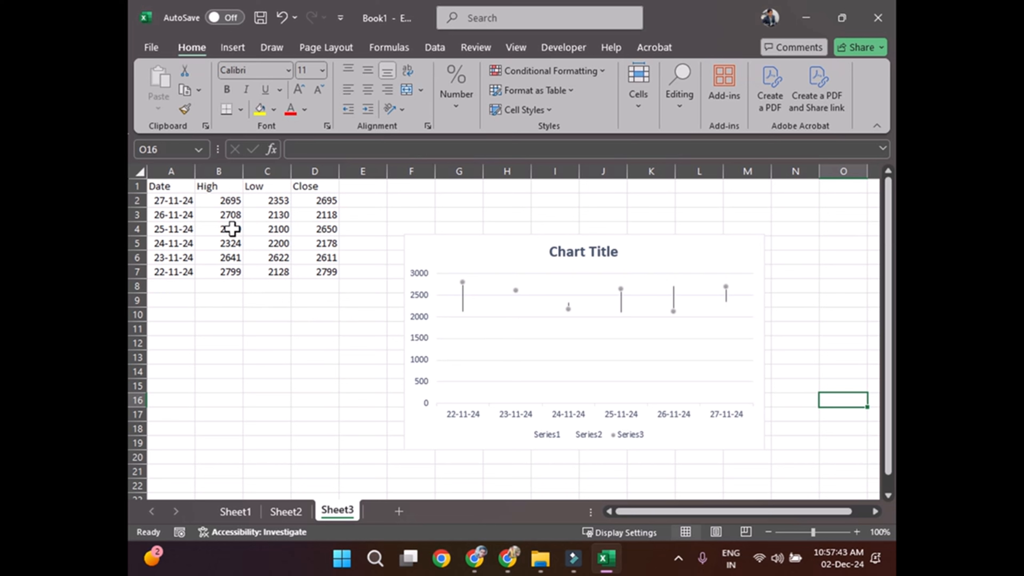
{"action": "left_click", "coordinate": [274, 230]}
{"action": "double_click", "coordinate": [274, 230]}
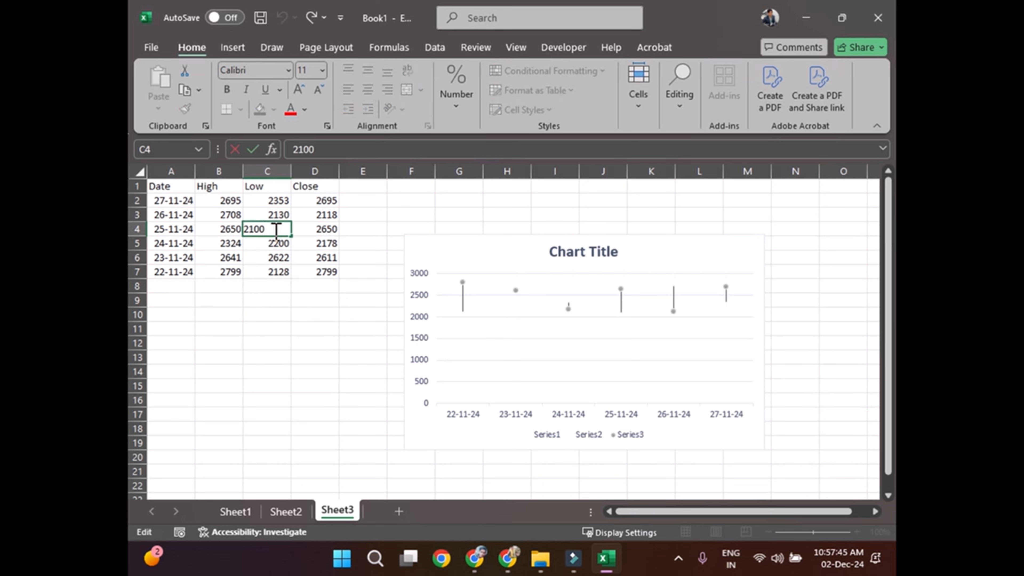
{"action": "left_click_drag", "start_coordinate": [274, 230], "coordinate": [238, 227]}
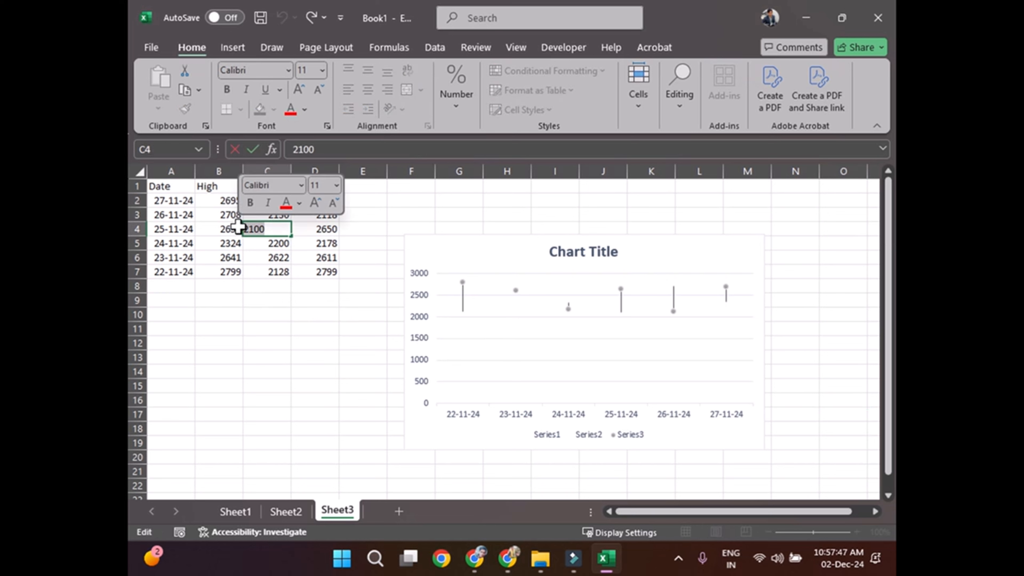
Step: Change the High value for 25-11-24 in B4 to 50000
{"action": "left_click", "coordinate": [222, 228]}
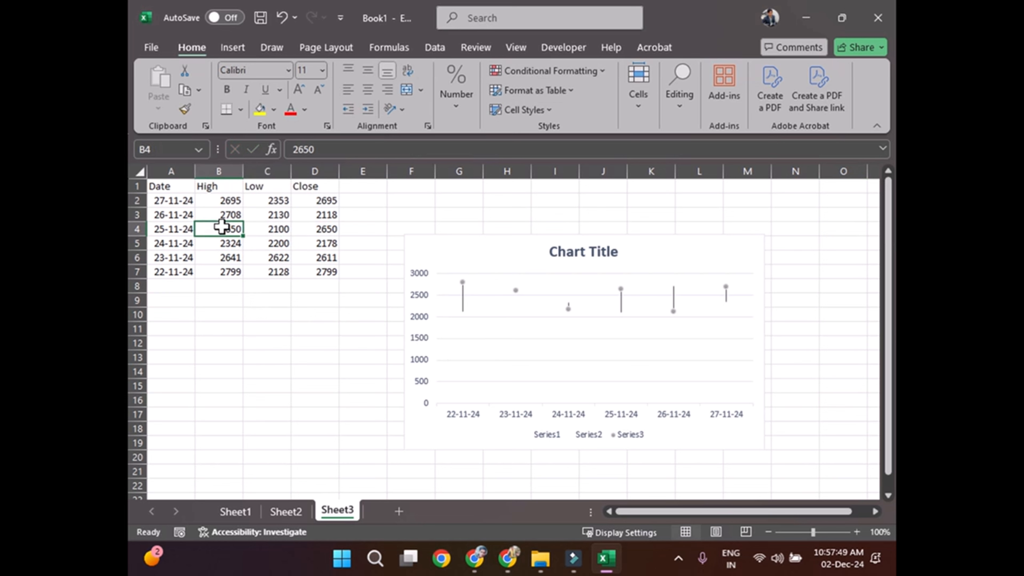
{"action": "type", "text": "50000"}
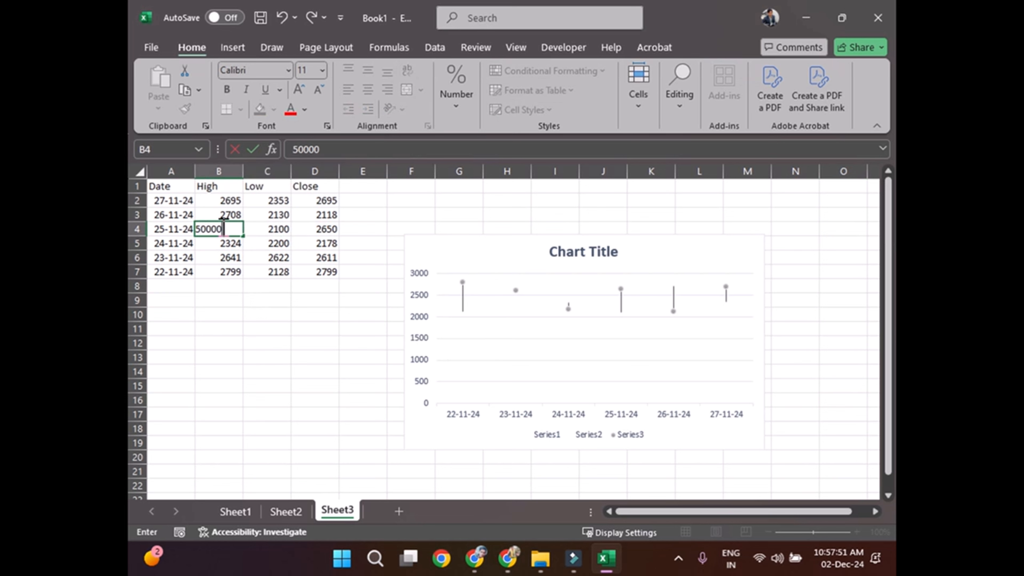
{"action": "key", "text": "Left"}
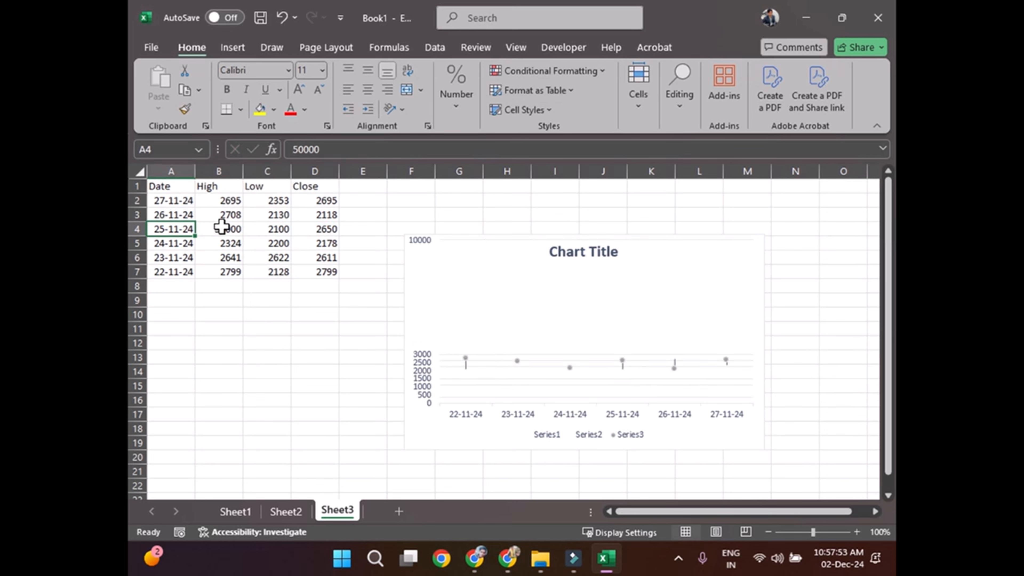
Step: Change the High value for 25-11-24 in B4 to 5000
{"action": "left_click", "coordinate": [221, 227]}
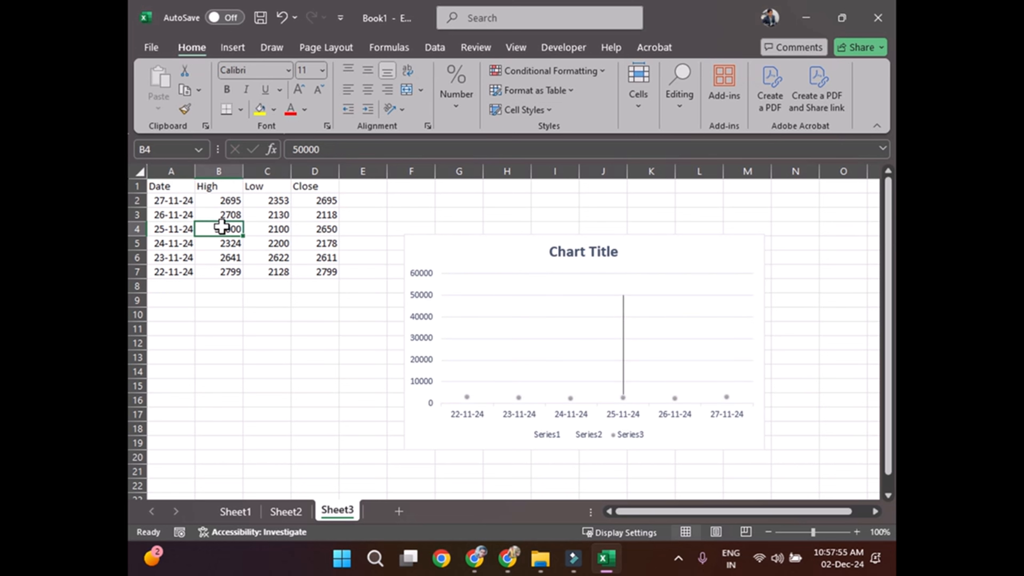
{"action": "type", "text": "5000"}
{"action": "key", "text": "Return"}
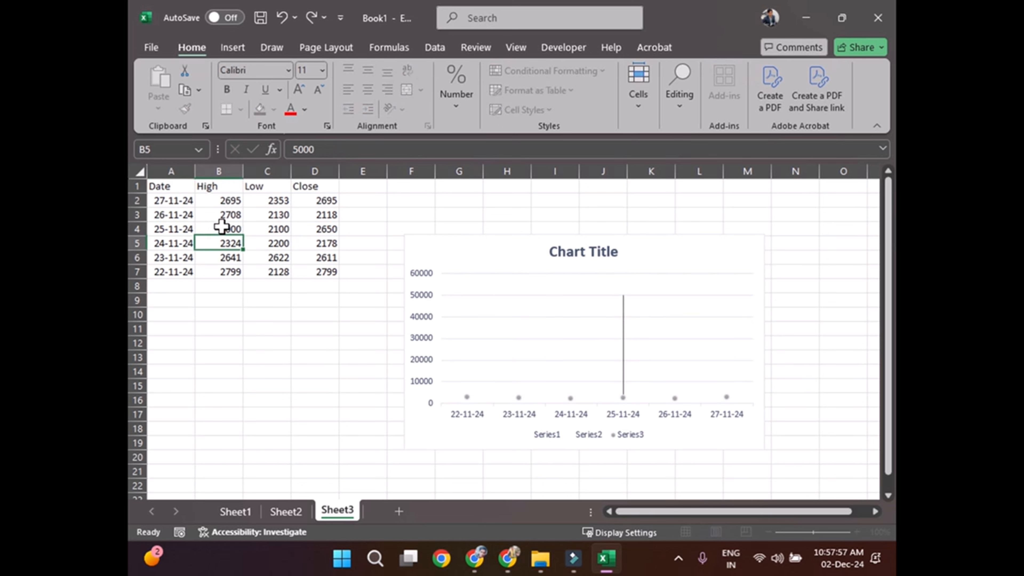
Step: Change the Low value for 25-11-24 in C4 to 1000
{"action": "key", "text": "Up"}
{"action": "key", "text": "Right"}
{"action": "key", "text": "Right"}
{"action": "key", "text": "Left"}
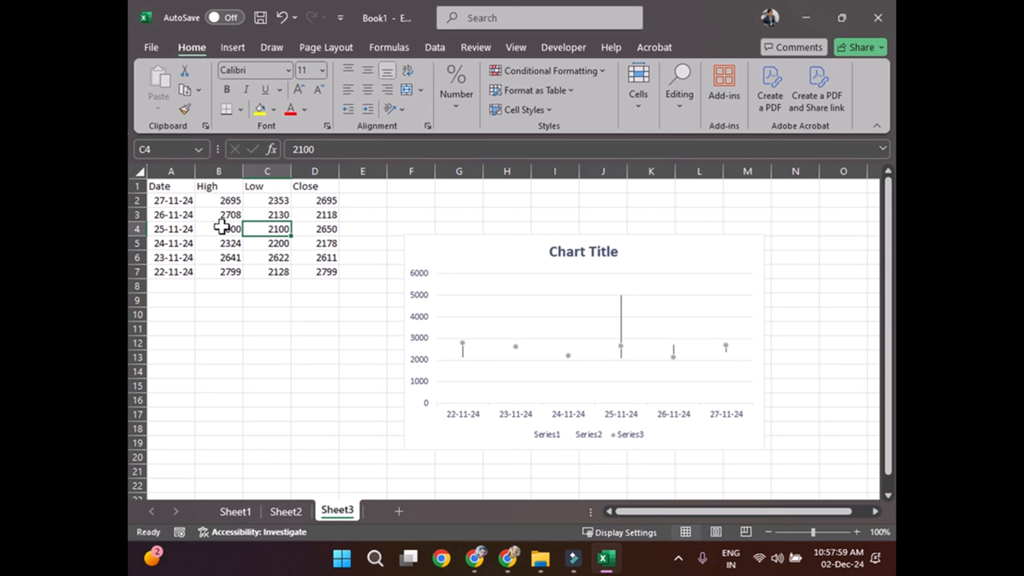
{"action": "type", "text": "1000"}
{"action": "key", "text": "Return"}
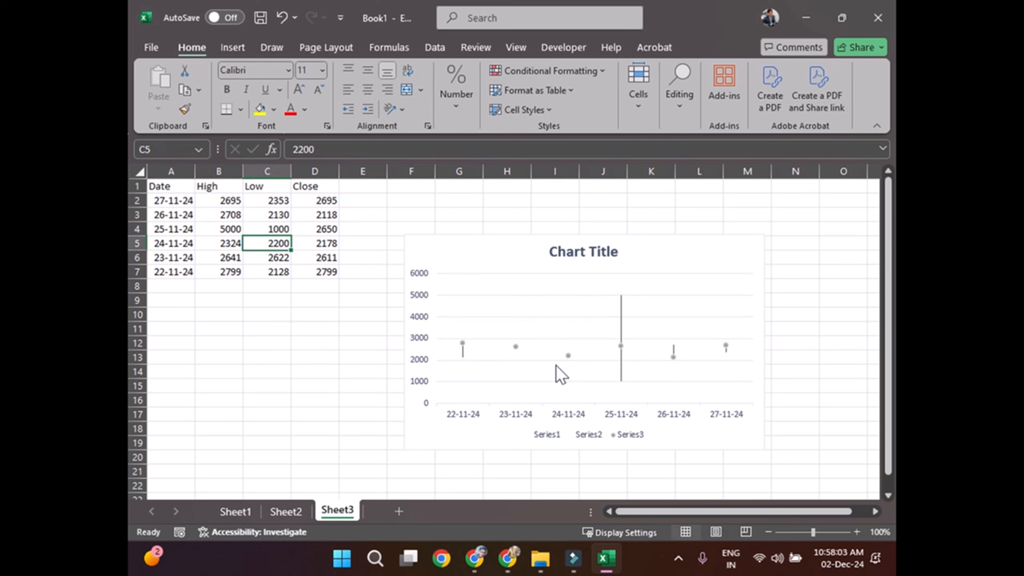
Step: Compare the 25-11-24 Close value in D4 with its point on the stock chart
{"action": "left_click", "coordinate": [324, 229]}
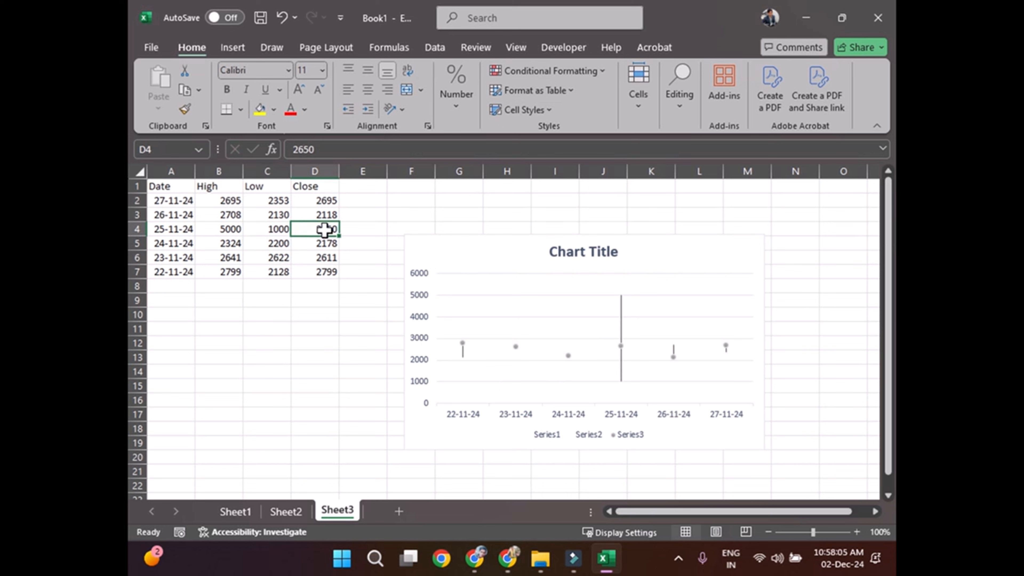
{"action": "mouse_move", "coordinate": [622, 353]}
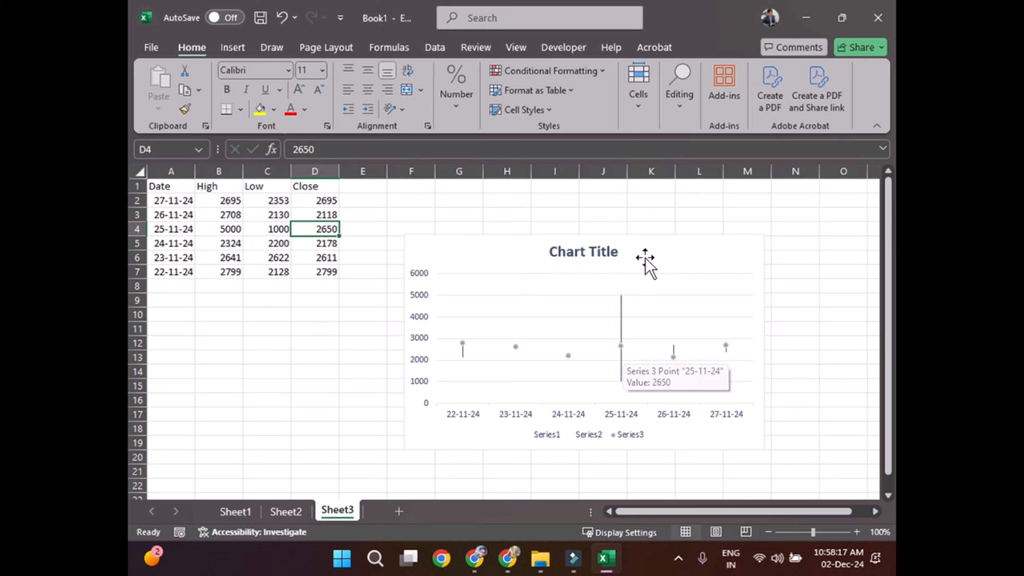
Step: Change the chart's title to "Stock Chart"
{"action": "left_click", "coordinate": [580, 253]}
{"action": "left_click", "coordinate": [580, 253]}
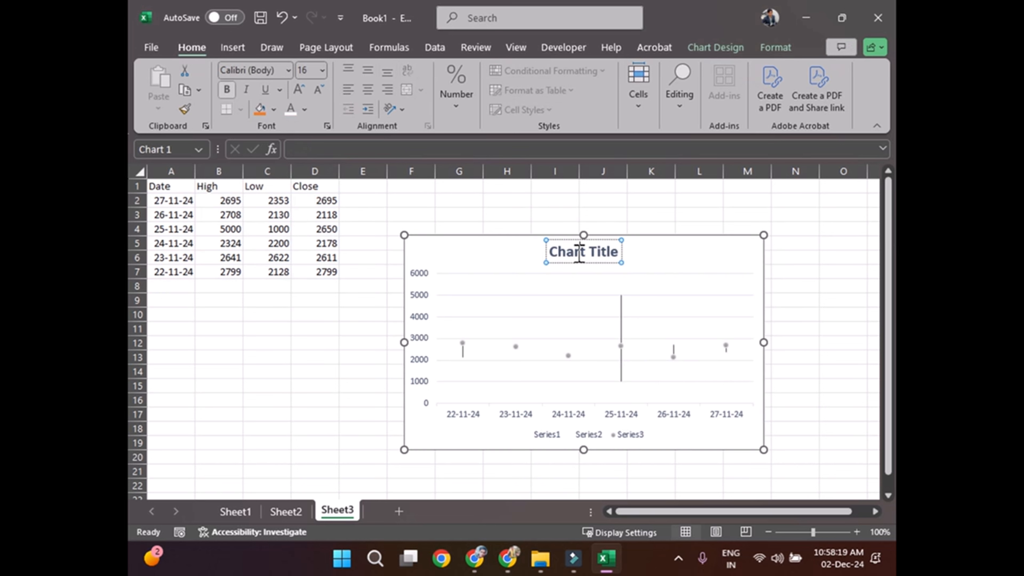
{"action": "triple_click", "coordinate": [578, 253]}
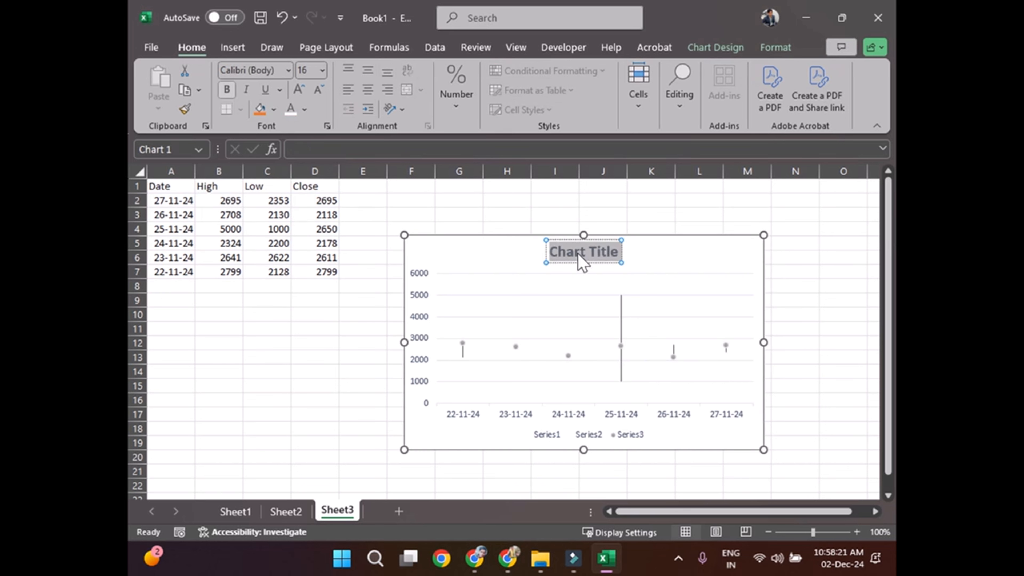
{"action": "type", "text": "Stock"}
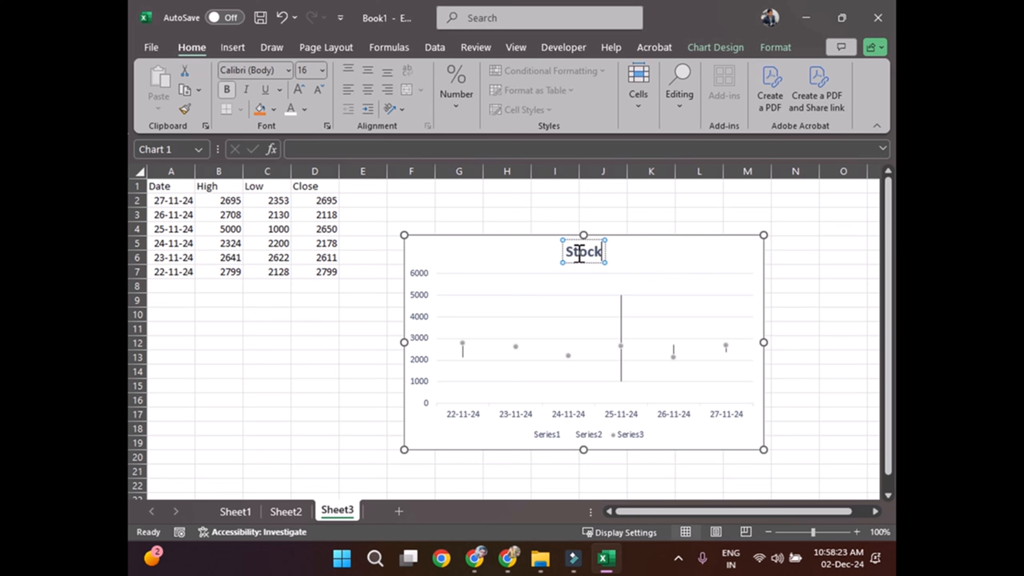
{"action": "type", "text": " Chart"}
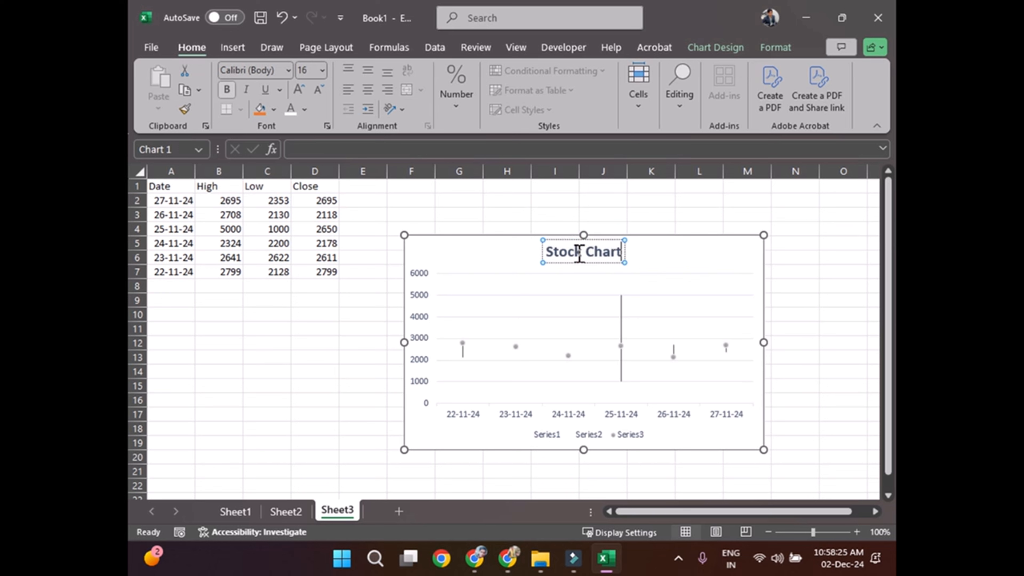
{"action": "left_click", "coordinate": [802, 271]}
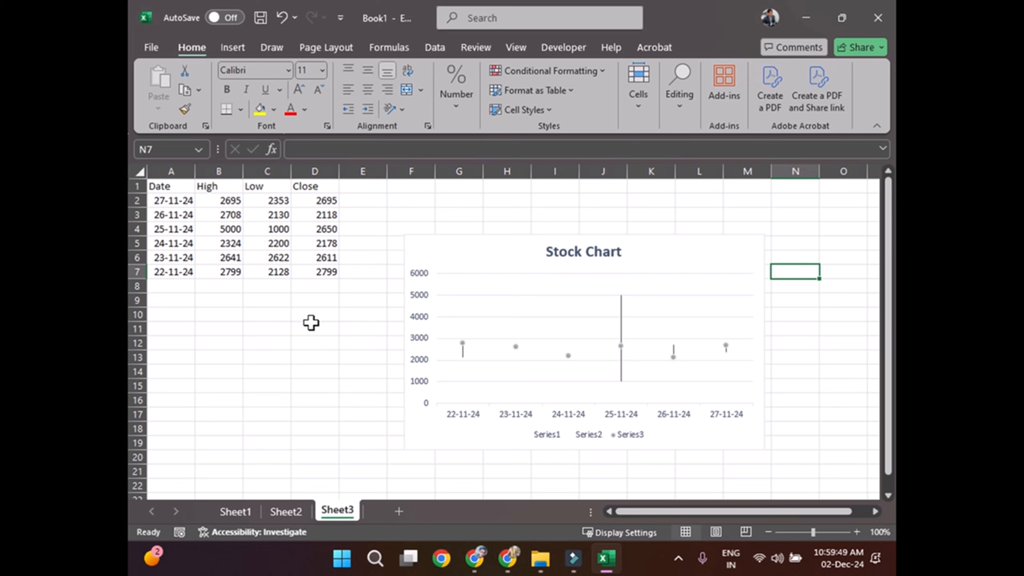
Step: Enter the heading "Stock" in cell C10, below the data table
{"action": "left_click", "coordinate": [252, 309]}
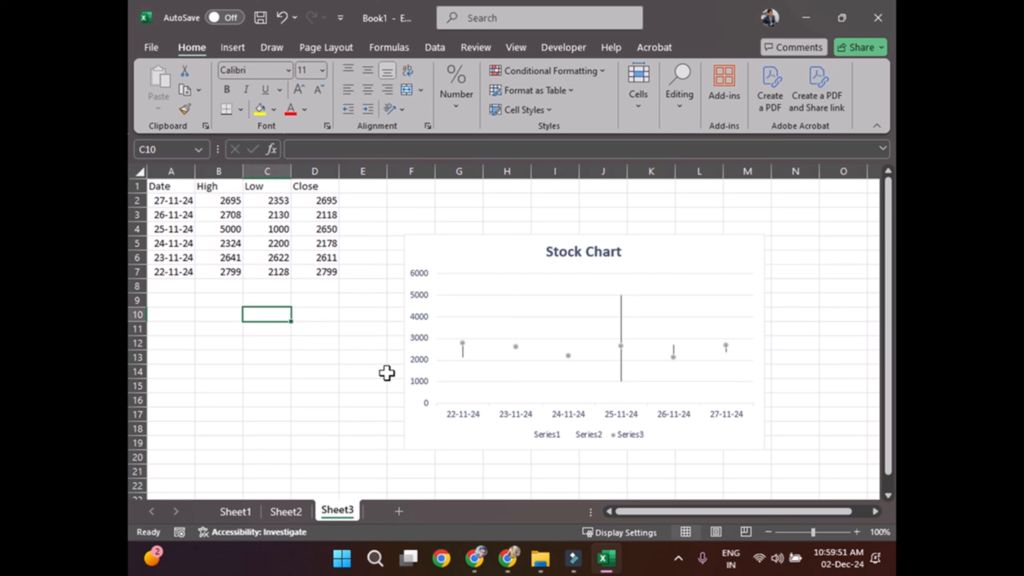
{"action": "type", "text": "Stock"}
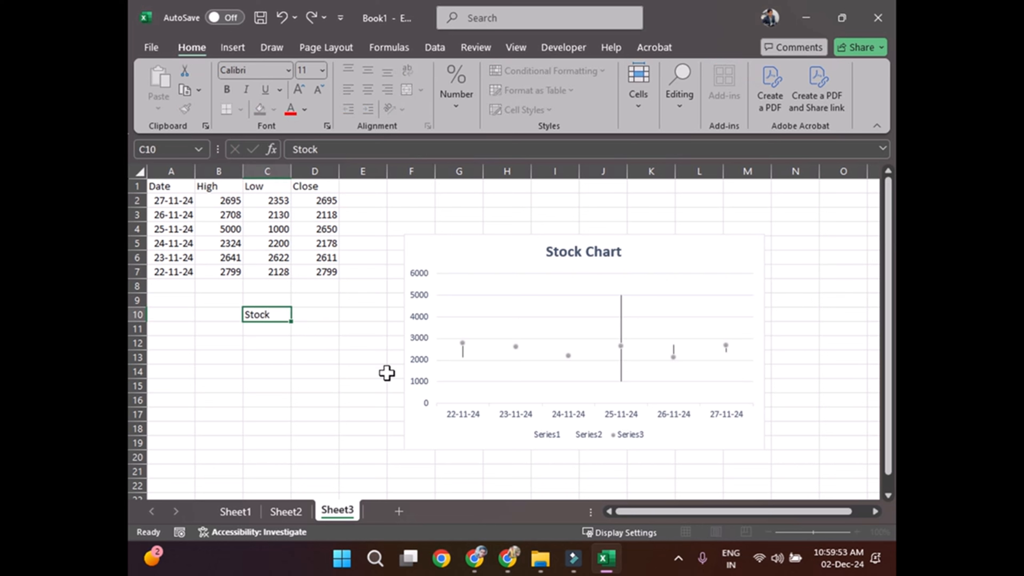
{"action": "key", "text": "Return"}
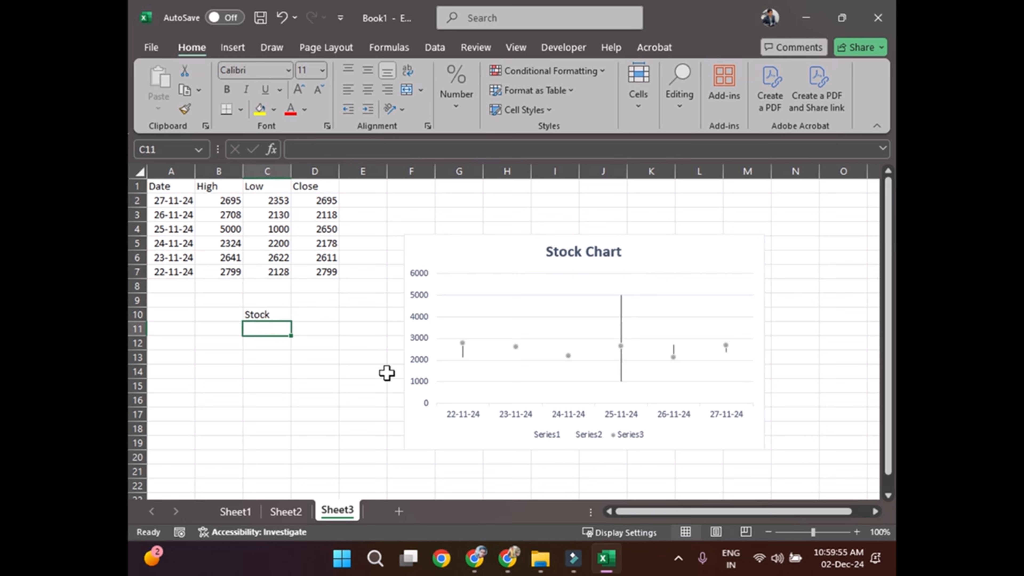
Step: Enter "High-Low-Close" in C11 under the Stock heading and number it 1 in B11
{"action": "type", "text": "HIgh"}
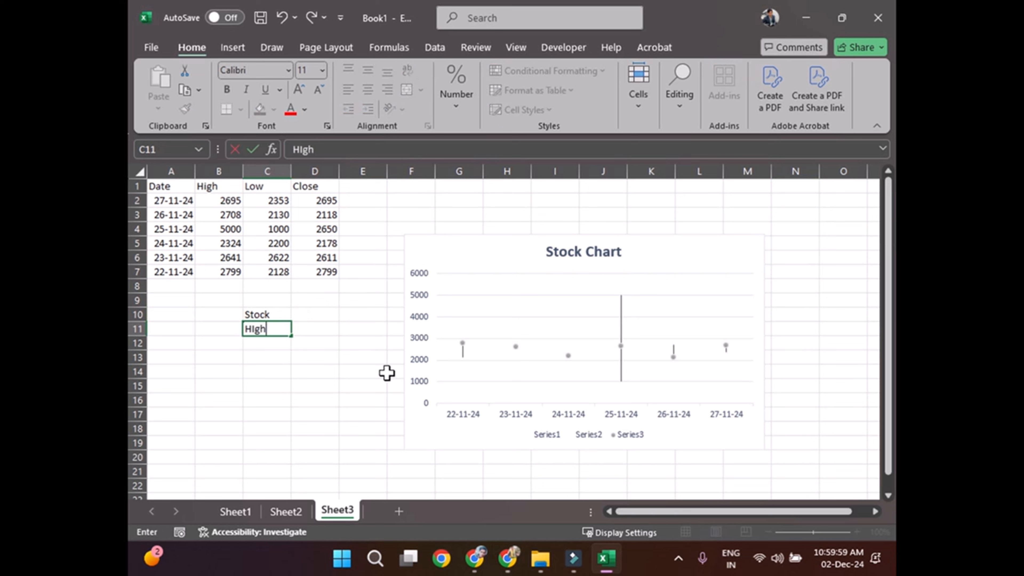
{"action": "type", "text": "-Low-Close"}
{"action": "key", "text": "Return"}
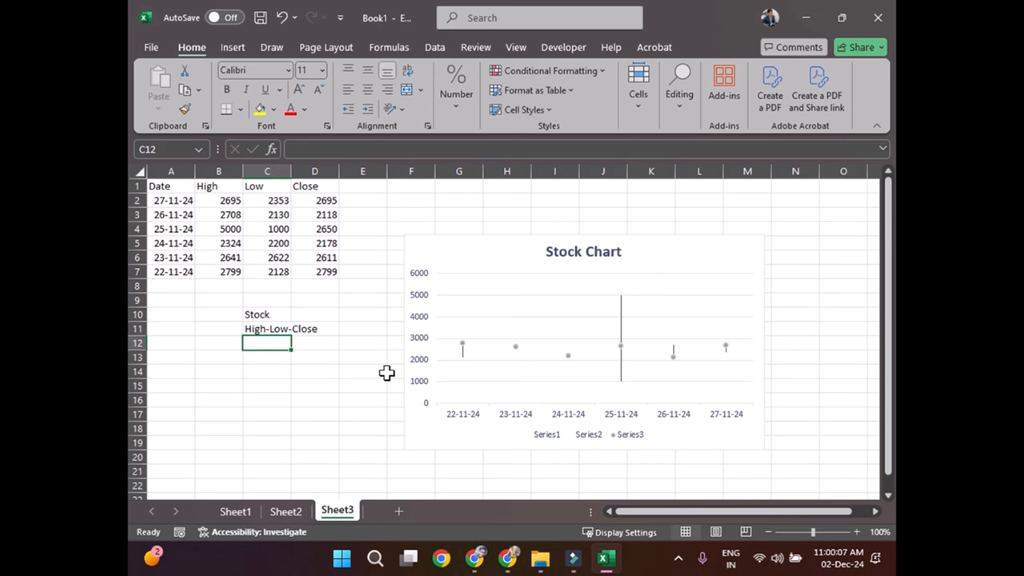
{"action": "key", "text": "Left"}
{"action": "key", "text": "Up"}
{"action": "type", "text": "1"}
{"action": "key", "text": "Return"}
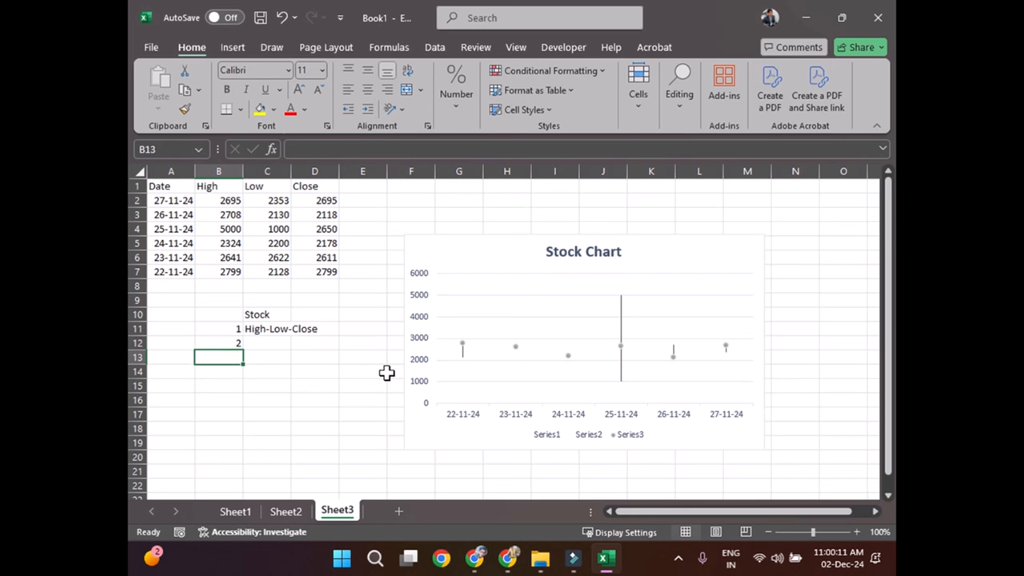
Step: Add list item 2 in B12 with the text "Open-High-Low-Close" in C12
{"action": "type", "text": "2"}
{"action": "key", "text": "Right"}
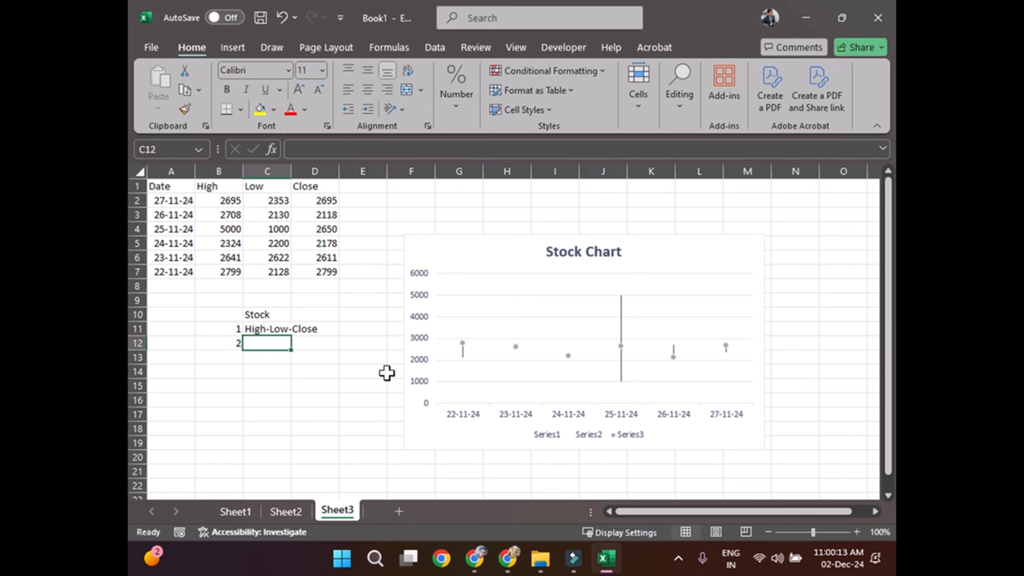
{"action": "type", "text": "Open-"}
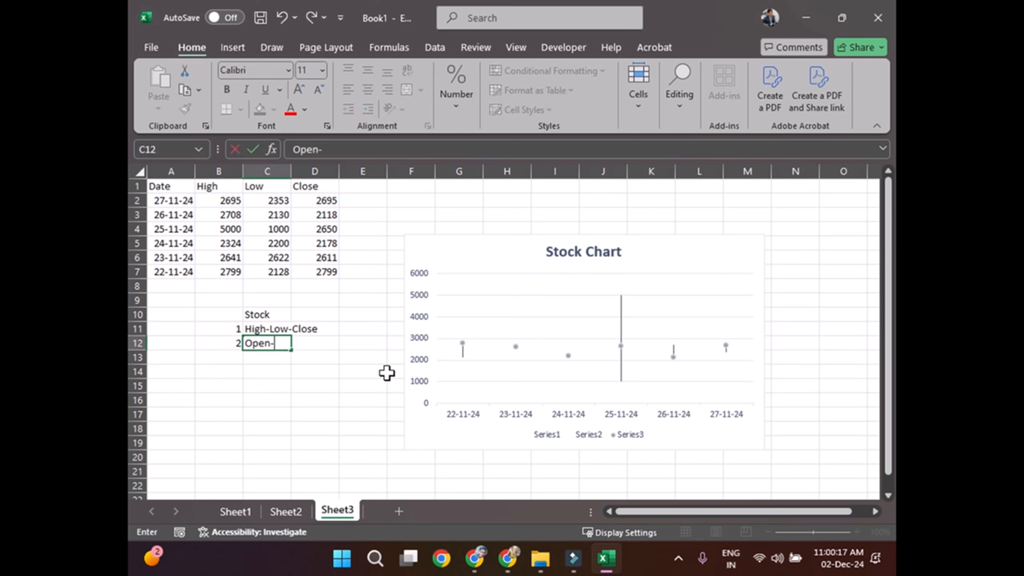
{"action": "type", "text": "High-Low"}
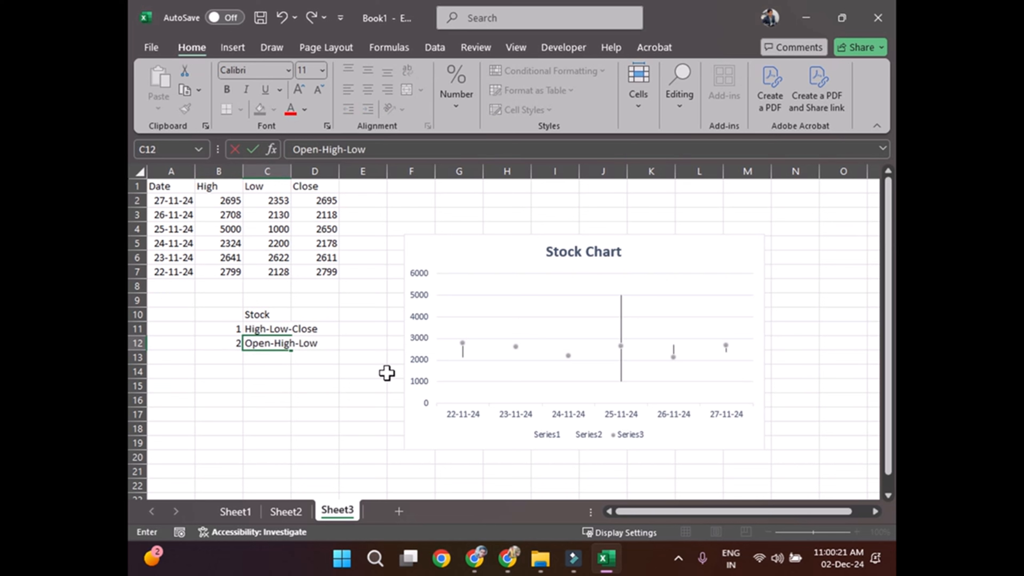
{"action": "type", "text": "-Close"}
{"action": "key", "text": "Return"}
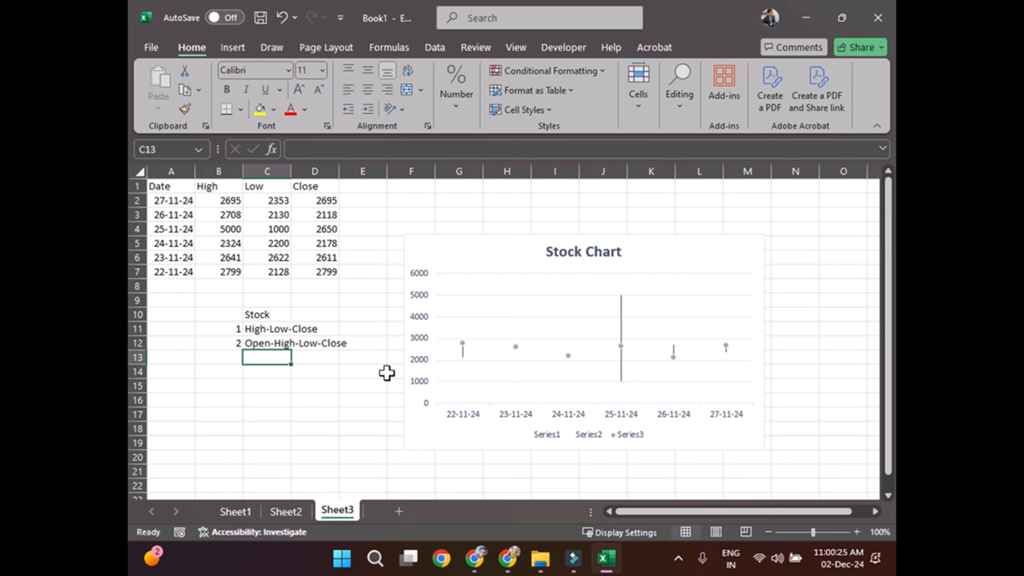
Step: Number the list's third item 3 in B13 and write "Volume -Open-High" in C13
{"action": "key", "text": "Left"}
{"action": "type", "text": "3"}
{"action": "key", "text": "Tab"}
{"action": "type", "text": "Vl"}
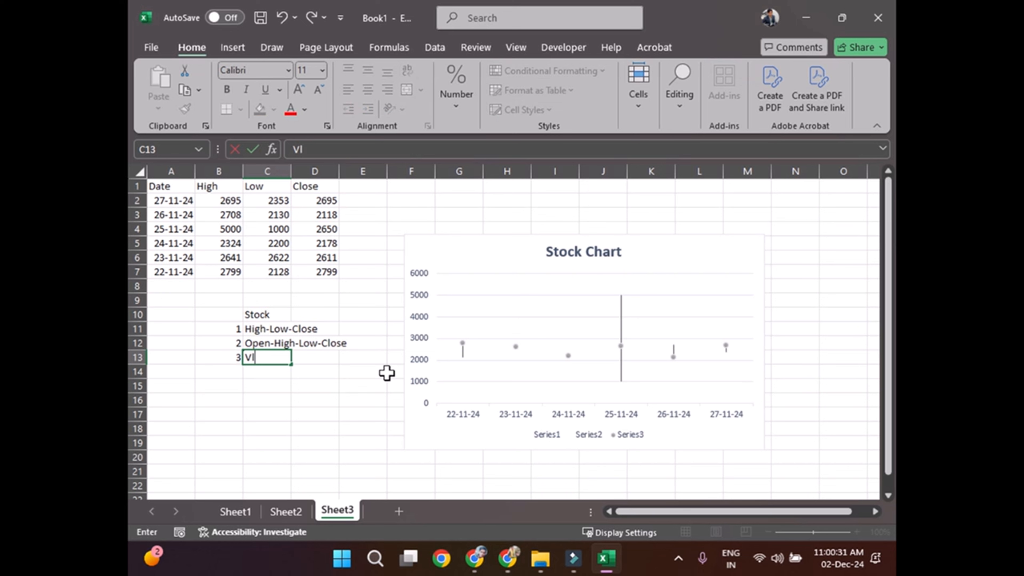
{"action": "key", "text": "shift+Left"}
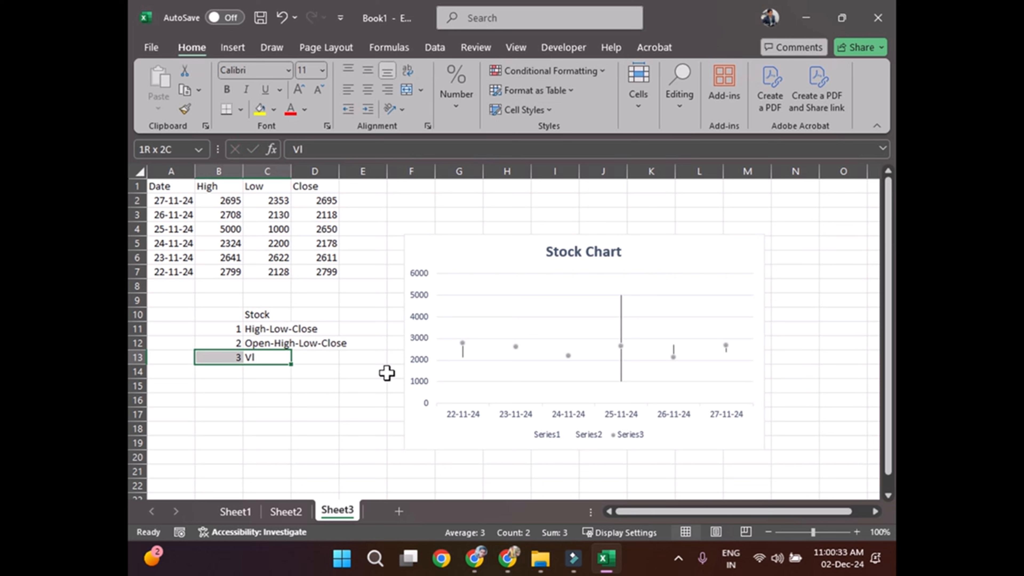
{"action": "key", "text": "Right"}
{"action": "key", "text": "Left"}
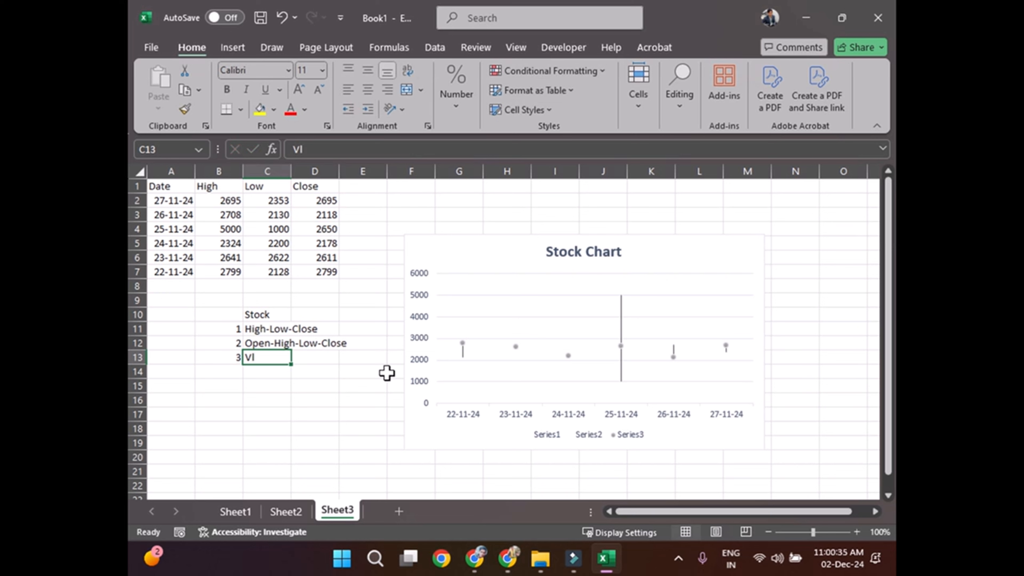
{"action": "type", "text": "Volum"}
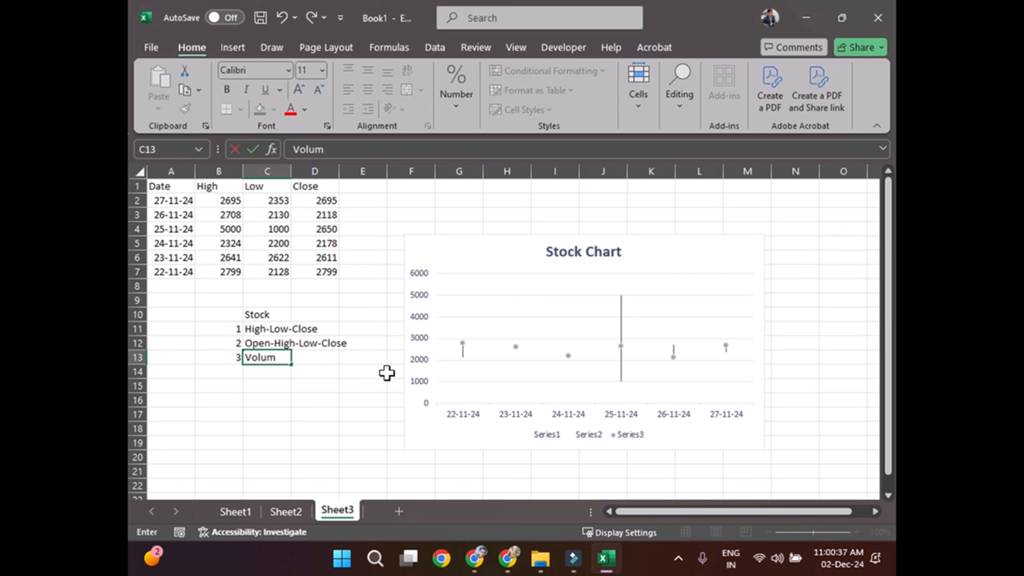
{"action": "type", "text": "e -Open-High"}
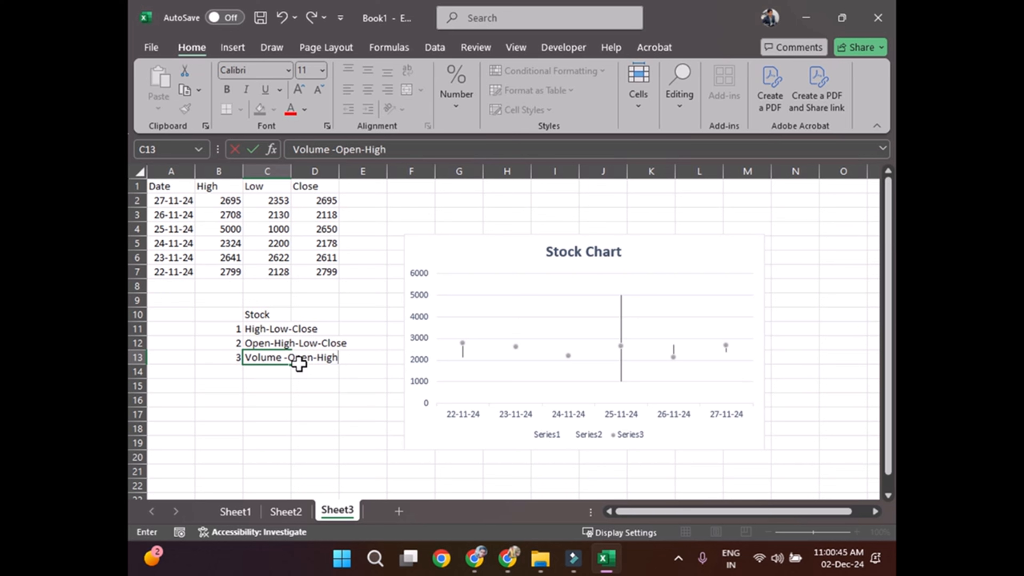
Step: Remove "Open-" from the C13 entry and complete it as "Volume -High-Low-Close"
{"action": "left_click_drag", "start_coordinate": [288, 357], "coordinate": [319, 357]}
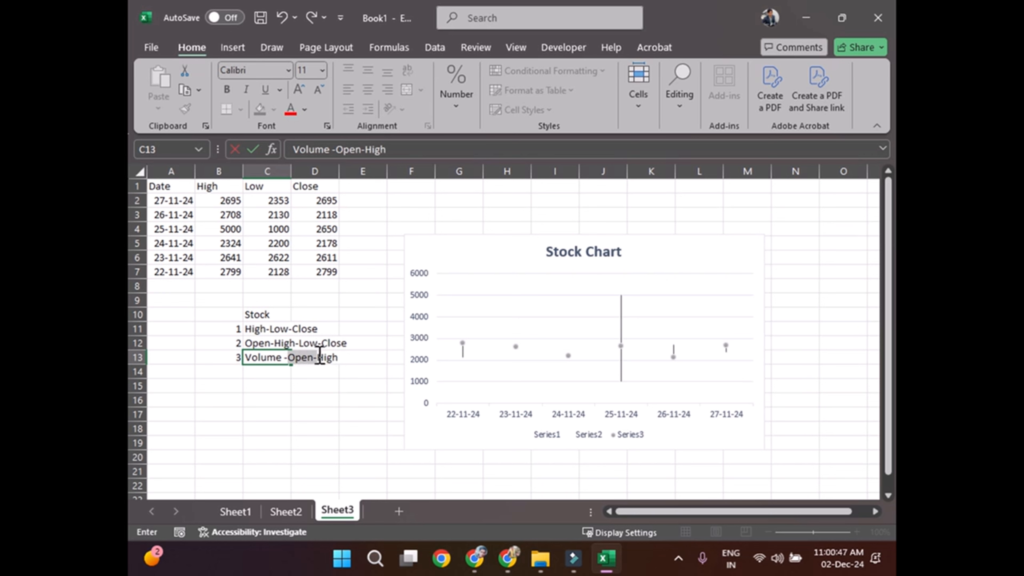
{"action": "key", "text": "BackSpace"}
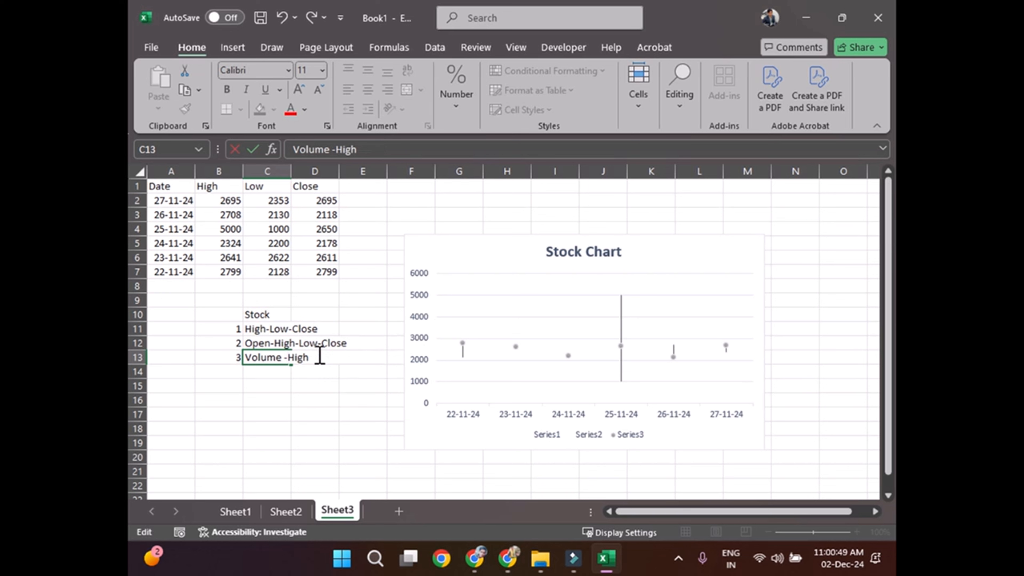
{"action": "left_click", "coordinate": [319, 357]}
{"action": "type", "text": "-Low-Close"}
{"action": "key", "text": "Return"}
Step: Enter 4 in B14 and copy the text from C13 into C14
{"action": "key", "text": "Left"}
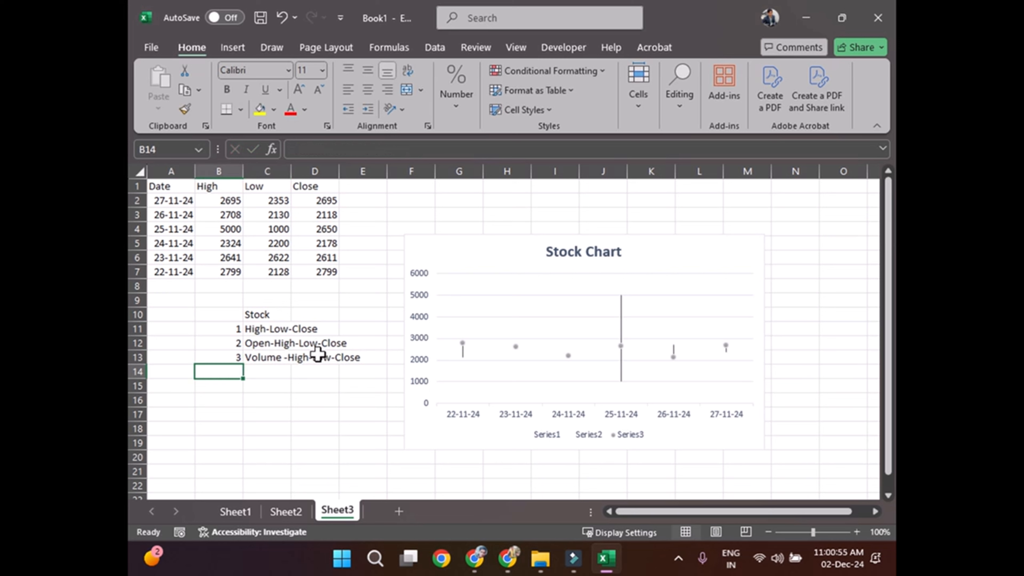
{"action": "type", "text": "4"}
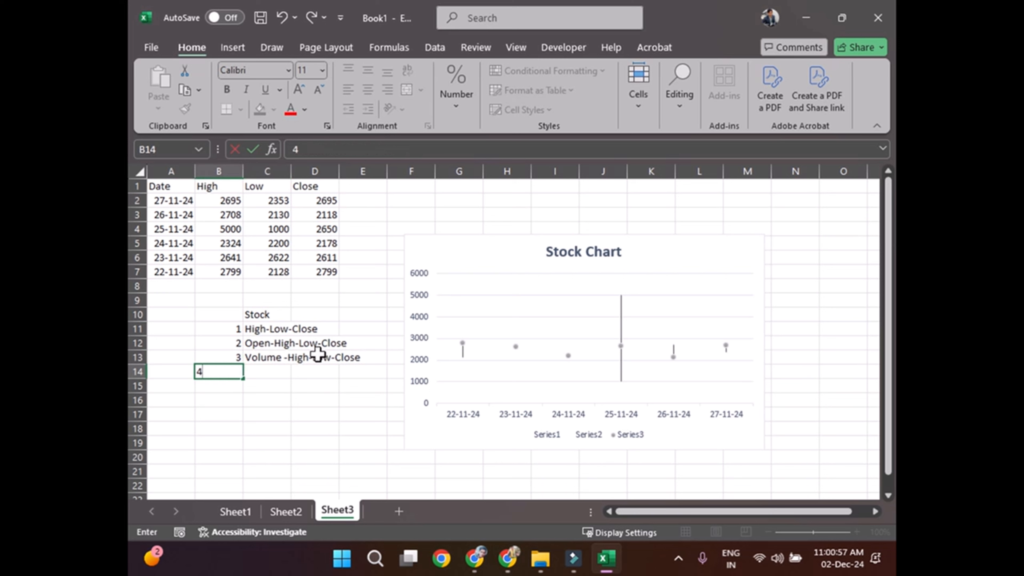
{"action": "key", "text": "Tab"}
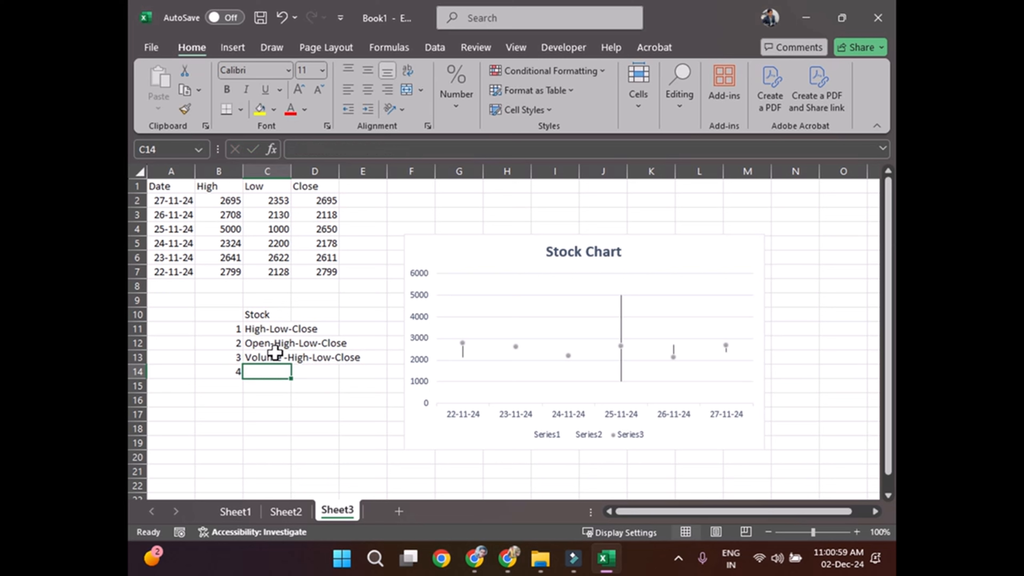
{"action": "left_click", "coordinate": [275, 357]}
{"action": "key", "text": "ctrl+c"}
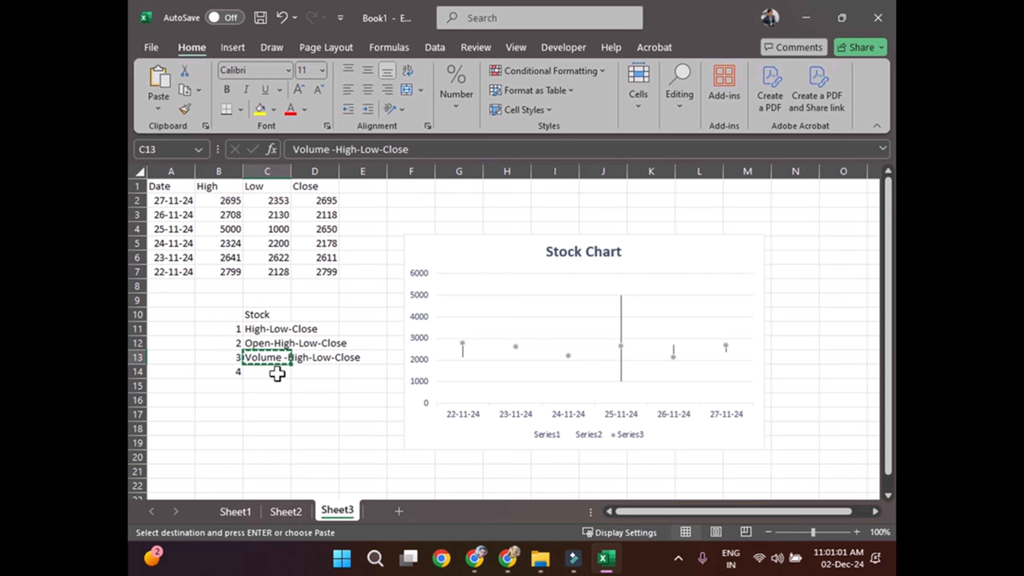
{"action": "left_click", "coordinate": [276, 372]}
{"action": "key", "text": "ctrl+v"}
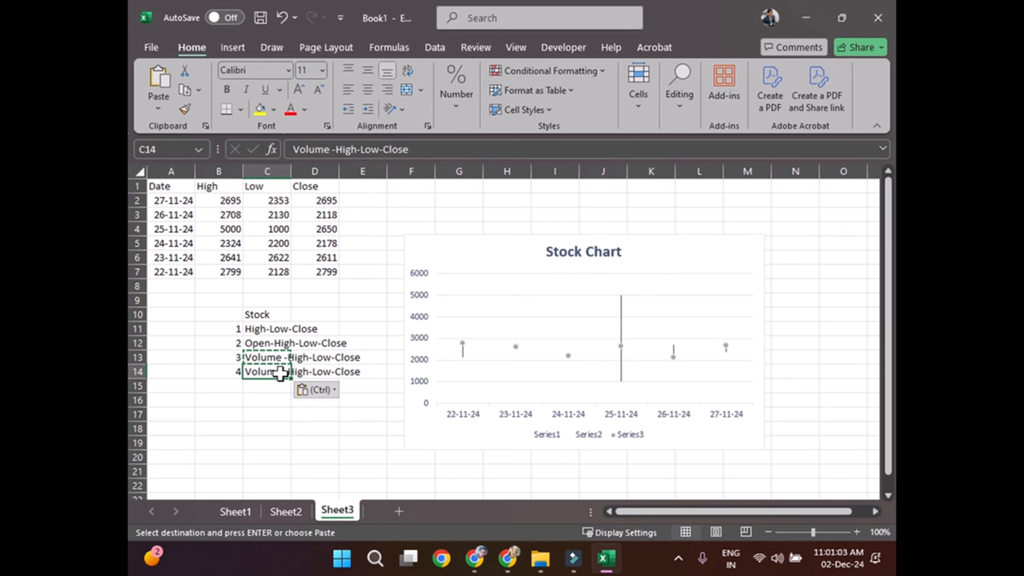
Step: Edit the copied text in C14 to read "Volume-Open-High-Low-Close"
{"action": "double_click", "coordinate": [282, 371]}
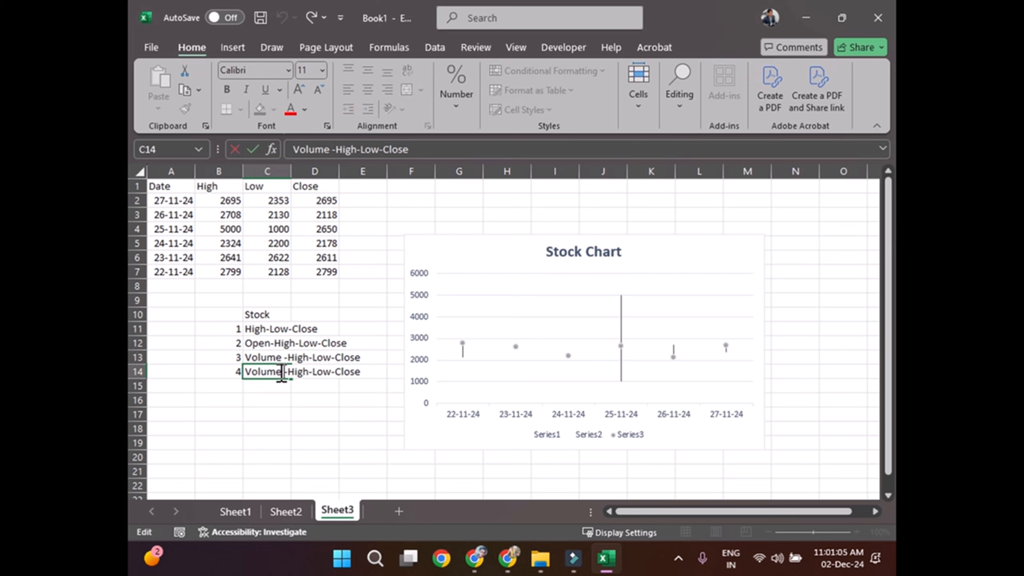
{"action": "type", "text": "-OP"}
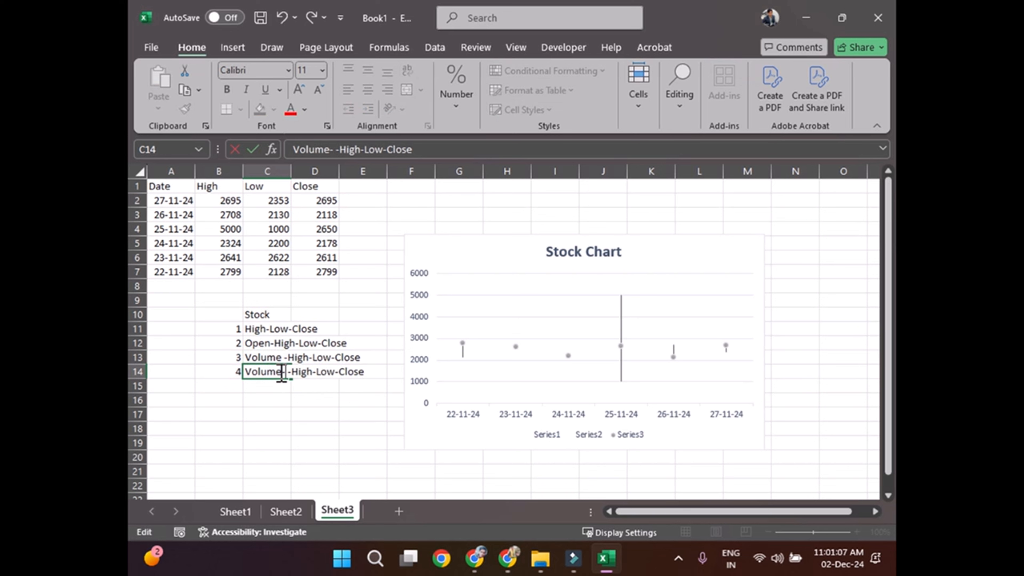
{"action": "type", "text": "en"}
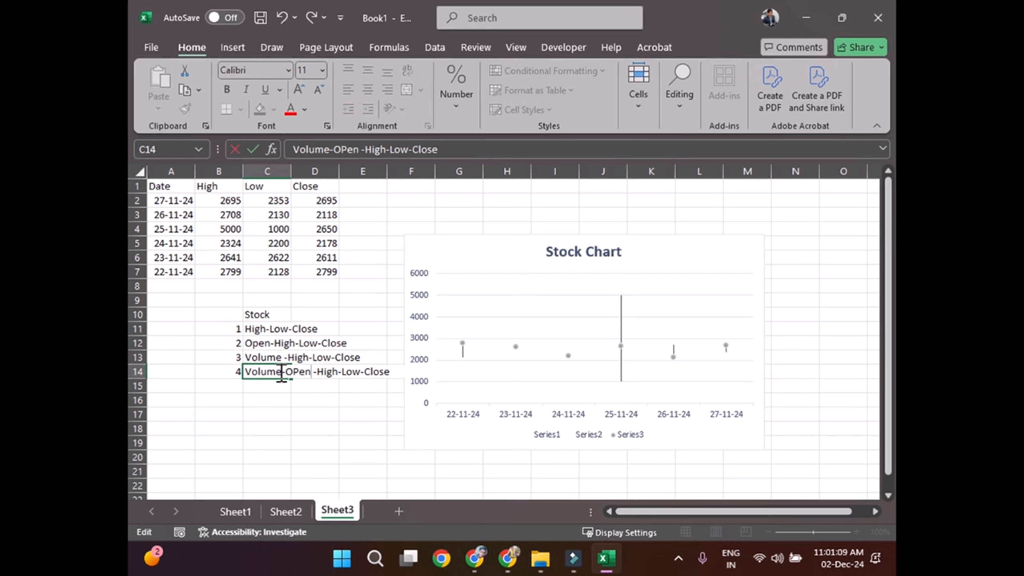
{"action": "key", "text": "Delete"}
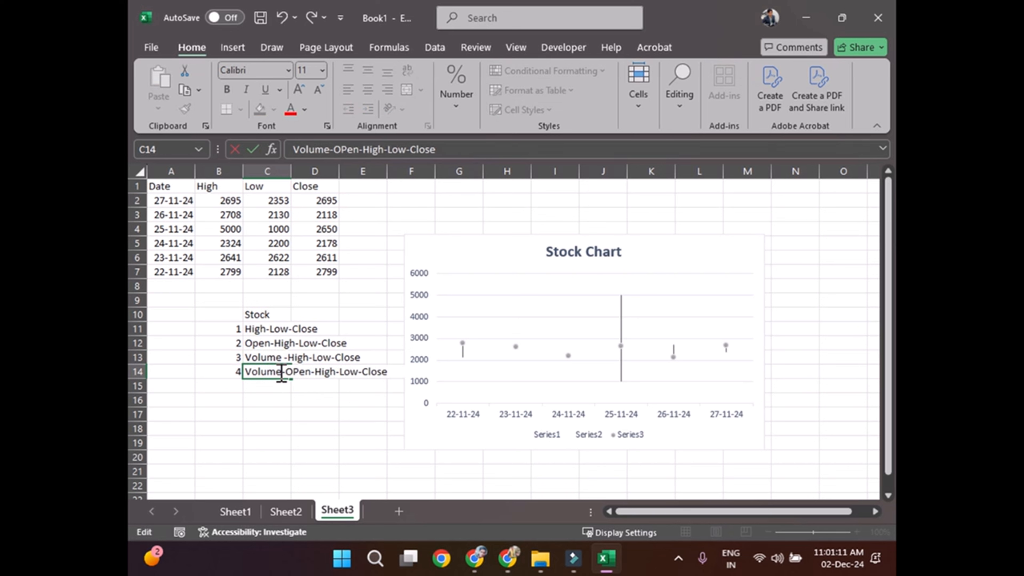
{"action": "key", "text": "Left"}
{"action": "key", "text": "Left"}
{"action": "key", "text": "BackSpace"}
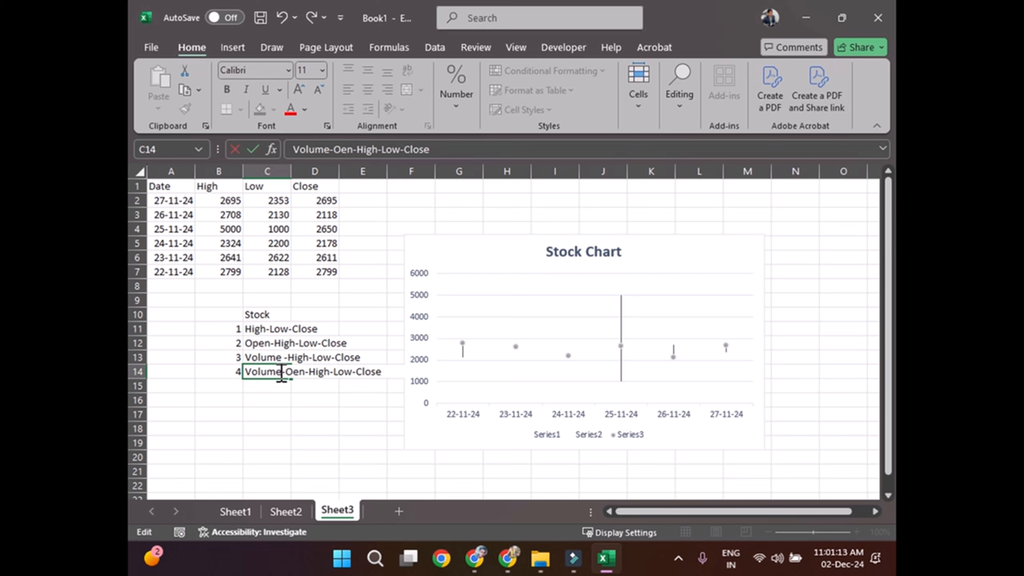
{"action": "type", "text": "p"}
{"action": "key", "text": "Return"}
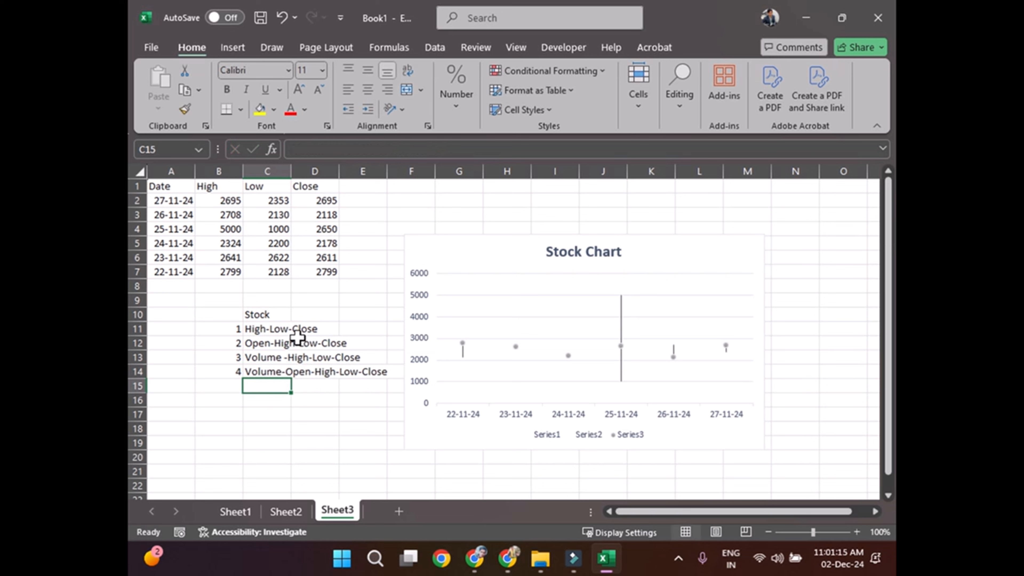
Step: Review the stock chart types listed below the data in C11 to C14
{"action": "left_click", "coordinate": [284, 330]}
{"action": "left_click", "coordinate": [274, 344]}
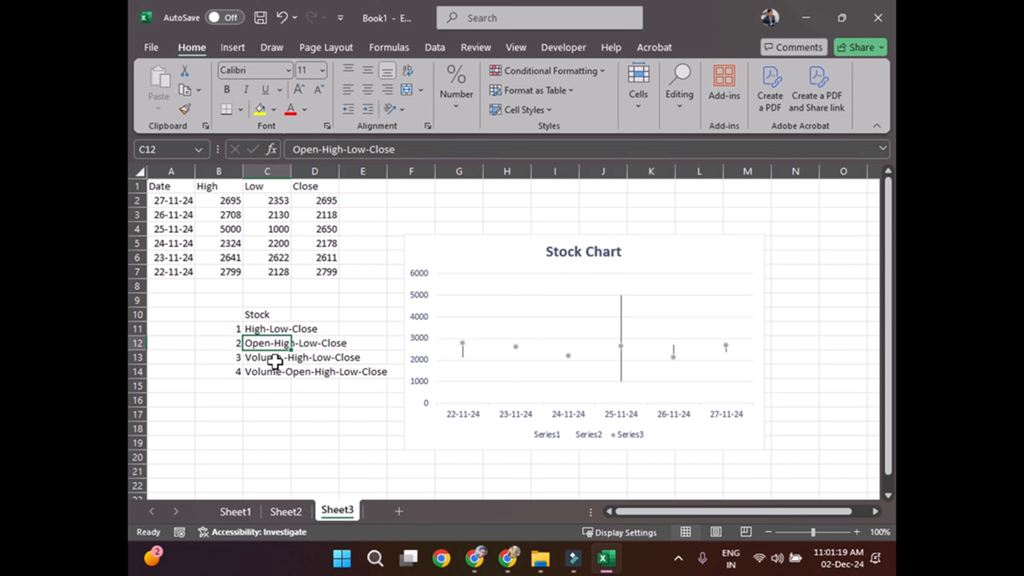
{"action": "left_click", "coordinate": [260, 358]}
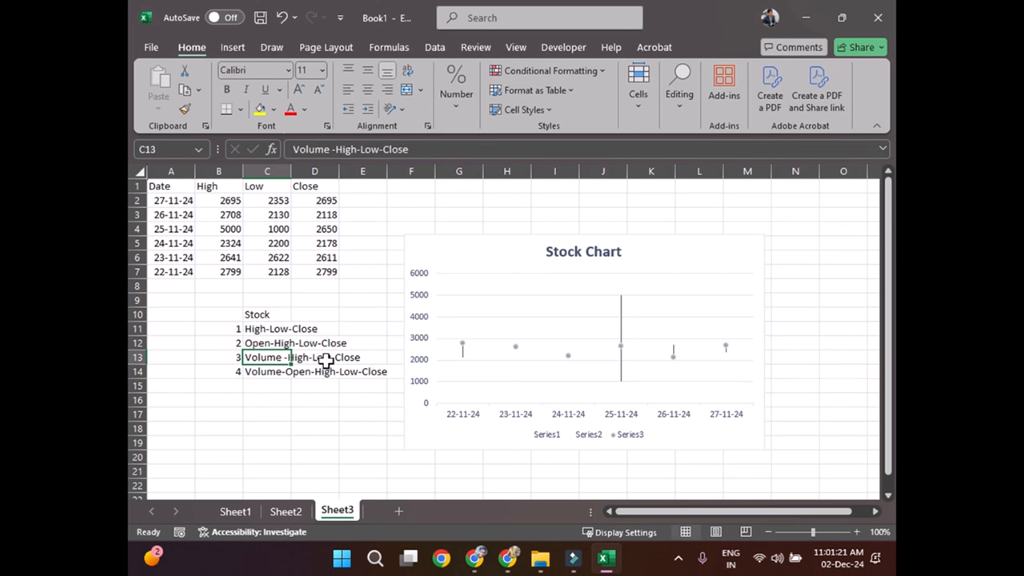
{"action": "left_click", "coordinate": [360, 400]}
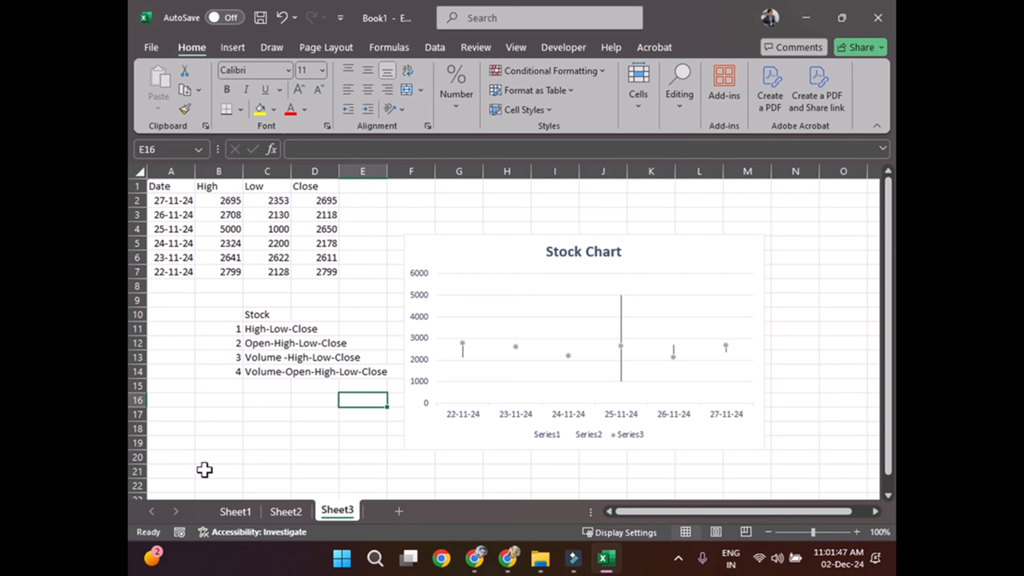
Step: Review the finished charts across Sheet1, Sheet2 and Sheet3, selecting each chart in turn and ending on the stock chart
{"action": "left_click", "coordinate": [236, 511]}
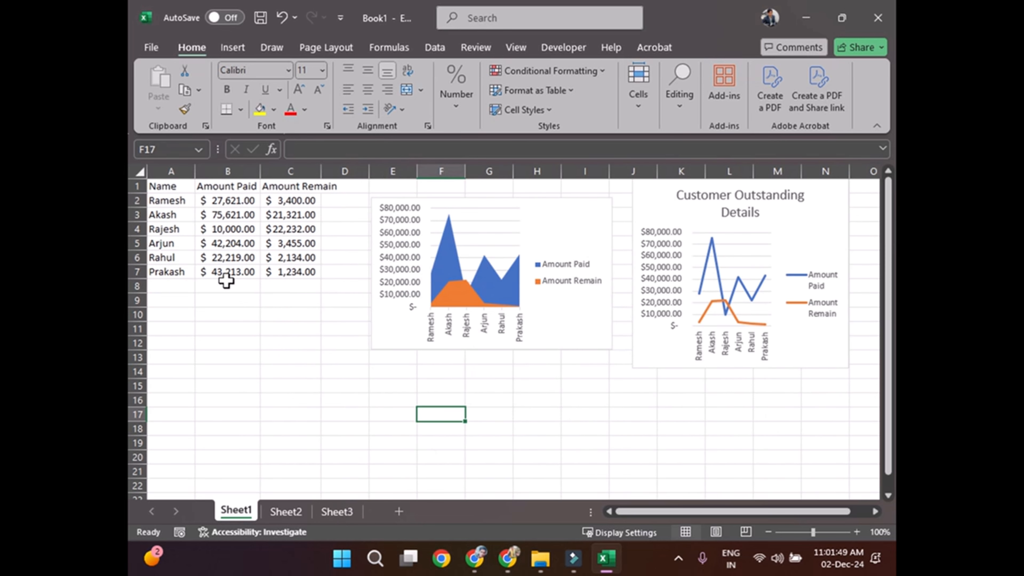
{"action": "left_click", "coordinate": [551, 325]}
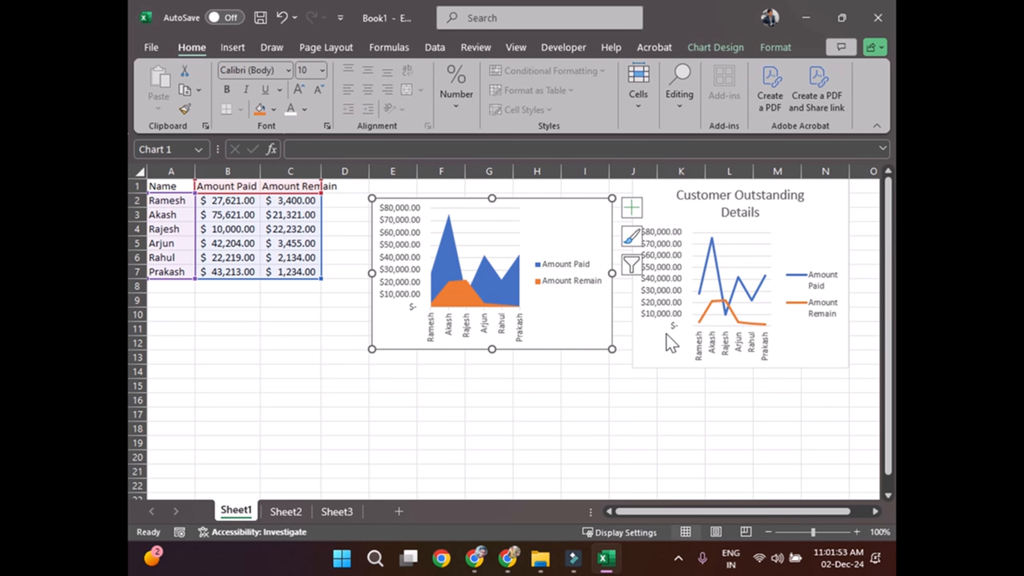
{"action": "left_click", "coordinate": [660, 343]}
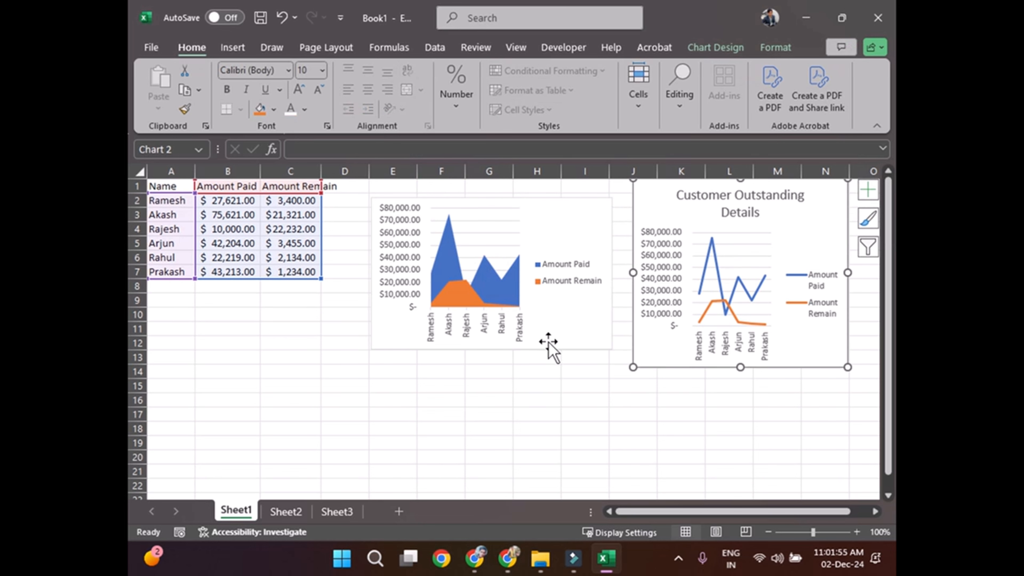
{"action": "left_click", "coordinate": [600, 331]}
{"action": "left_click", "coordinate": [286, 516]}
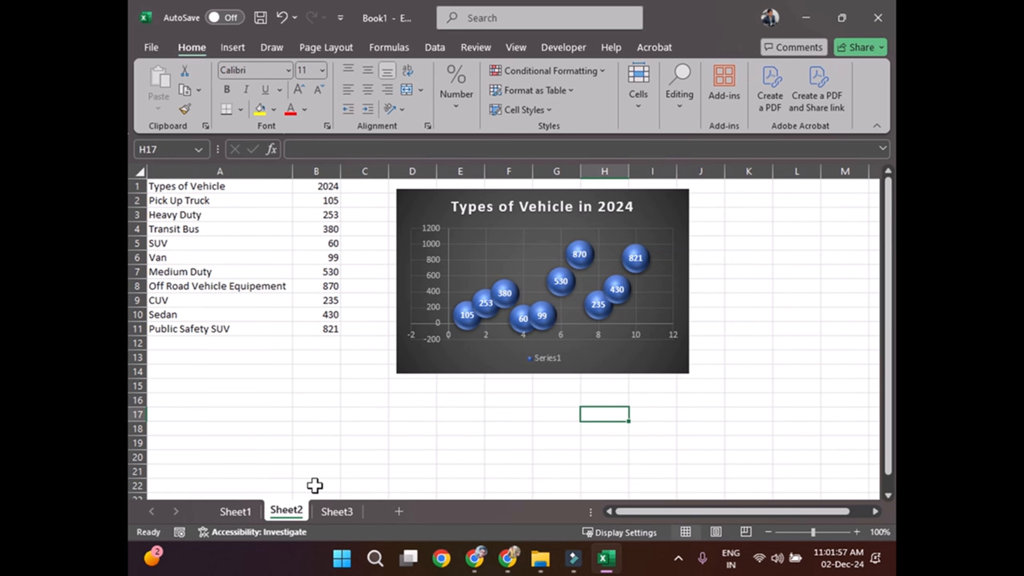
{"action": "left_click", "coordinate": [459, 369]}
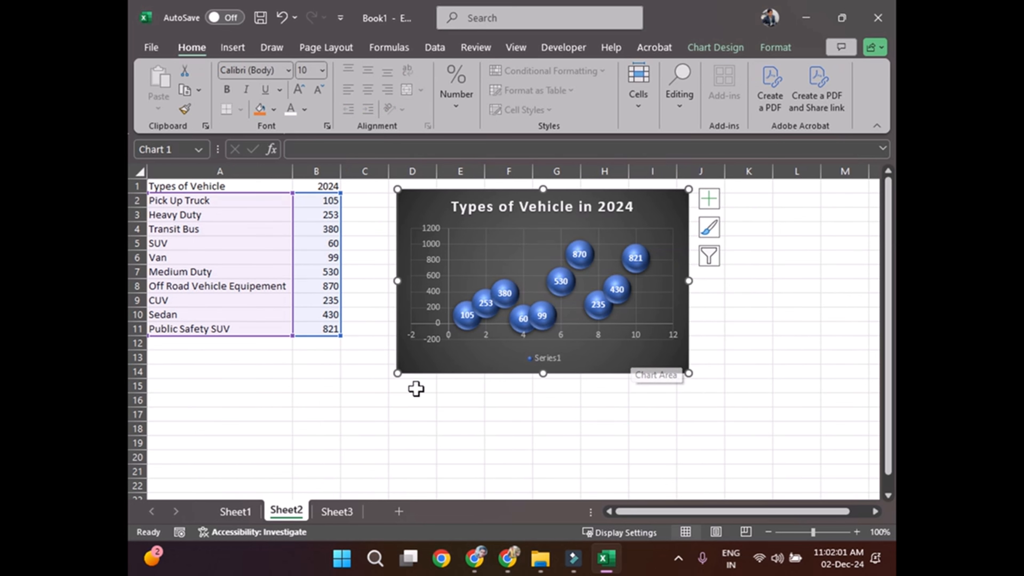
{"action": "left_click", "coordinate": [337, 515]}
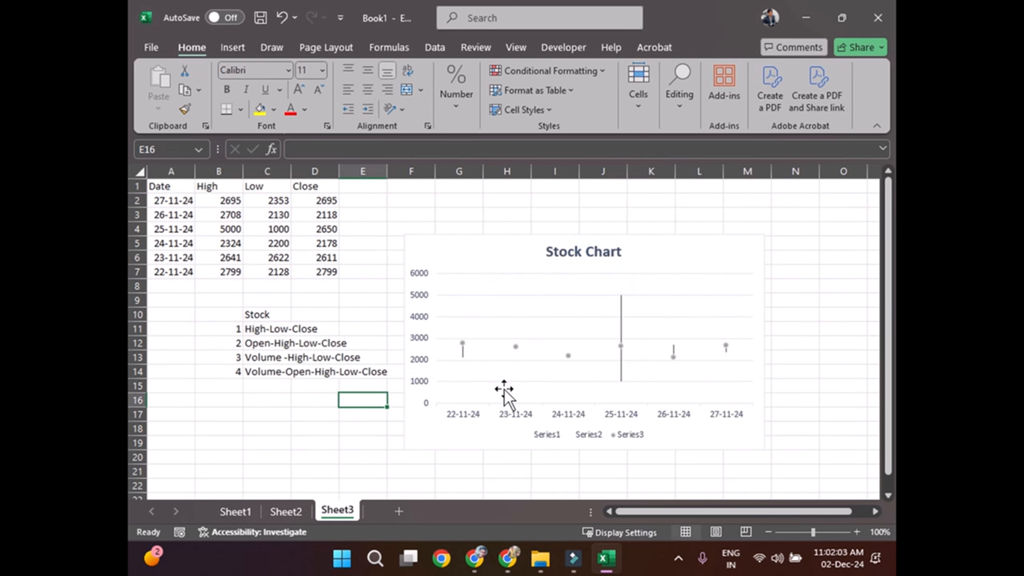
{"action": "left_click", "coordinate": [517, 245]}
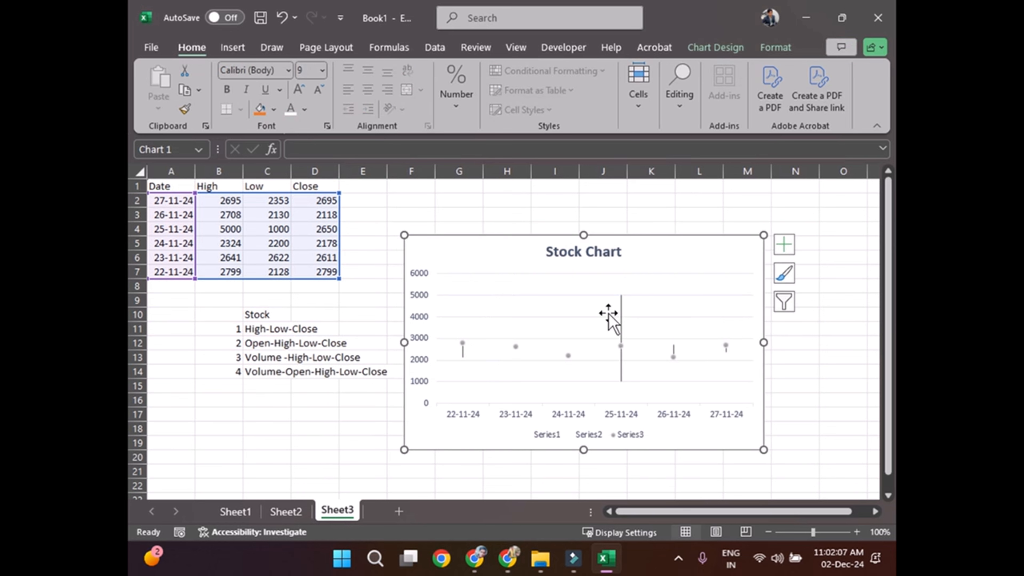
{"action": "left_click", "coordinate": [677, 561]}
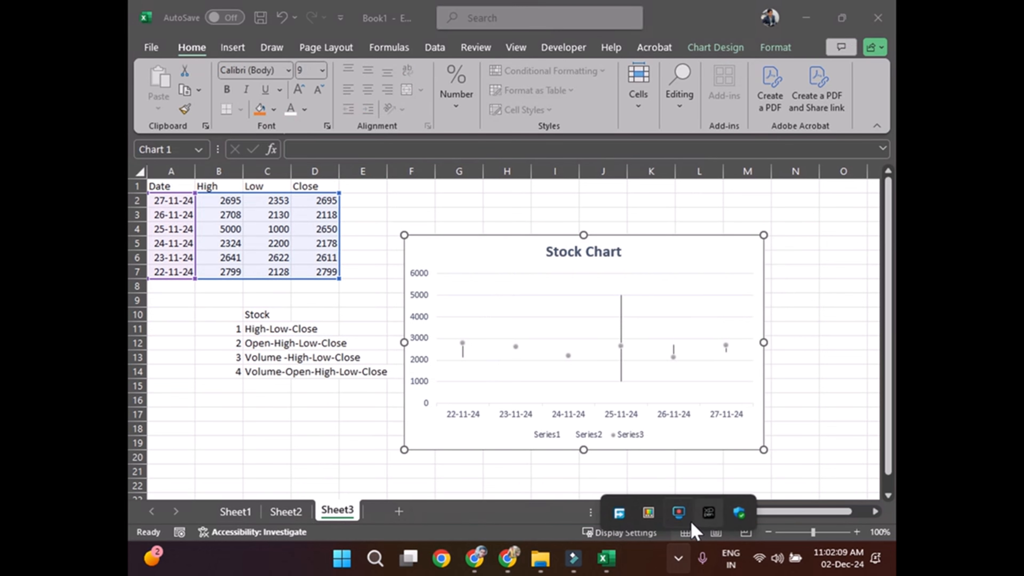